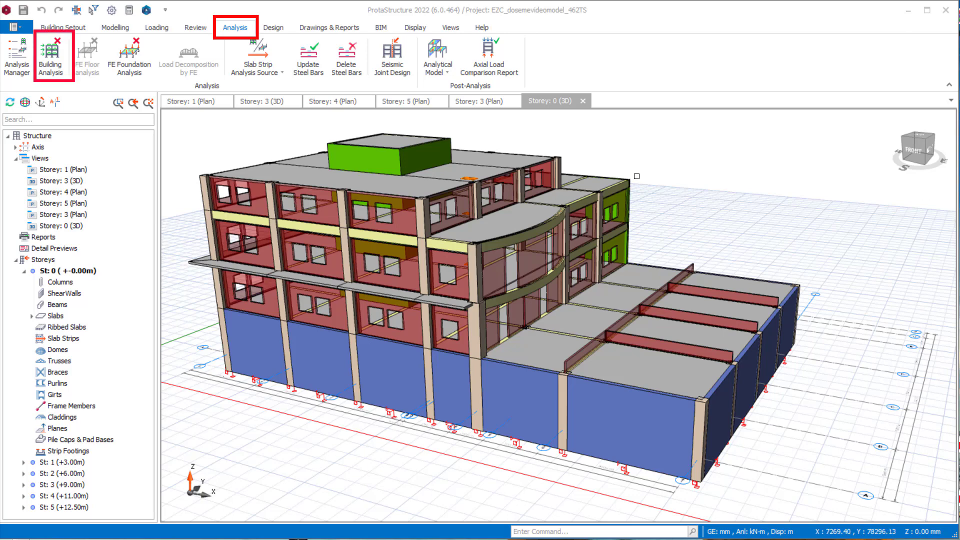
- Set the default slab concrete to C35/45 in the building analysis materials
left_click(56, 59)
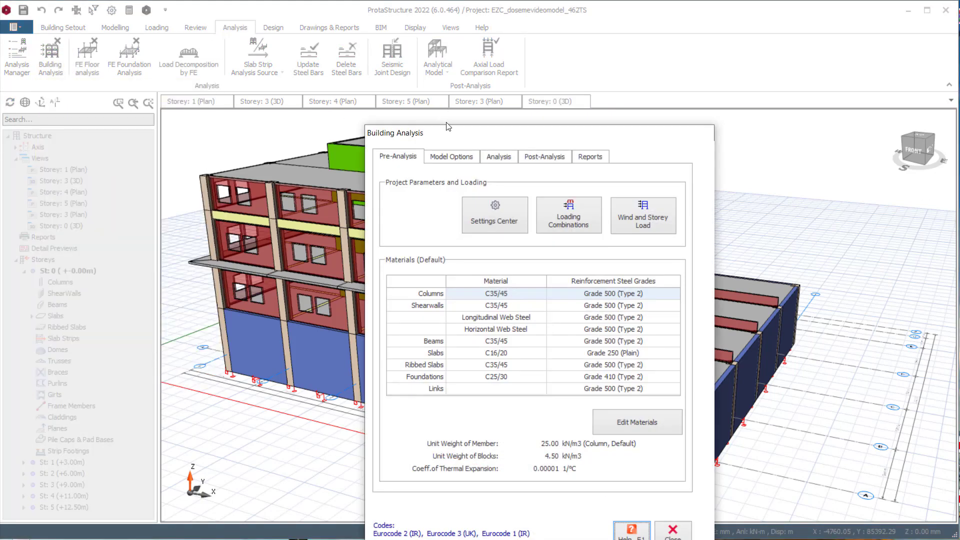
left_click_drag(451, 138, 393, 56)
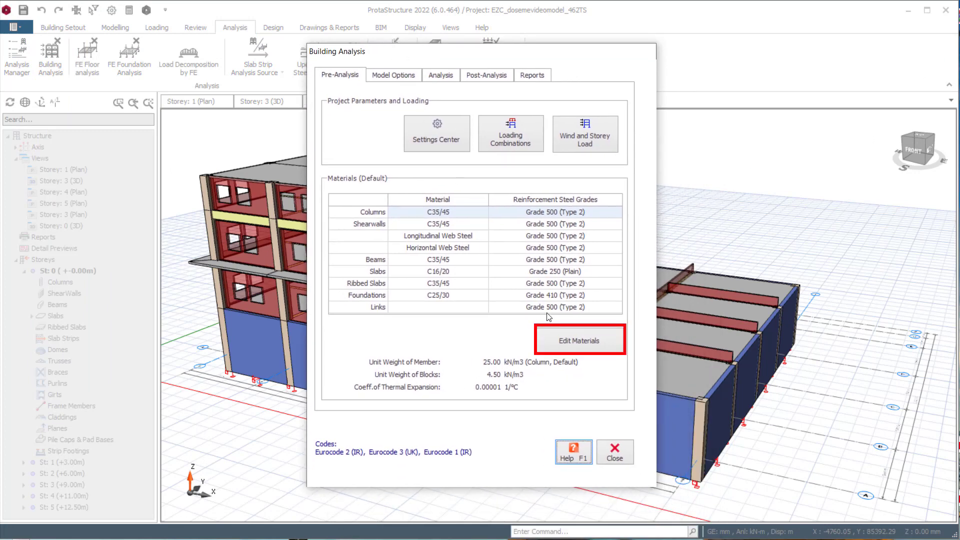
left_click(587, 348)
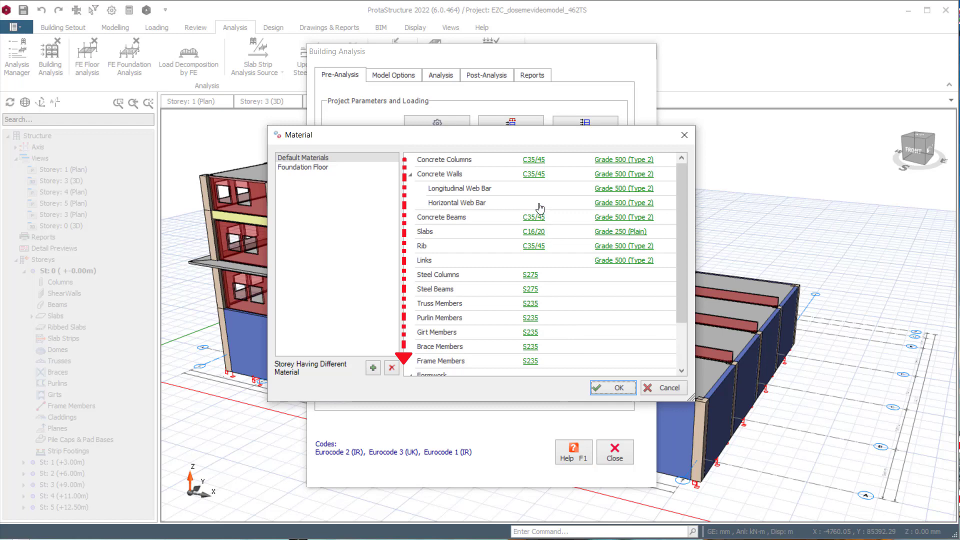
scroll(540, 205, "down", 2)
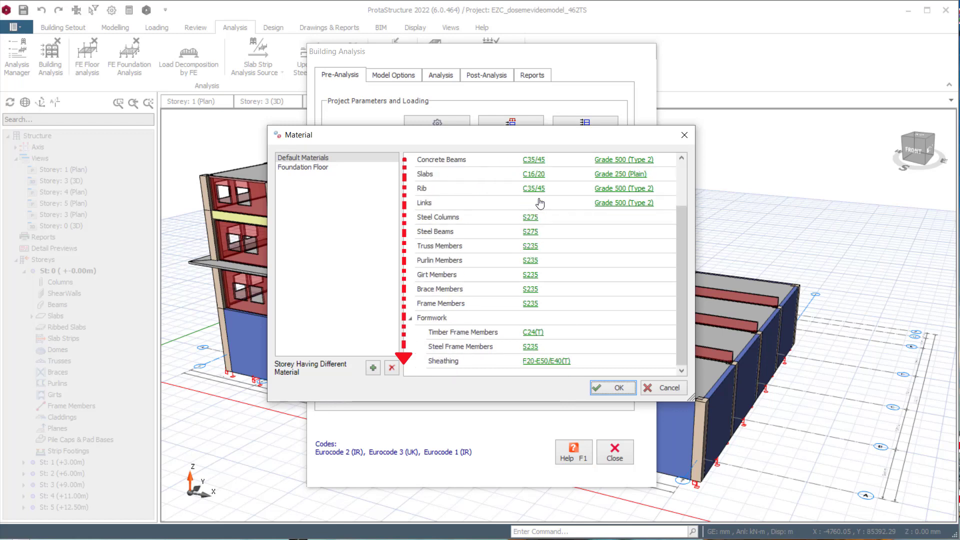
scroll(540, 204, "up", 2)
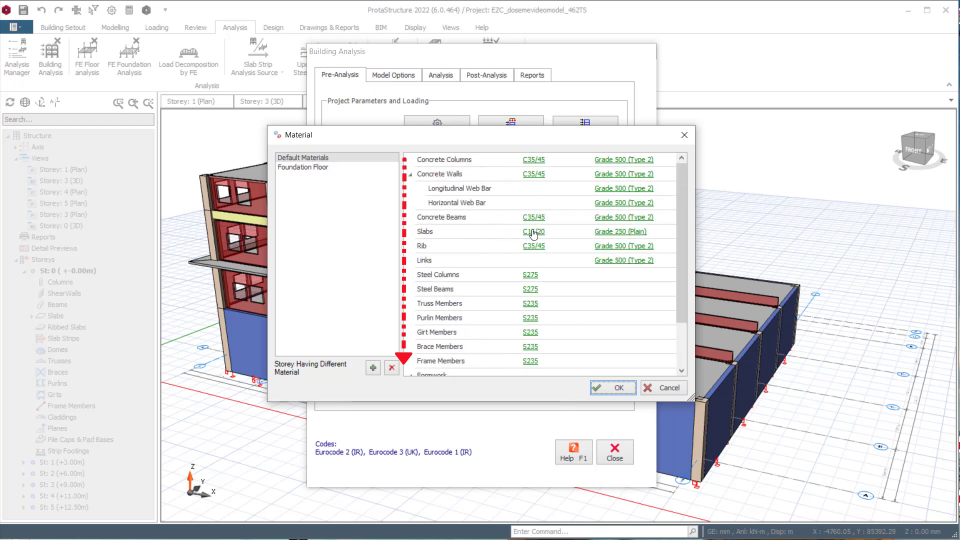
left_click(534, 233)
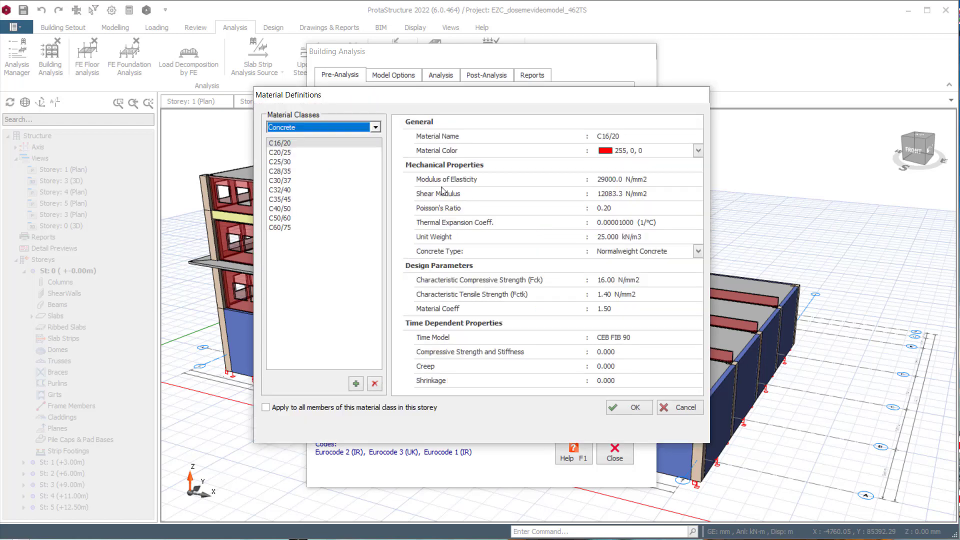
left_click(280, 199)
left_click(621, 407)
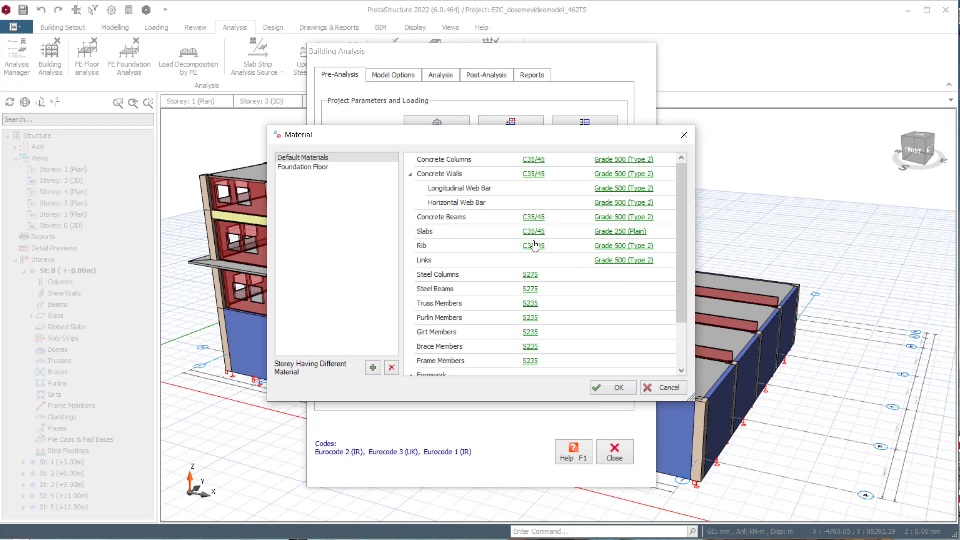
- Set the default slab reinforcement to Grade 500 (Type 2), check its bar diameters enabled for slabs, and save the materials
left_click(615, 233)
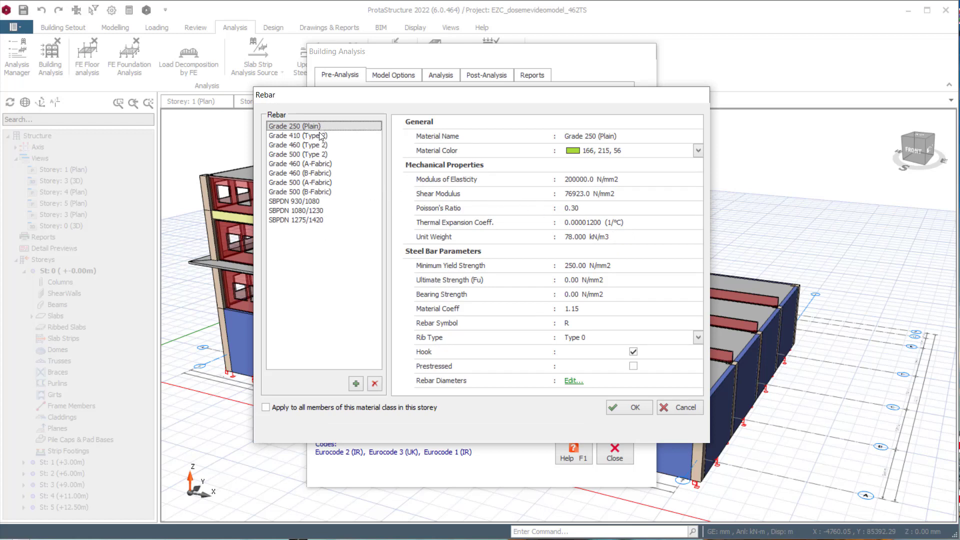
left_click(320, 155)
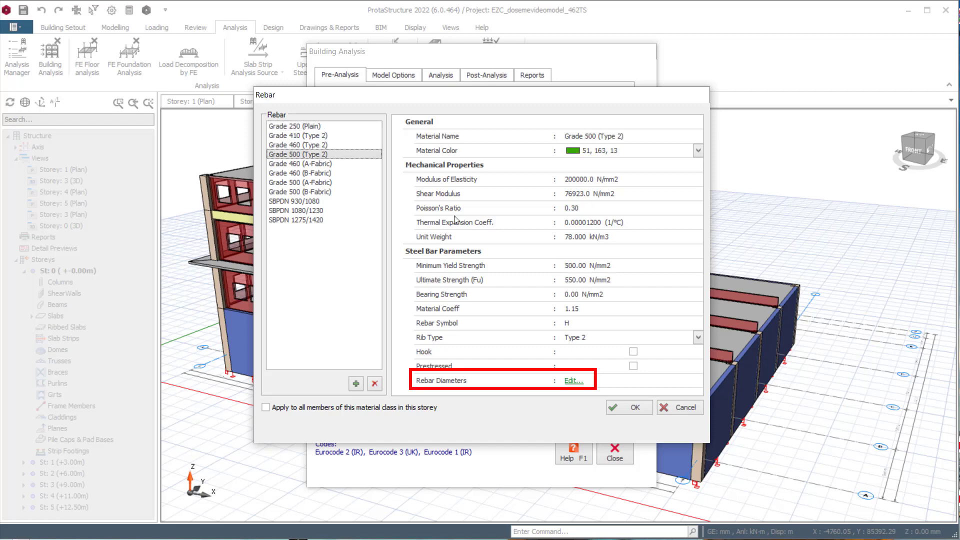
left_click(573, 381)
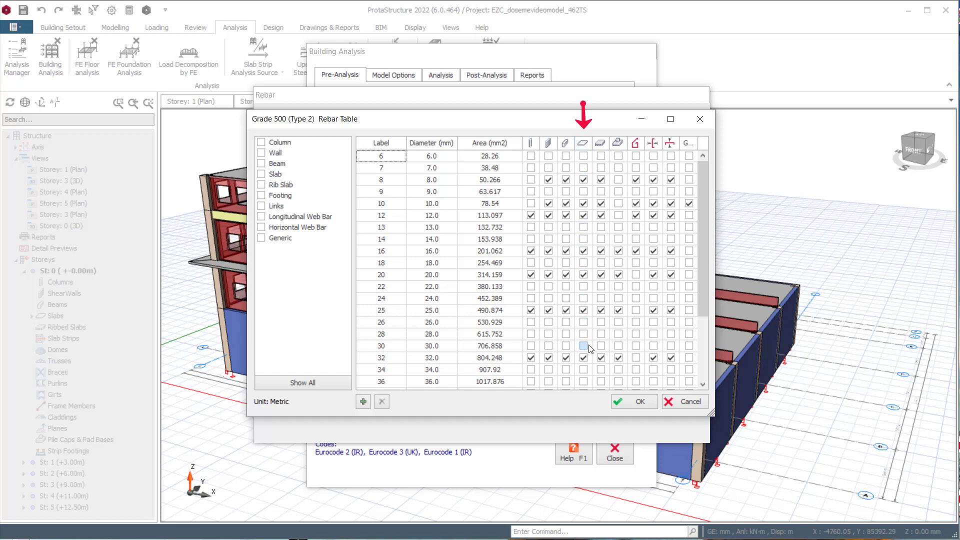
scroll(589, 348, "down", 4)
scroll(589, 348, "up", 2)
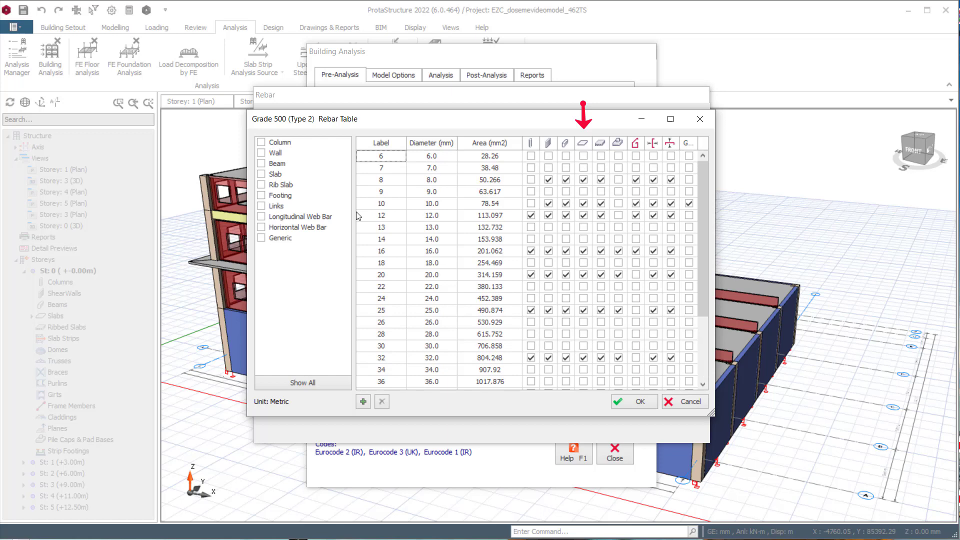
left_click(276, 174)
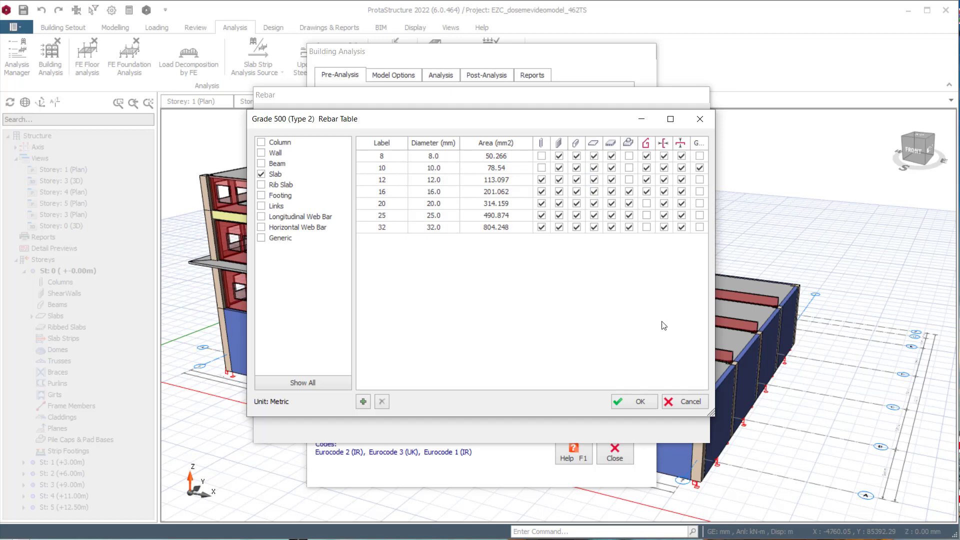
left_click(637, 401)
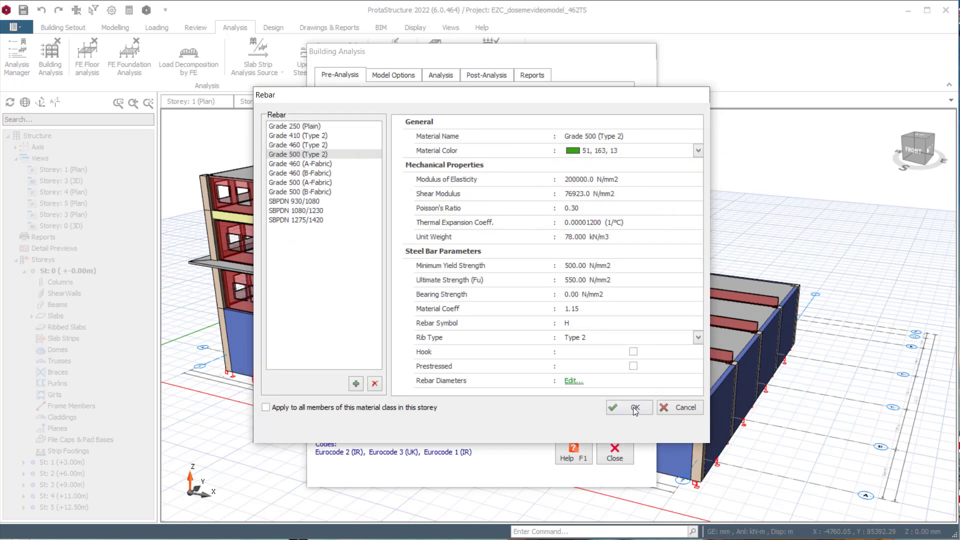
left_click(634, 409)
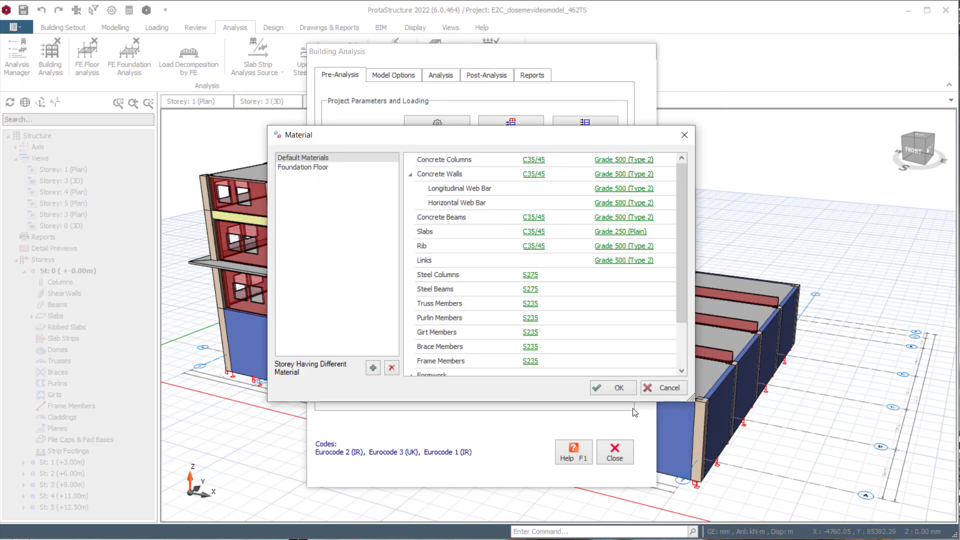
left_click(619, 388)
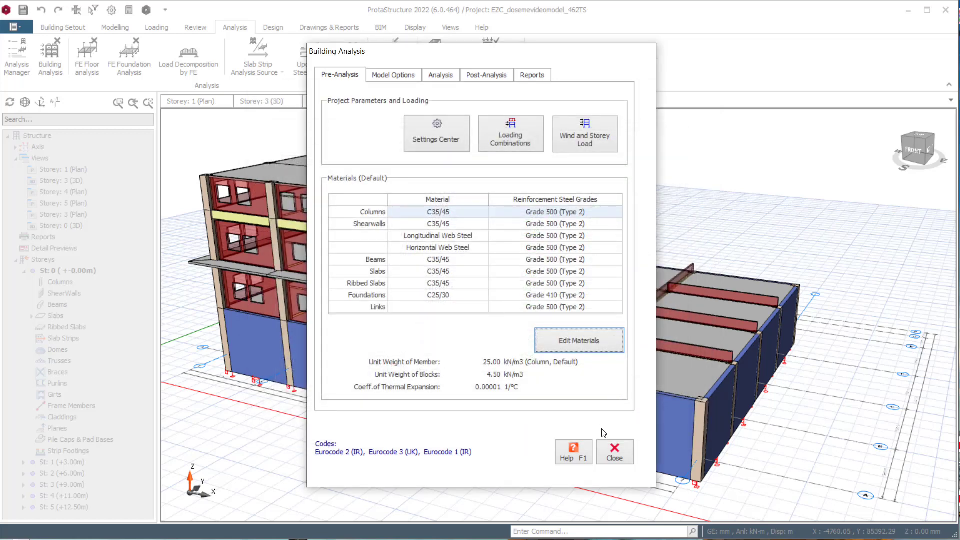
left_click(615, 452)
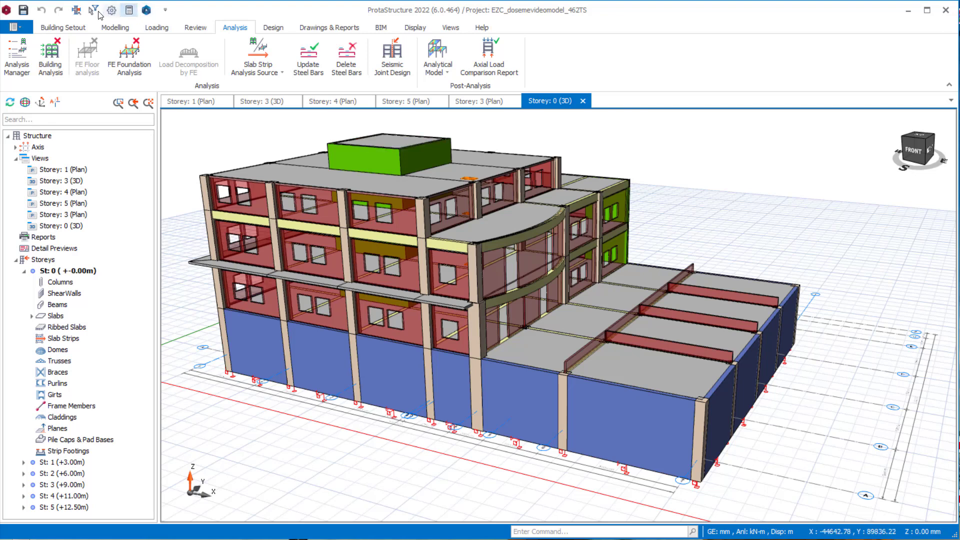
- Open the project's slab settings and examine the ribbed slab filler block unit weight and the slab steel concrete cover
left_click(56, 28)
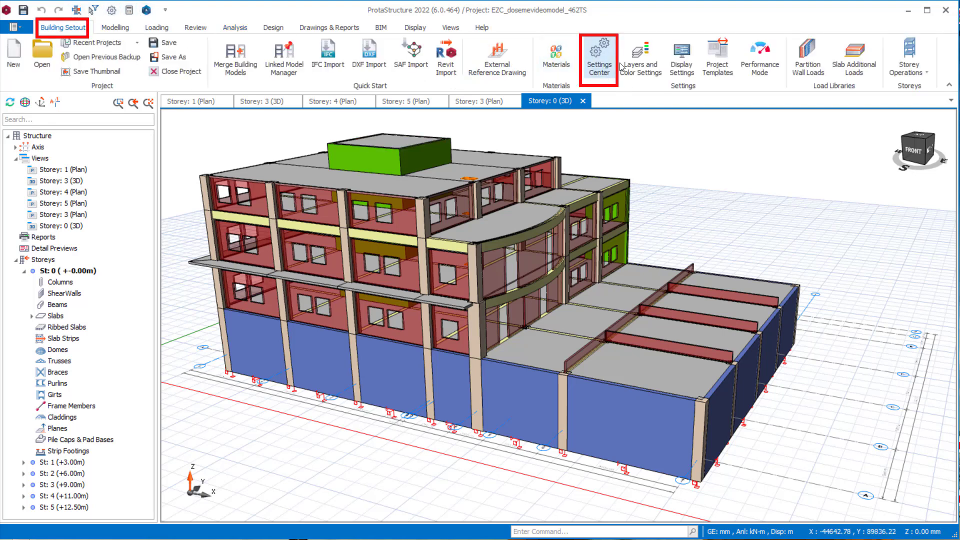
left_click(590, 54)
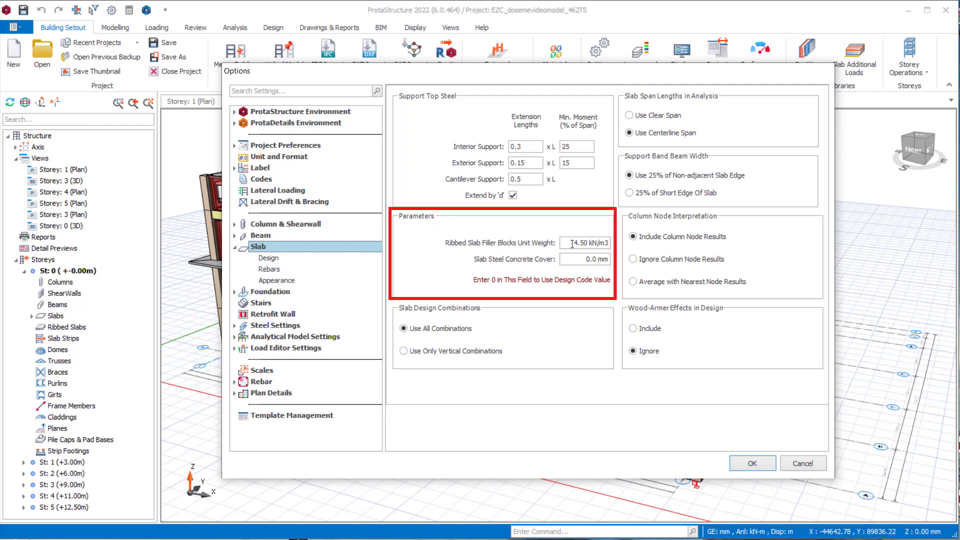
left_click_drag(572, 244, 630, 246)
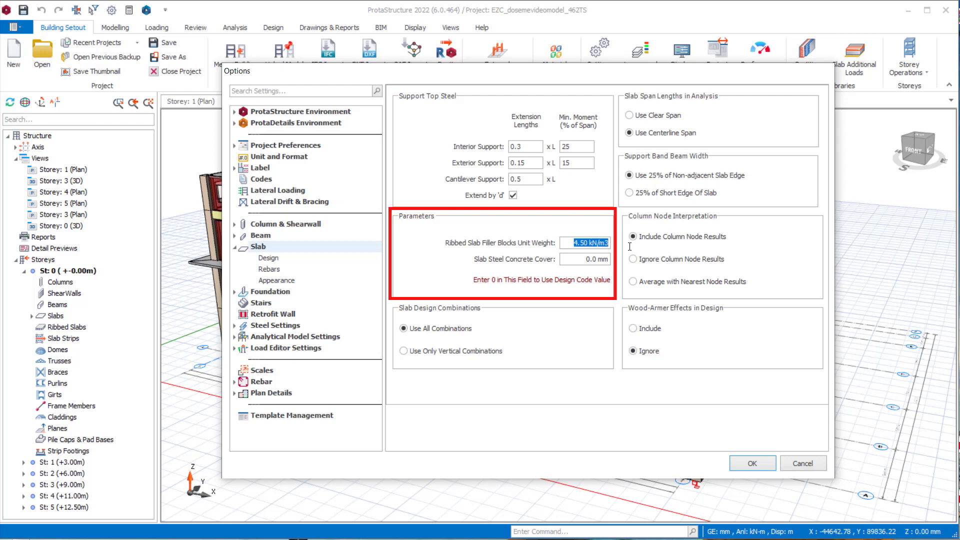
left_click_drag(580, 259, 625, 259)
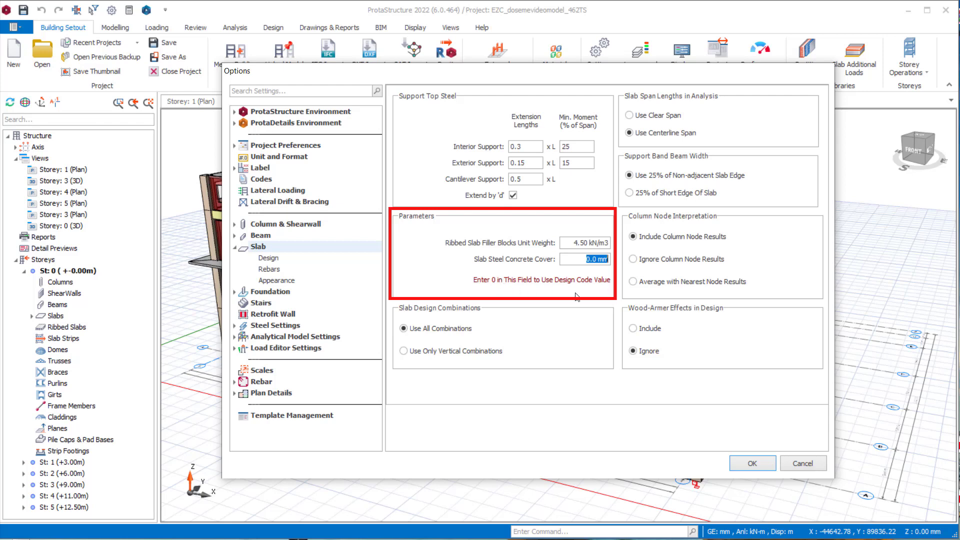
- Try the vertical-only slab design combinations and the Ignore and Average with Nearest column node result options
left_click(428, 352)
left_click(450, 329)
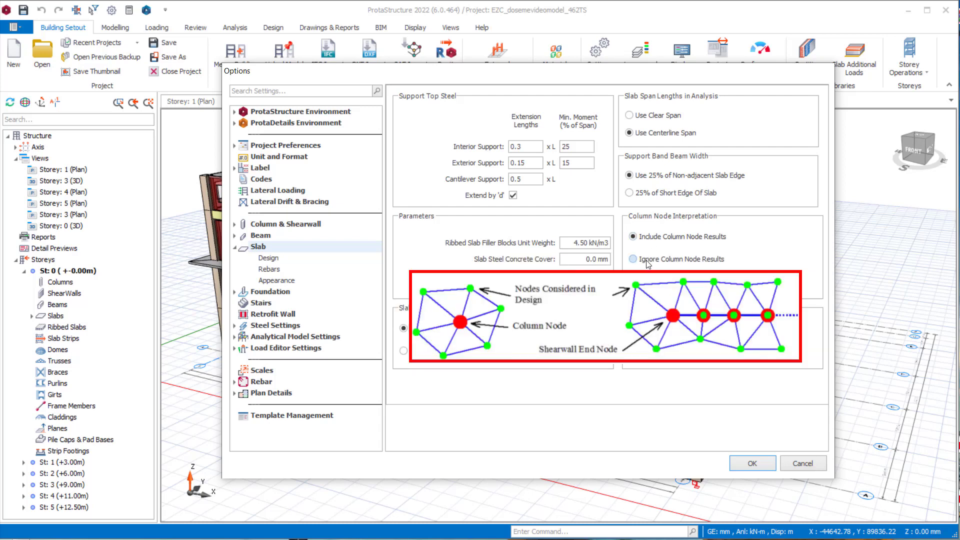
left_click(648, 262)
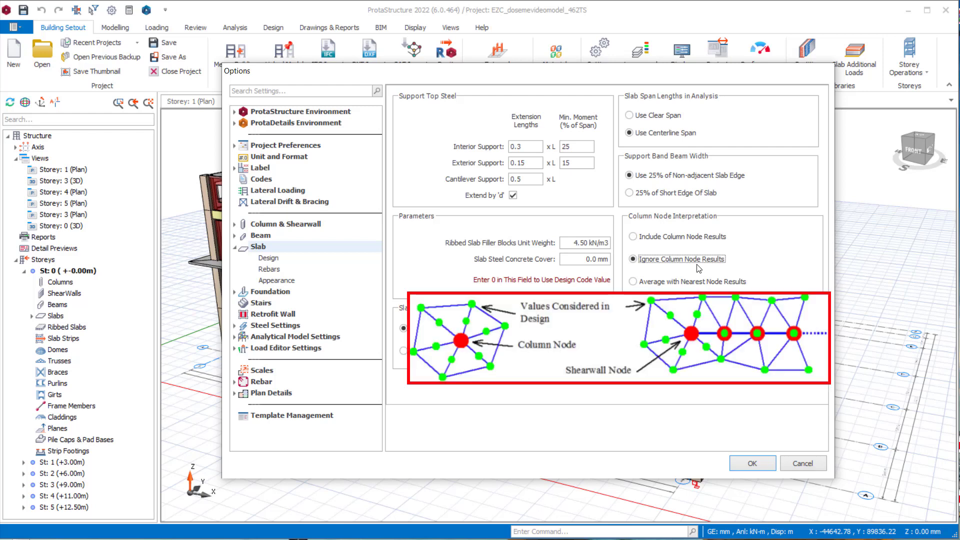
left_click(647, 283)
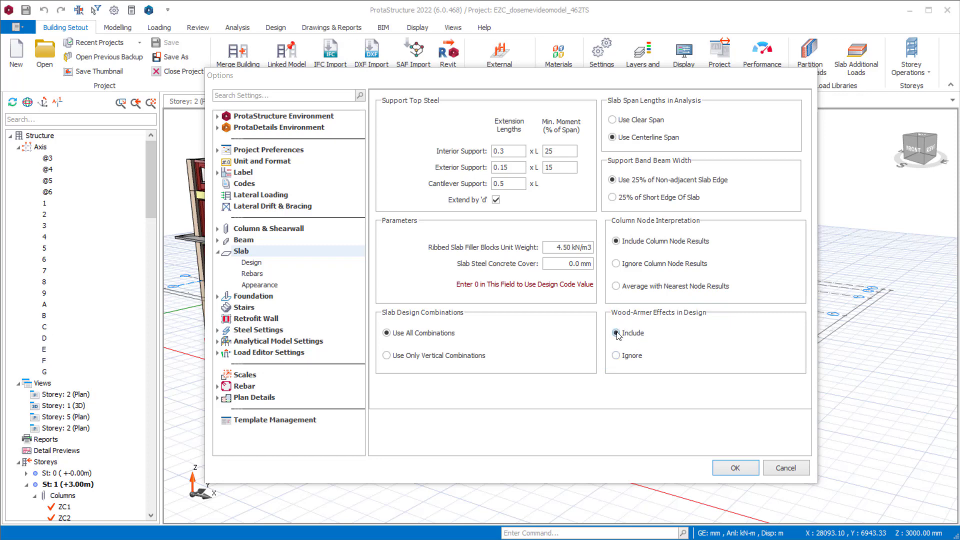
- In the slab rebar settings, choose the Straight Bar steel pattern and H8 as the minimum steel bar size
left_click(253, 274)
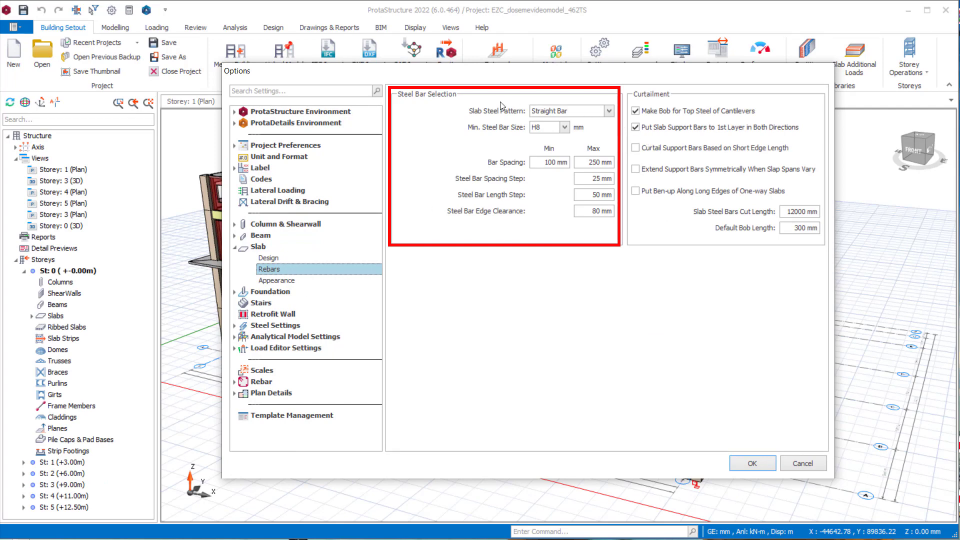
left_click(608, 110)
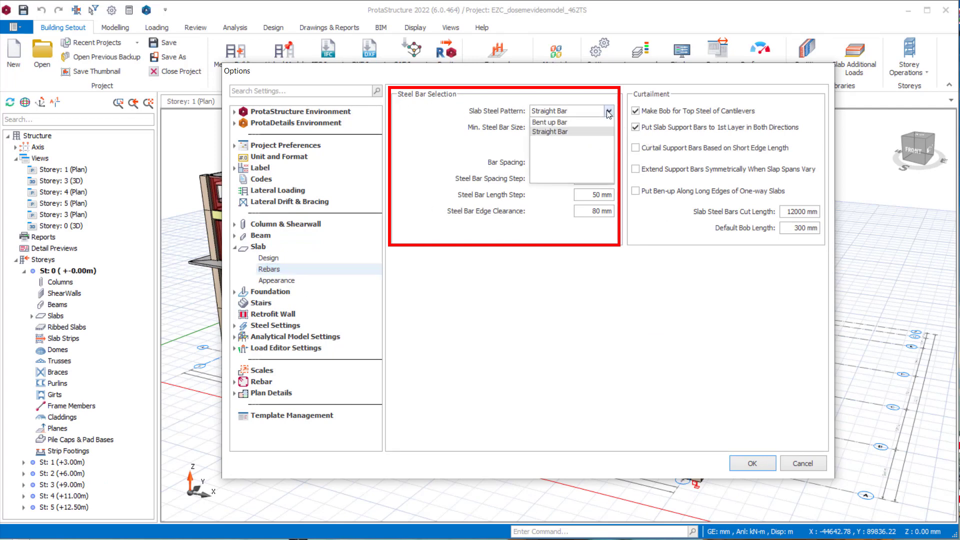
left_click(584, 130)
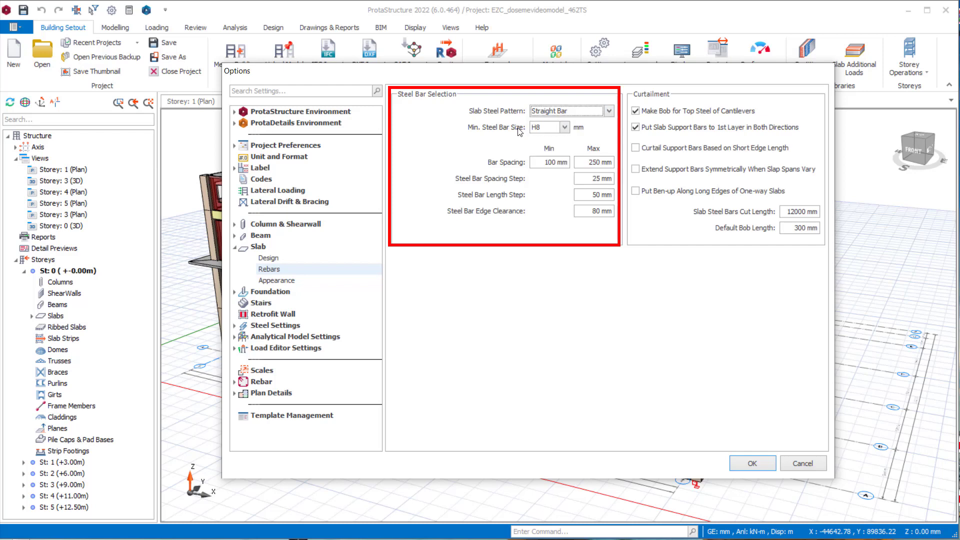
left_click(564, 127)
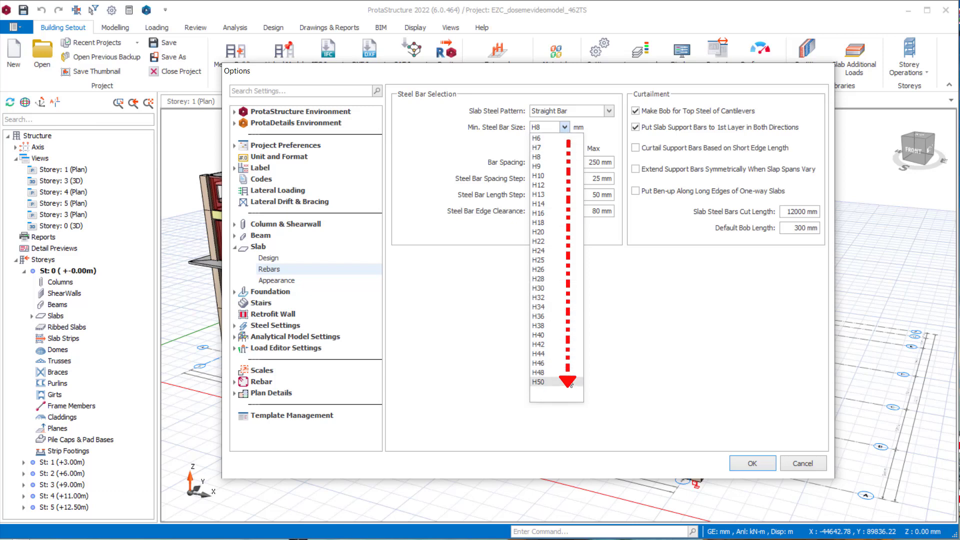
left_click(550, 161)
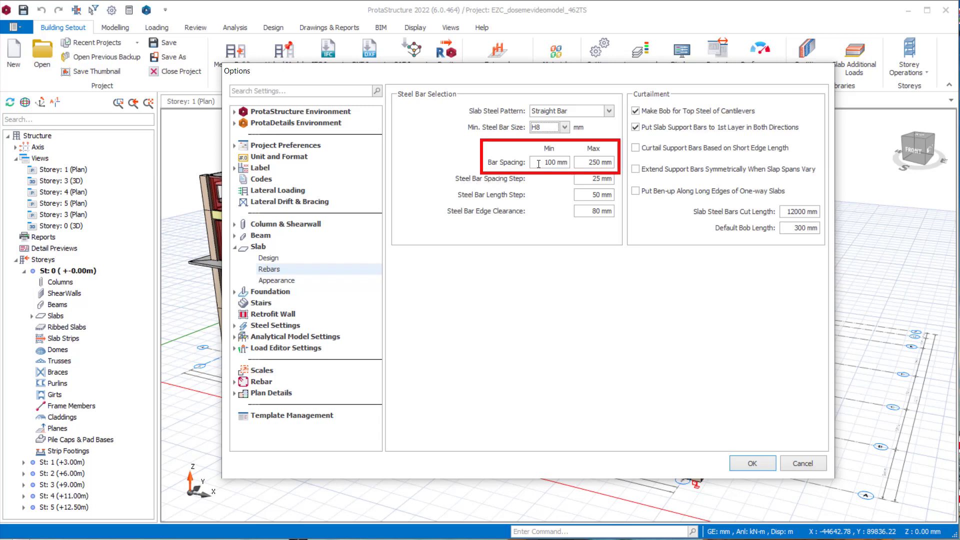
- Examine the slab bar spacing limits, spacing step, length step and edge clearance
left_click_drag(542, 163, 613, 163)
left_click(592, 178)
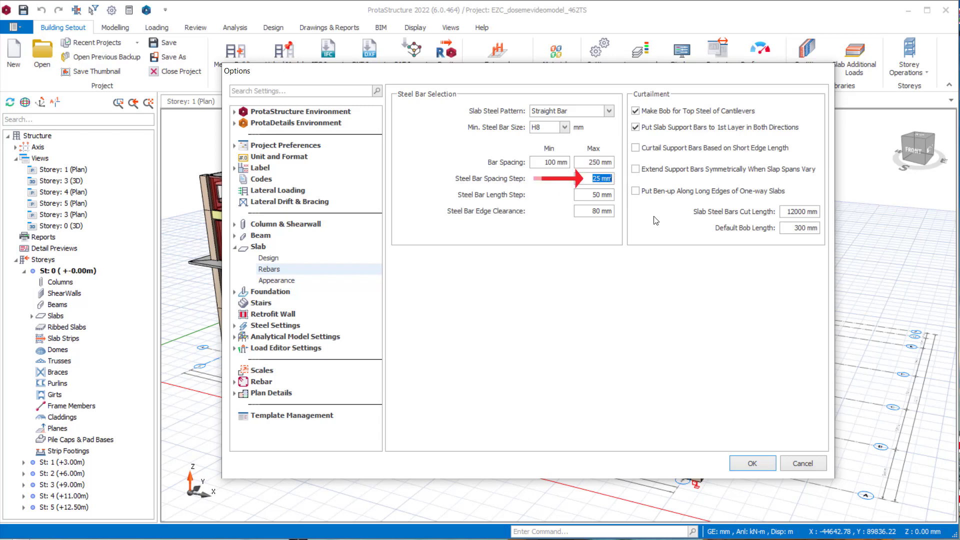
left_click(594, 192)
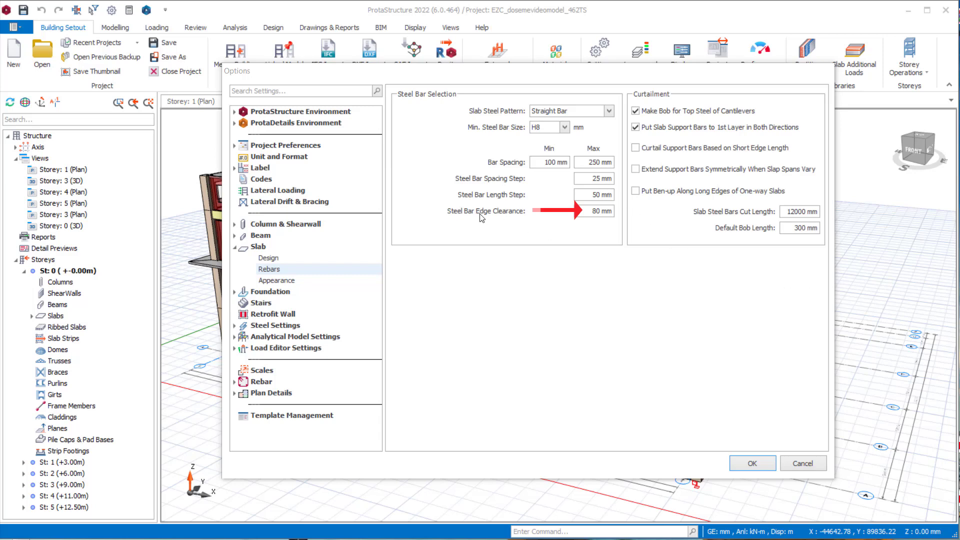
left_click(600, 211)
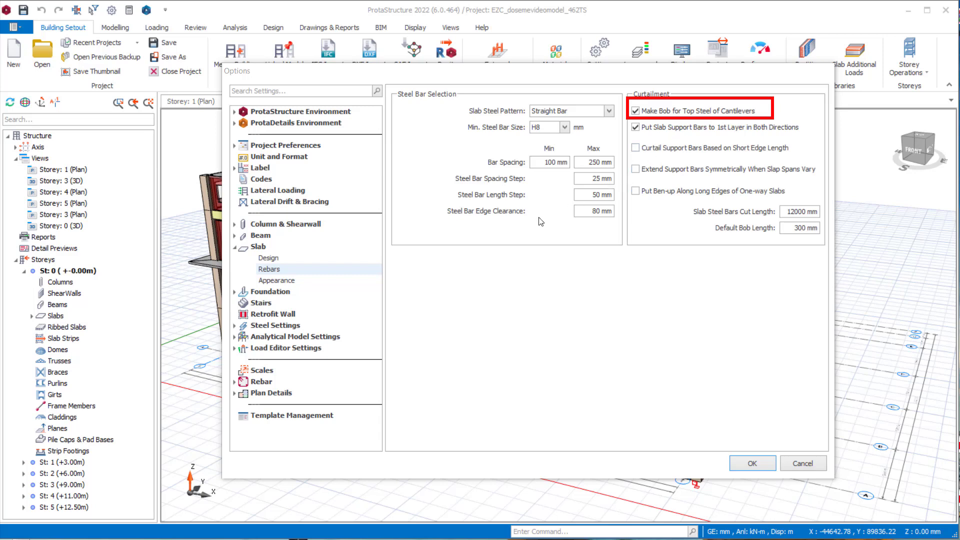
- Try toggling the curtailment options for cantilever top steel bobs, first-layer support bars and short-edge-based curtailment
left_click(636, 113)
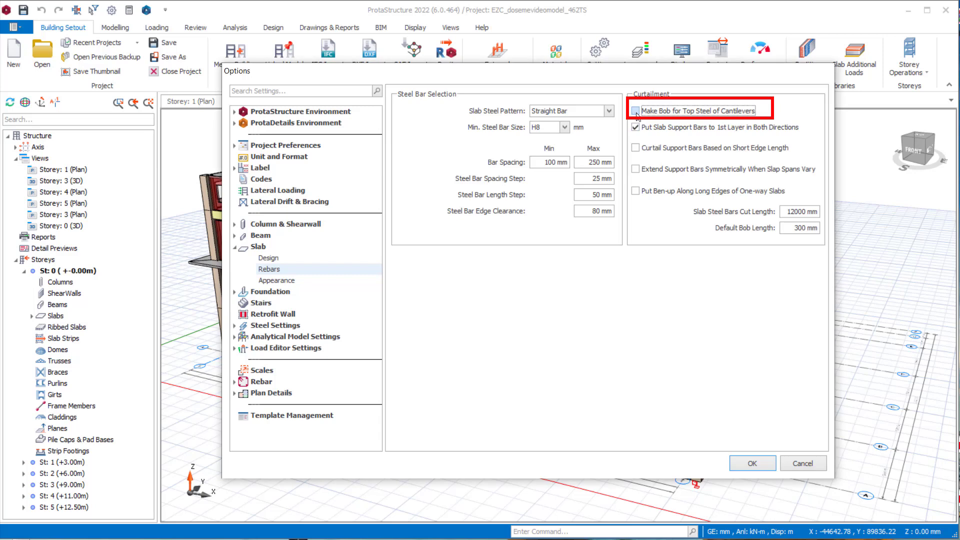
left_click(636, 112)
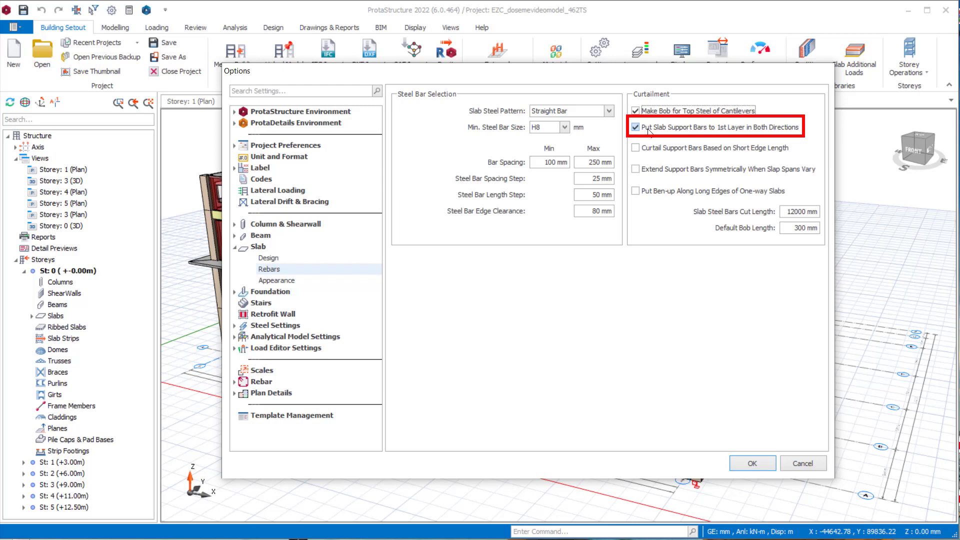
left_click(649, 129)
left_click(649, 129)
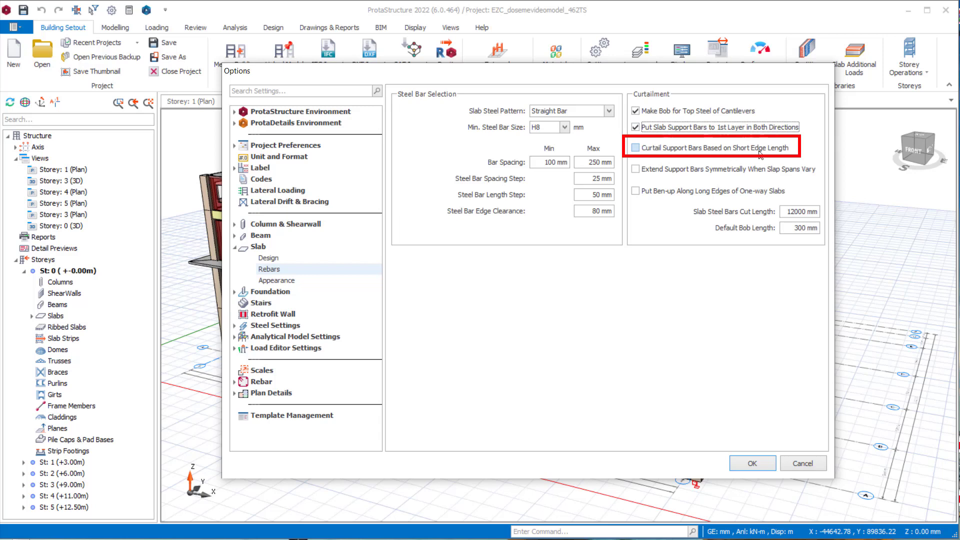
left_click(643, 149)
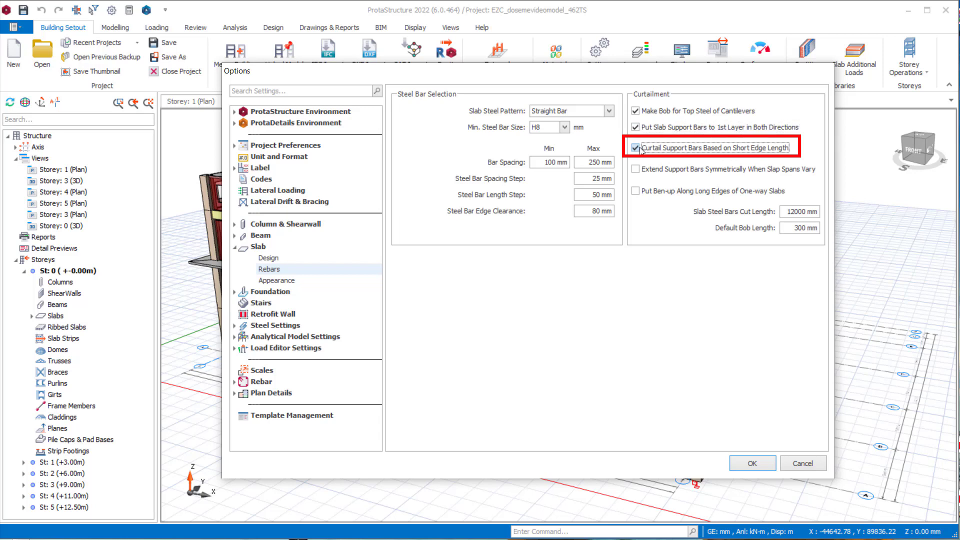
left_click(640, 150)
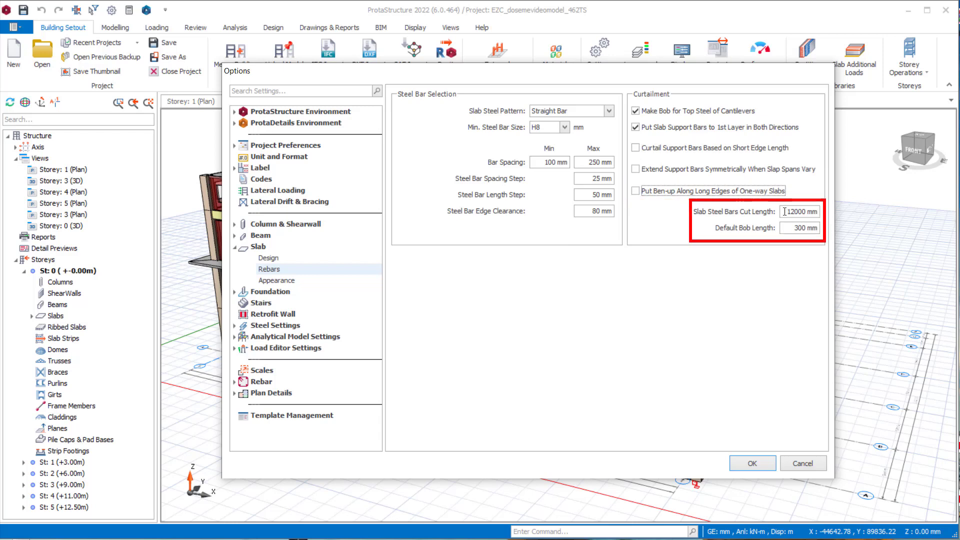
- Examine the slab steel bars cut length and the default bob length in the curtailment settings
key("Tab")
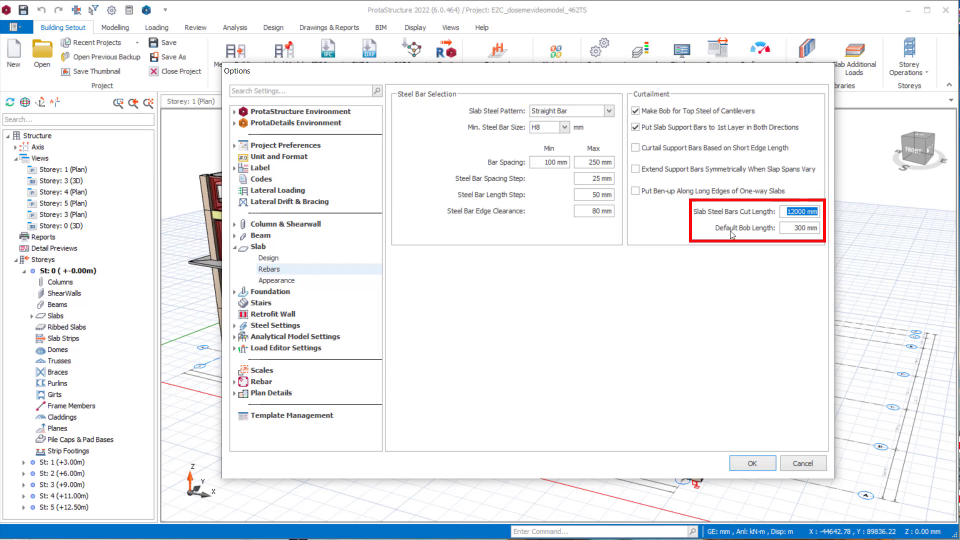
left_click_drag(790, 228, 820, 229)
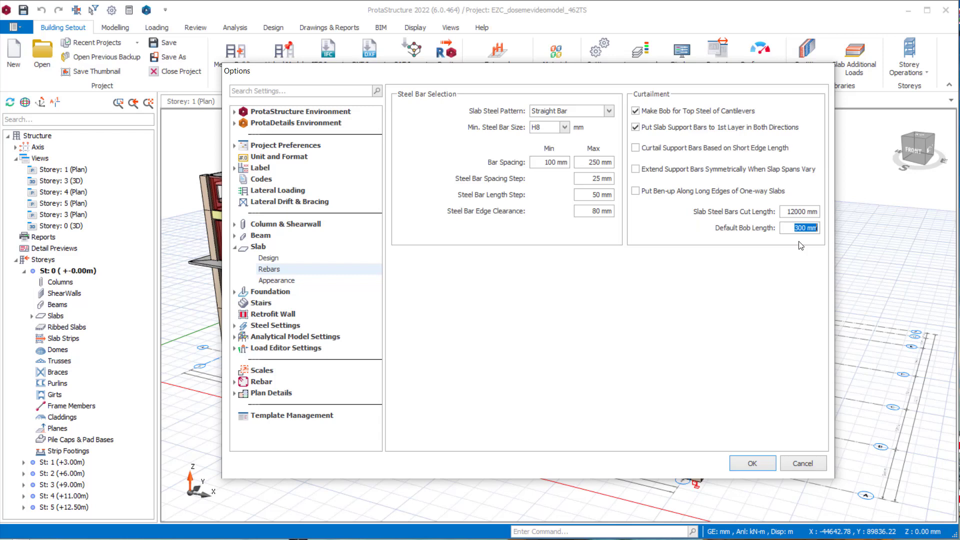
- In the slab appearance settings, show the number of bars in bar labels, keep X as the slab hole display type, and accept the options
left_click(277, 281)
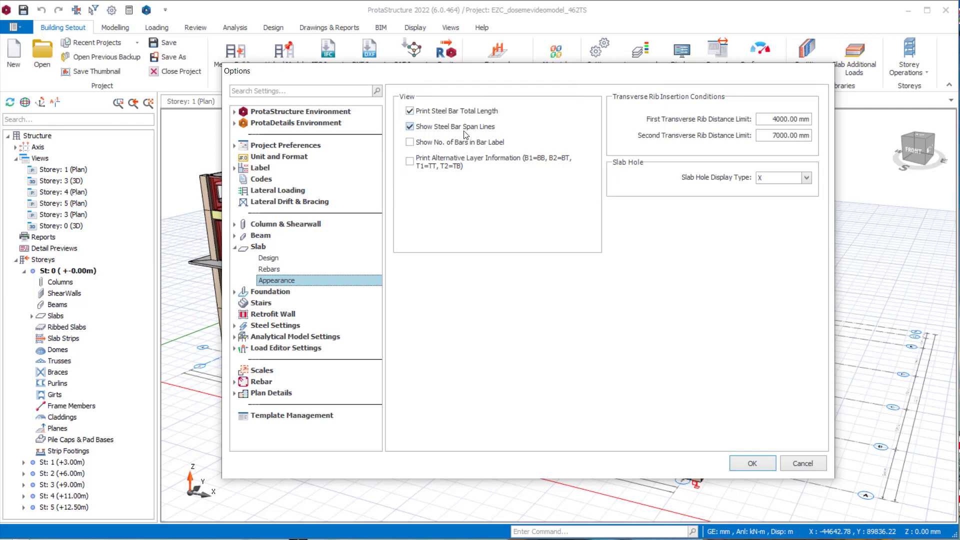
left_click(484, 141)
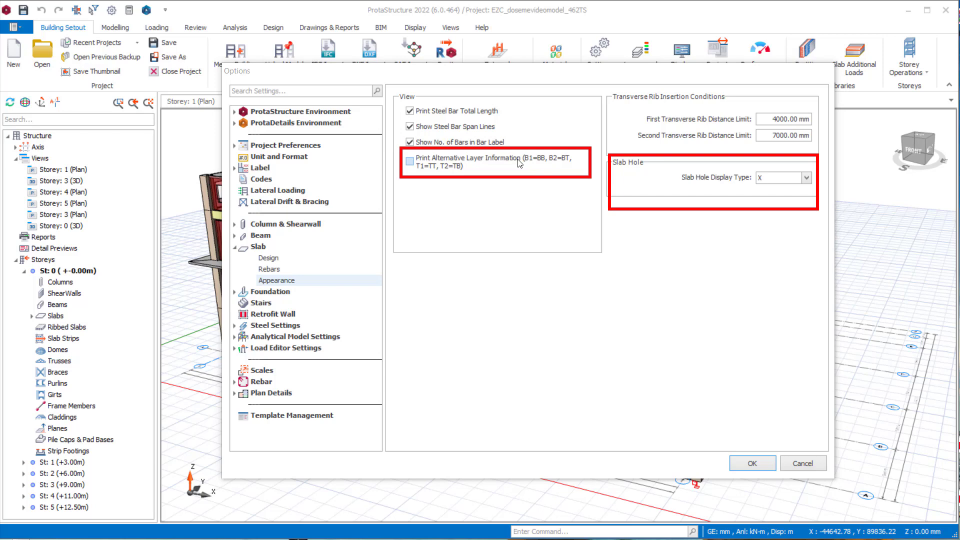
left_click(790, 178)
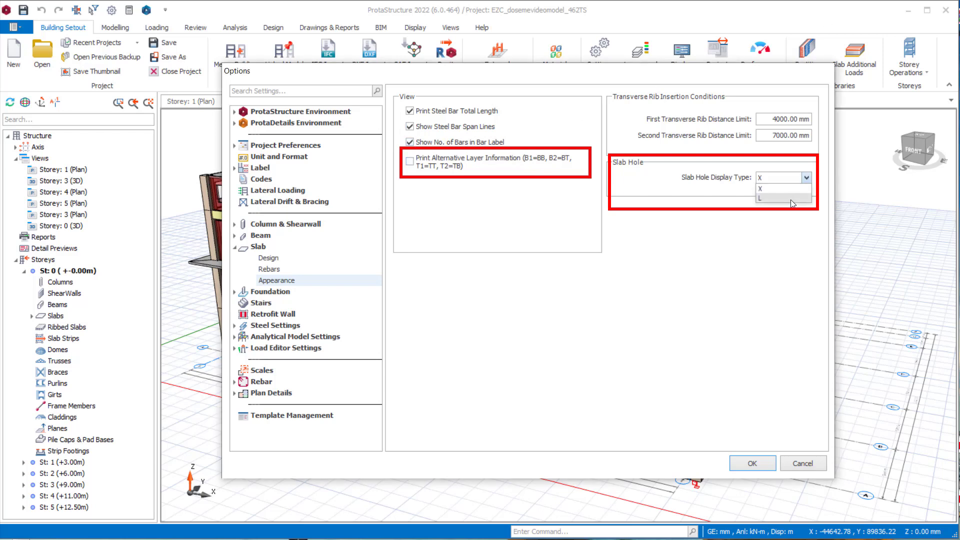
left_click(658, 280)
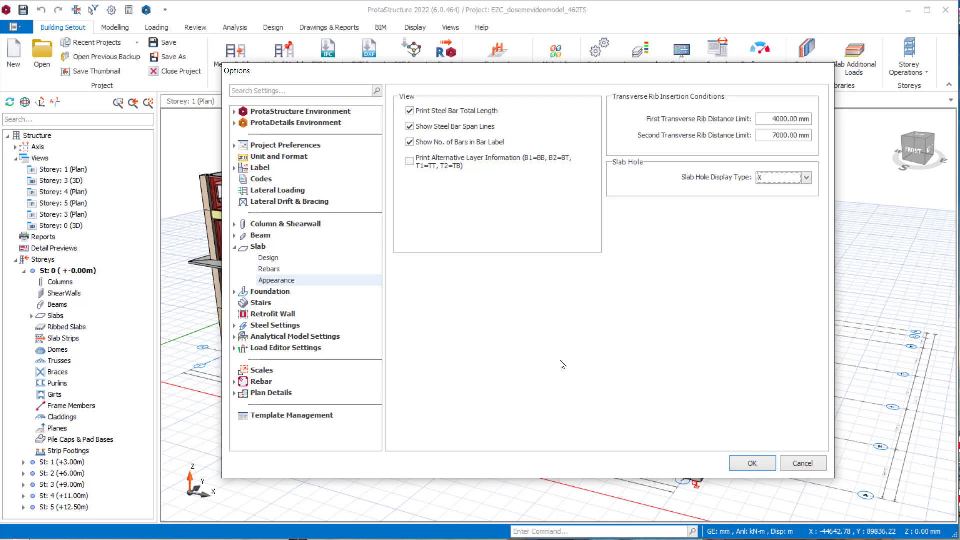
left_click(753, 463)
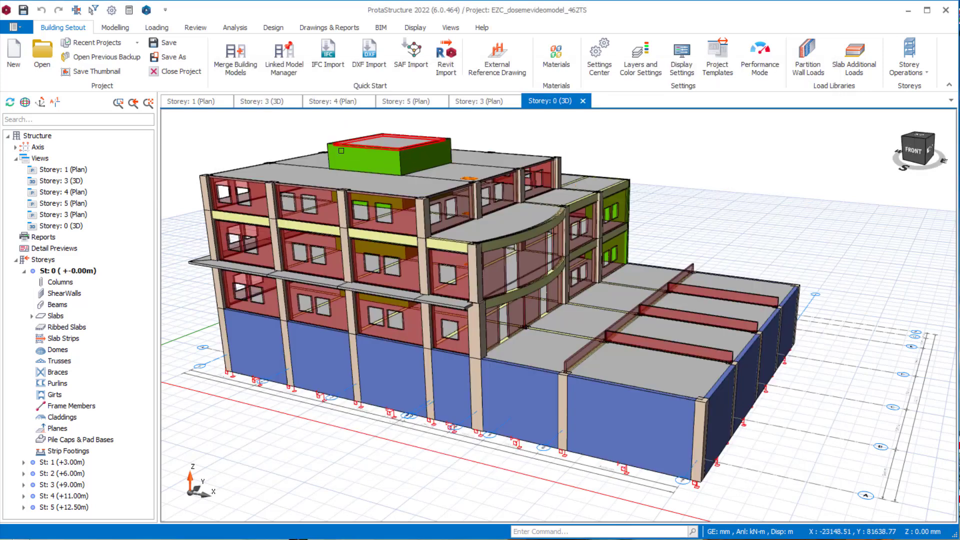
- Set the type of slab ZS13 on the storey 1 plan to 3 and update the slab
double_click(83, 464)
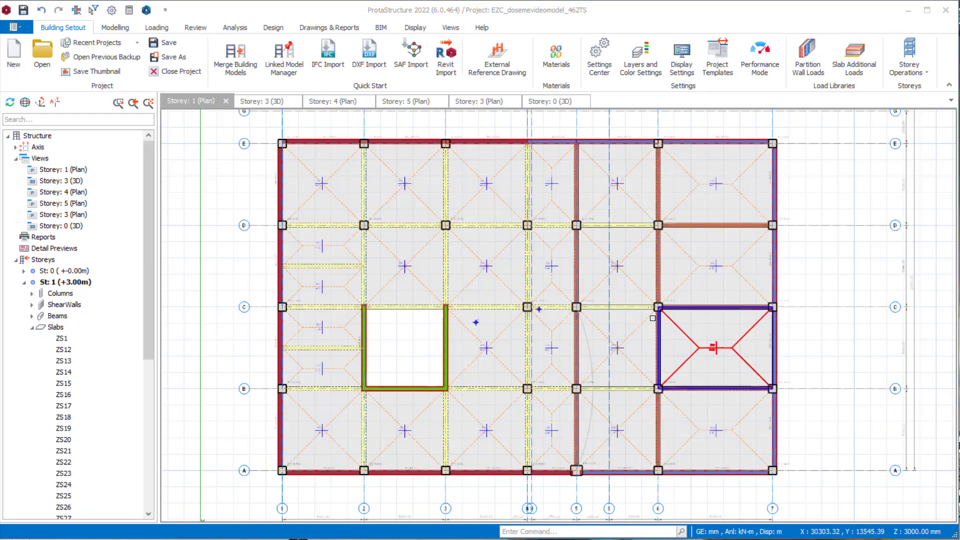
left_click(479, 351)
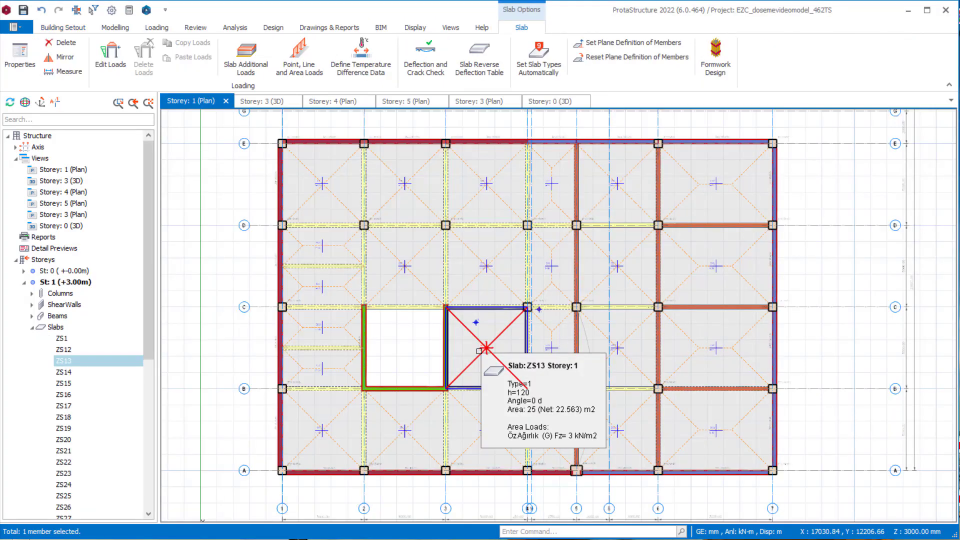
right_click(479, 351)
left_click(510, 404)
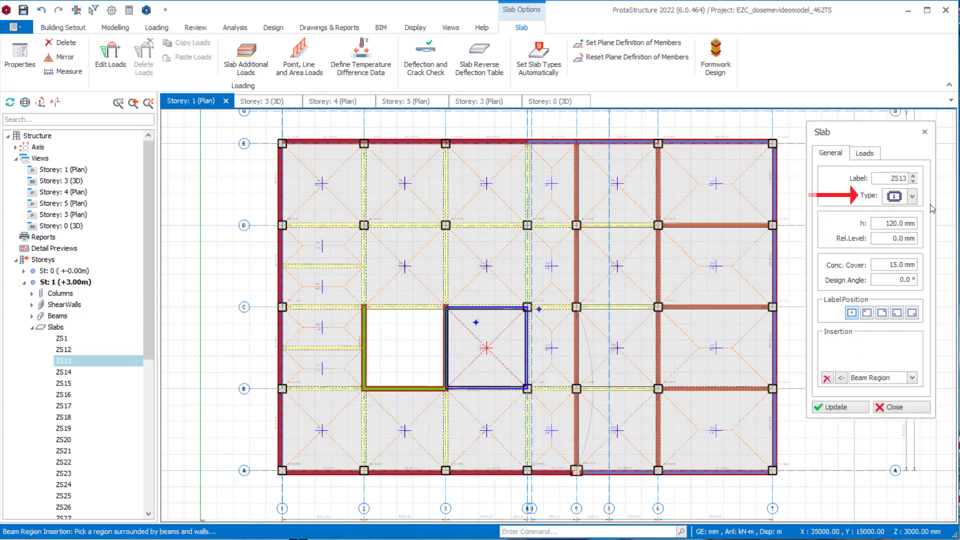
left_click(913, 196)
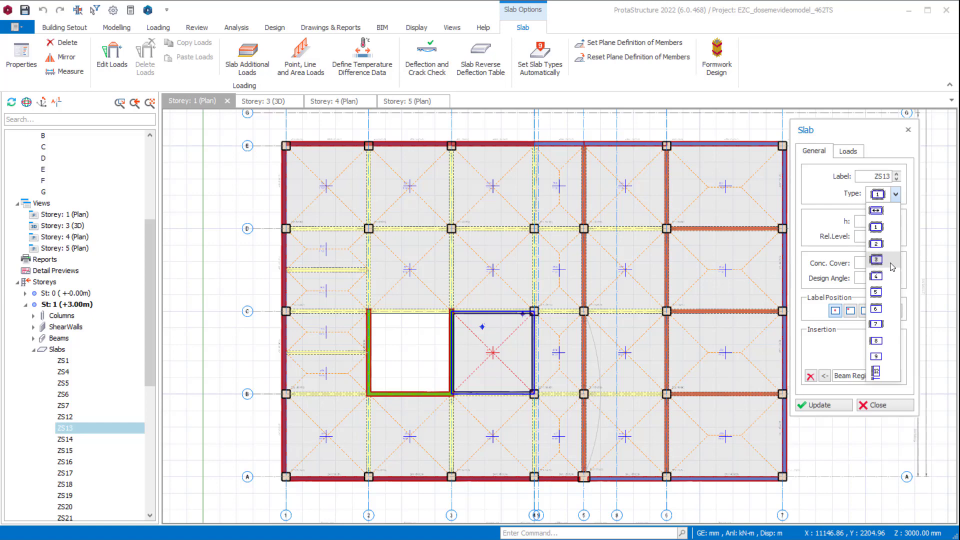
left_click(893, 267)
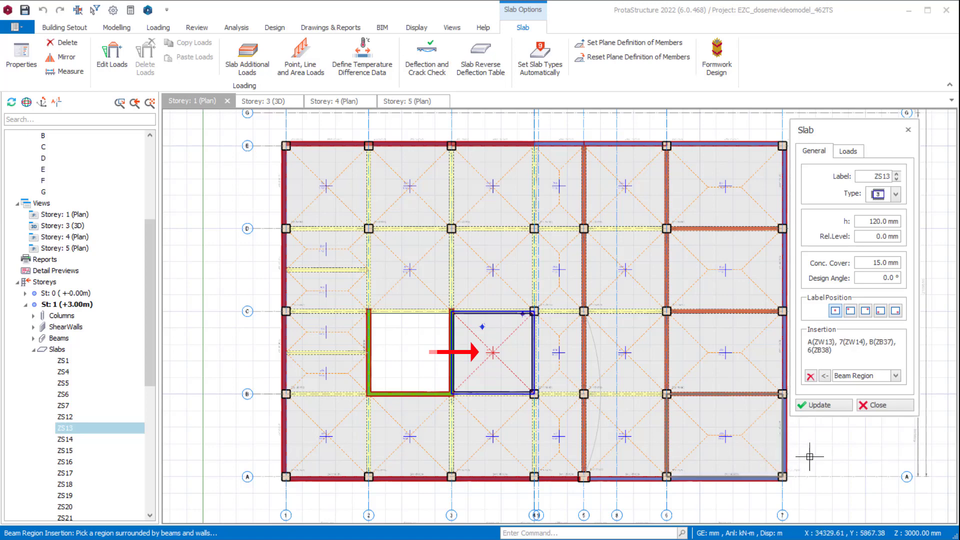
left_click(813, 406)
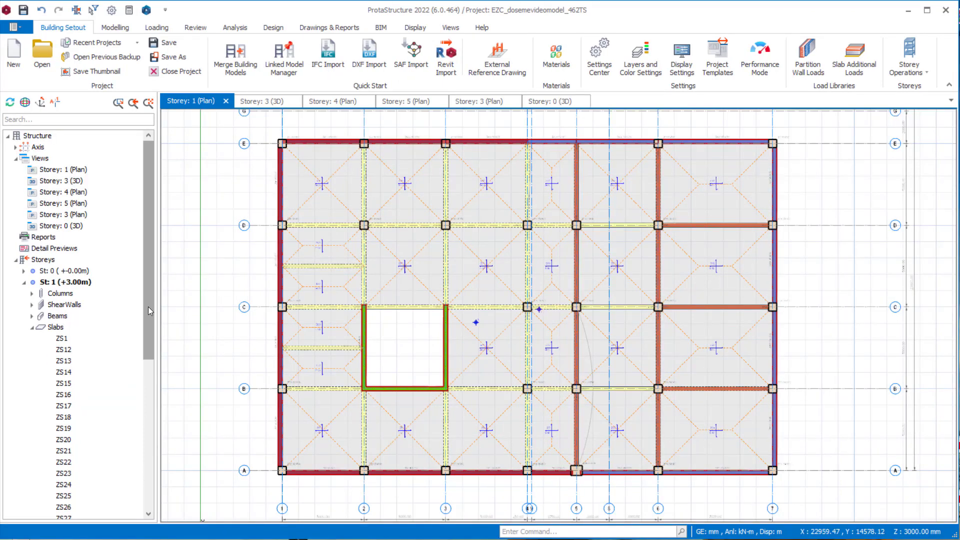
- Set slab types automatically for all slabs in the model, with a 70% minimum edge coverage length ratio for continuity
right_click(66, 331)
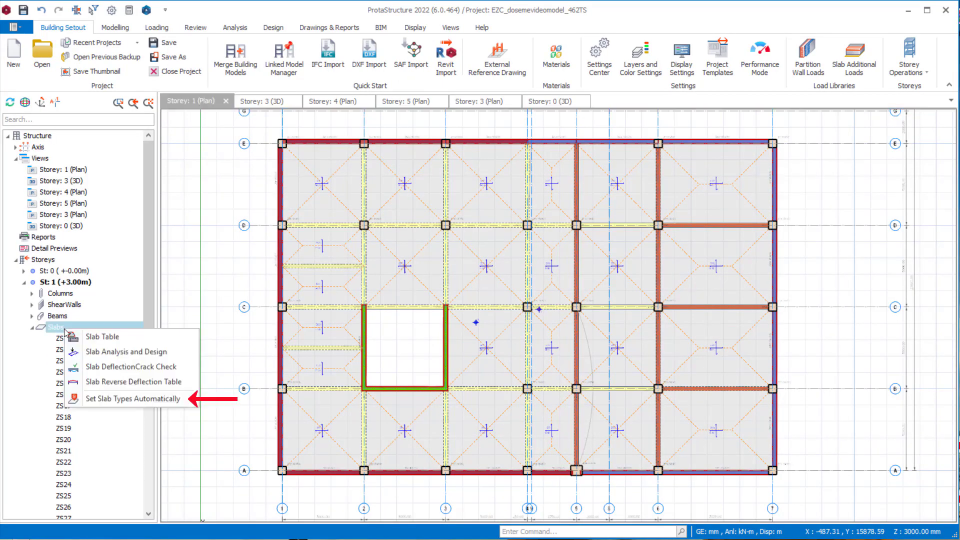
left_click(133, 399)
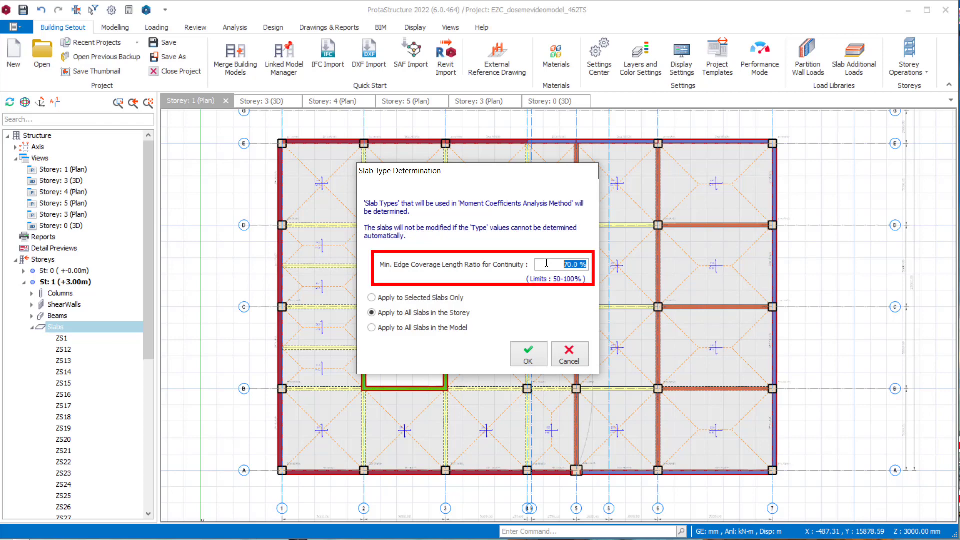
left_click(446, 328)
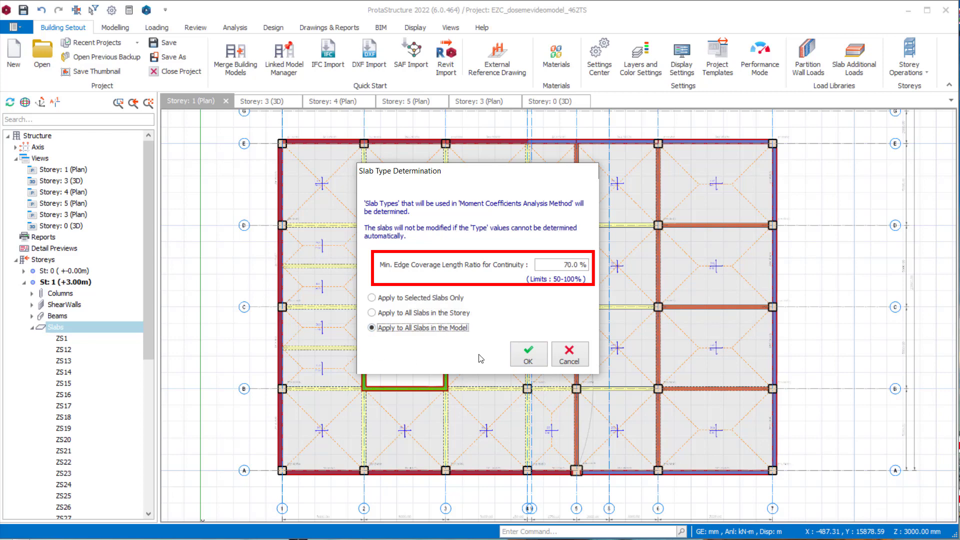
left_click(529, 355)
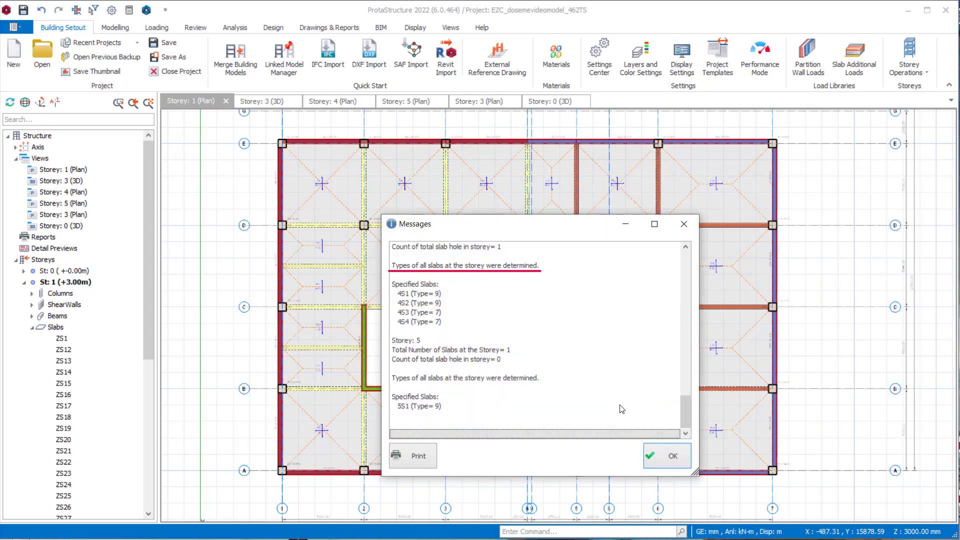
- Examine the unspecified slabs in the slab type report and look over the storey 2 plan
scroll(575, 370, "up", 15)
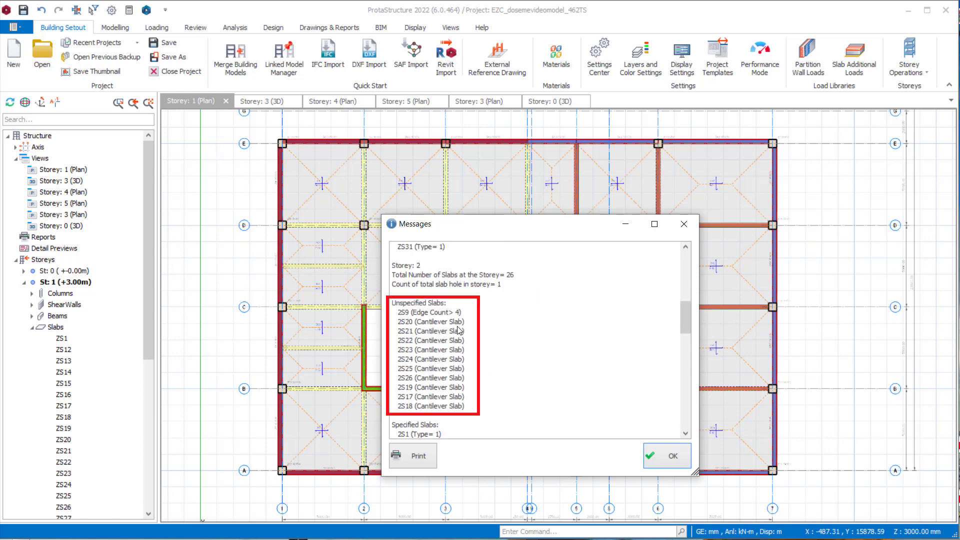
left_click(465, 326)
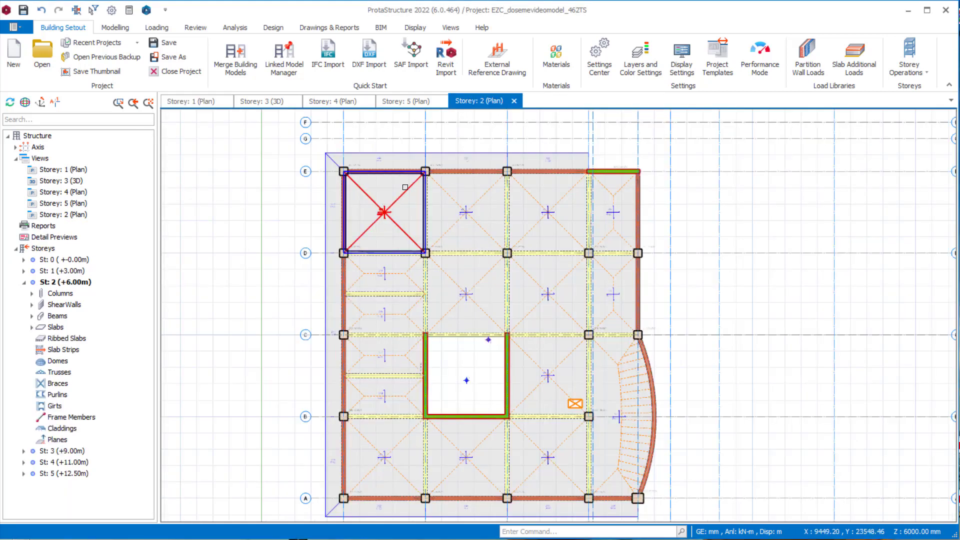
scroll(406, 187, "up", 2)
middle_click_drag(404, 189, 446, 210)
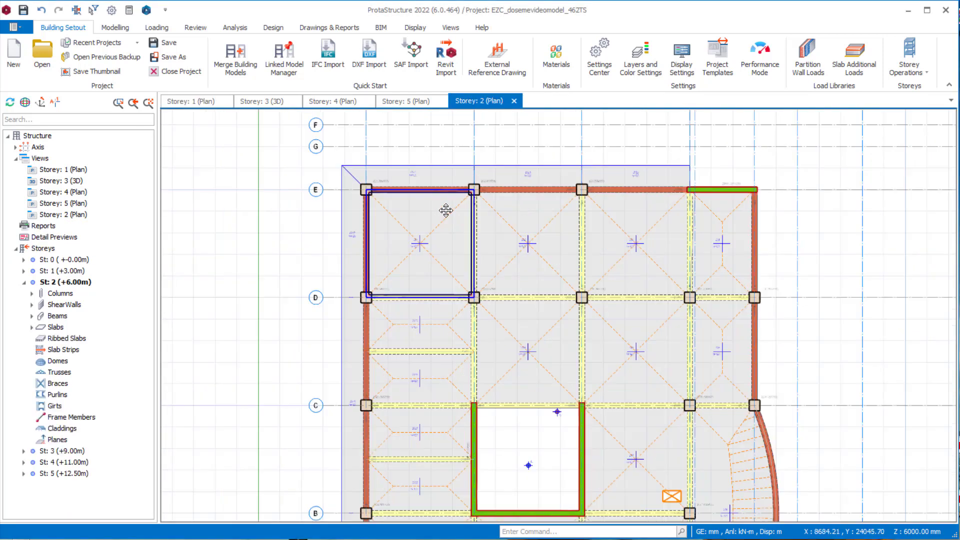
left_click_drag(895, 133, 600, 134)
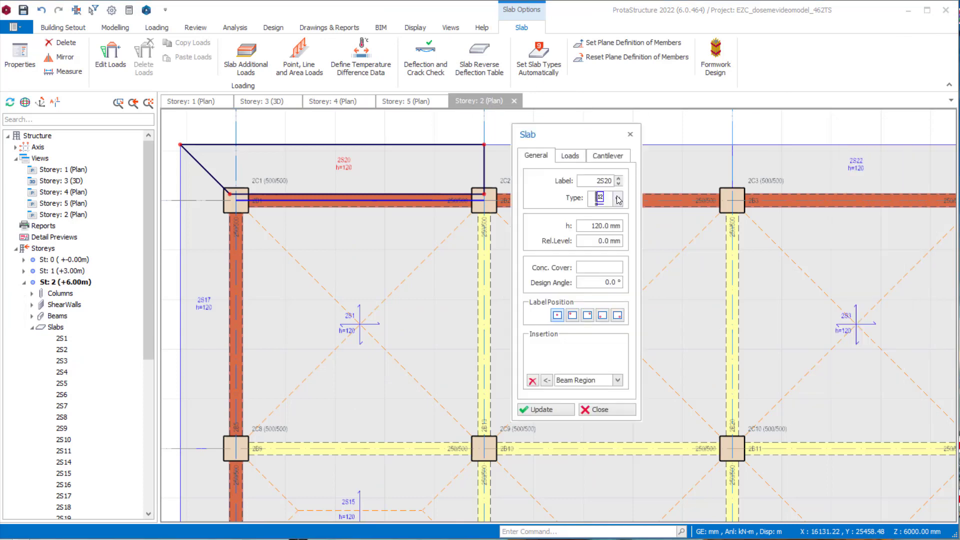
left_click(618, 198)
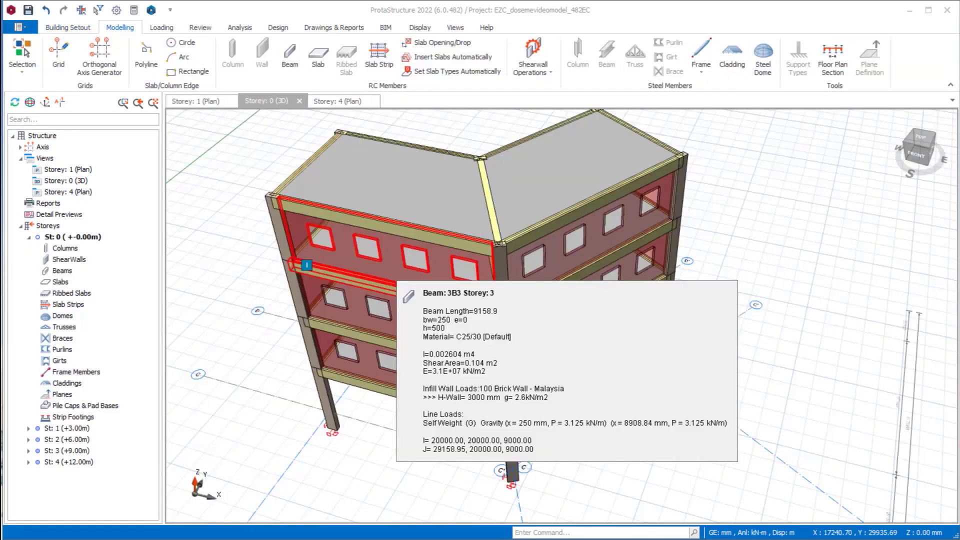
- Examine the angled building in 3D and the design angle of its rotated slab 4S2 on the storey 4 plan
scroll(553, 336, "down", 2)
middle_click_drag(551, 334, 542, 352)
scroll(543, 333, "up", 2)
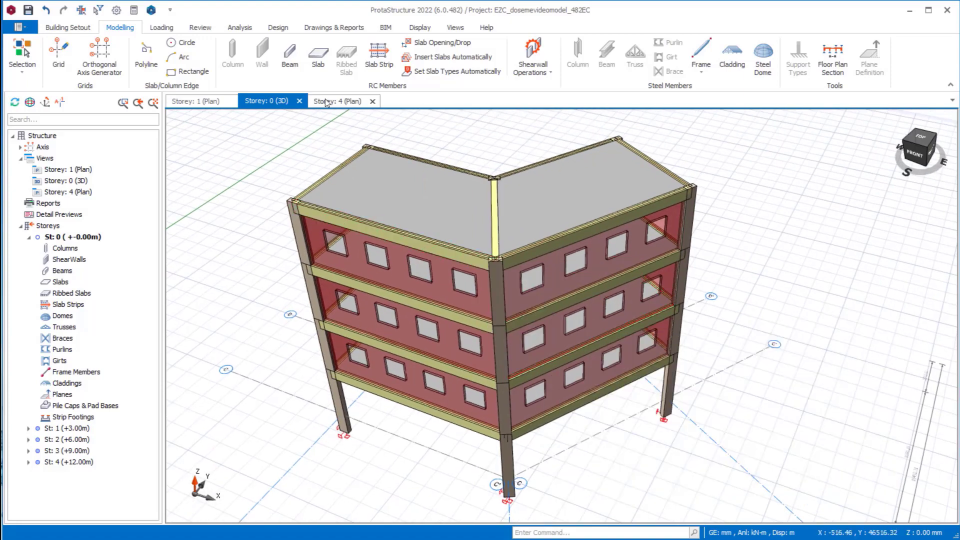
left_click(325, 98)
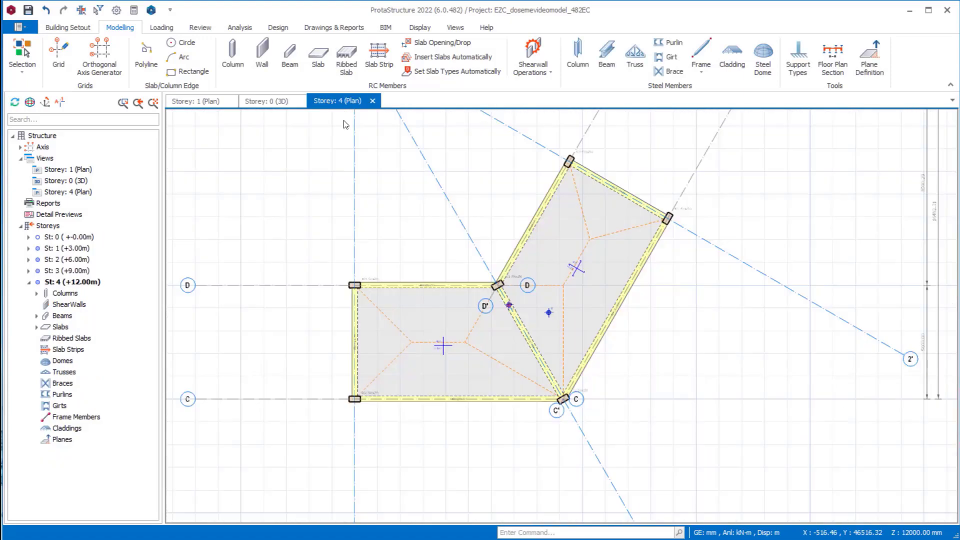
scroll(440, 335, "up", 4)
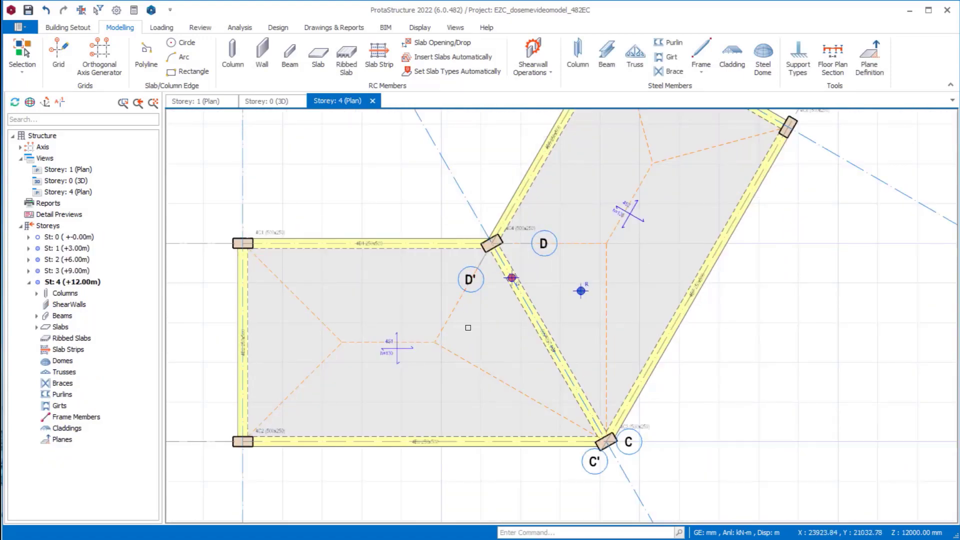
double_click(626, 214)
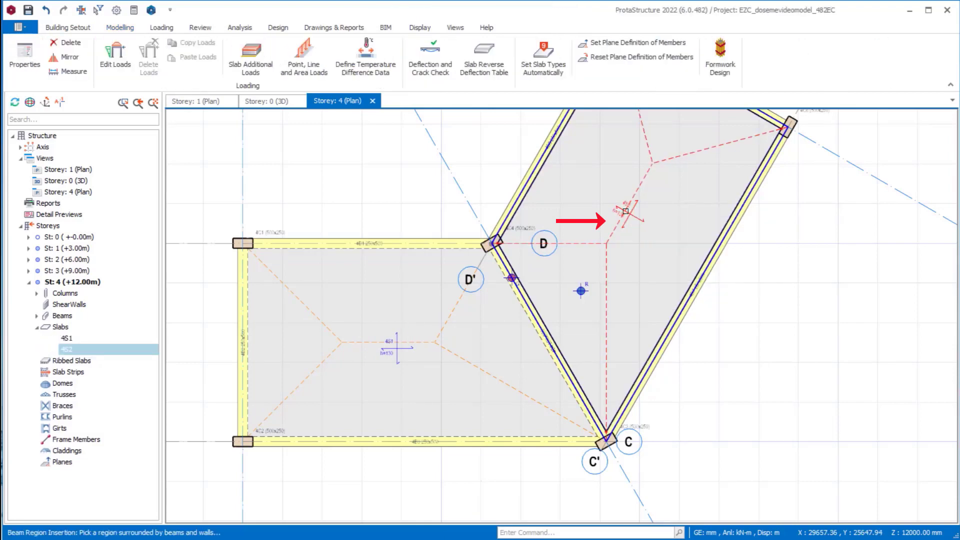
left_click_drag(764, 142, 775, 136)
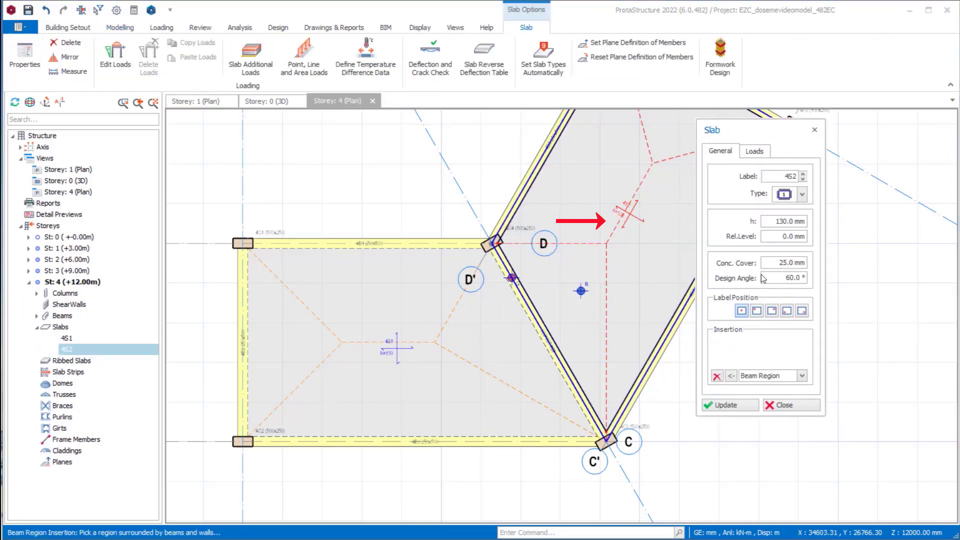
double_click(785, 278)
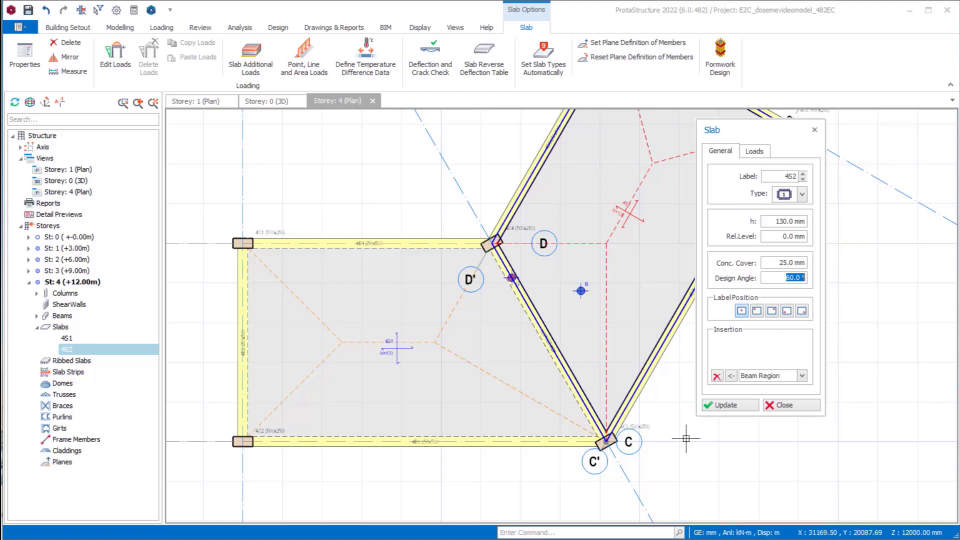
left_click(776, 406)
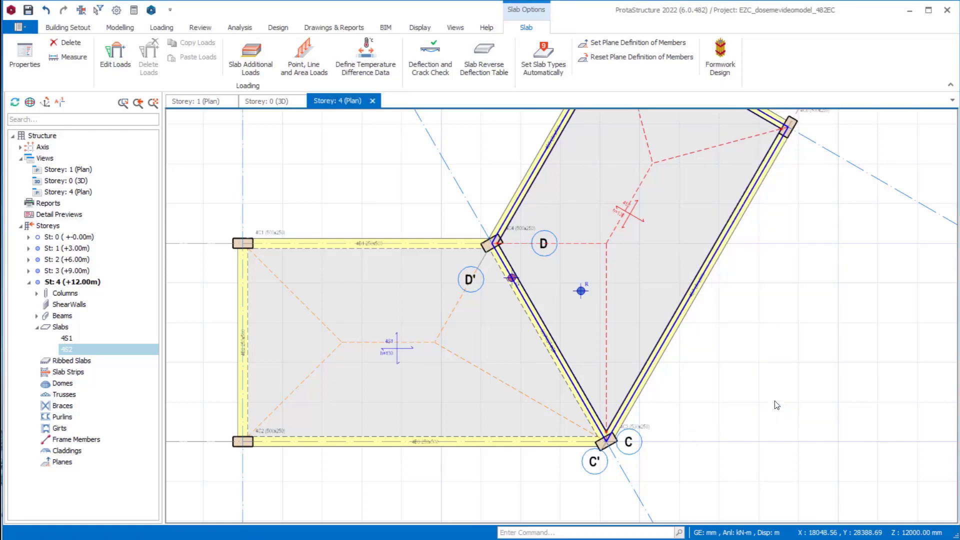
- Insert X-direction FE strip X1 about 10500 mm long horizontally across slab 4S1, using building analysis as the results source
left_click(122, 27)
left_click(378, 55)
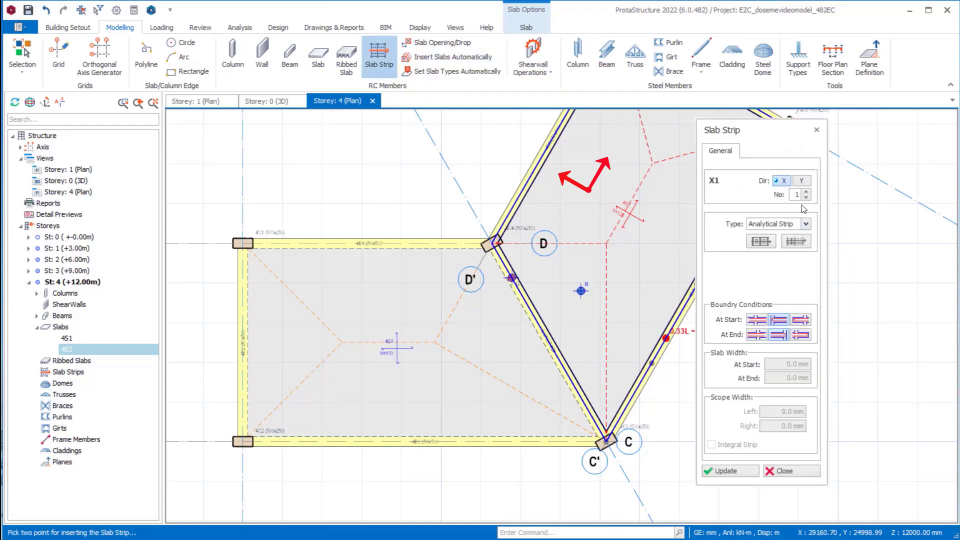
left_click(806, 224)
left_click(785, 244)
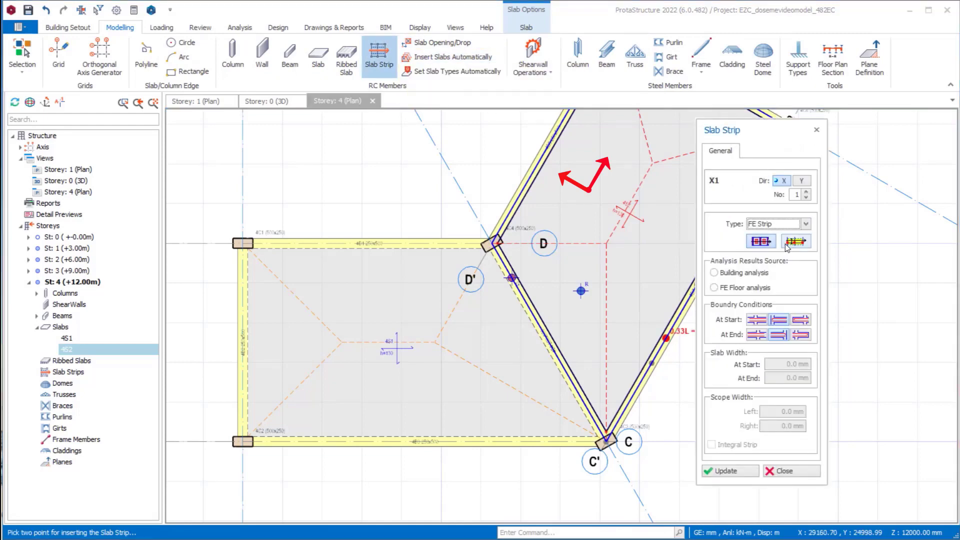
left_click(715, 273)
scroll(517, 291, "down", 3)
scroll(517, 291, "up", 2)
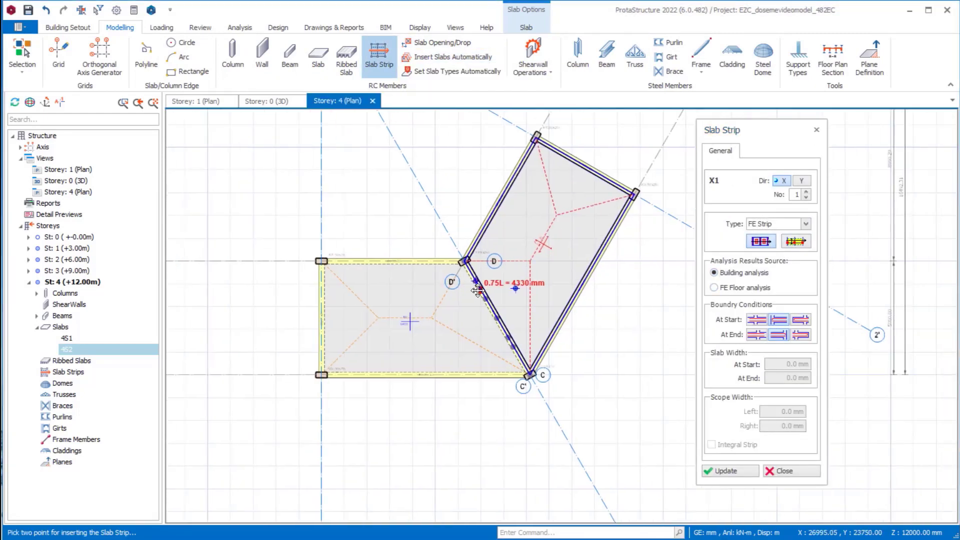
scroll(450, 298, "up", 2)
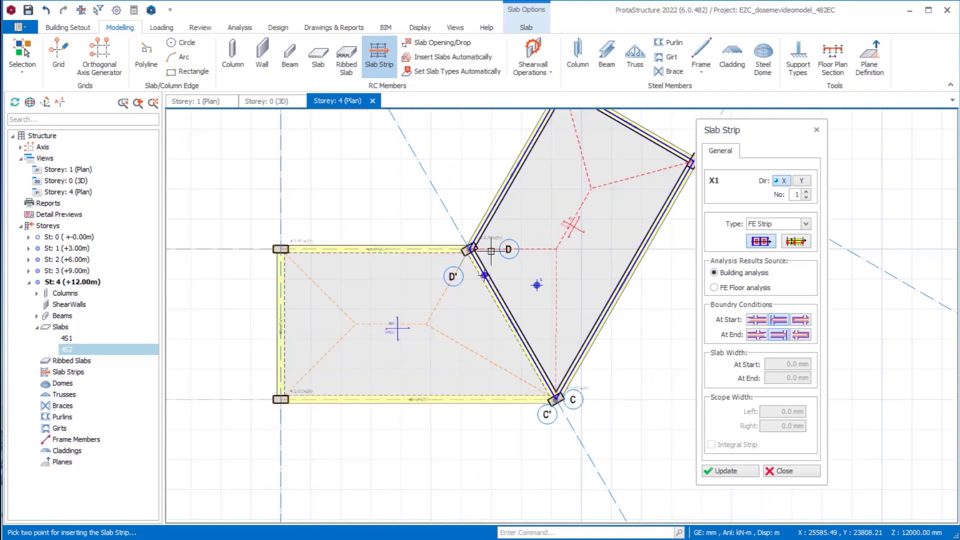
left_click(545, 319)
- Insert X-direction FE strip X2 about 9300 mm long at 60° along the rotated slab 4S2
middle_click_drag(546, 320, 526, 359)
left_click(806, 192)
left_click(487, 378)
left_click(630, 158)
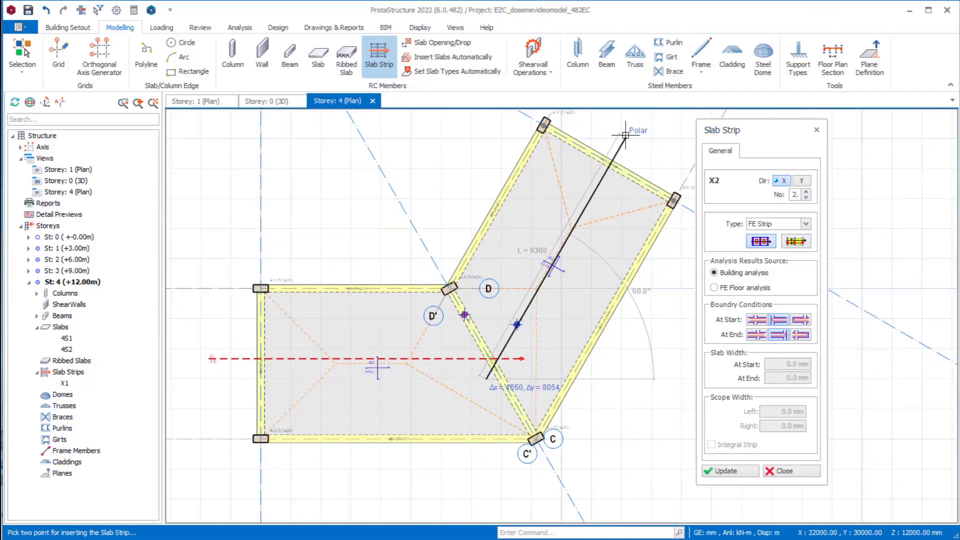
- Insert Y-direction FE strip Y1 about 8800 mm long vertically across slab 4S1, and set the following strip's number to 2
left_click(368, 492)
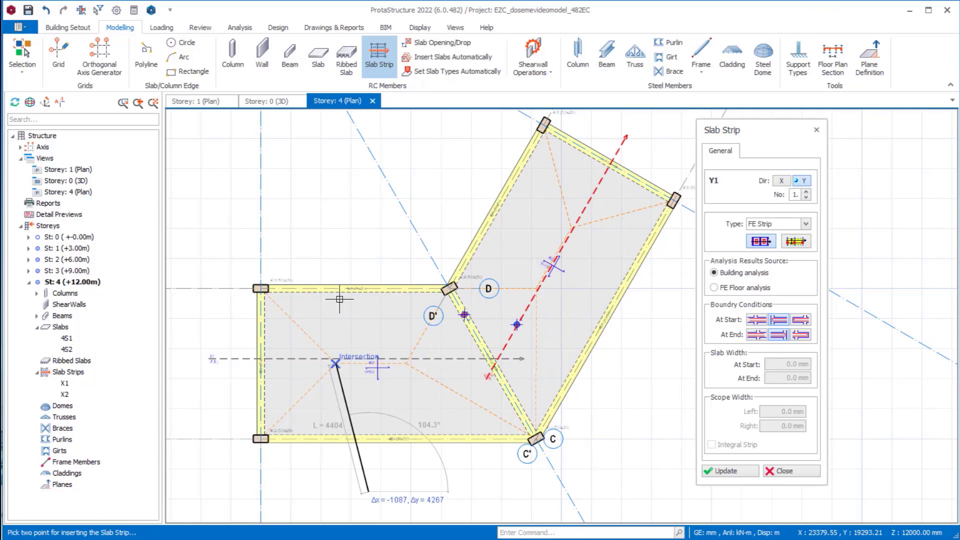
left_click(368, 229)
left_click(806, 192)
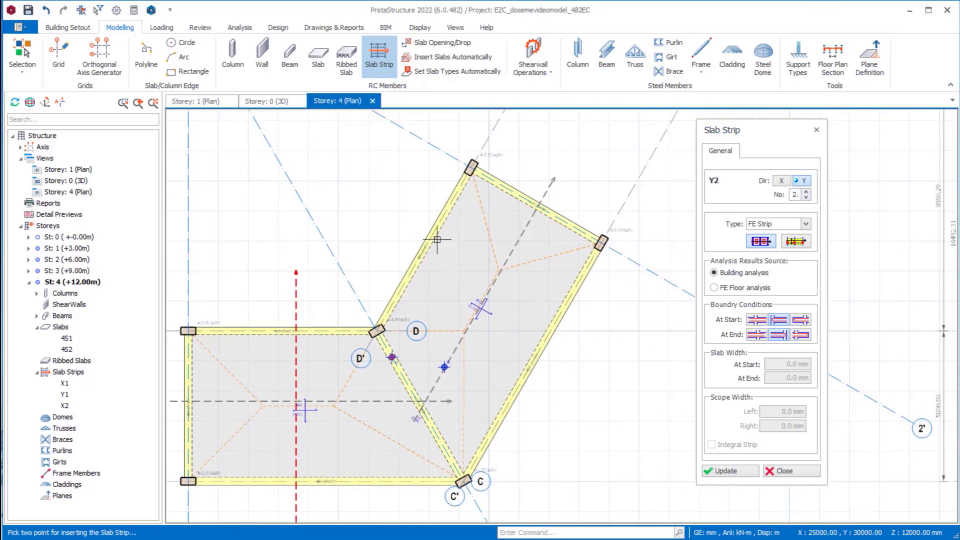
- Insert Y-direction FE strip Y2 about 9900 mm long at 150° across the rotated slab 4S2, and finish strip insertion
middle_click_drag(510, 198, 437, 240)
left_click(614, 369)
scroll(354, 225, "down", 2)
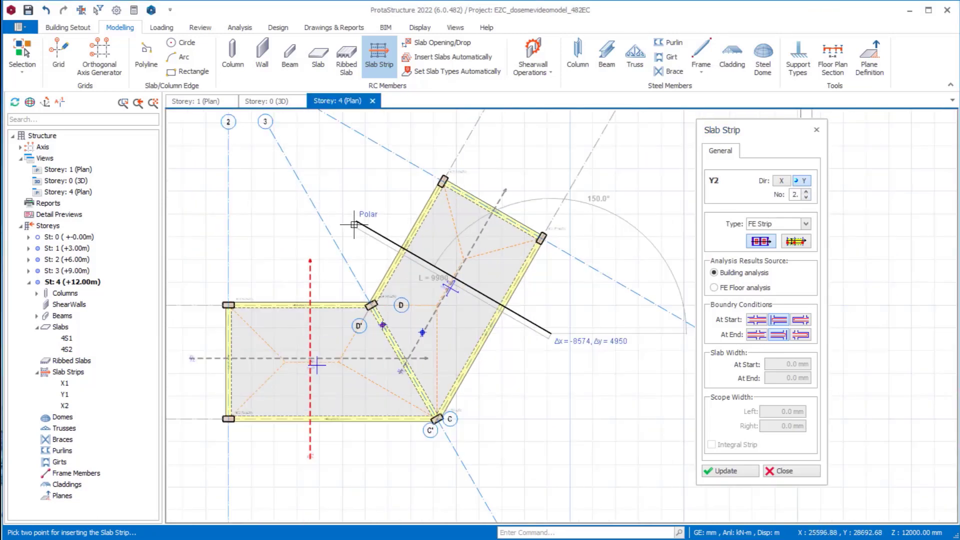
left_click(354, 224)
left_click(727, 471)
scroll(444, 314, "up", 2)
middle_click_drag(445, 313, 583, 290)
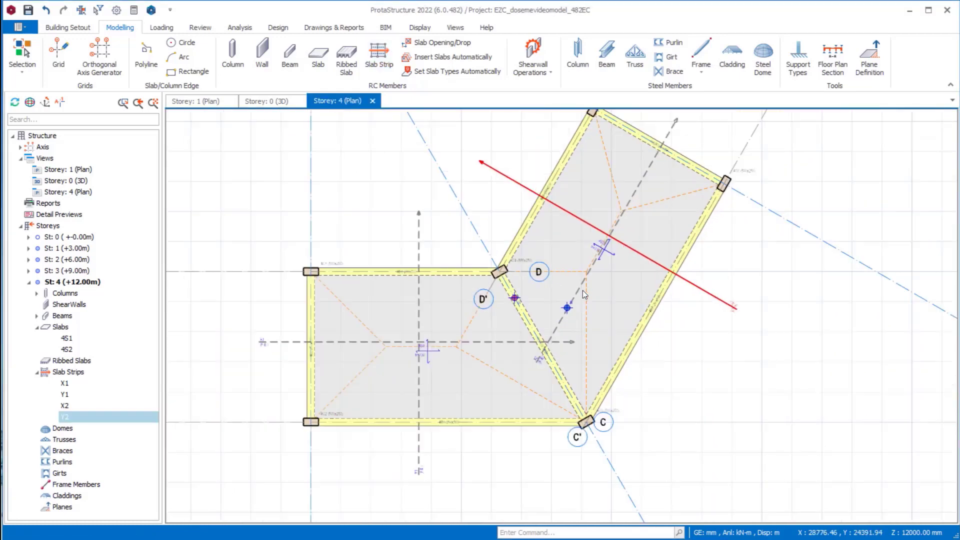
- Run the building analysis without any batch reinforcement design, and close the analysis window once it completes
left_click(240, 27)
left_click(55, 60)
left_click(430, 97)
left_click(460, 97)
left_click(573, 132)
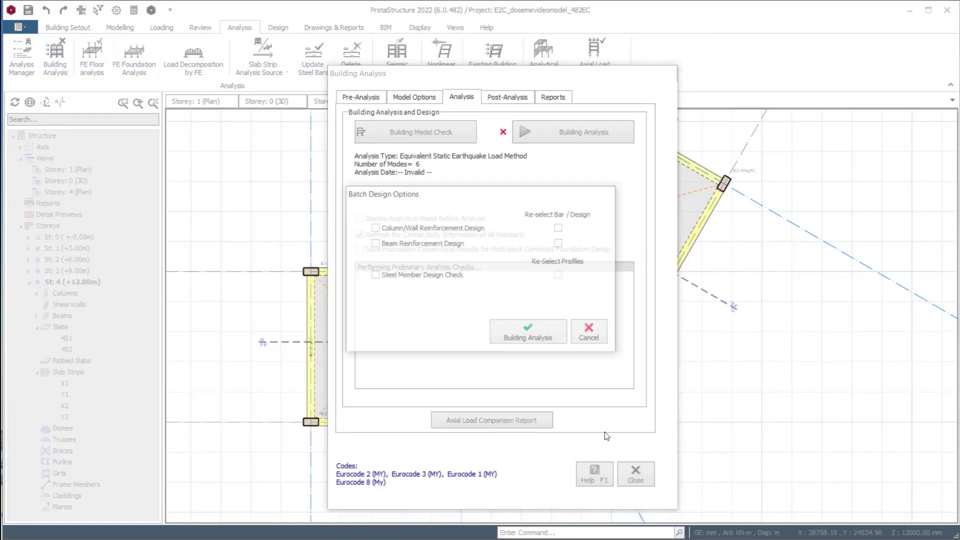
left_click(527, 332)
left_click(650, 454)
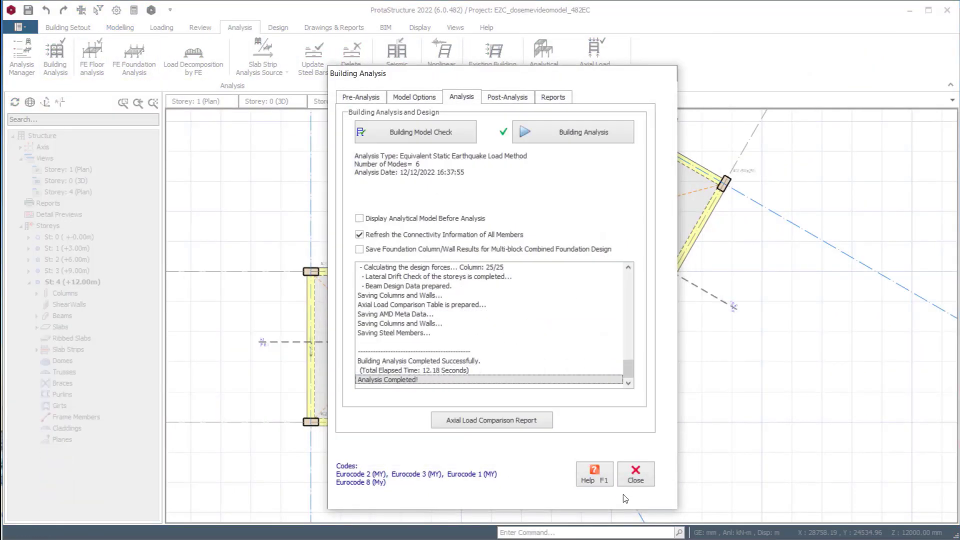
left_click(635, 479)
- Open the building analysis model results and show only Storey 4 (+12.00m) from the top
left_click(544, 55)
left_click(588, 79)
left_click(275, 152)
left_click(275, 207)
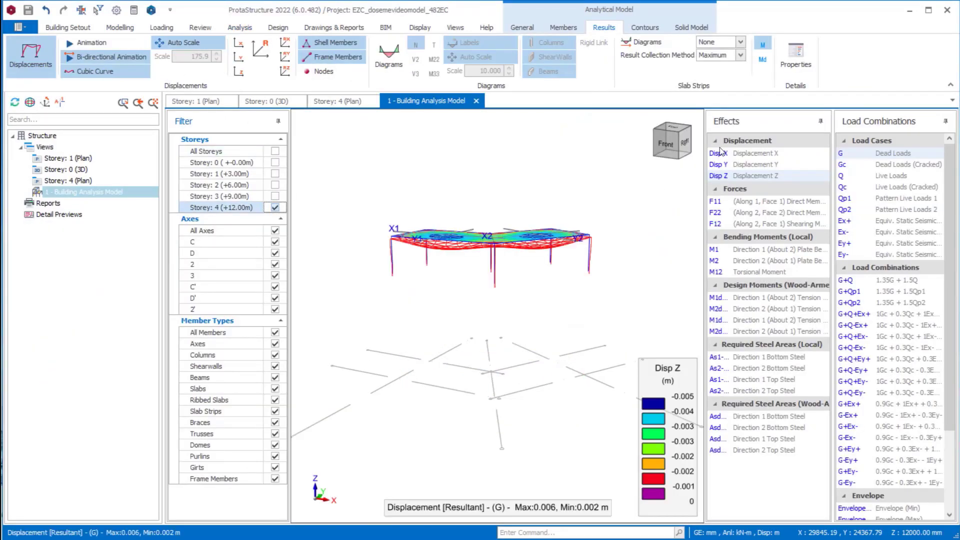
left_click(669, 129)
scroll(486, 313, "up", 3)
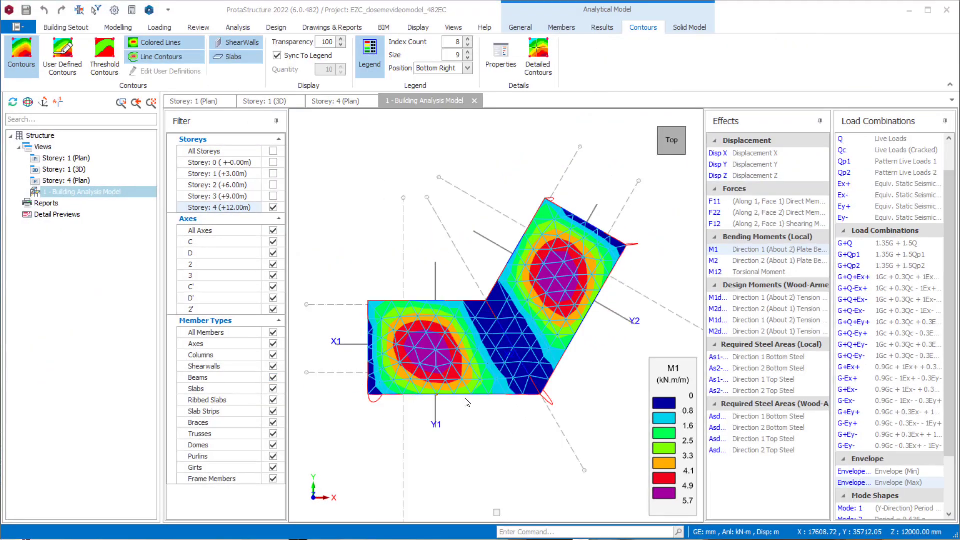
- Compare the slab contours for local bending moments M1 and M2 with those for Wood-Armer design moments M1d and M2d
left_click(719, 251)
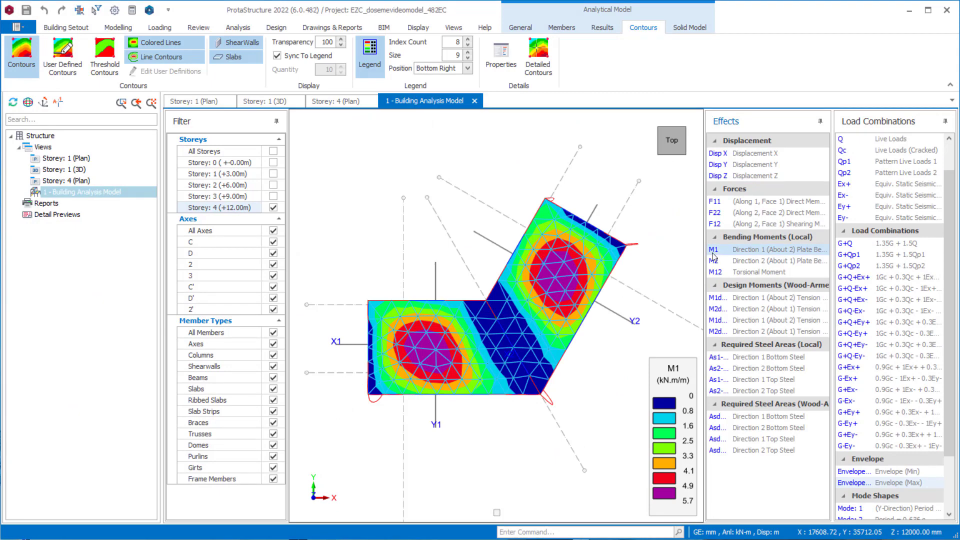
left_click(757, 296)
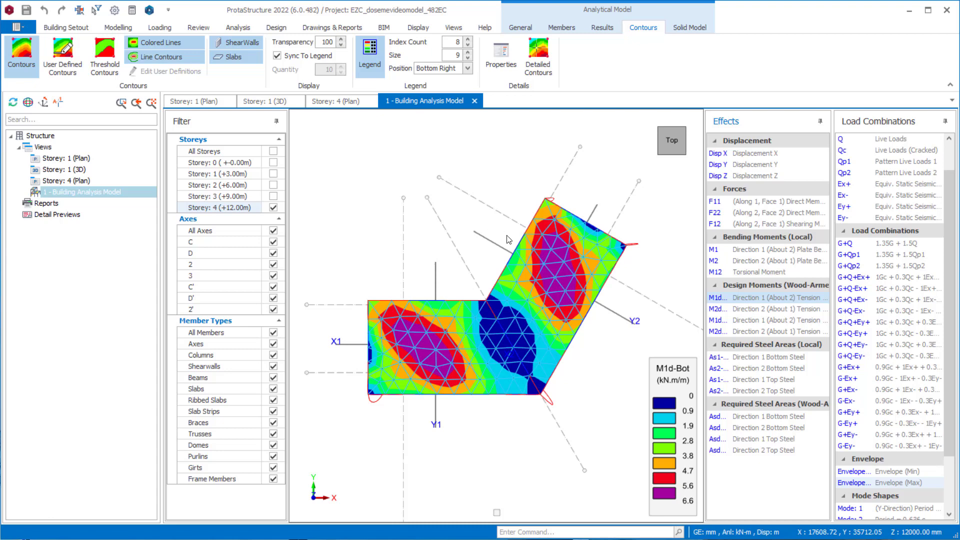
left_click(739, 264)
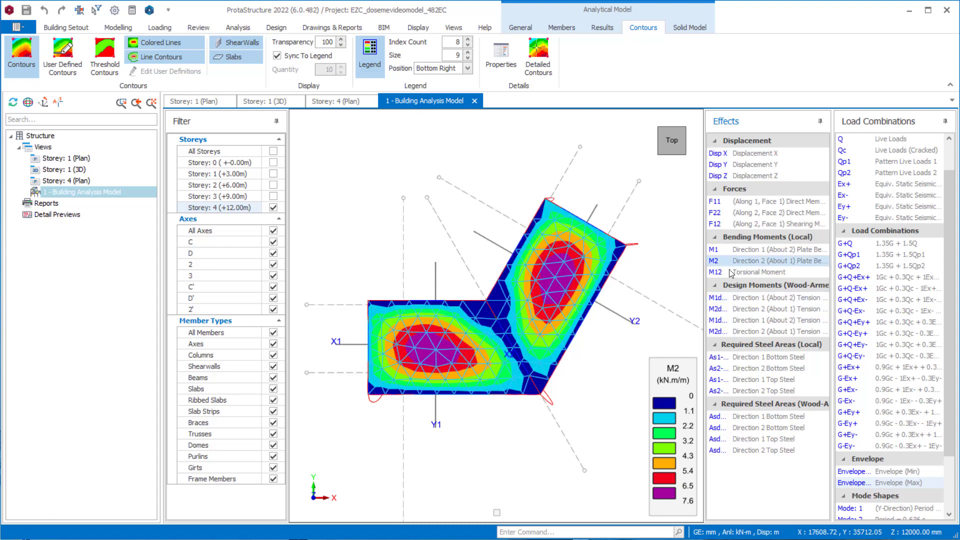
left_click(768, 309)
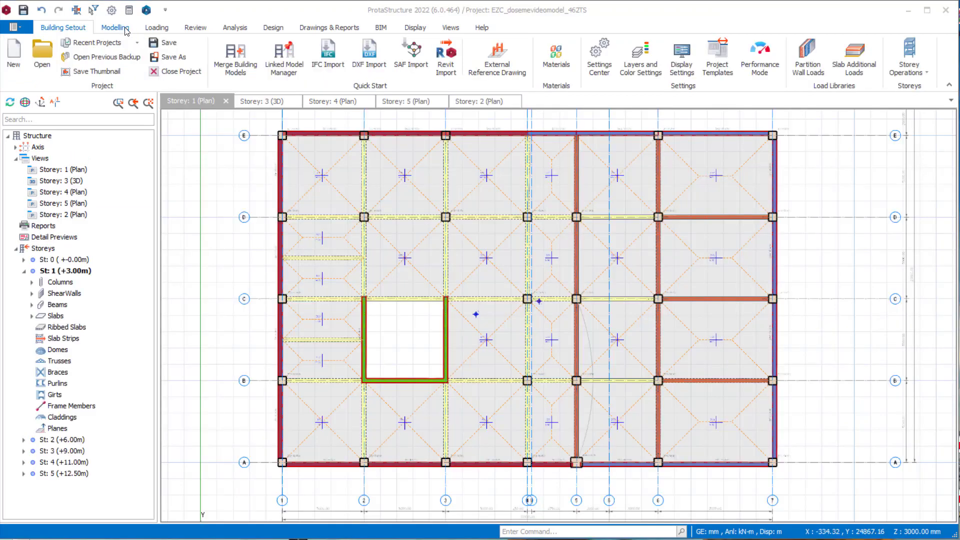
- Start an X-direction slab strip on the storey 1 plan of the EZC_dosemevideomodel_462TS project with type Analytical Strip
left_click(116, 28)
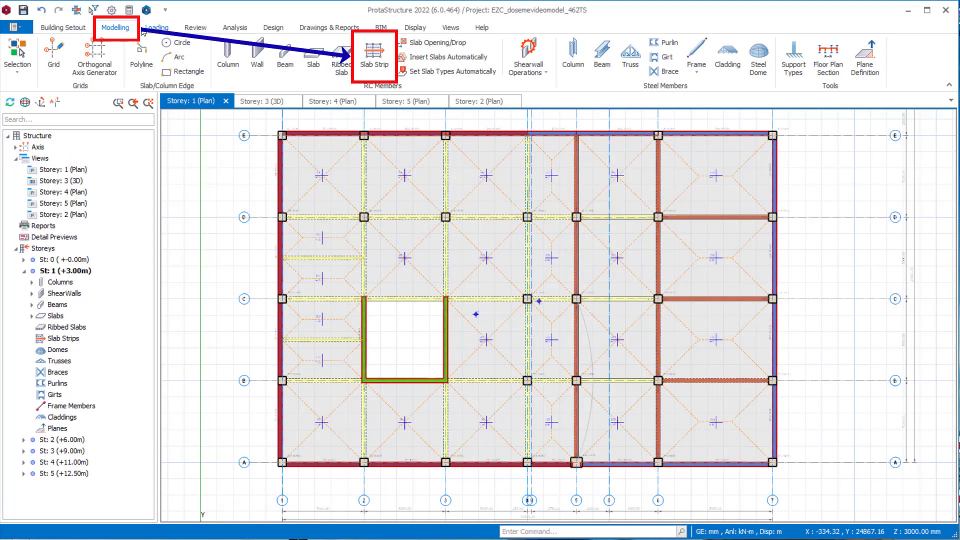
left_click(383, 62)
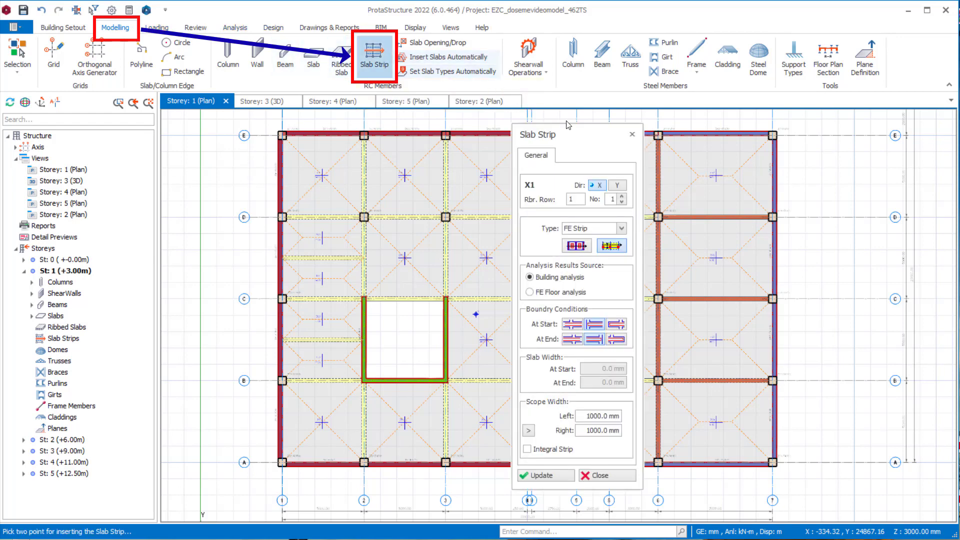
mouse_move(579, 135)
left_mouse_down()
mouse_move(652, 98)
mouse_move(688, 105)
left_mouse_up()
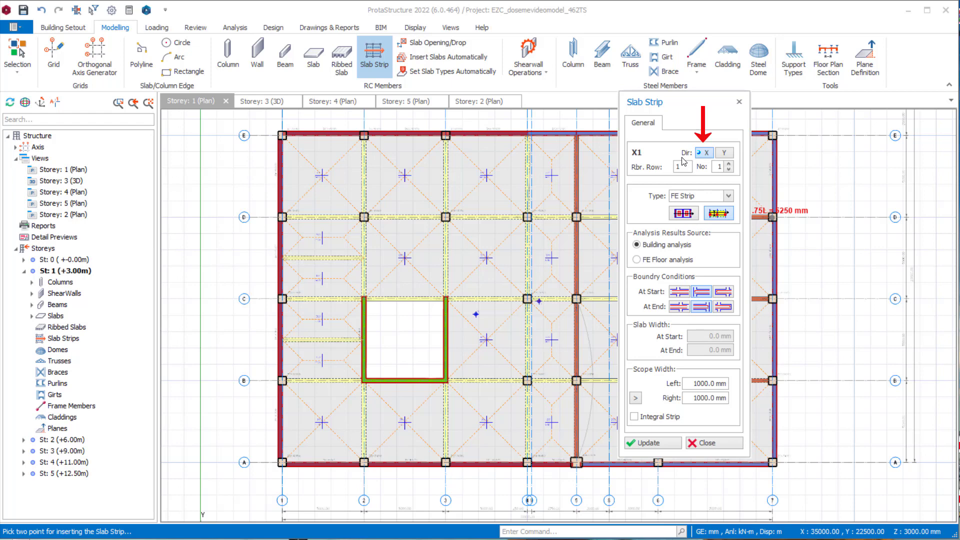
double_click(718, 167)
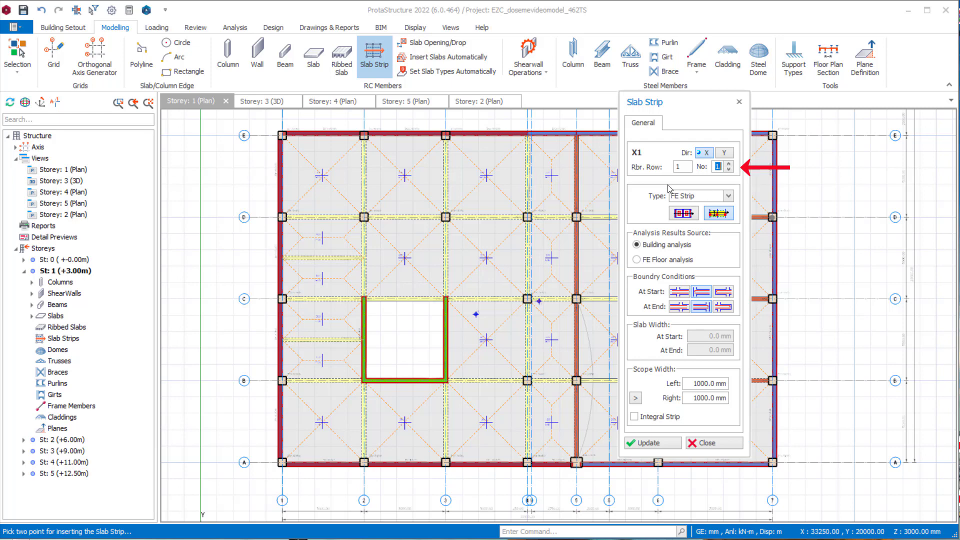
left_click(728, 196)
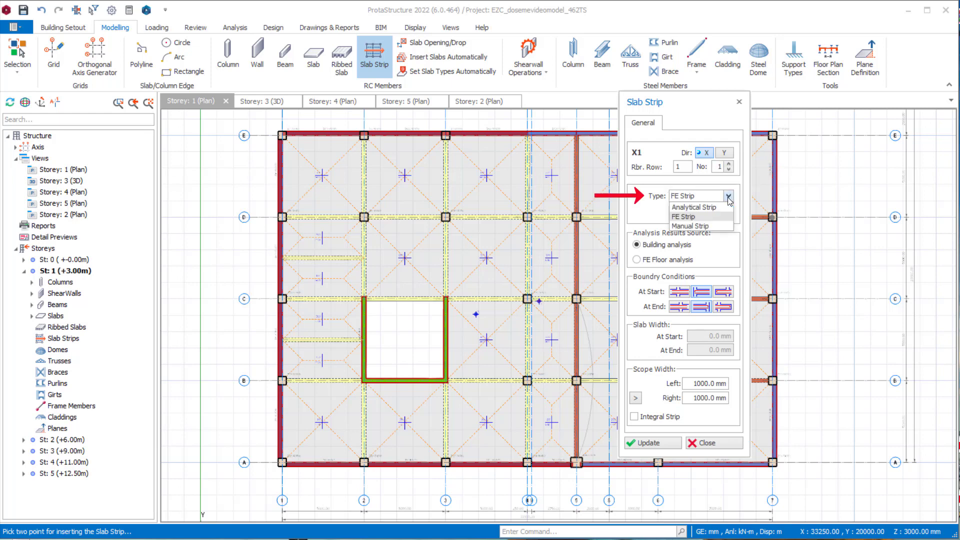
left_click(717, 207)
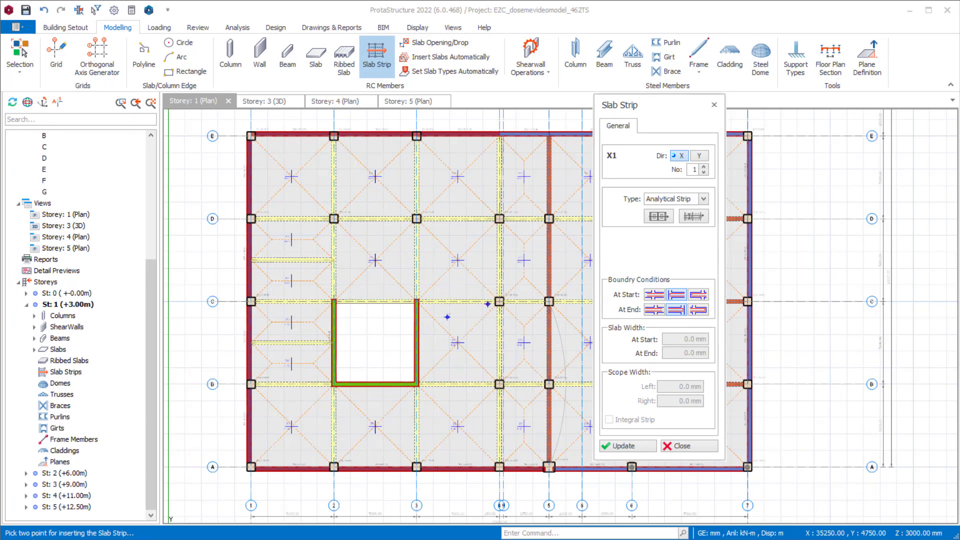
- Try the FE Strip type and the Manual Strip type for strip X1
left_click(704, 200)
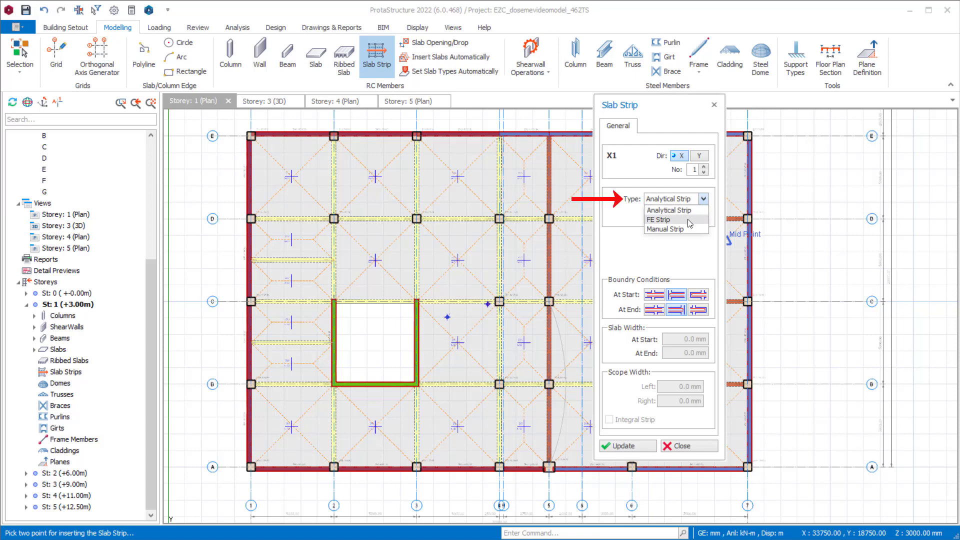
left_click(680, 219)
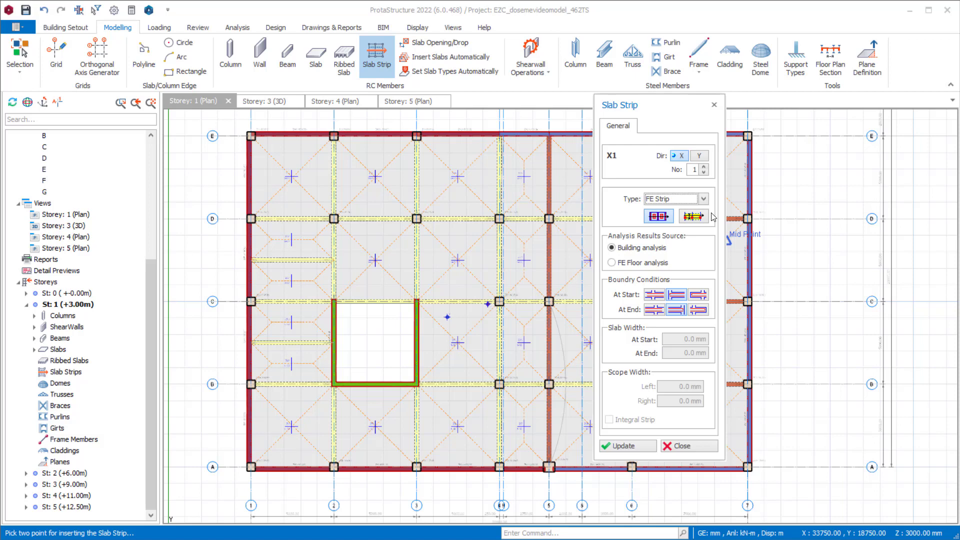
left_click(704, 199)
left_click(677, 226)
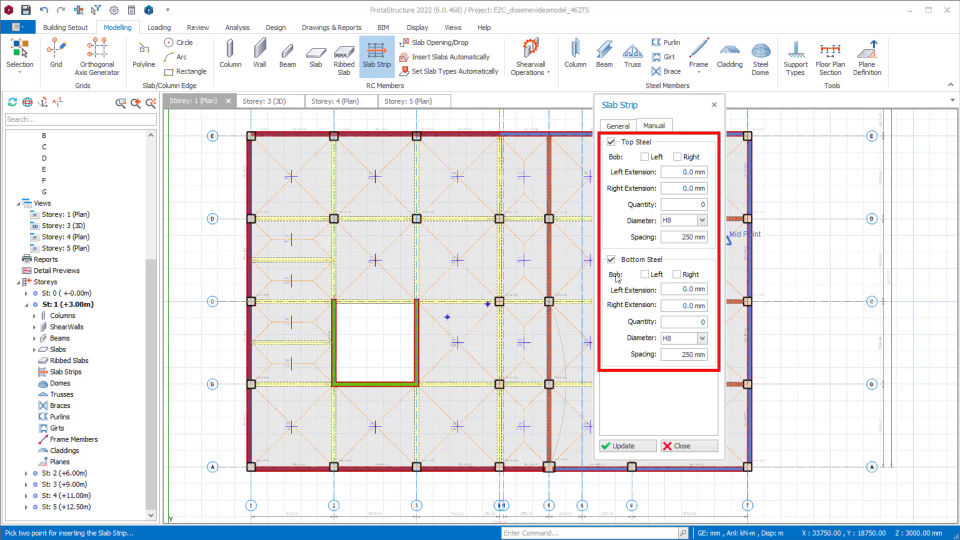
- Inspect the manual top steel extension and bar diameter options, and return the strip type to Analytical Strip
double_click(689, 172)
left_click(684, 189)
left_click_drag(695, 190, 709, 191)
left_click(703, 221)
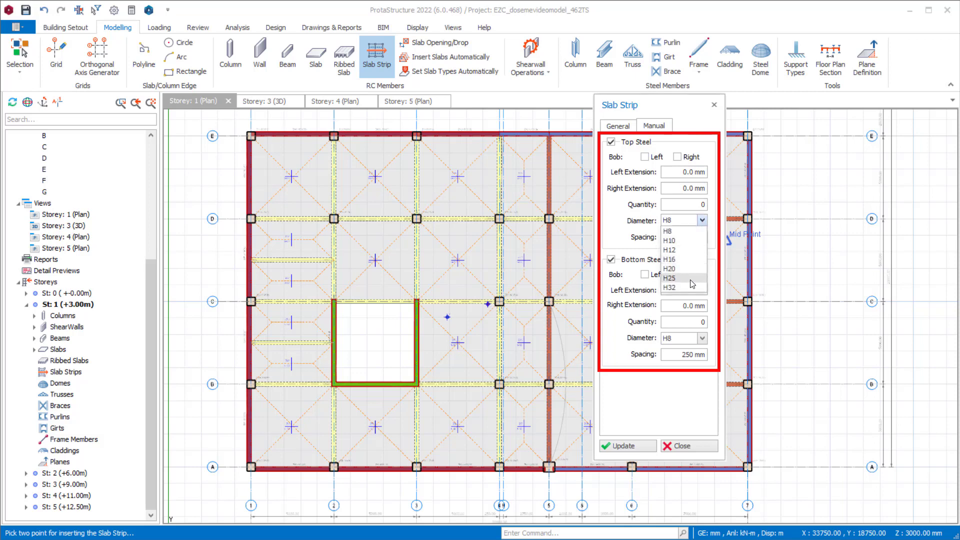
left_click(627, 222)
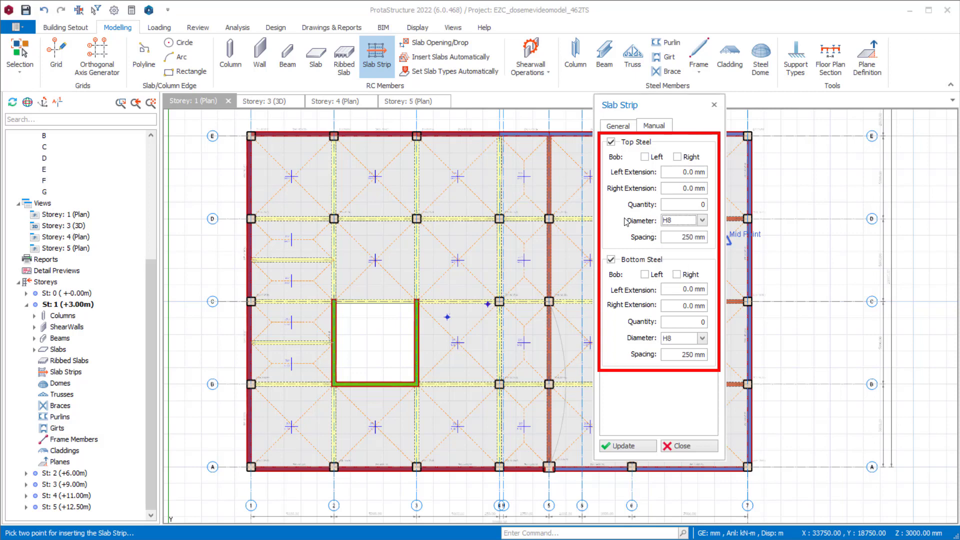
left_click(619, 126)
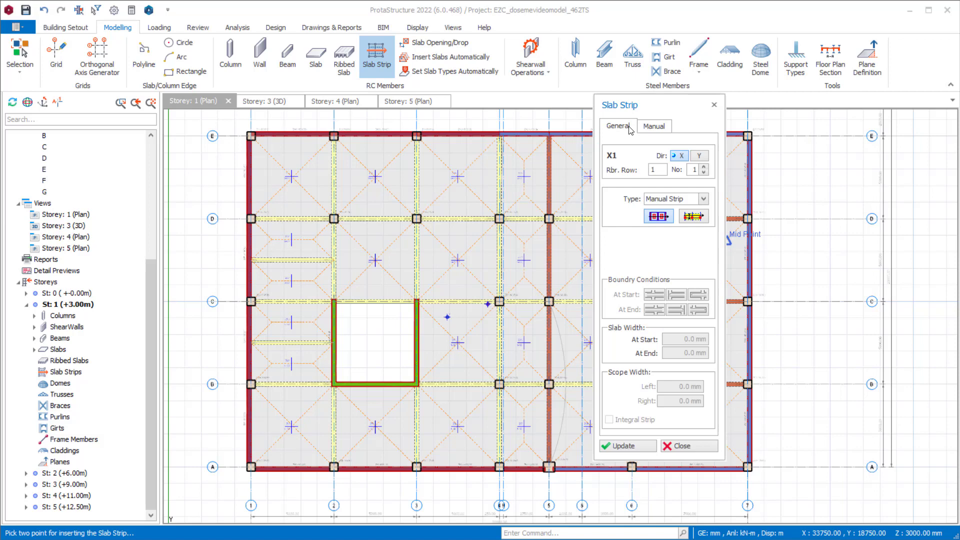
left_click(704, 199)
left_click(689, 212)
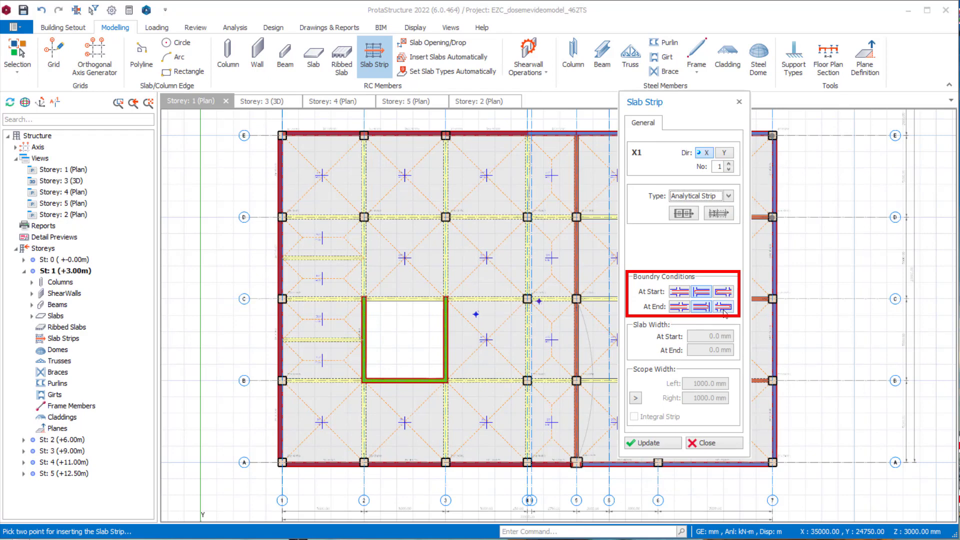
- Try the first boundary condition option at both the strip's start and end, and return both to the second option
left_click(687, 294)
left_click(687, 308)
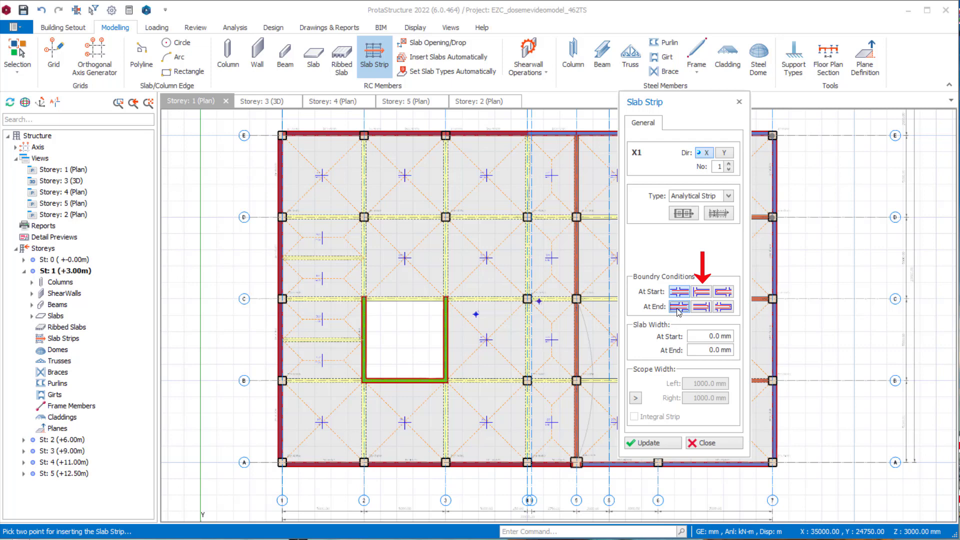
left_click(703, 292)
left_click(702, 307)
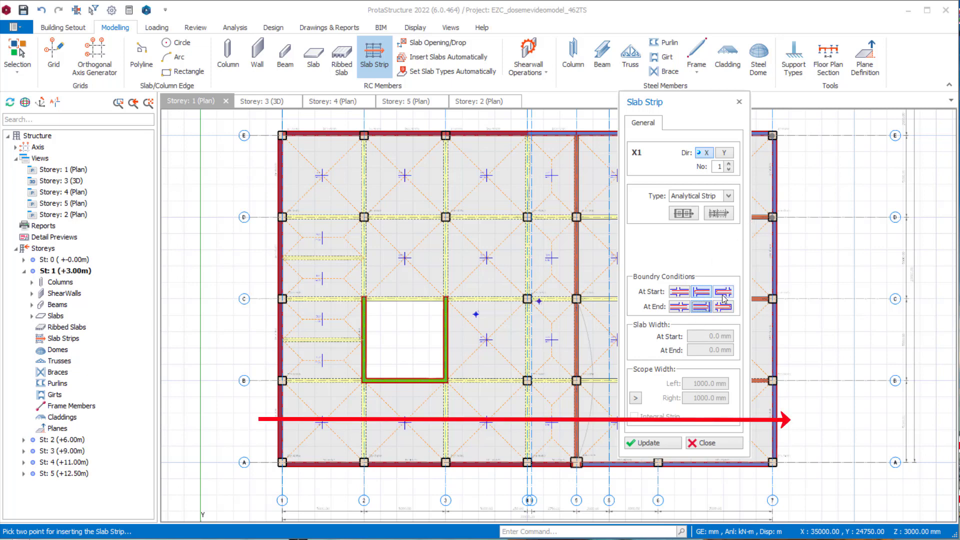
- Insert analytical strip X1 about 35 m long horizontally across the slabs between axes A and B
left_click_drag(693, 105, 874, 90)
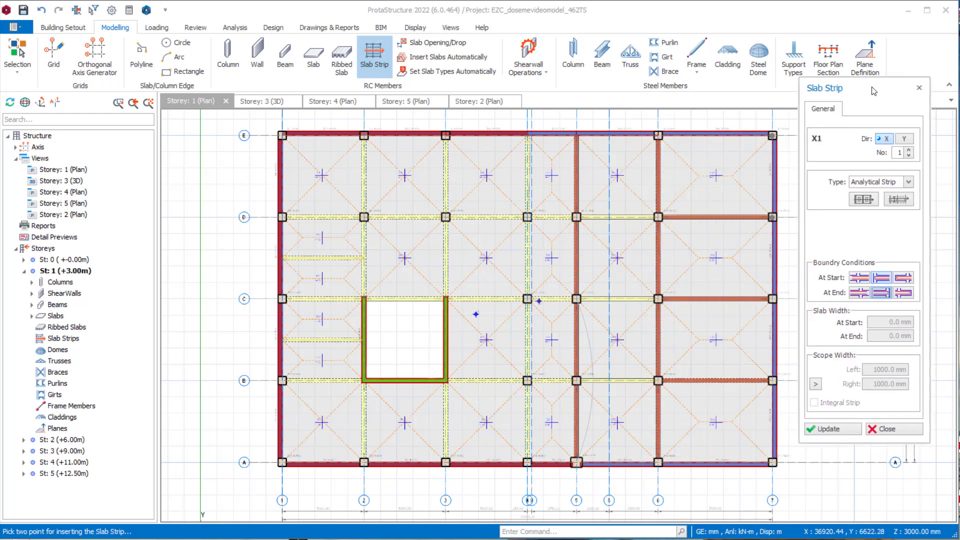
left_click(240, 415)
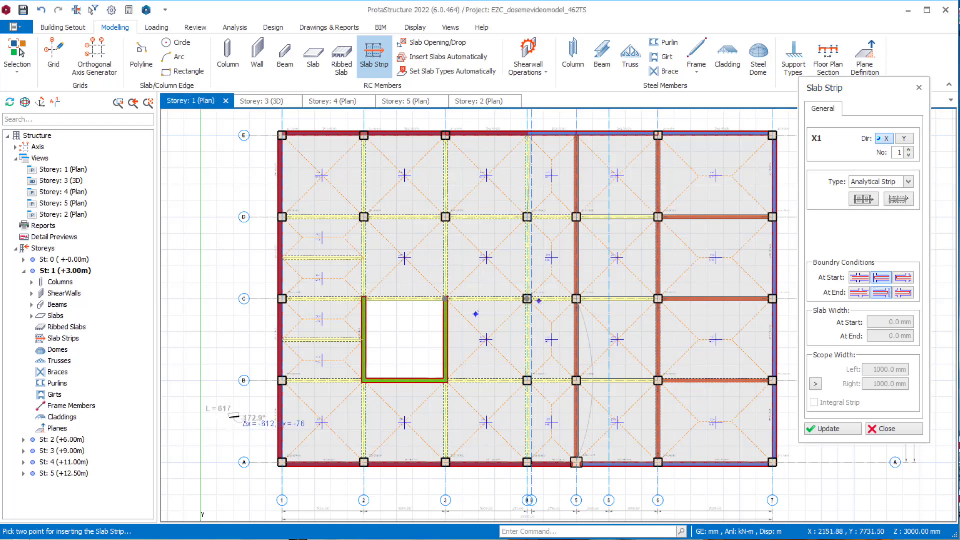
key("ctrl")
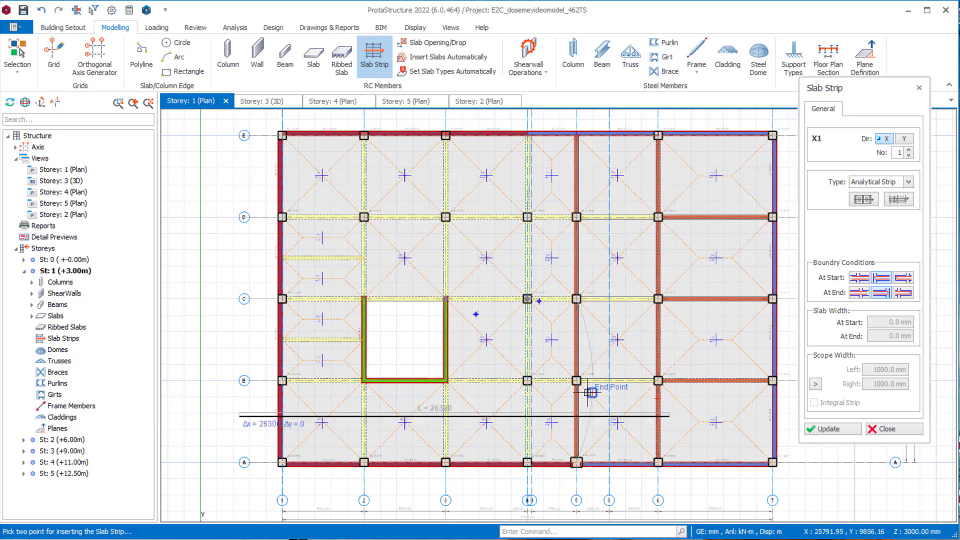
scroll(620, 400, "down", 3)
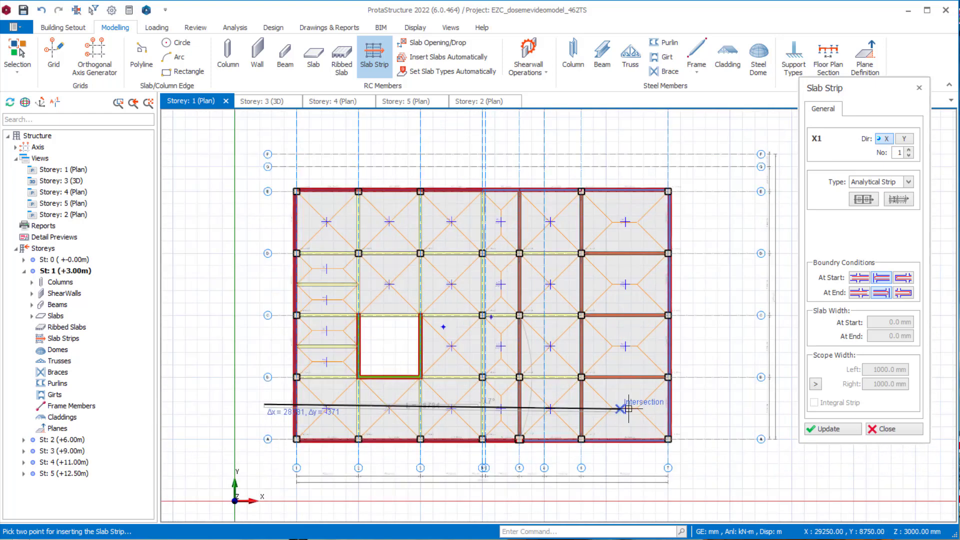
left_click(706, 405)
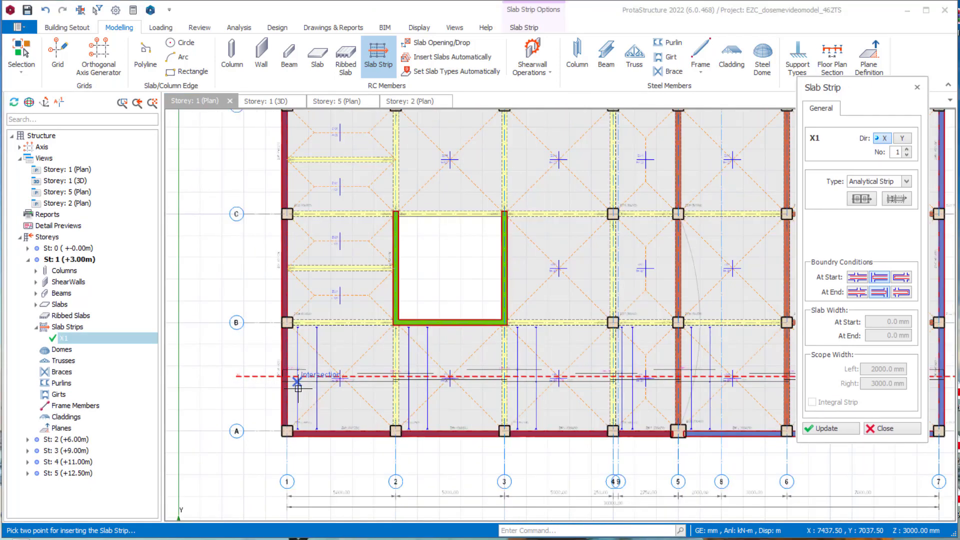
- Examine the top and bottom reinforcement bars along strip X1 through slabs ZS4 and ZS5 and the neighbouring spans
scroll(295, 385, "up", 5)
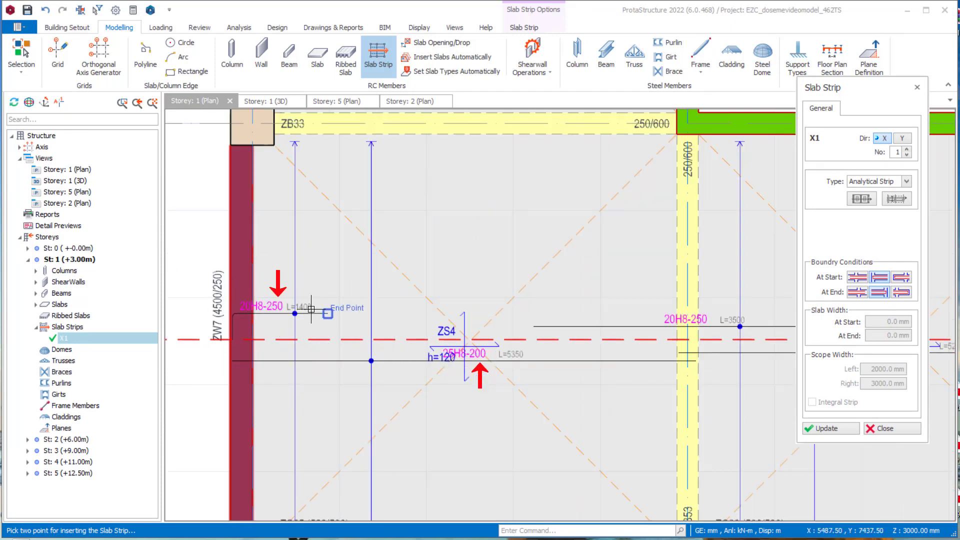
scroll(581, 355, "down", 2)
middle_click_drag(575, 356, 382, 341)
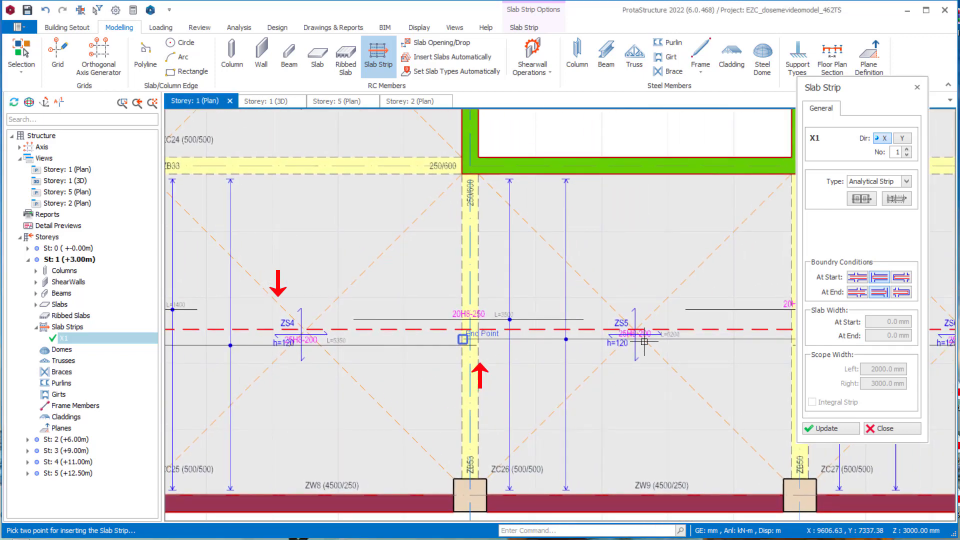
mouse_move(642, 341)
middle_mouse_down()
mouse_move(407, 337)
mouse_move(668, 351)
mouse_move(487, 379)
mouse_move(468, 402)
middle_mouse_up()
scroll(668, 351, "down", 3)
scroll(468, 402, "down", 2)
scroll(471, 398, "up", 2)
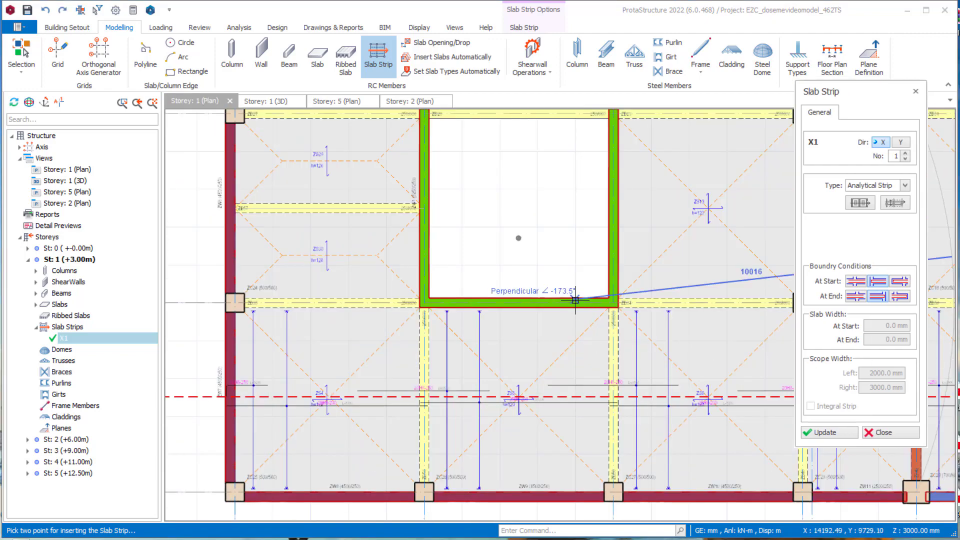
- Insert analytical strip X2 about 34.8 m long horizontally across the storey 1 slabs between axes C and D
scroll(580, 299, "down", 2)
middle_click_drag(575, 270, 546, 372)
scroll(546, 364, "down", 2)
middle_click_drag(534, 327, 476, 372)
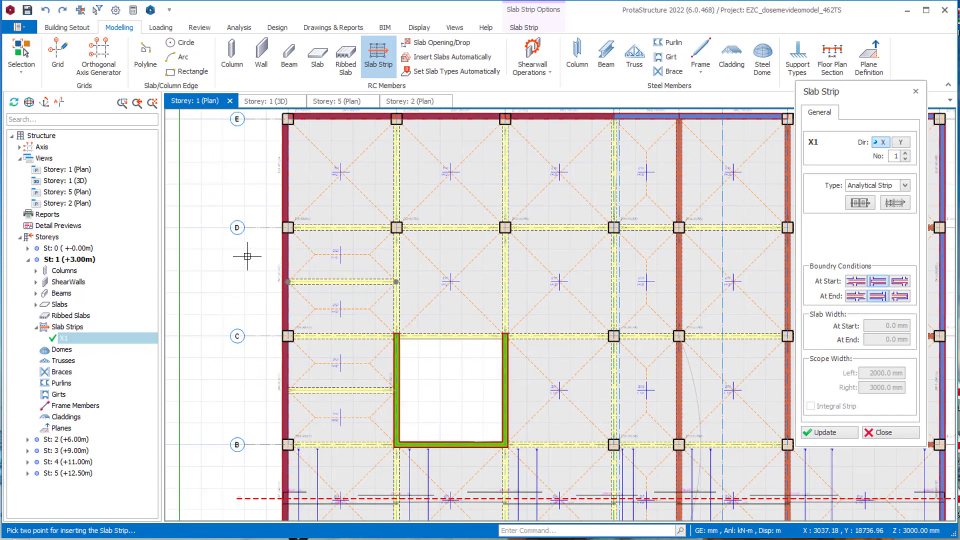
scroll(235, 249, "down", 2)
left_click(233, 247)
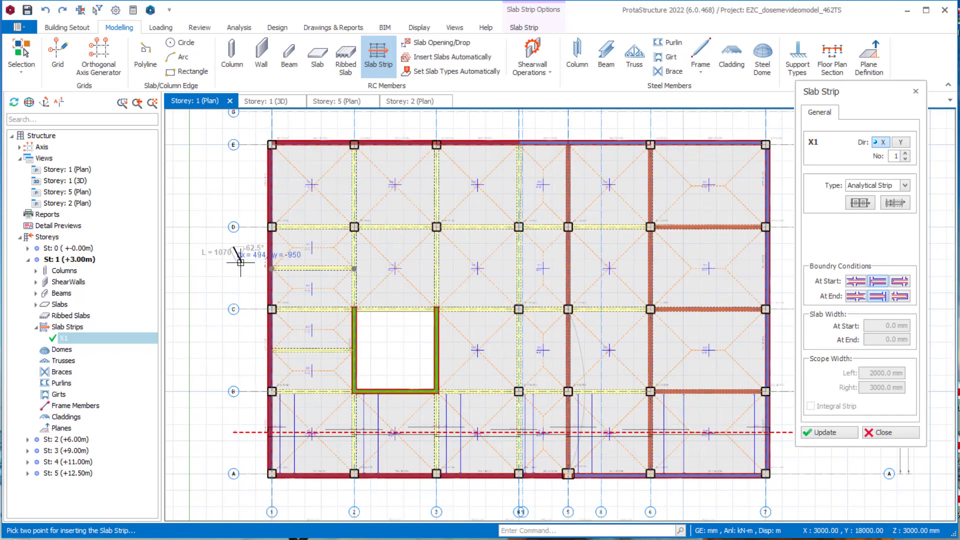
middle_click_drag(615, 232, 544, 245)
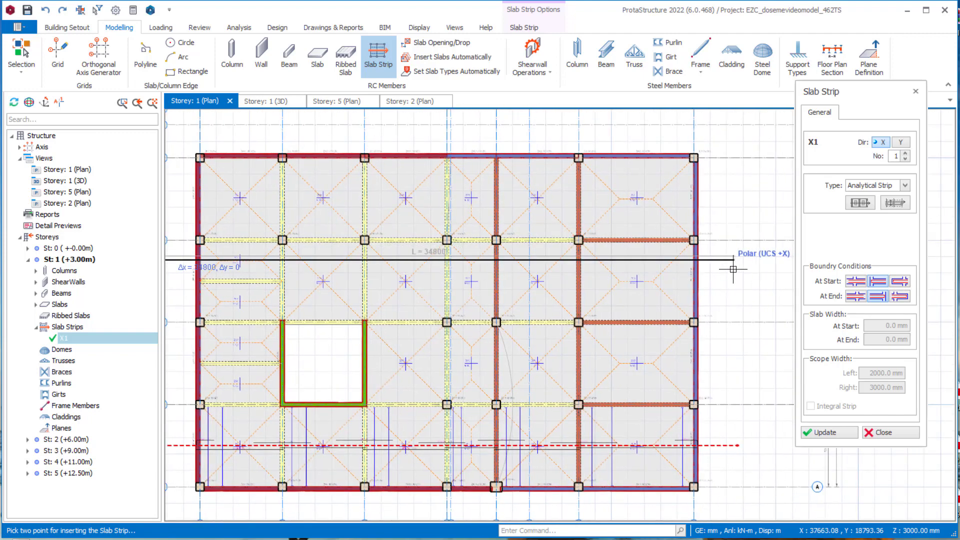
left_click(733, 269)
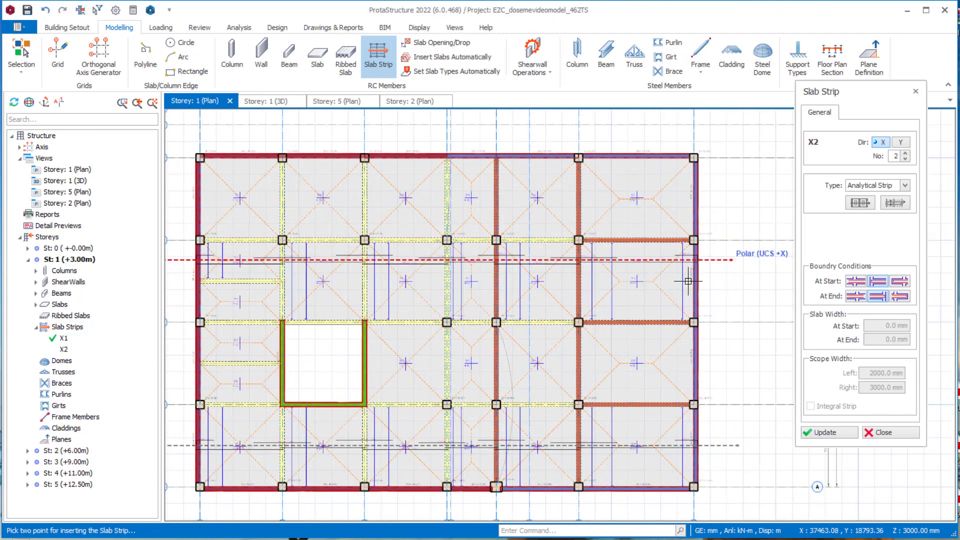
- Examine the reinforcement bars along strip X2 and the neighbouring slabs ZS25, ZS27 and ZS15 between axes C and D
scroll(295, 283, "up", 3)
scroll(311, 292, "up", 2)
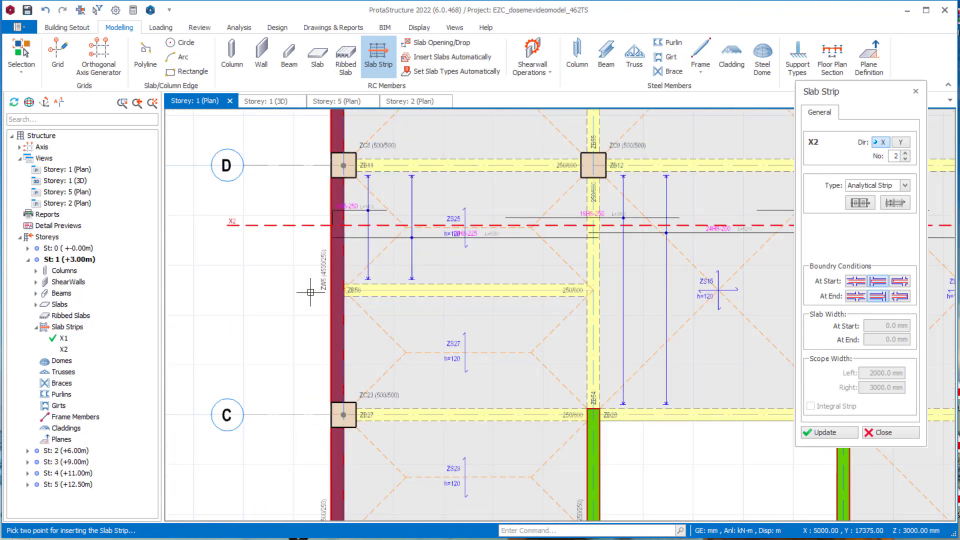
scroll(395, 325, "down", 1)
scroll(399, 332, "up", 1)
scroll(399, 331, "up", 2)
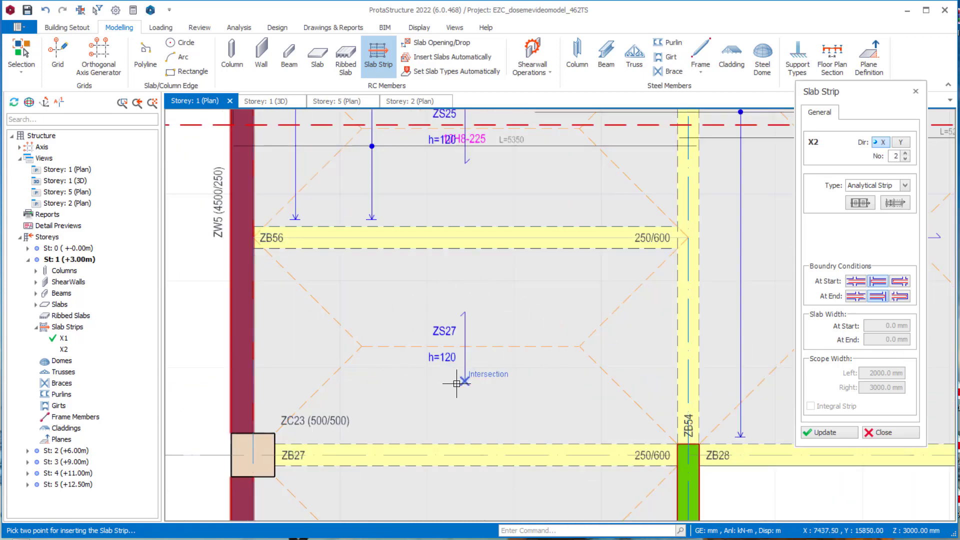
scroll(475, 379, "down", 1)
middle_click_drag(485, 391, 476, 344)
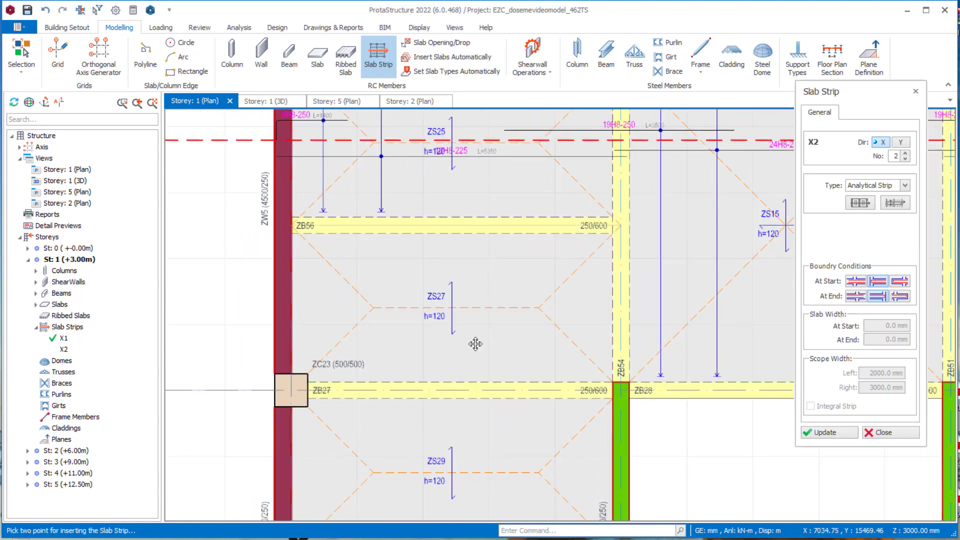
scroll(476, 344, "down", 1)
middle_click_drag(534, 317, 494, 333)
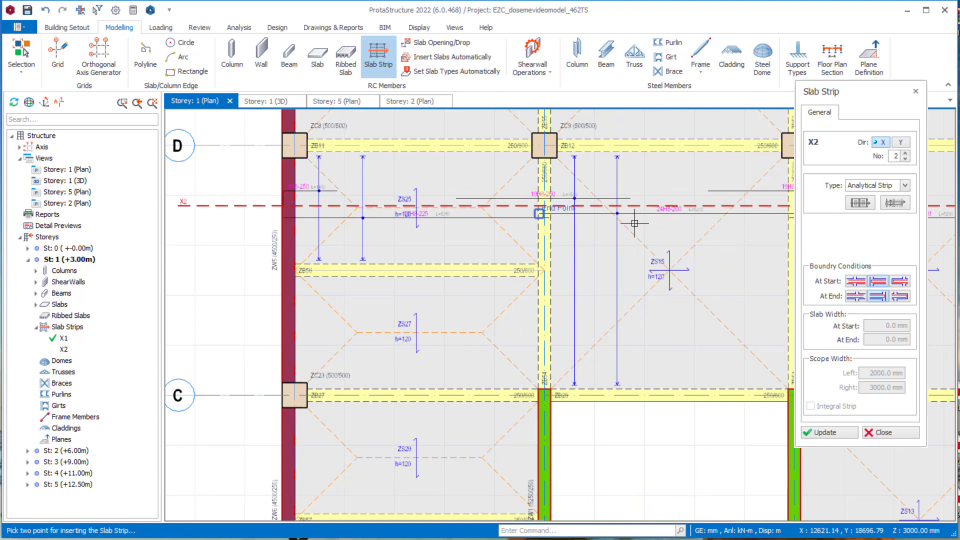
scroll(678, 294, "down", 1)
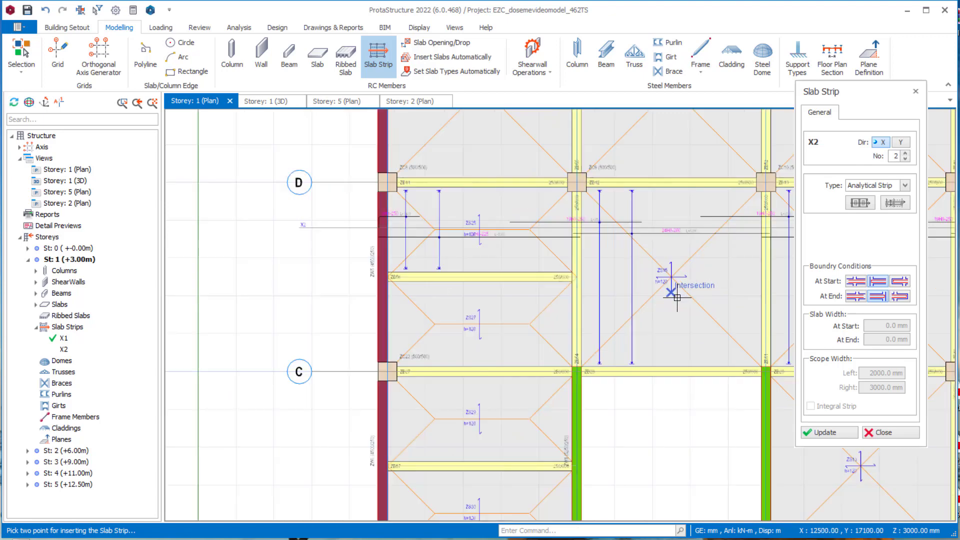
middle_click_drag(670, 294, 607, 257)
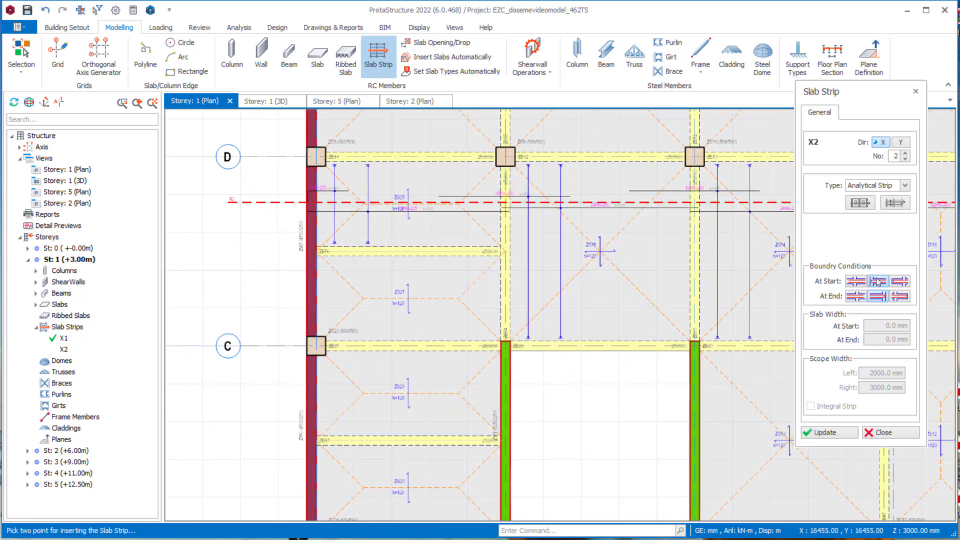
- Set the strip's end boundary condition to the first option with an end slab width of 5000 mm
left_click(857, 299)
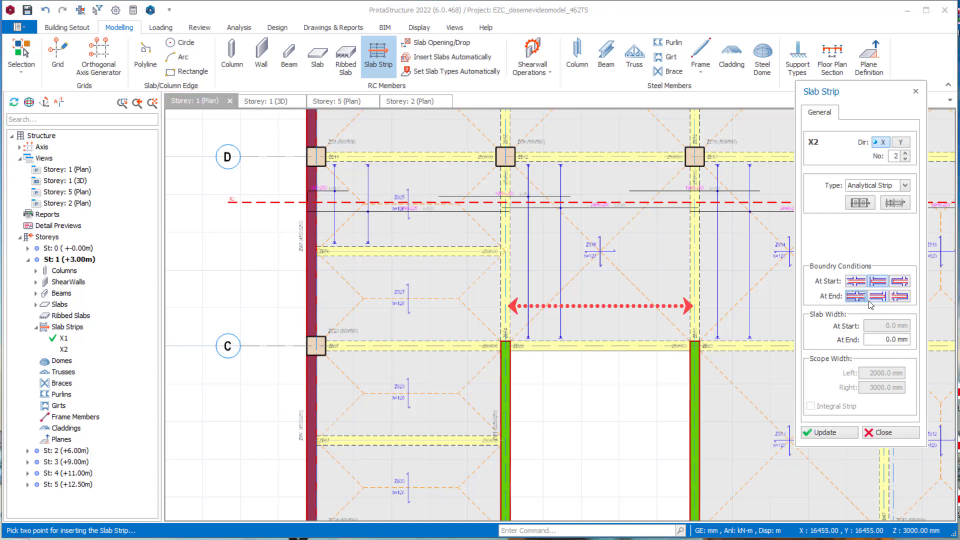
left_click_drag(881, 340, 908, 340)
type("500")
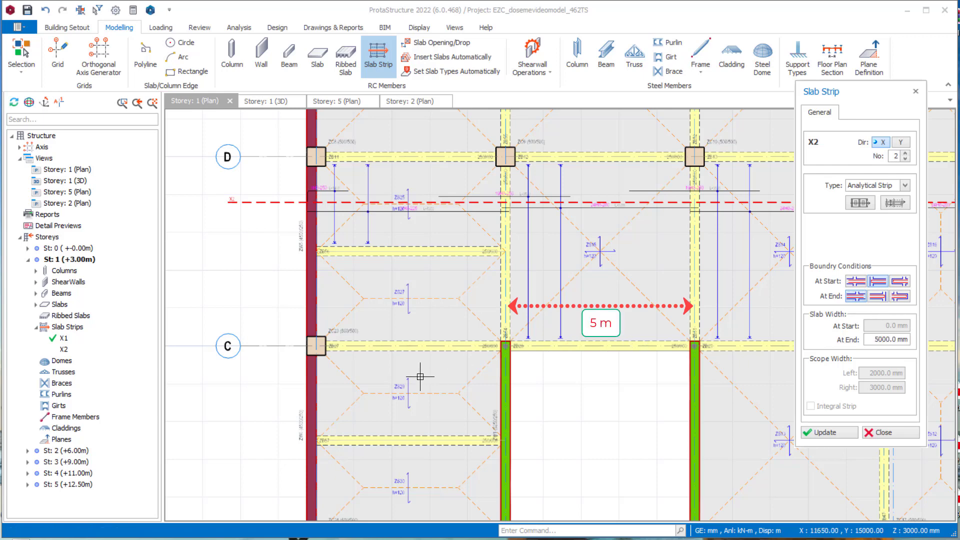
- Insert analytical strip X3 about 7.7 m long horizontally through slab ZS27, ending inside the neighbouring slab
left_click(258, 292)
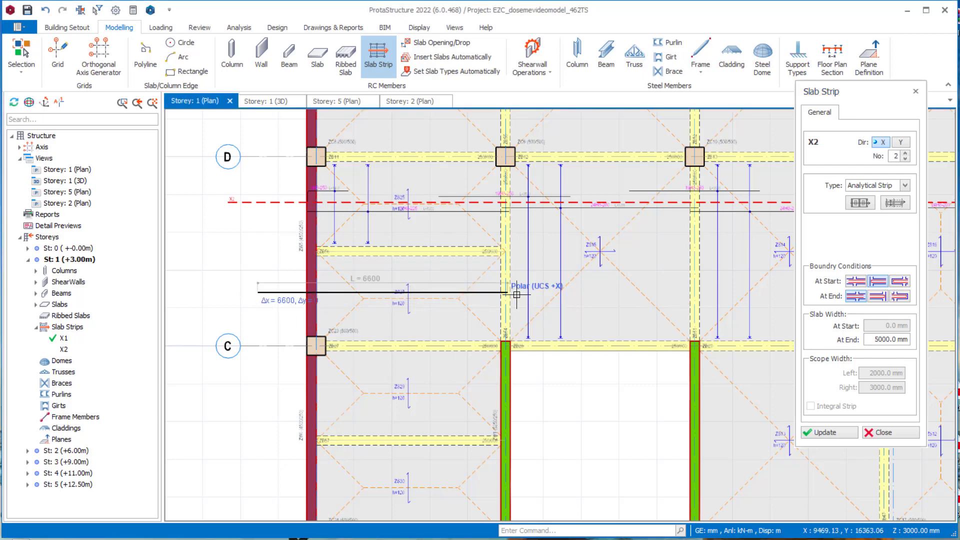
left_click(550, 295)
scroll(542, 294, "up", 2)
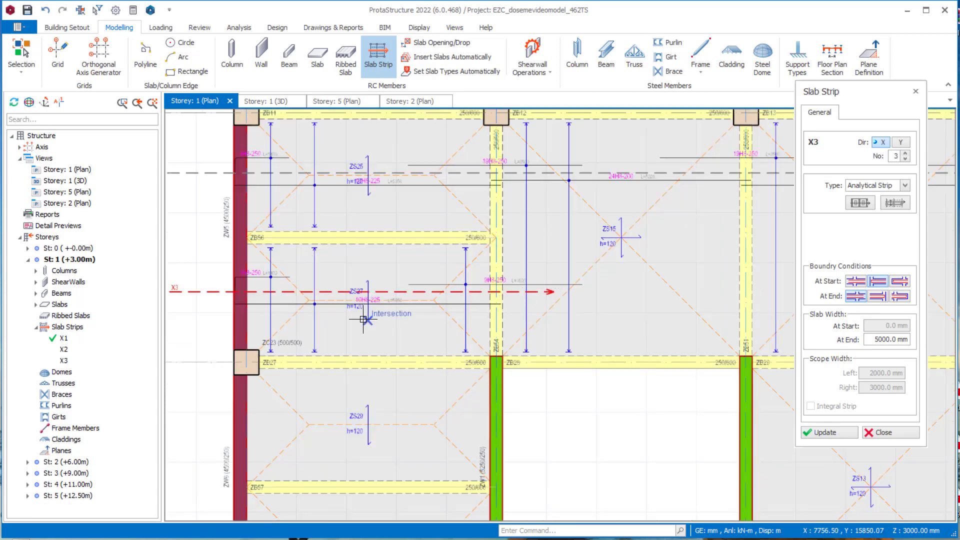
scroll(469, 313, "up", 1)
middle_click_drag(363, 292, 419, 279)
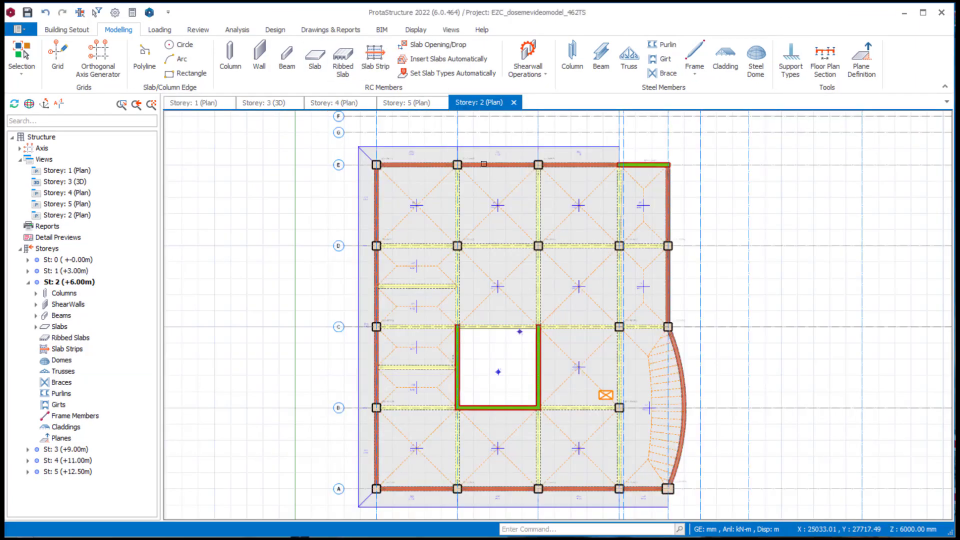
- Prepare an analytical slab strip on the storey 2 plan with the third boundary condition at the start and the second at the end
scroll(384, 212, "up", 3)
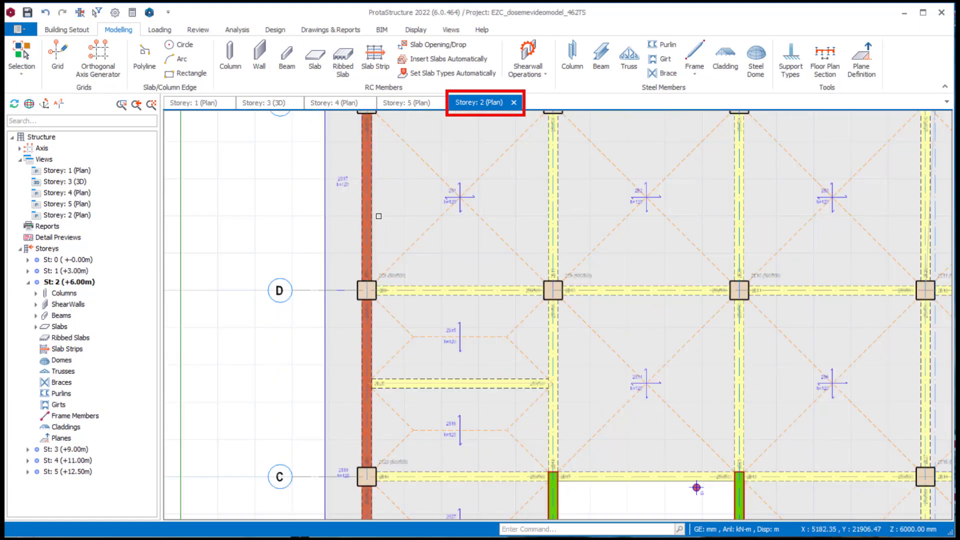
scroll(378, 216, "down", 3)
middle_click_drag(431, 200, 369, 256)
scroll(418, 241, "up", 2)
mouse_move(367, 255)
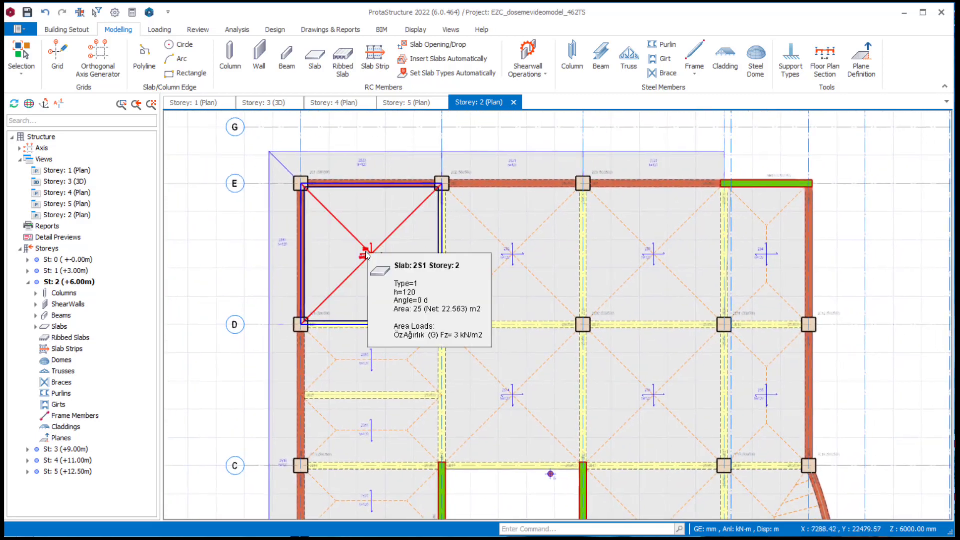
middle_click_drag(362, 162, 304, 140)
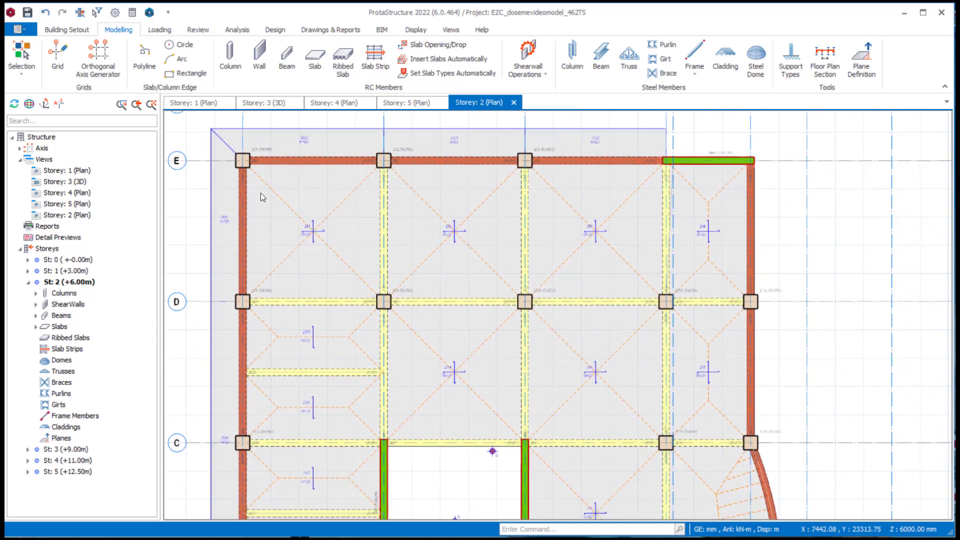
left_click(371, 67)
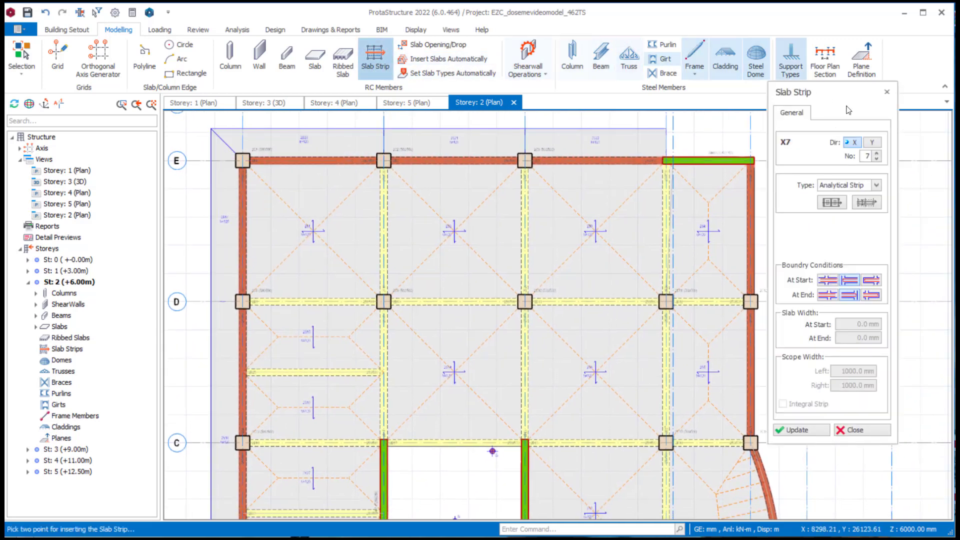
left_click(871, 280)
left_click(858, 299)
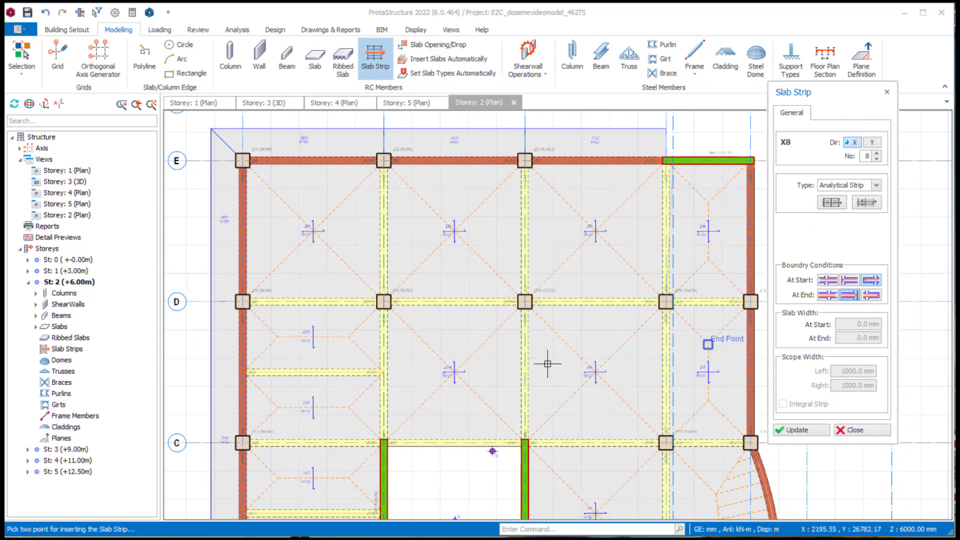
- Insert analytical strip X8 about 21 m long horizontally between axes D and E, starting outside the cantilever slab
scroll(523, 345, "down", 2)
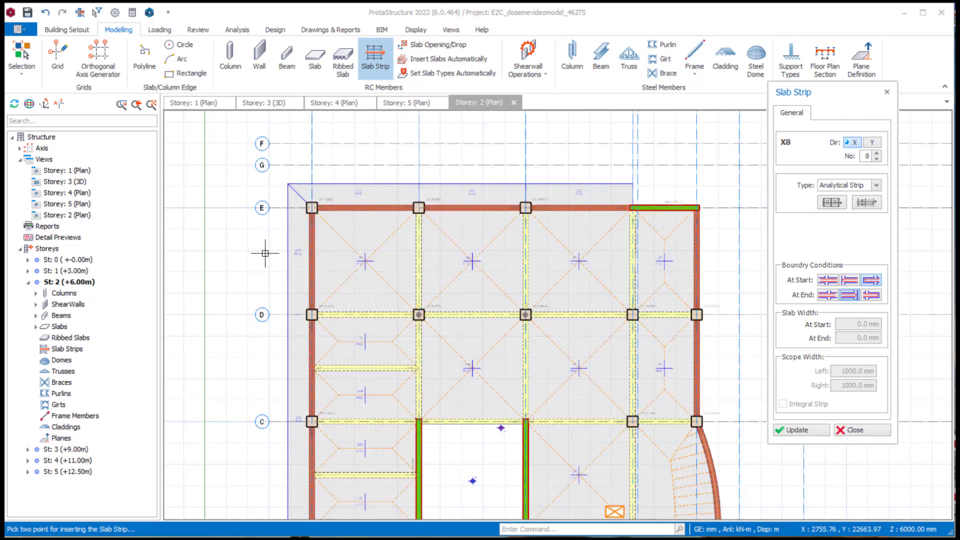
left_click(269, 250)
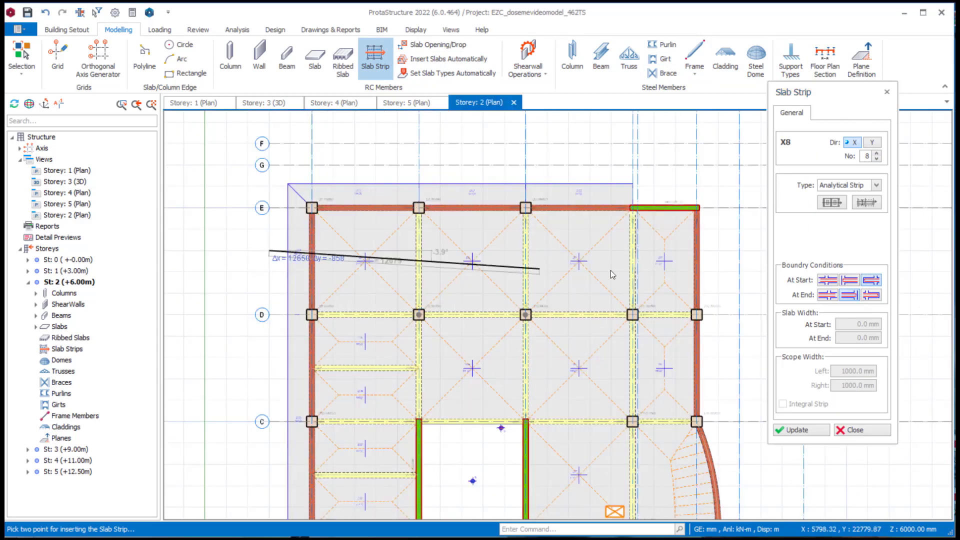
left_click(719, 251)
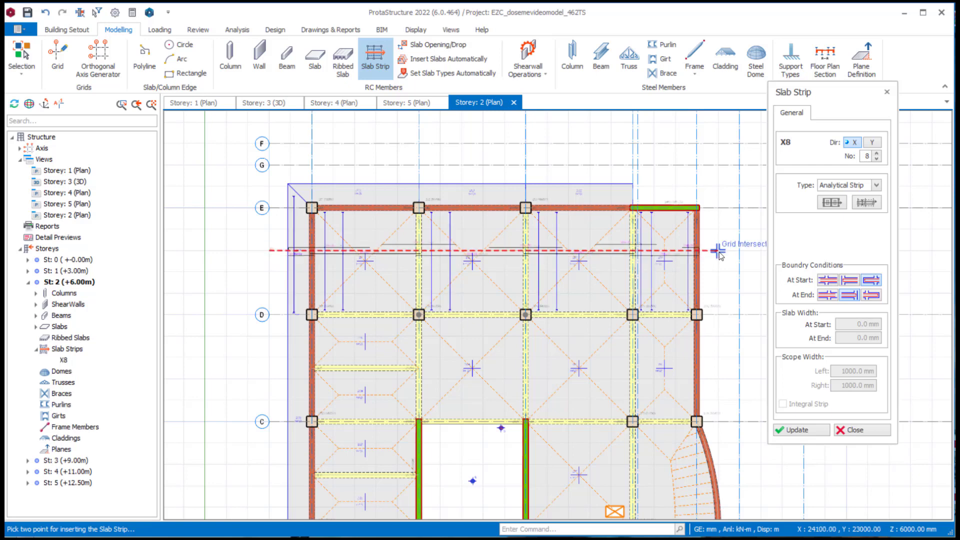
- Examine the reinforcement bars along strip X8 from cantilever slab 2S17 through slab 2S1 to the opposite edge
middle_click_drag(335, 266, 356, 275)
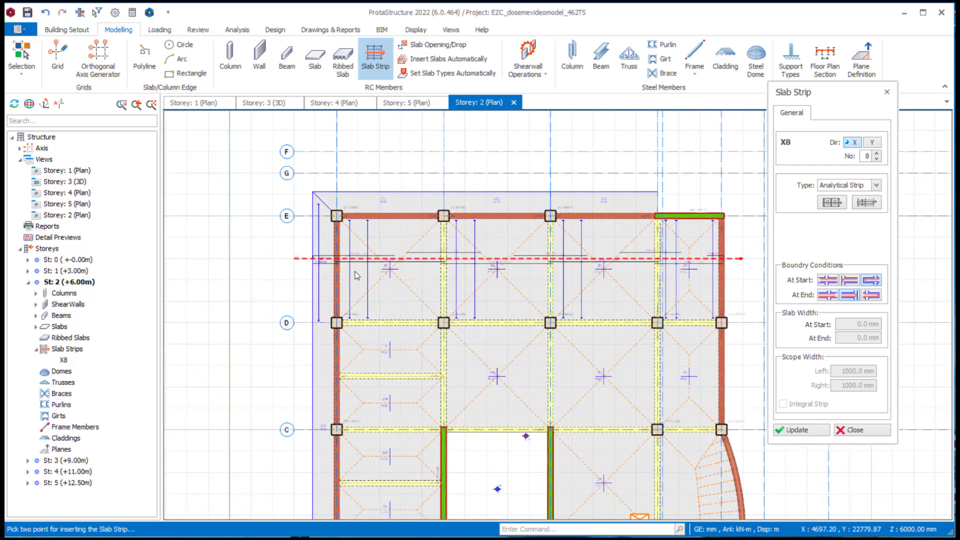
scroll(356, 275, "up", 5)
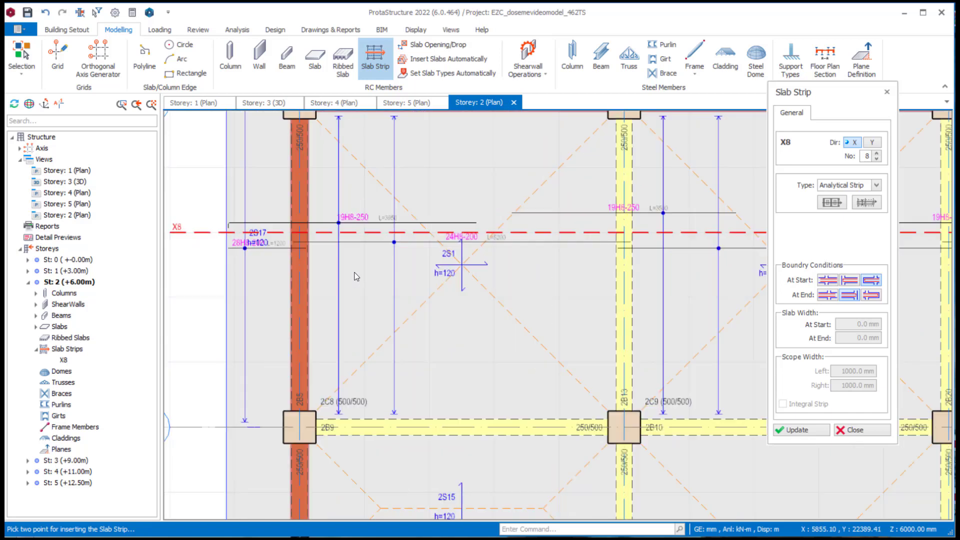
scroll(356, 277, "down", 3)
middle_click_drag(577, 278, 337, 268)
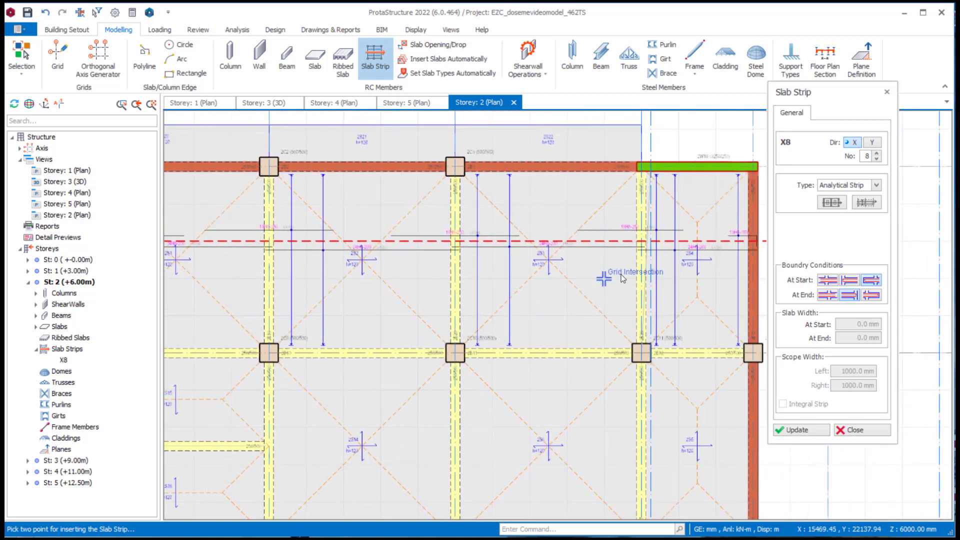
middle_click_drag(621, 273, 532, 298)
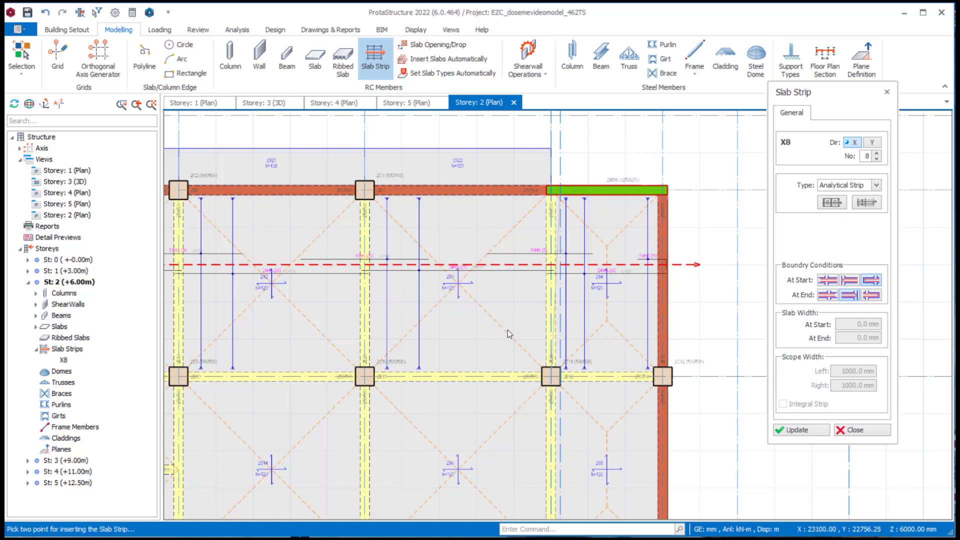
scroll(445, 343, "down", 3)
middle_click_drag(379, 322, 438, 201)
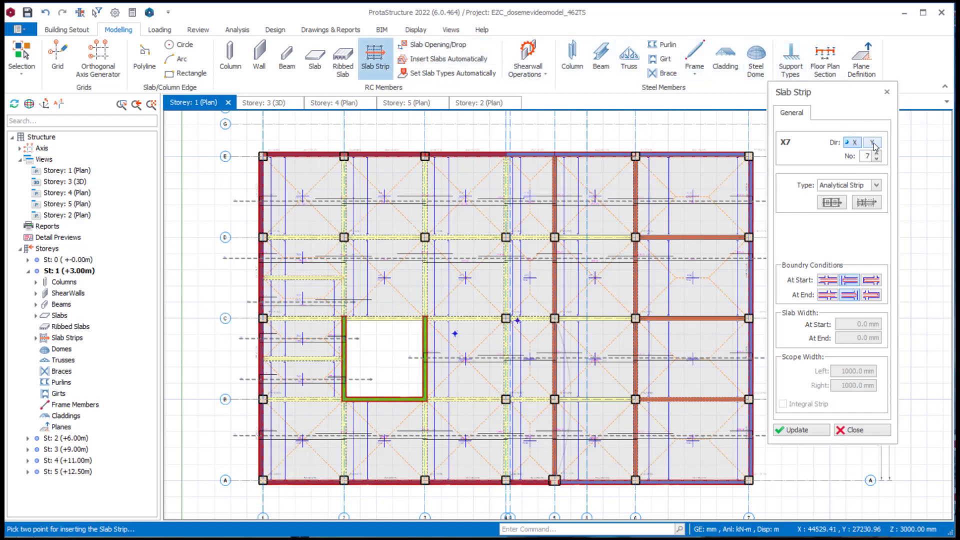
- Insert analytical strip Y1 in the Y direction, about 23.3 m long, between axes 1 and 2 on storey 1
left_click(873, 143)
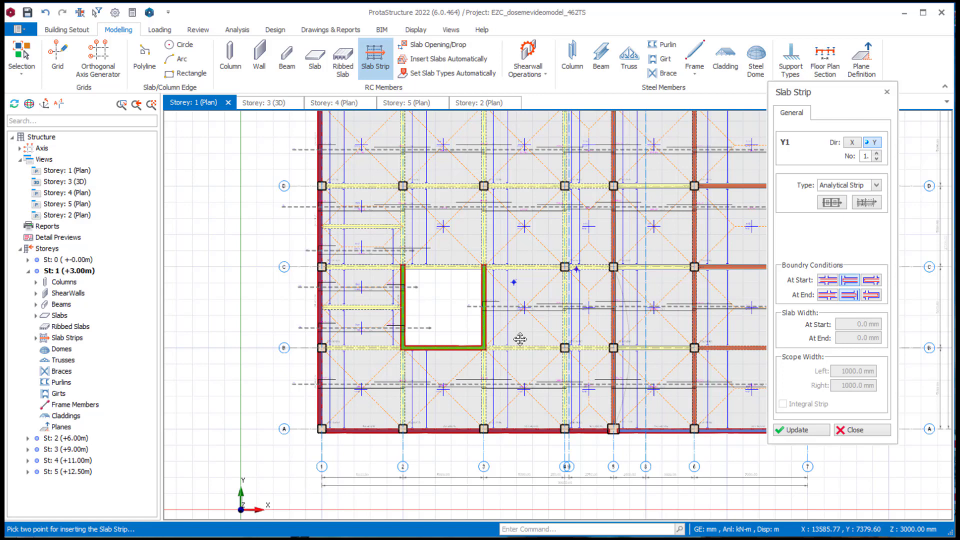
left_click(365, 458)
scroll(369, 428, "down", 2)
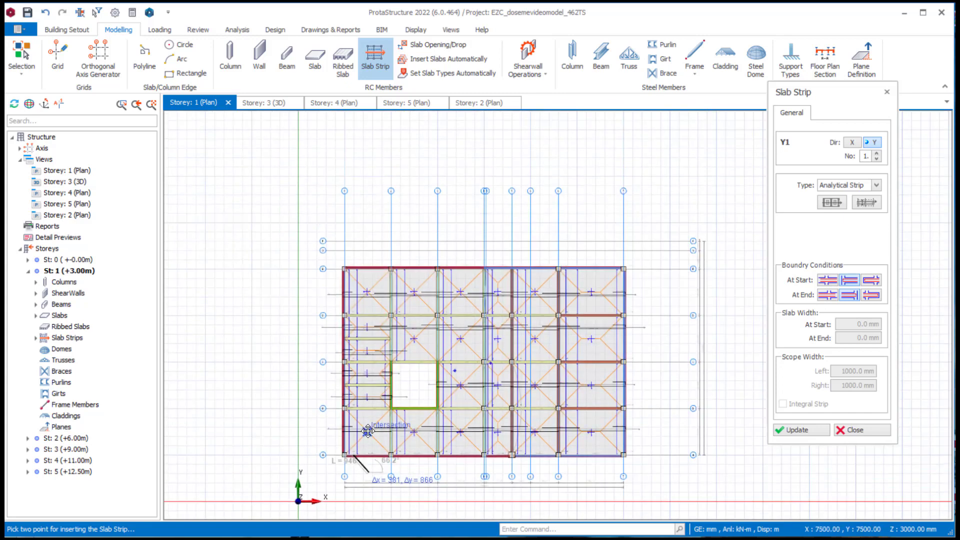
scroll(389, 364, "up", 2)
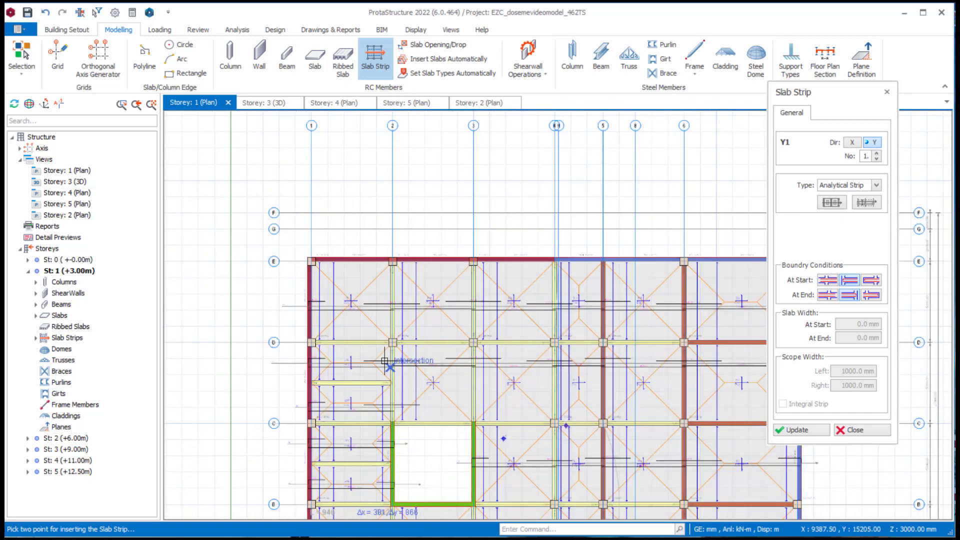
left_click(357, 239)
- Examine the reinforcement bars along strip Y1 through the slabs between axes 1 and 2, starting from axis A
middle_click_drag(404, 372, 397, 135)
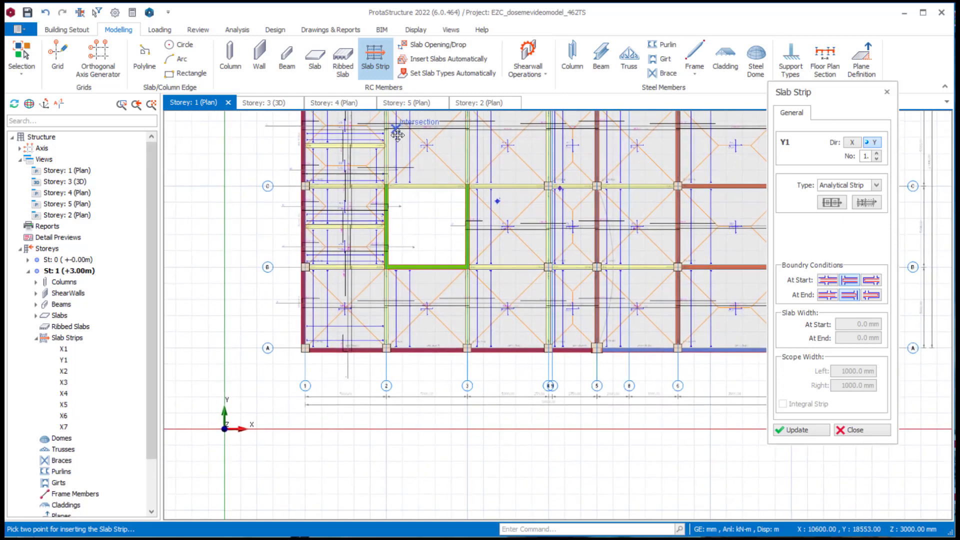
scroll(350, 348, "up", 5)
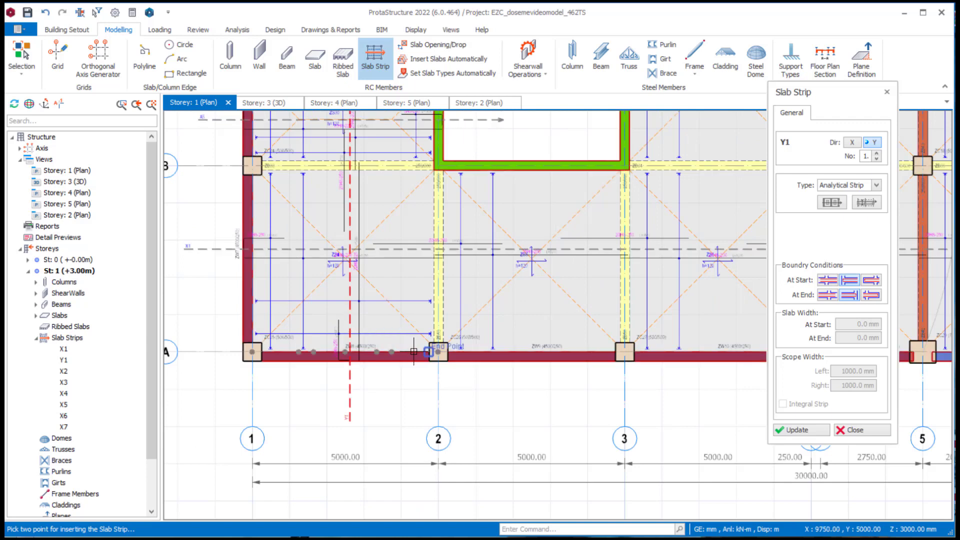
middle_click_drag(386, 240, 389, 305)
middle_click_drag(396, 206, 395, 343)
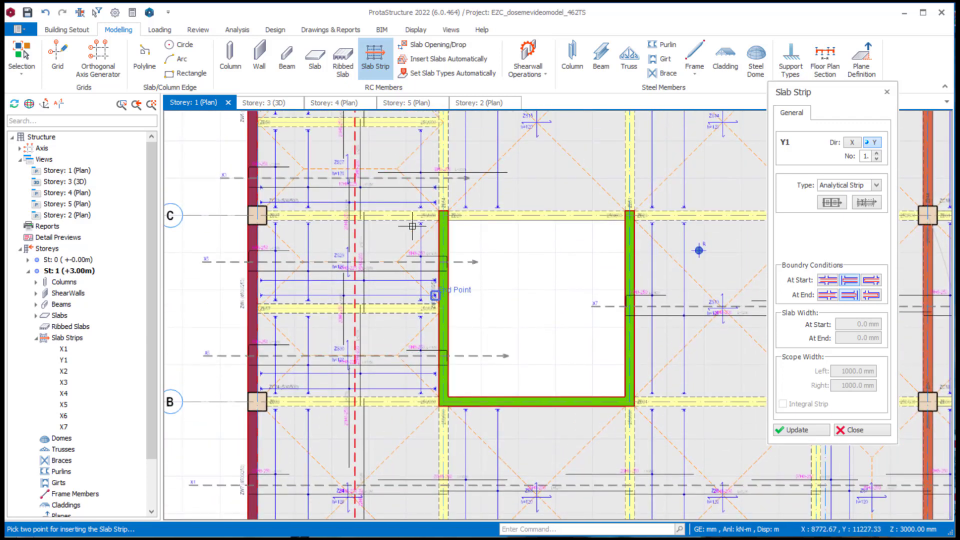
middle_click_drag(409, 208, 422, 402)
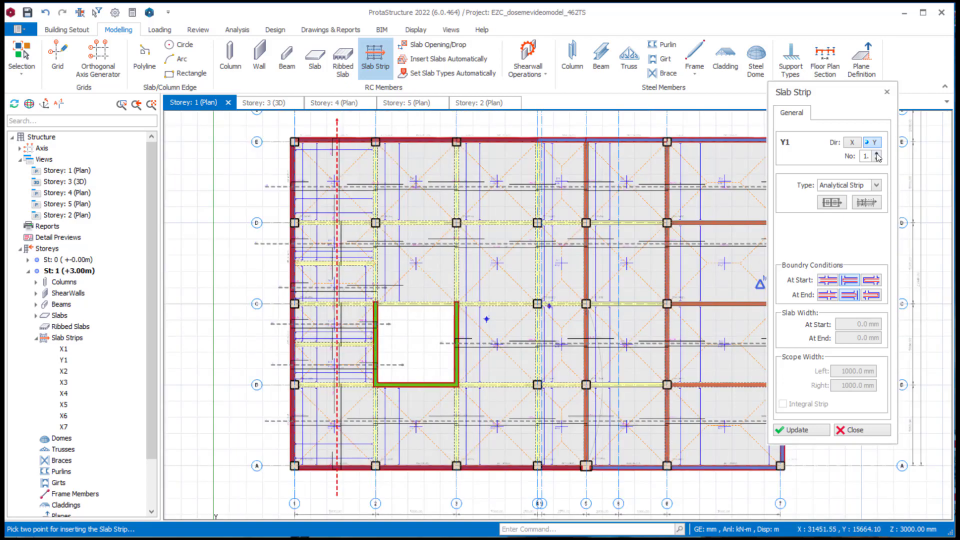
- Insert analytical strip Y2 in the Y direction, about 7.9 m long, between axes 2 and 3 from outside axis A into the opening
left_click(877, 154)
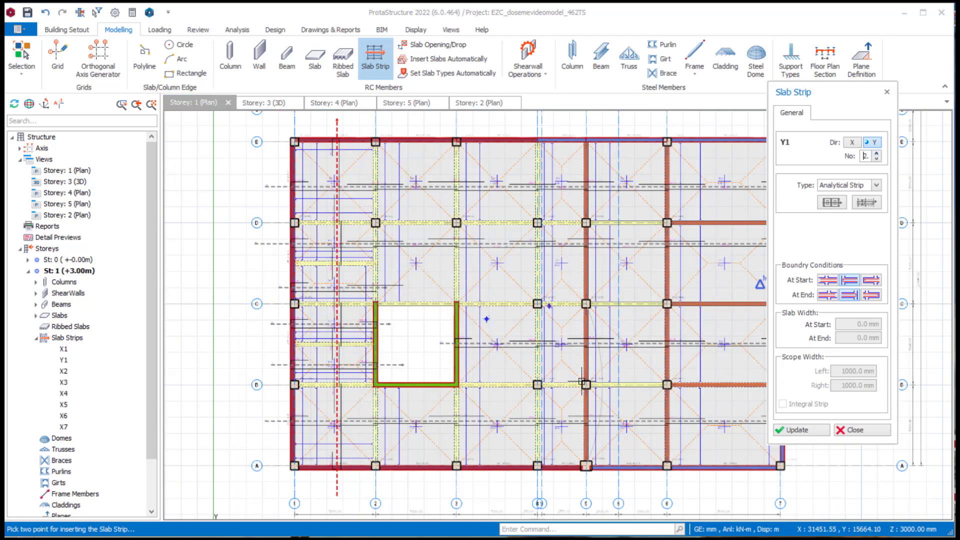
left_click(413, 491)
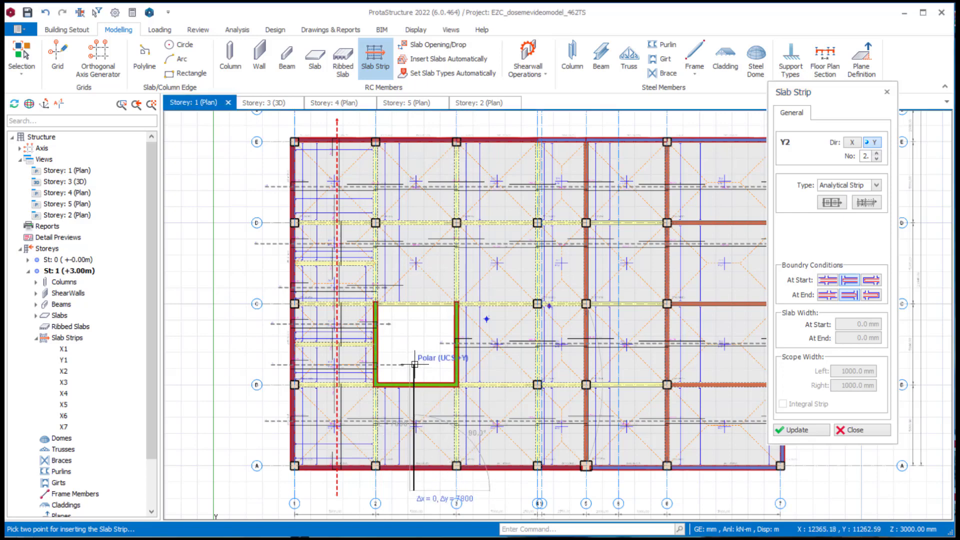
scroll(415, 364, "up", 1)
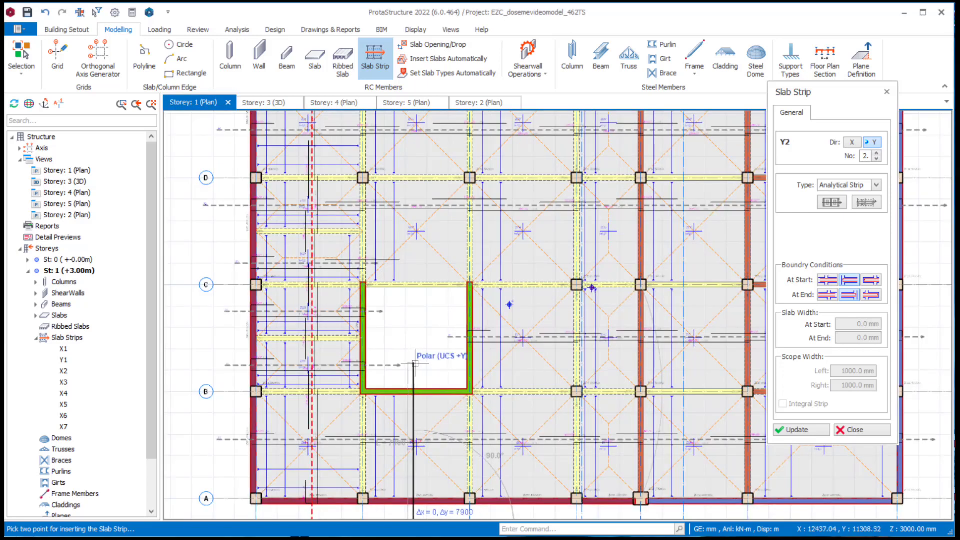
left_click(415, 363)
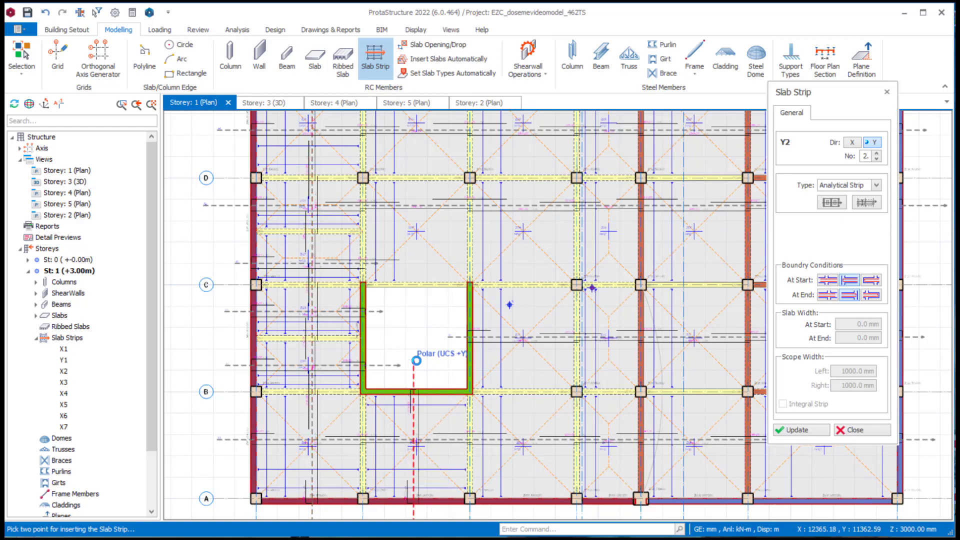
scroll(426, 424, "up", 1)
middle_click_drag(431, 413, 453, 285)
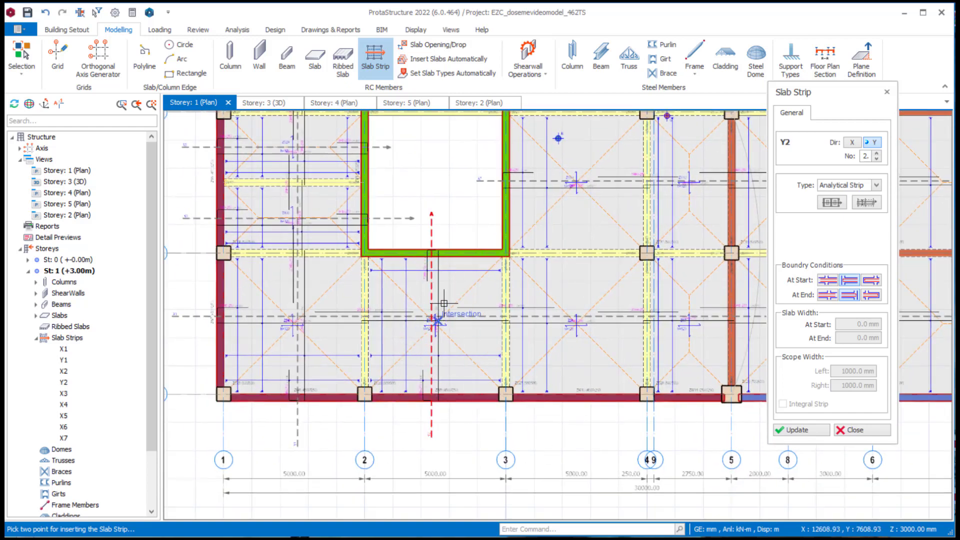
scroll(443, 302, "up", 1)
scroll(427, 433, "up", 1)
scroll(439, 460, "down", 3)
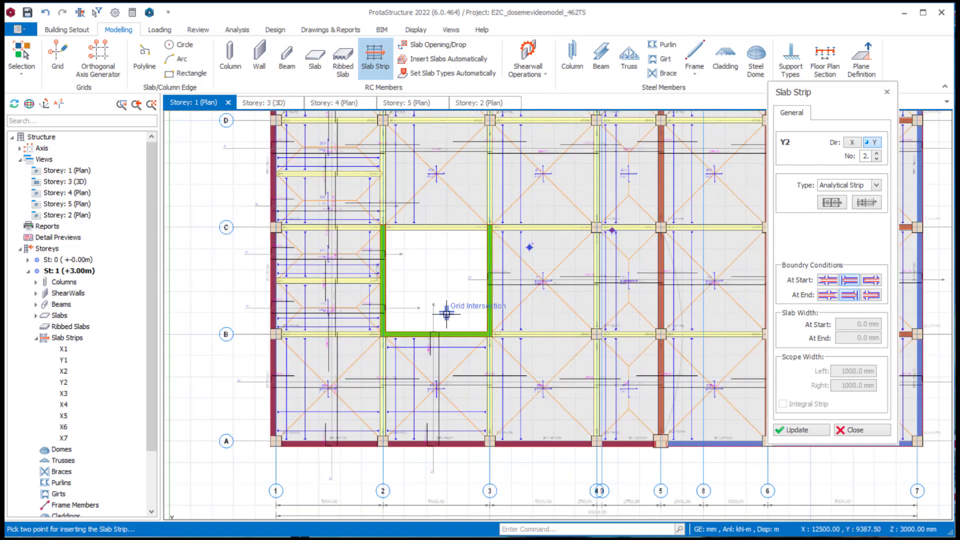
- Insert a Y-direction analytical strip about 12.7 m long between axes 2 and 3, from the opening to beyond axis E, and finish the strip command
middle_click_drag(447, 314, 430, 490)
left_click(422, 429)
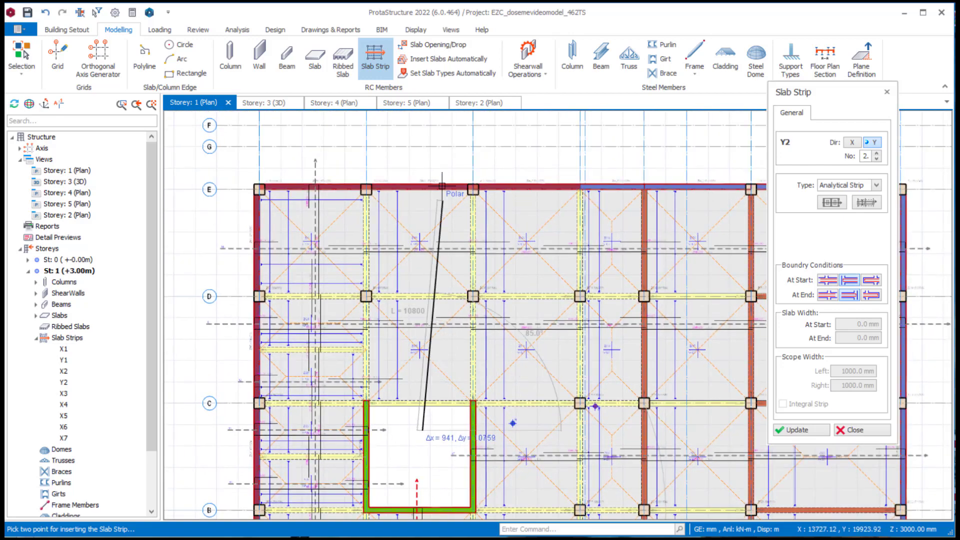
left_click(425, 159)
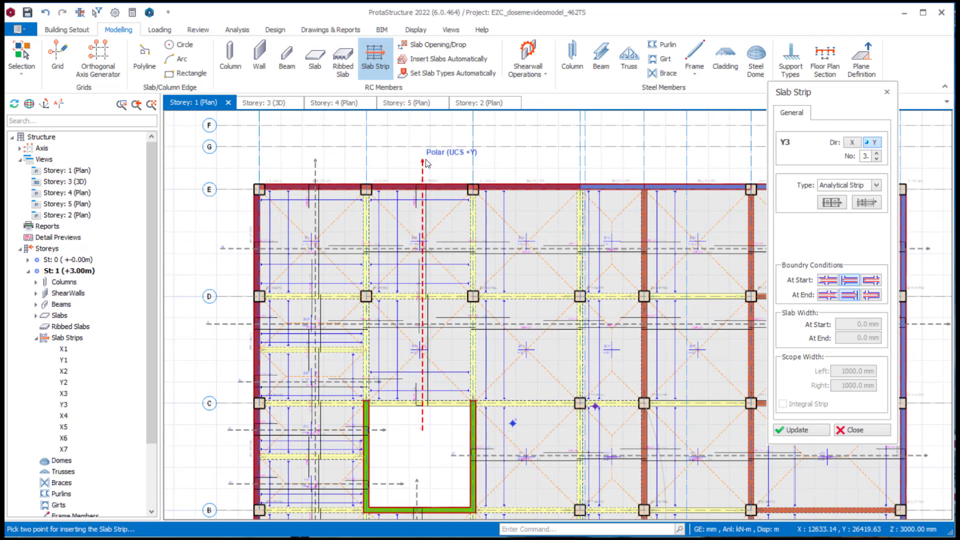
scroll(415, 428, "up", 2)
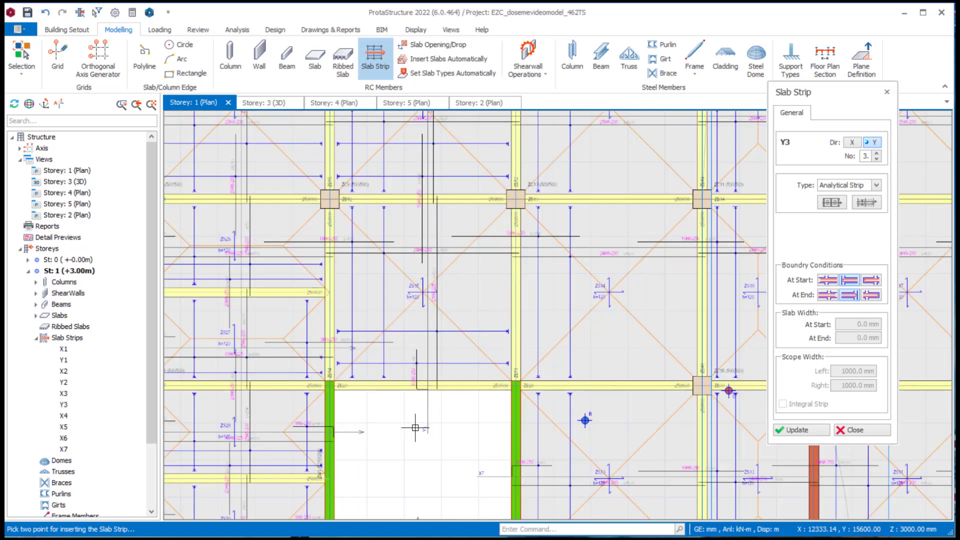
scroll(415, 428, "down", 2)
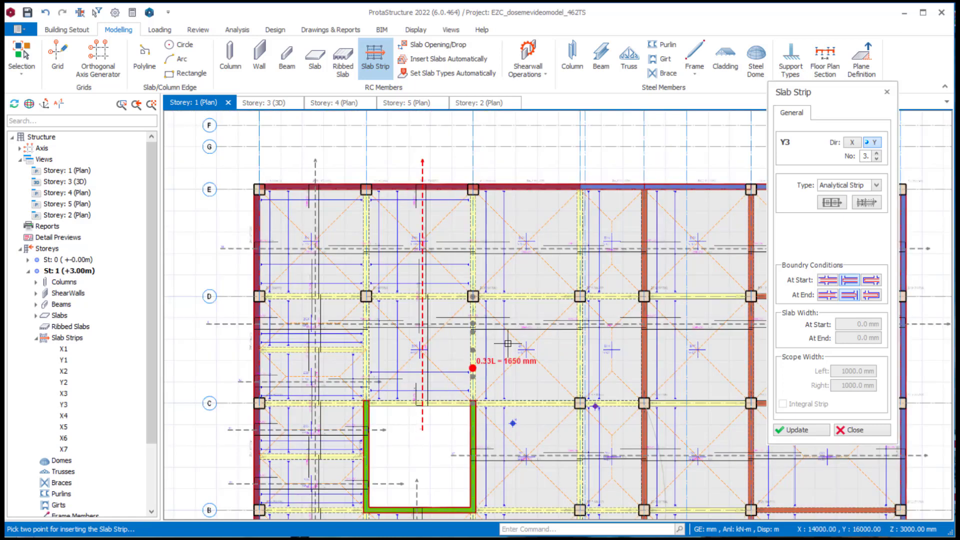
left_click(798, 430)
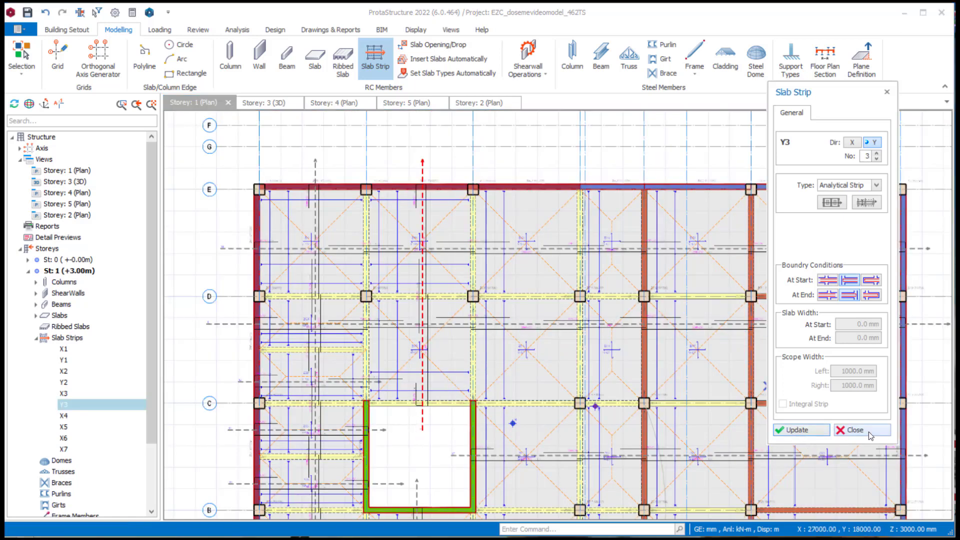
left_click(869, 431)
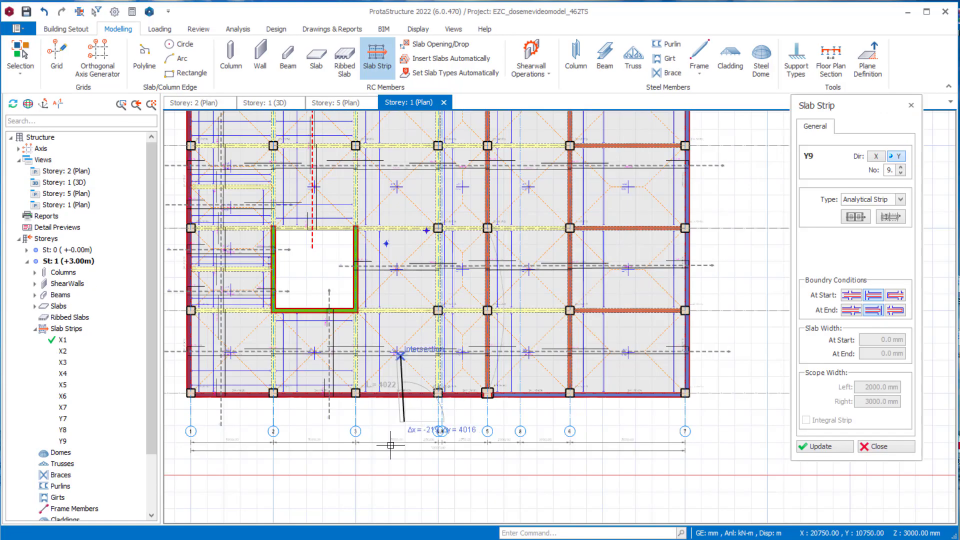
scroll(400, 380, "down", 2)
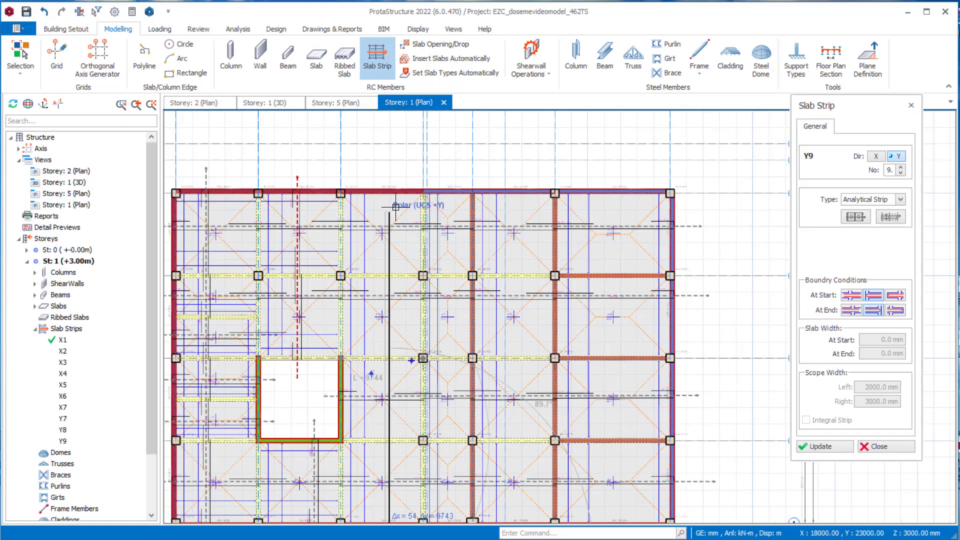
- Insert Y-direction analytical strips on storey 1 through the full slab depth between axes 3 and 4 and between axes 4 and 5
left_click(389, 166)
scroll(390, 166, "down", 3)
scroll(434, 337, "up", 5)
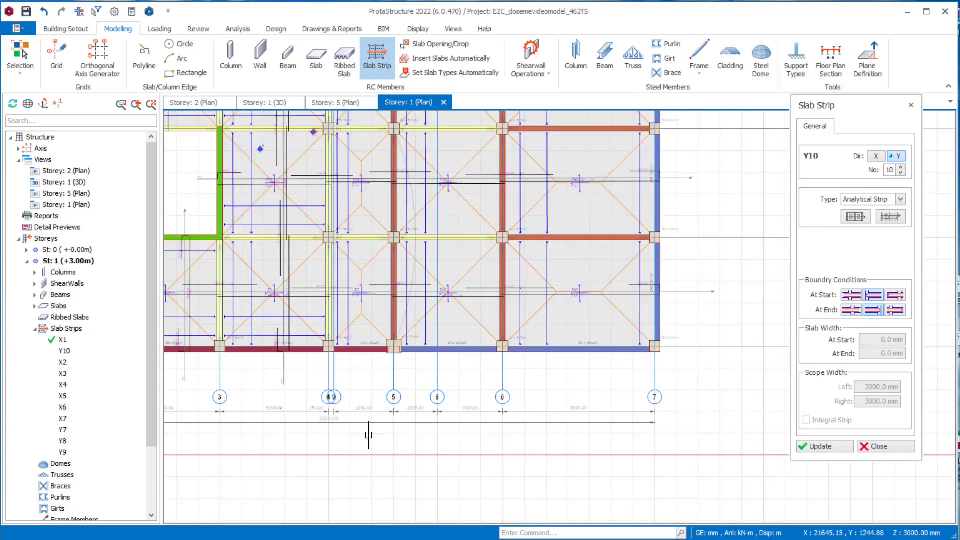
left_click(360, 345)
scroll(360, 345, "down", 4)
middle_click_drag(360, 345, 436, 488)
scroll(440, 369, "up", 1)
left_click(435, 246)
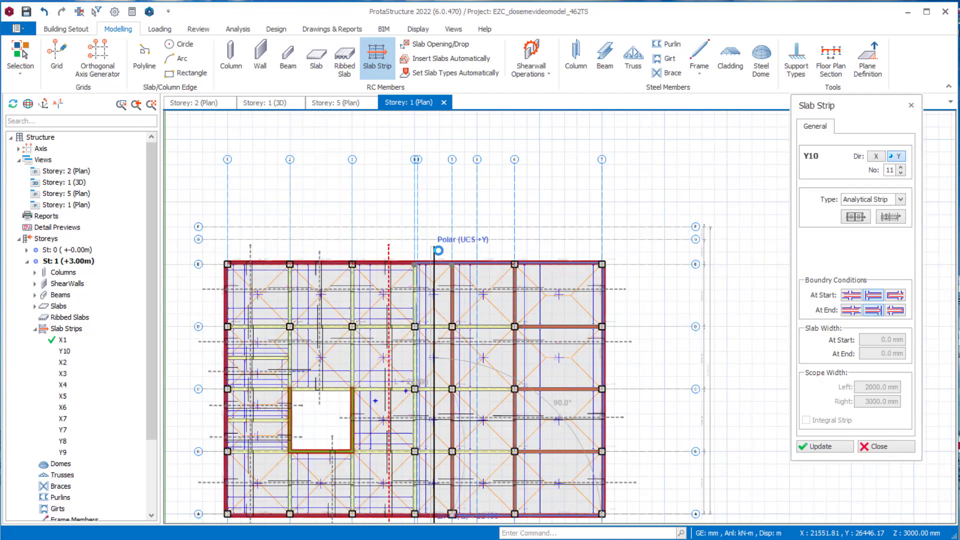
- Insert a Y-direction analytical strip about 22.6 m long between axes 5 and 6, from outside axis A to beyond axis E
scroll(467, 351, "up", 1)
middle_click_drag(467, 351, 468, 230)
left_click(492, 465)
middle_click_drag(492, 466, 495, 534)
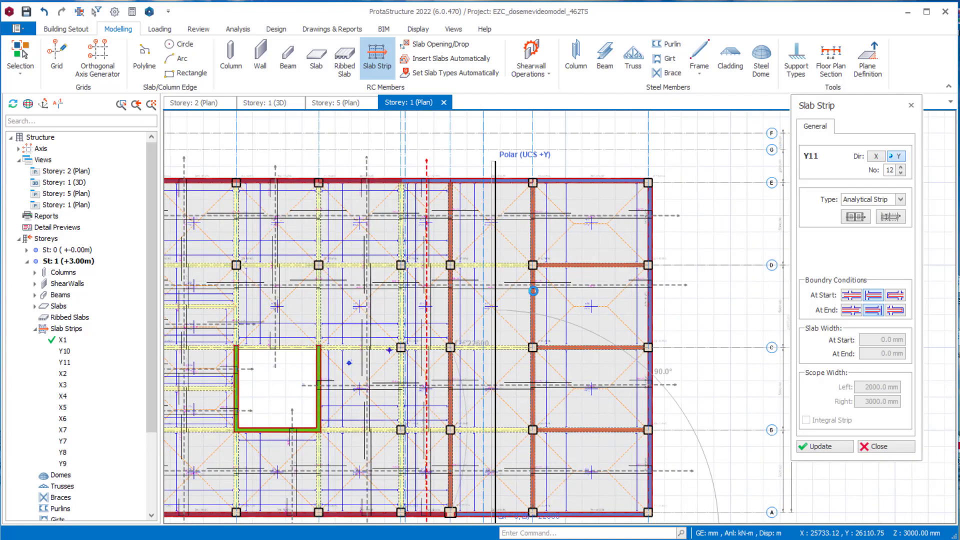
scroll(534, 291, "down", 3)
scroll(535, 337, "up", 4)
- Insert a Y-direction analytical strip about 22.8 m long between axes 6 and 7 on storey 1 and leave the strip command
left_click(518, 334)
middle_click_drag(533, 239, 515, 407)
scroll(528, 419, "down", 2)
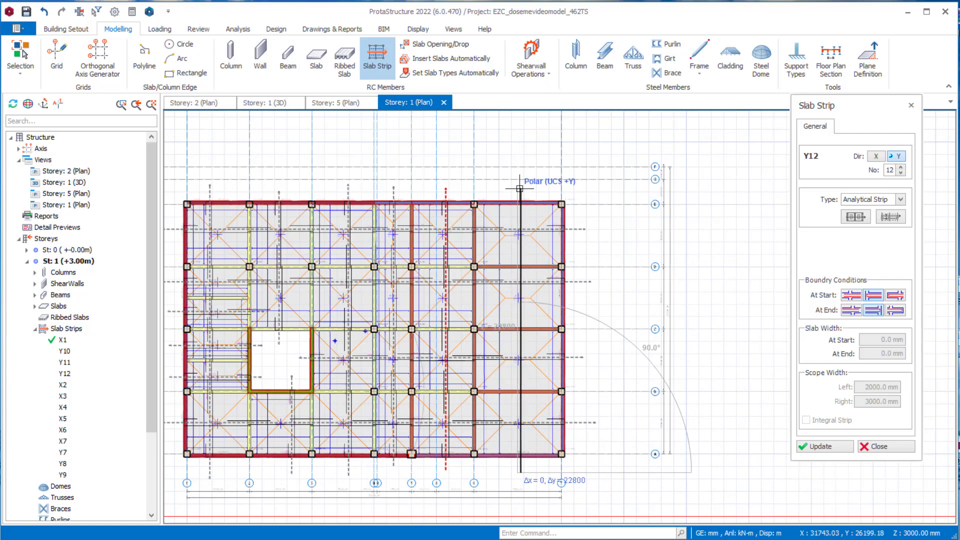
left_click(520, 188)
key("Escape")
scroll(525, 285, "up", 4)
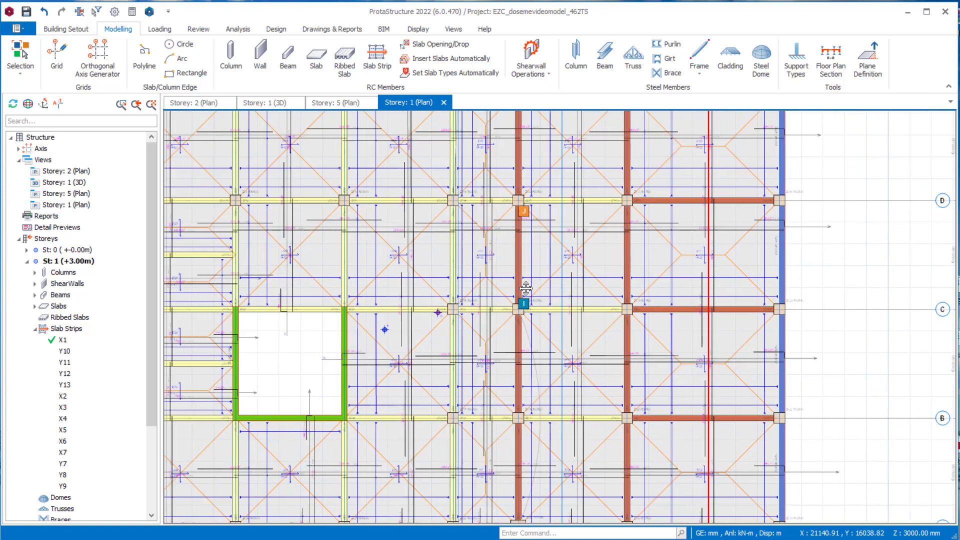
middle_click_drag(537, 284, 517, 277)
- On the storey 2 plan, insert two X-direction analytical strips between axes C and D, running from outside the cantilever slab to beyond axis 5
left_click(195, 103)
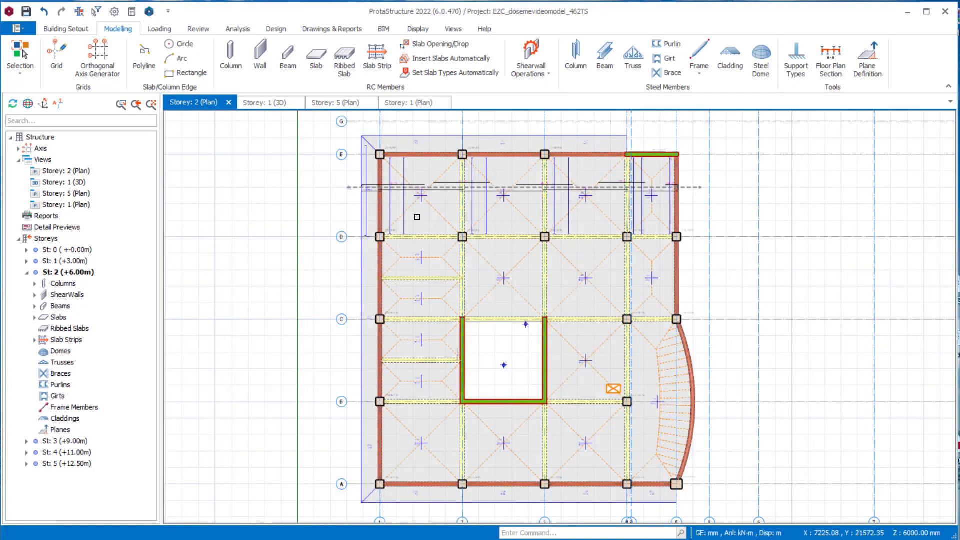
left_click(377, 59)
left_click(259, 305)
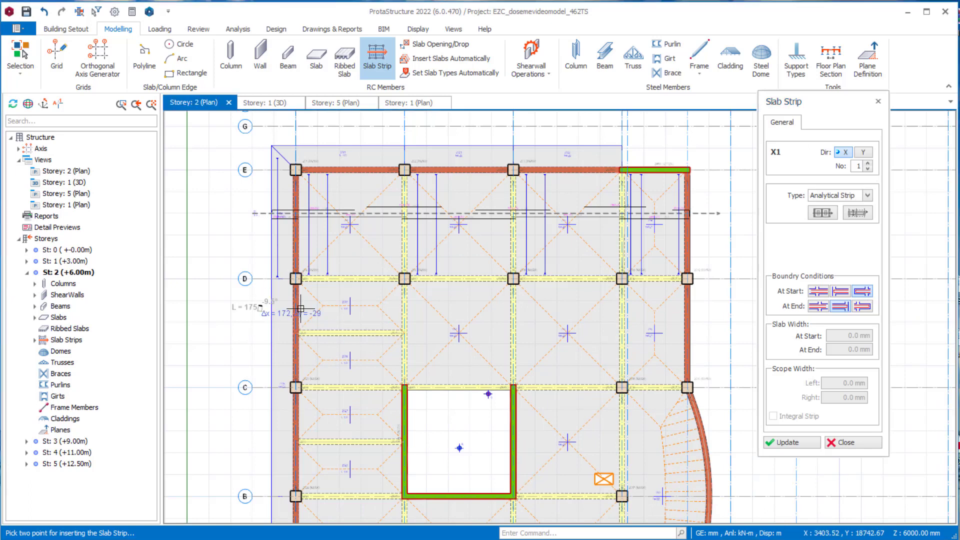
left_click(717, 306)
left_click(244, 357)
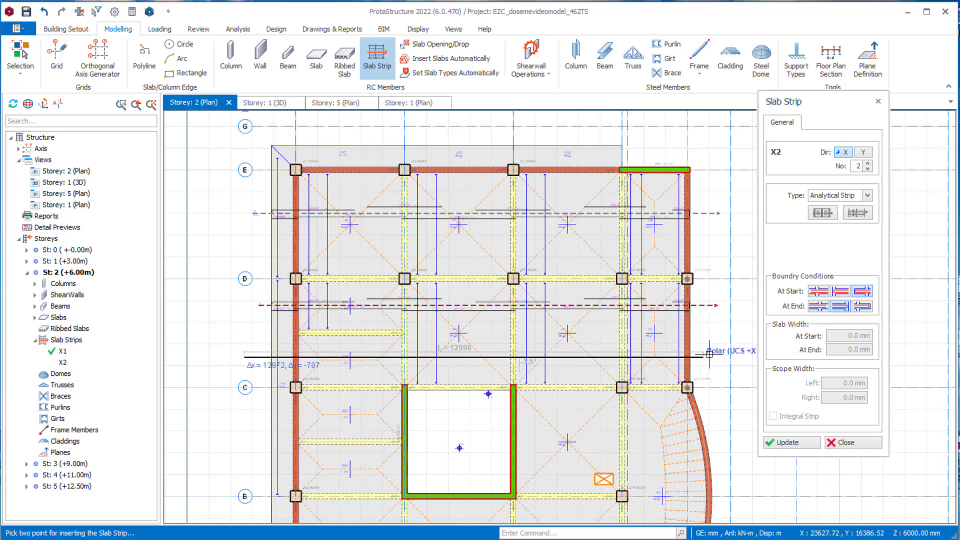
left_click(712, 357)
- Insert two short X-direction analytical strips between axes B and C, from outside the cantilever slab at axis 1 into the opening
middle_click_drag(533, 403, 532, 293)
left_click(261, 299)
left_click(427, 299)
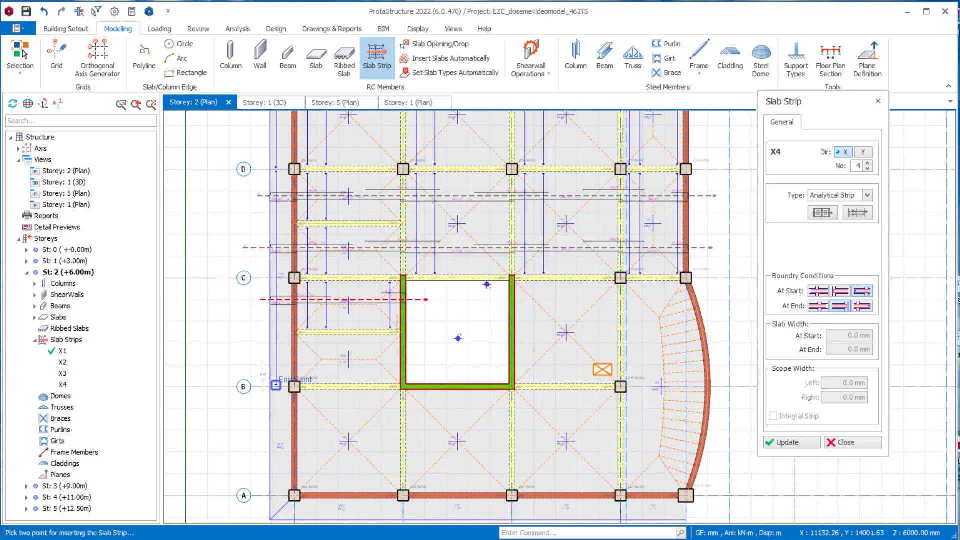
left_click(256, 364)
left_click(423, 365)
- Insert an X-direction analytical strip about 22.4 m long between axes A and B, and another from the opening across the slab between axes 3 and 4
left_click(247, 431)
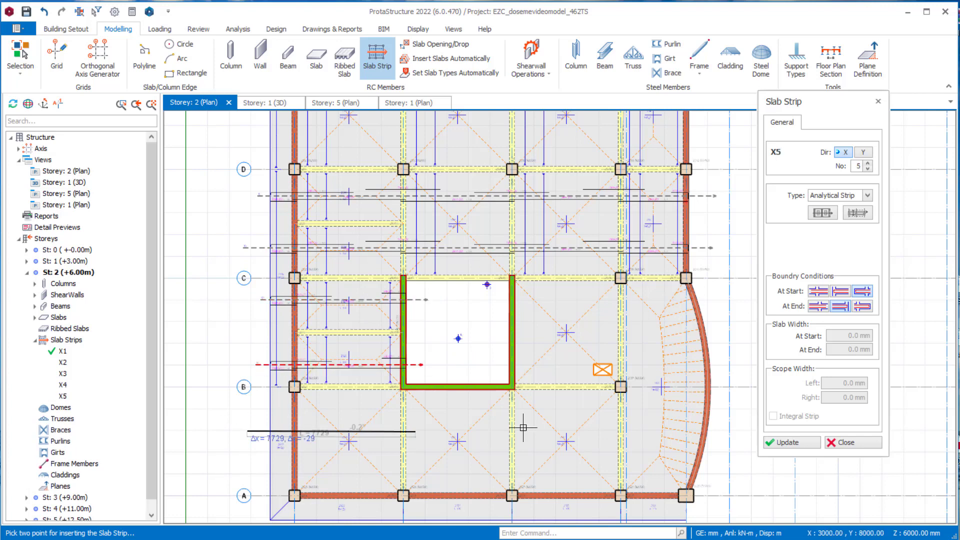
left_click(732, 431)
left_click(495, 327)
left_click(645, 327)
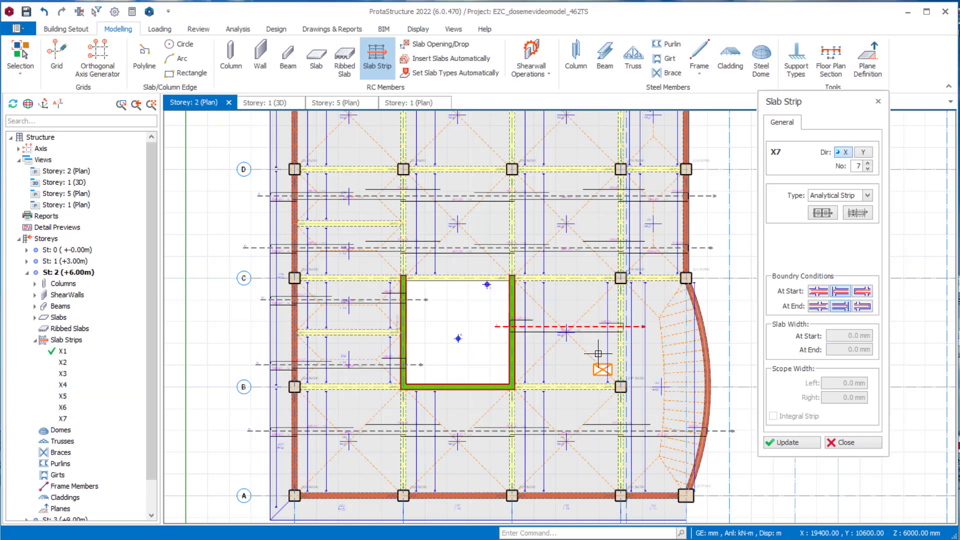
- Insert a Y-direction strip between axes 1 and 2 on storey 2, with cantilever boundary conditions at start and end, extending beyond both cantilever slabs
left_click(867, 153)
left_click(857, 293)
left_click(862, 306)
left_click(400, 461)
scroll(418, 443, "down", 2)
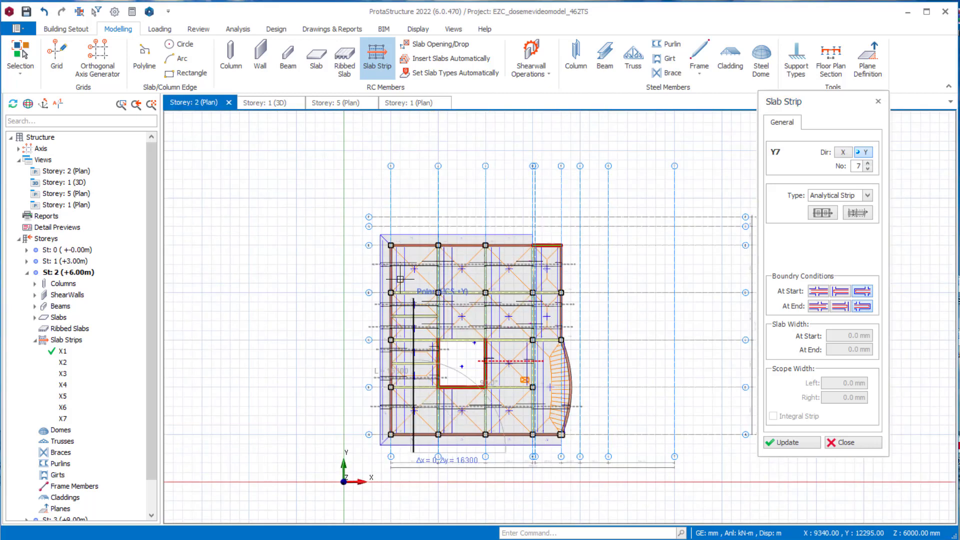
scroll(414, 300, "up", 3)
middle_click_drag(428, 167, 427, 205)
left_click(415, 148)
- Insert a Y-direction strip between axes 2 and 3 from outside the axis A cantilever into the opening, with its end condition terminating at the support
scroll(414, 150, "down", 2)
middle_click_drag(461, 242, 420, 154)
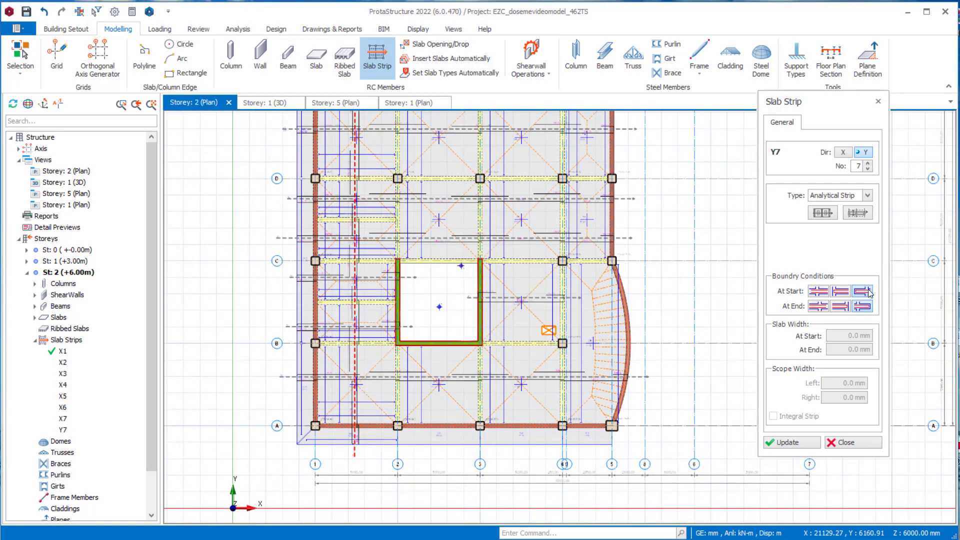
left_click(840, 307)
left_click(439, 454)
left_click(441, 323)
- Insert a Y-direction strip between axes 2 and 3 from the opening to beyond axis E, with a support start condition and a cantilever end condition
left_click(841, 291)
left_click(863, 306)
middle_click_drag(531, 339, 516, 472)
left_click(425, 403)
left_click(425, 200)
- Insert a Y-direction strip between axes 3 and 4 with cantilever conditions at both ends, from outside axis A to beyond the axis E cantilever
scroll(426, 202, "down", 2)
middle_click_drag(440, 240, 430, 201)
left_click(863, 292)
left_click(483, 452)
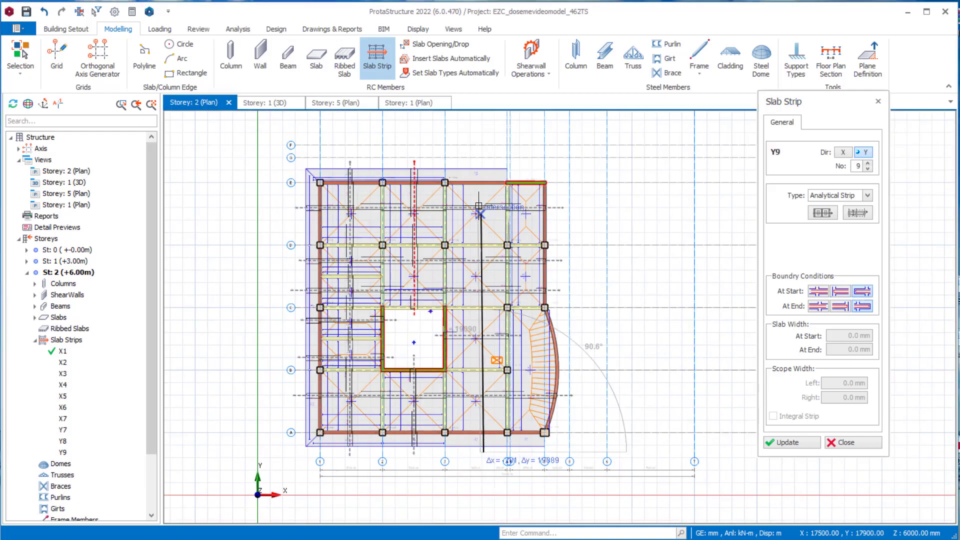
left_click(484, 163)
- Insert a Y-direction strip about 22.5 m long between axes 4 and 5, with its end condition terminating at the support, and close the strip settings
left_click(840, 306)
scroll(537, 466, "up", 2)
left_click(525, 436)
scroll(525, 434, "down", 1)
middle_click_drag(530, 285, 502, 427)
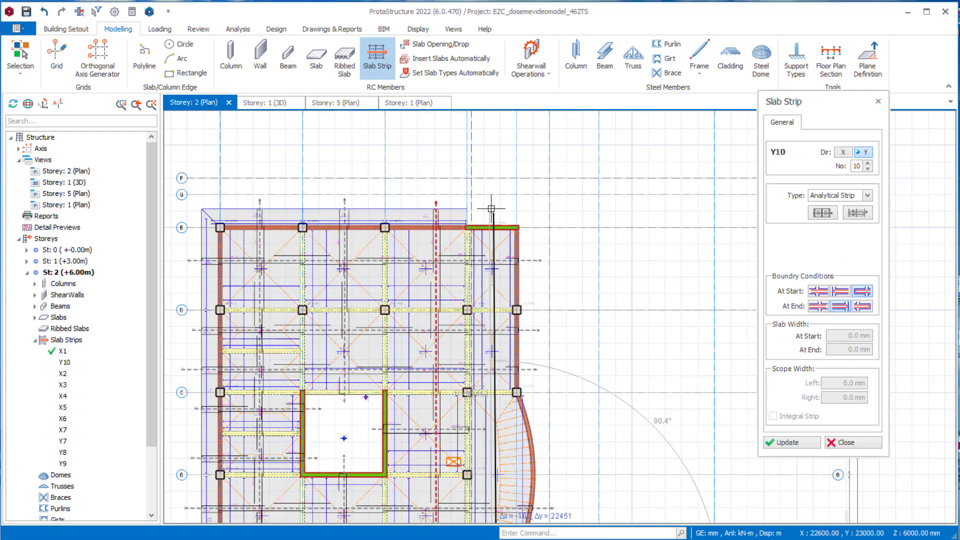
left_click(494, 206)
middle_click_drag(463, 337, 518, 265)
scroll(518, 265, "up", 1)
left_click(845, 444)
- Examine the reinforcement bars of the storey 2 strips around the opening and the curved slab edge
scroll(454, 347, "up", 1)
middle_click_drag(453, 347, 518, 336)
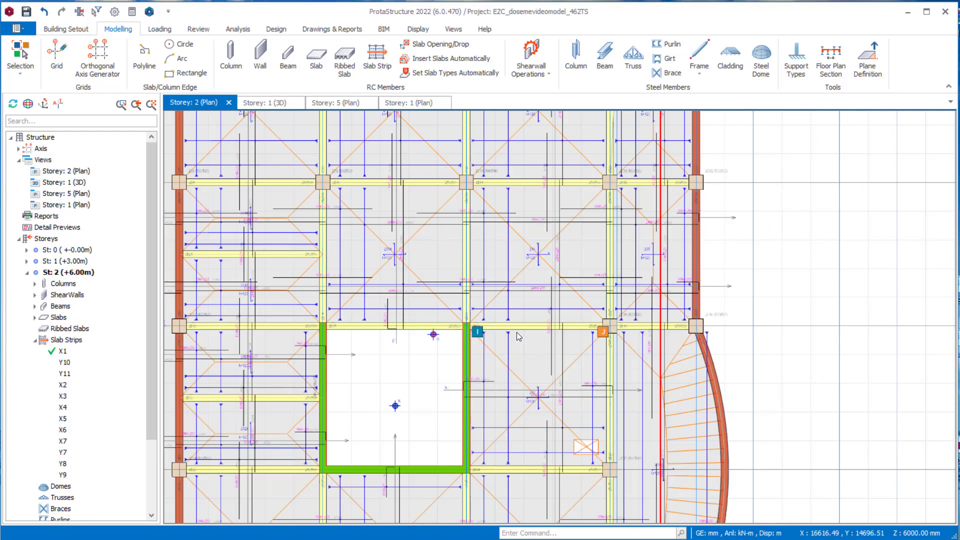
middle_click_drag(466, 195, 564, 266)
middle_click_drag(584, 406, 574, 268)
middle_click_drag(654, 400, 584, 401)
scroll(606, 410, "down", 1)
scroll(606, 410, "down", 1)
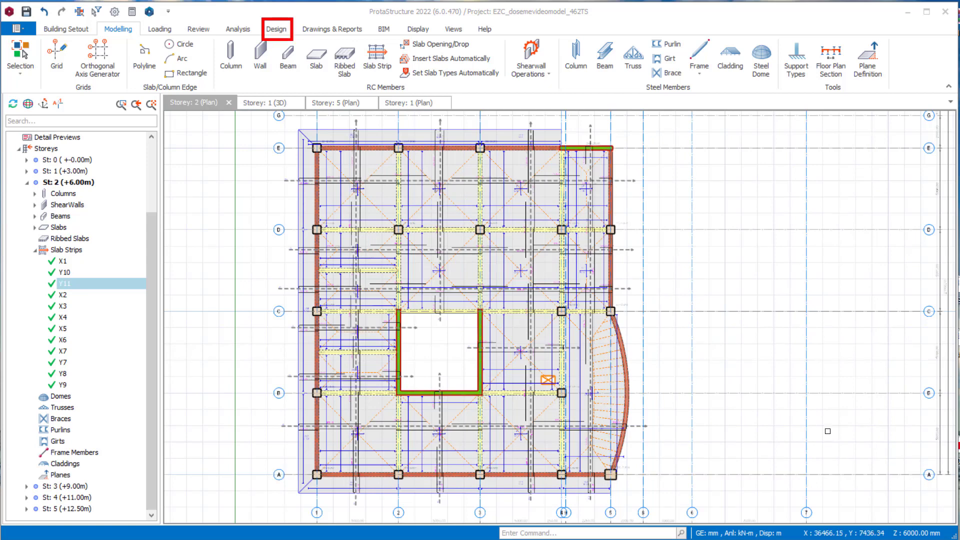
- Run the interactive slab analysis and design for span strip X1 on storey 1 and enlarge its results window to show all slabs
left_click(276, 29)
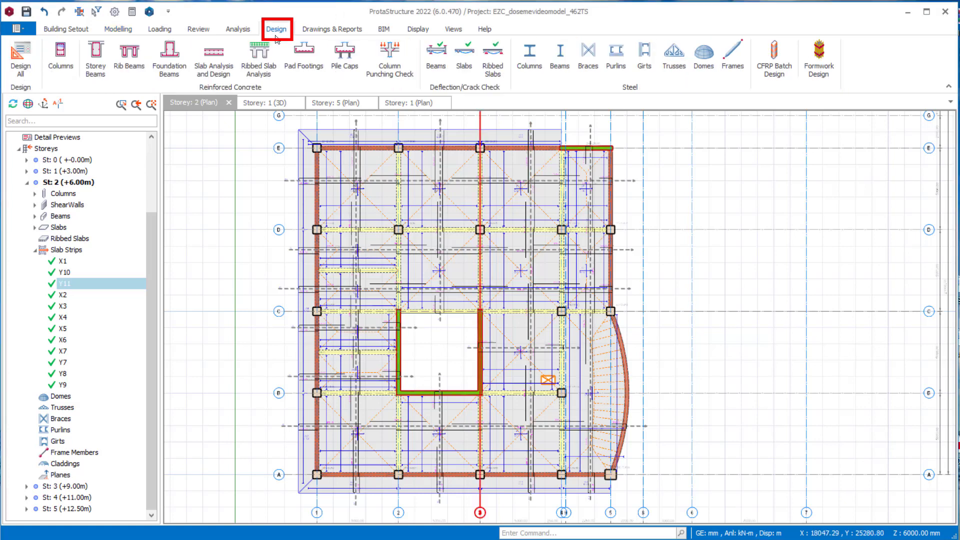
left_click(214, 61)
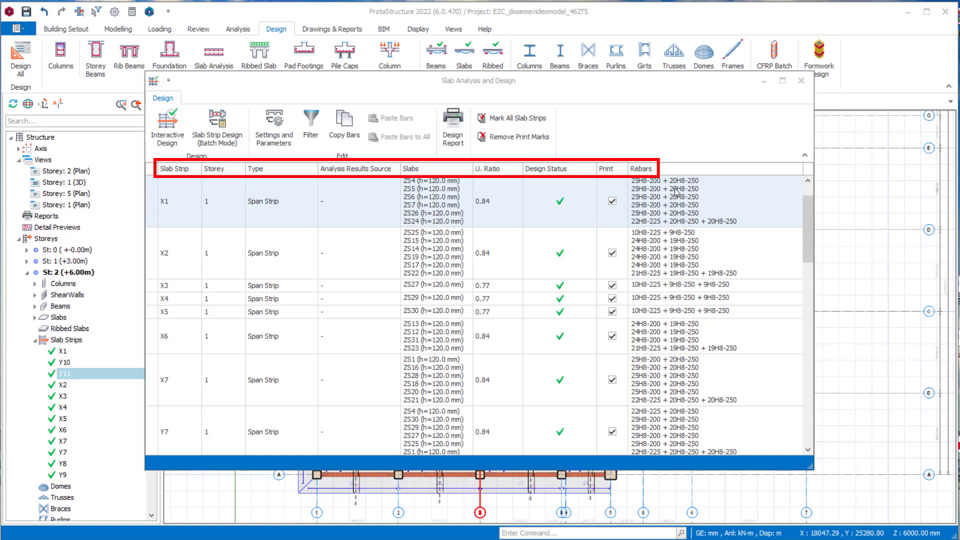
left_click(266, 206)
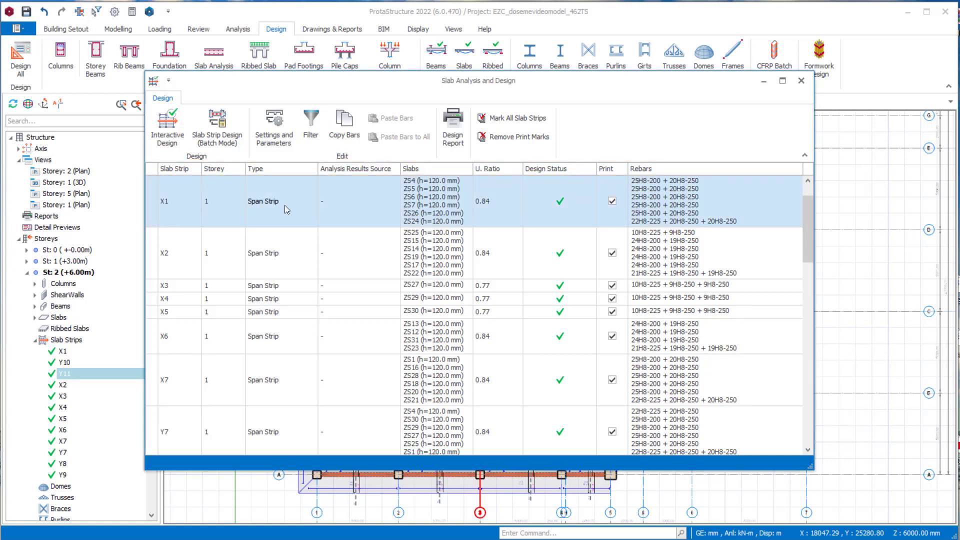
left_click(167, 126)
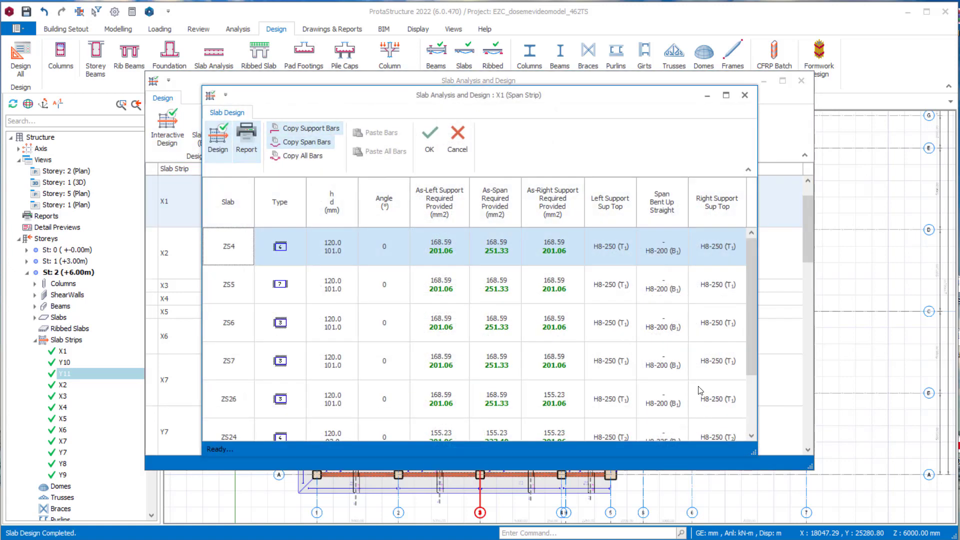
left_click_drag(754, 454, 778, 515)
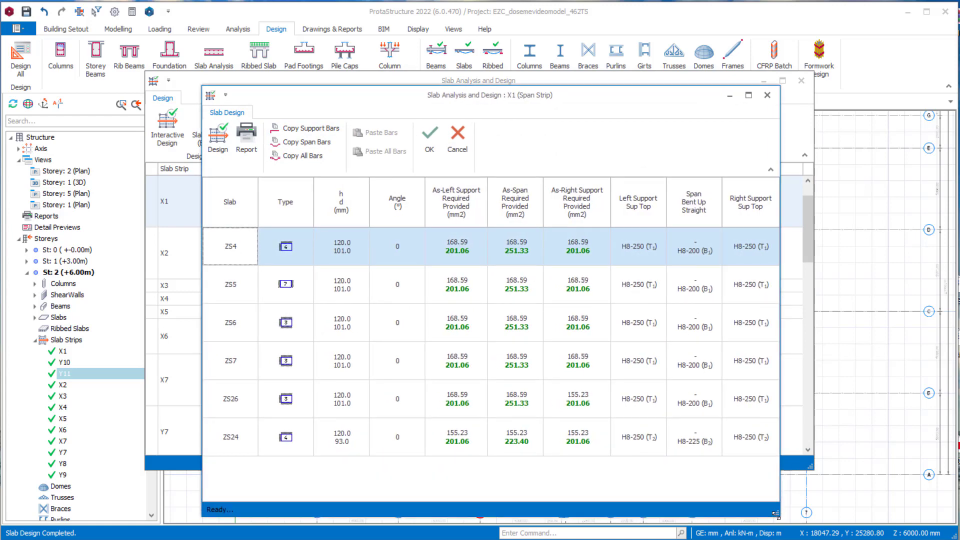
- Try H10/250 left-support, H10/200 span and H12/200 right-support bars for slab ZS4, and rerun the design of strip X1
left_click_drag(554, 99, 553, 82)
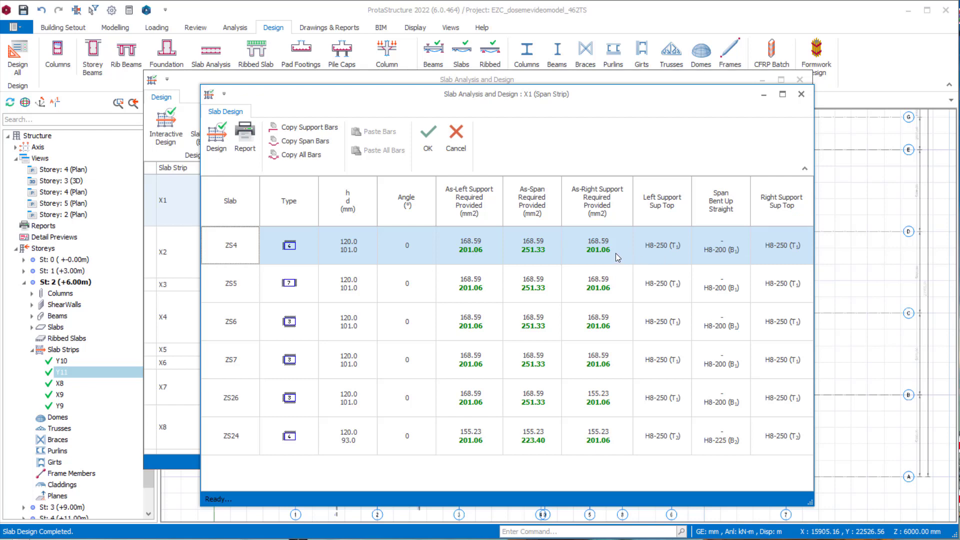
left_click(677, 247)
left_click(644, 243)
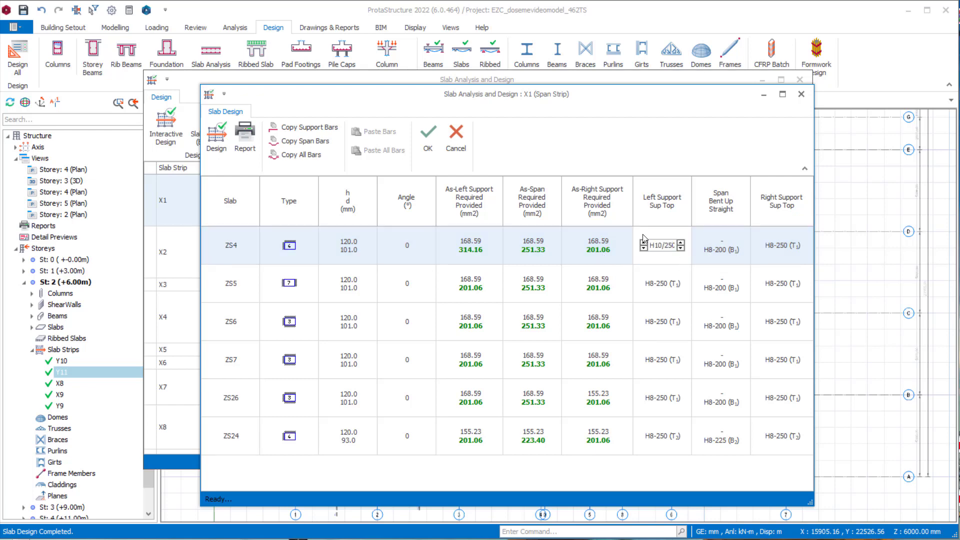
left_click(703, 249)
left_click(770, 254)
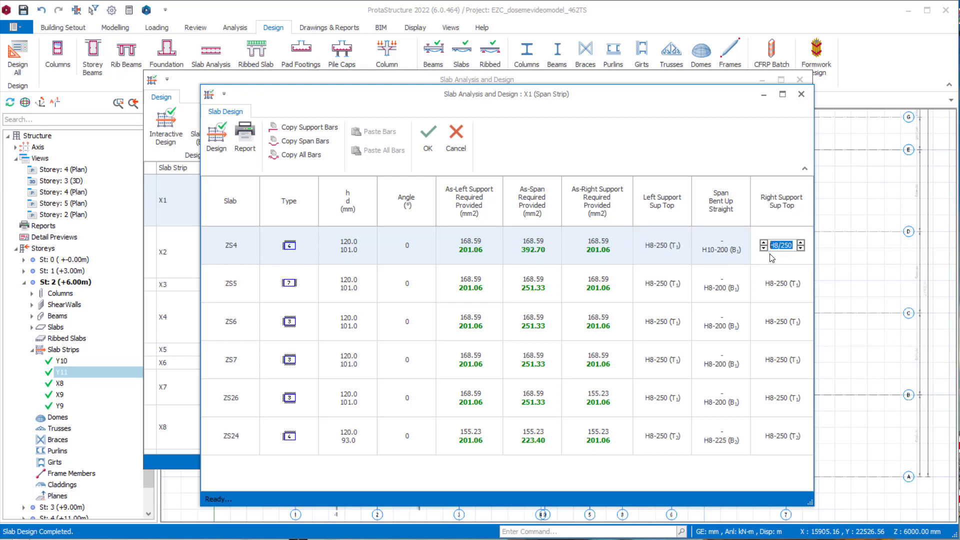
left_click(801, 248)
left_click(801, 250)
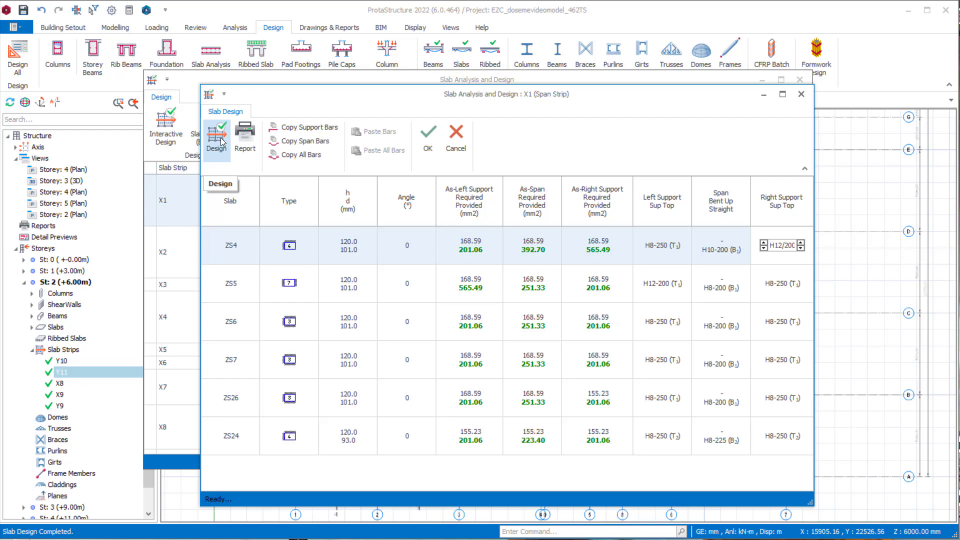
left_click(222, 142)
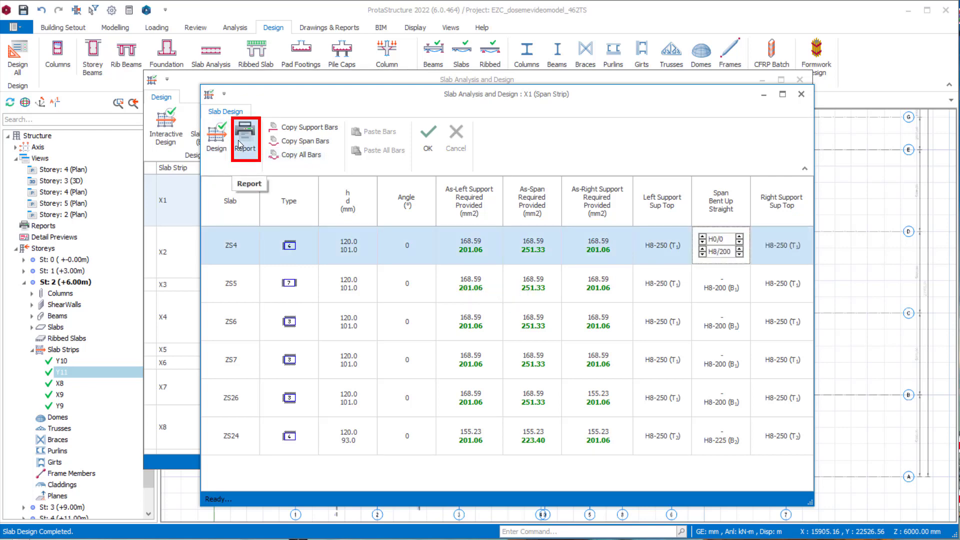
- Generate the design report for strip X1, read through its notation and slab reinforcement table, and close it
left_click(239, 145)
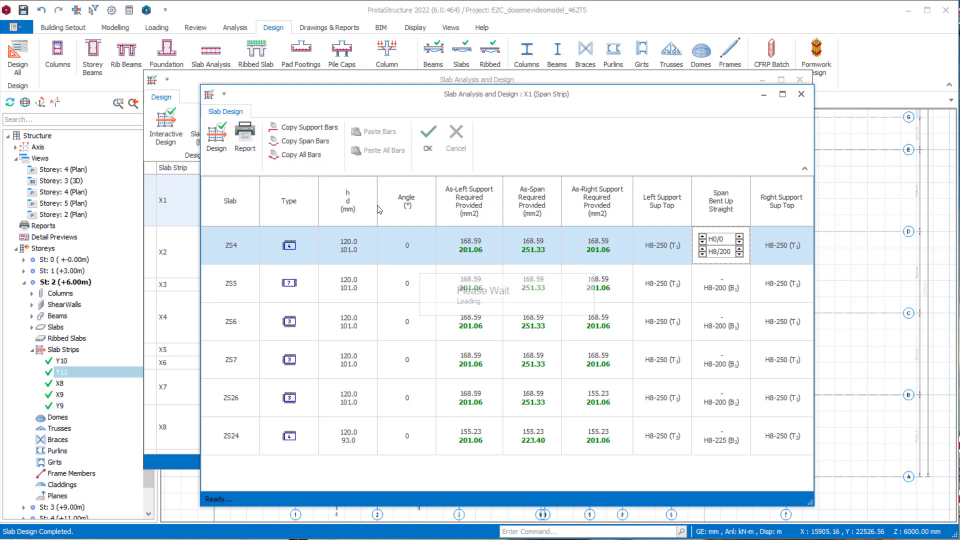
scroll(481, 245, "down", 2)
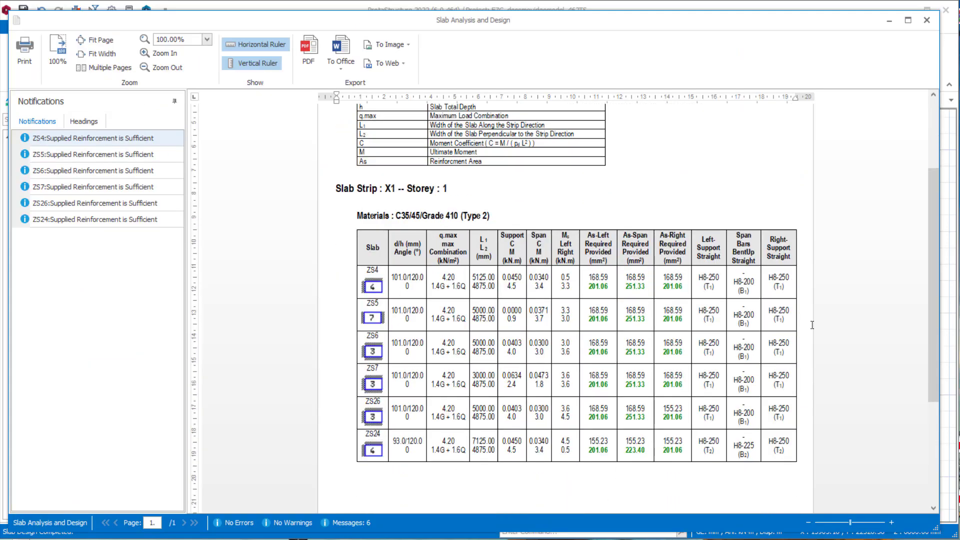
scroll(464, 338, "up", 3)
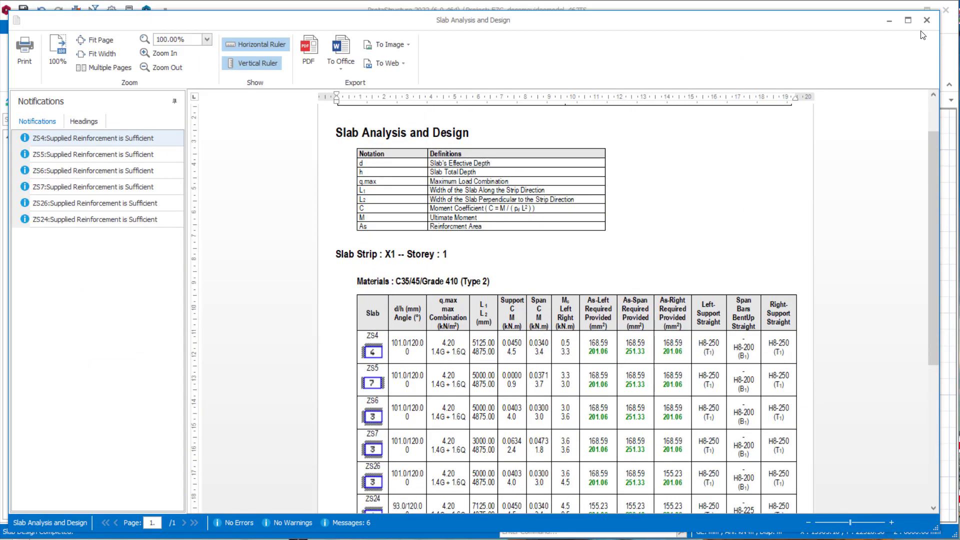
left_click(927, 20)
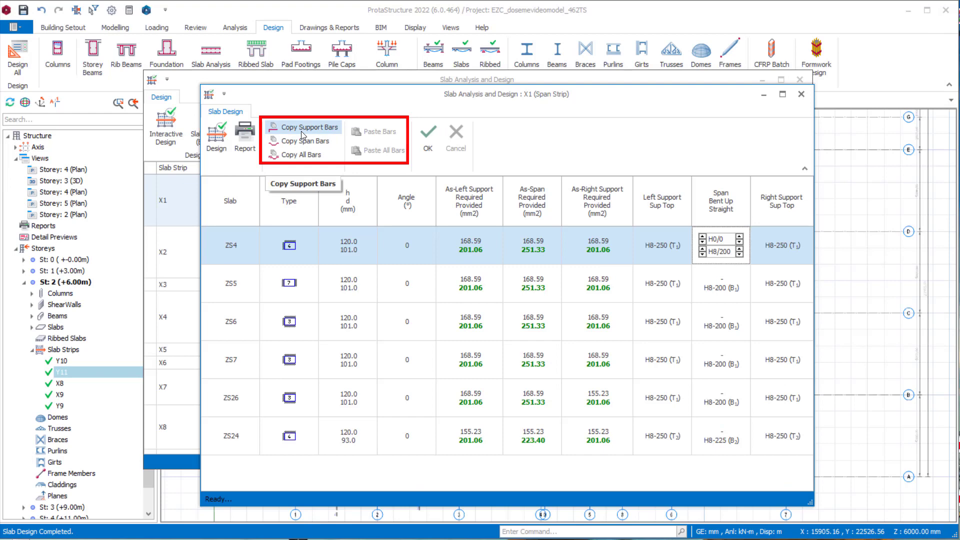
- Copy the span bars of slab ZS4 to all slabs of strip X1 and accept the strip's design
left_click(315, 144)
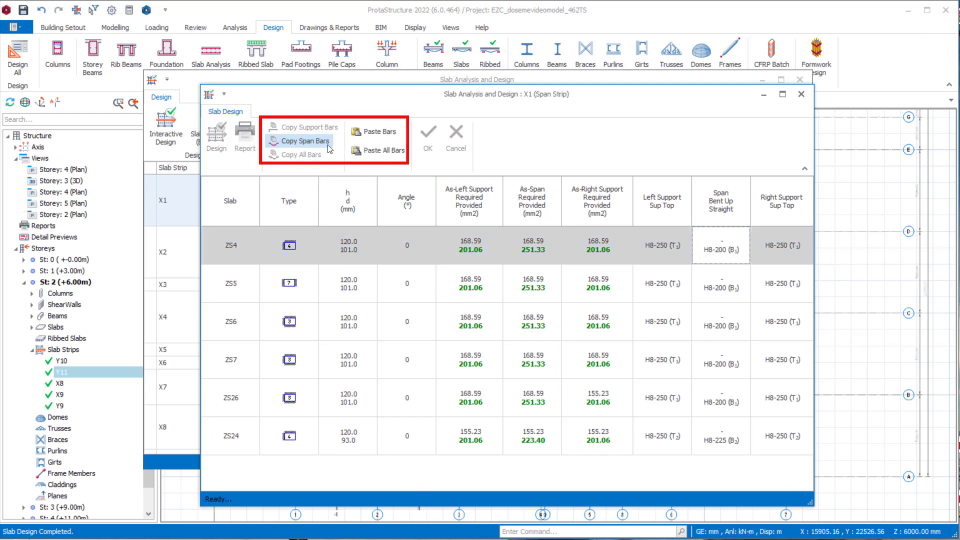
left_click(384, 151)
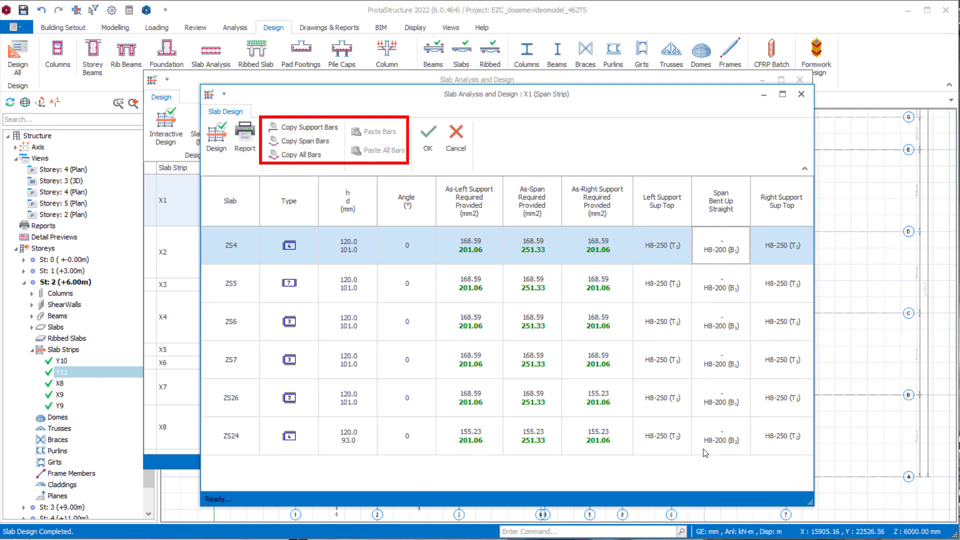
left_click(688, 400)
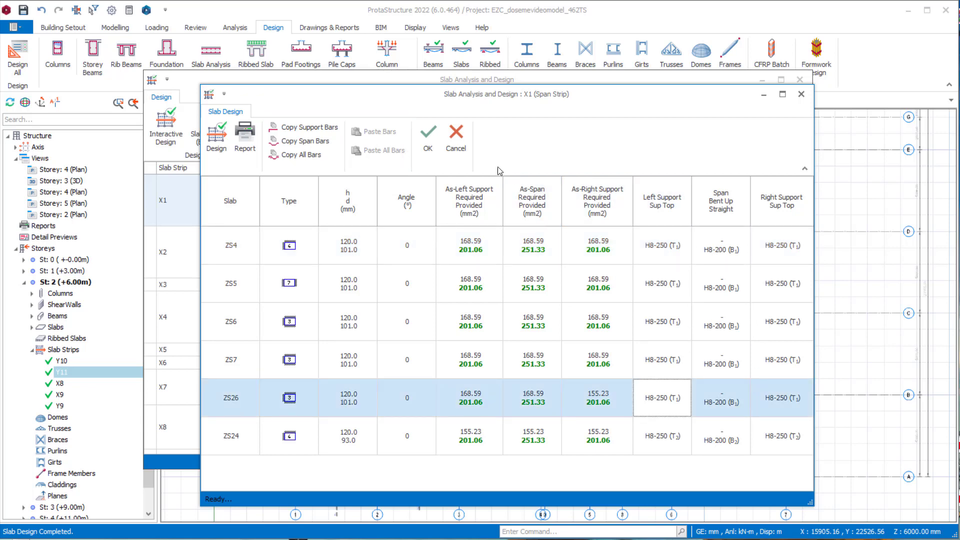
left_click(428, 136)
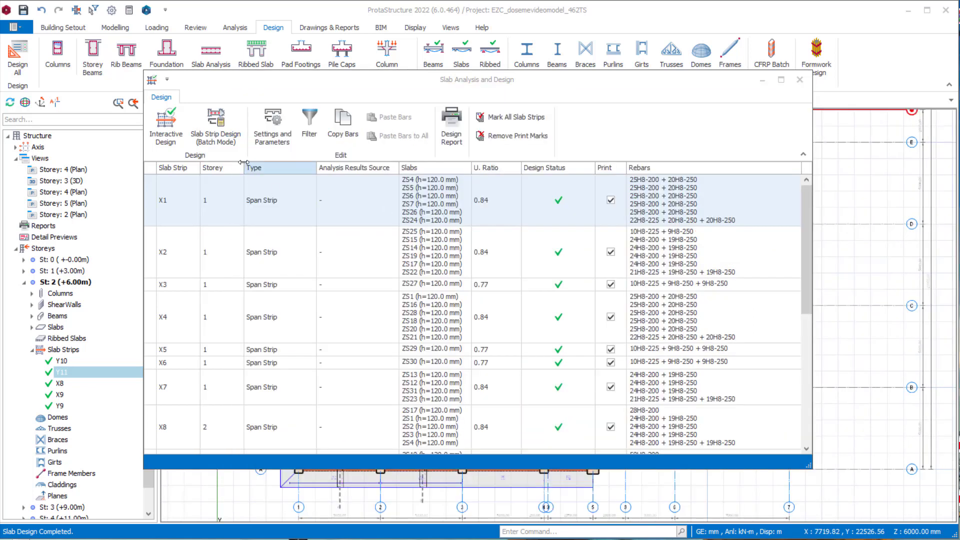
- Batch-design the slab strips of all storeys with existing steel bars deleted and re-selected, and check the resulting strip list
left_click(217, 131)
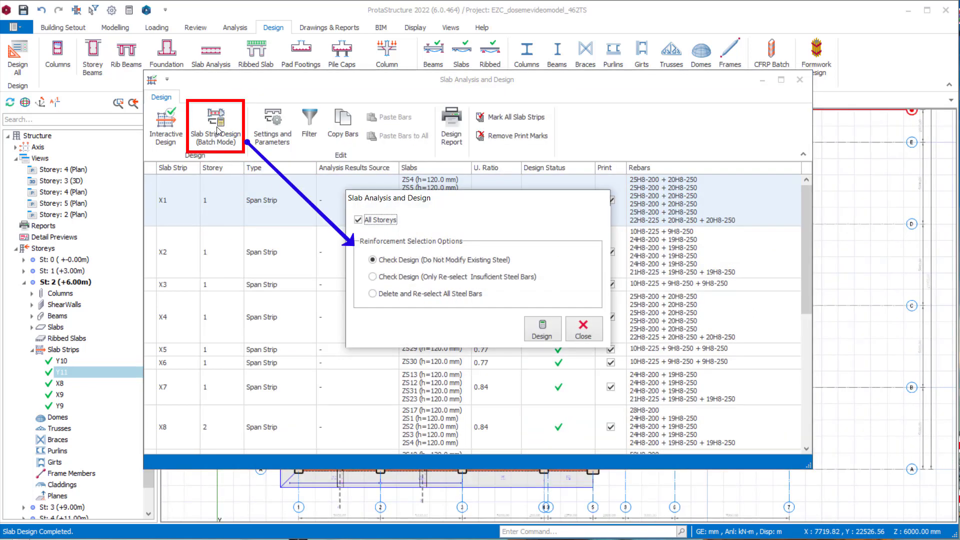
left_click(443, 295)
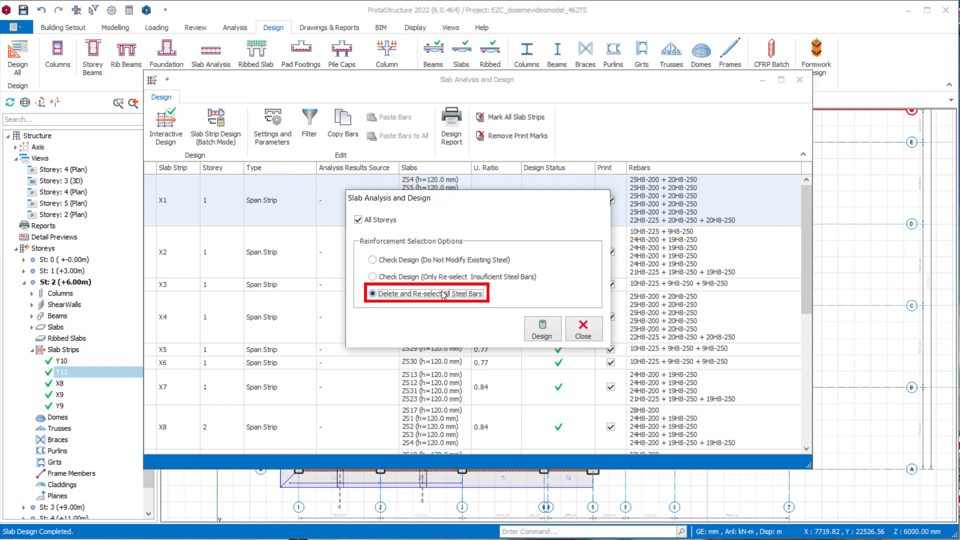
left_click(538, 326)
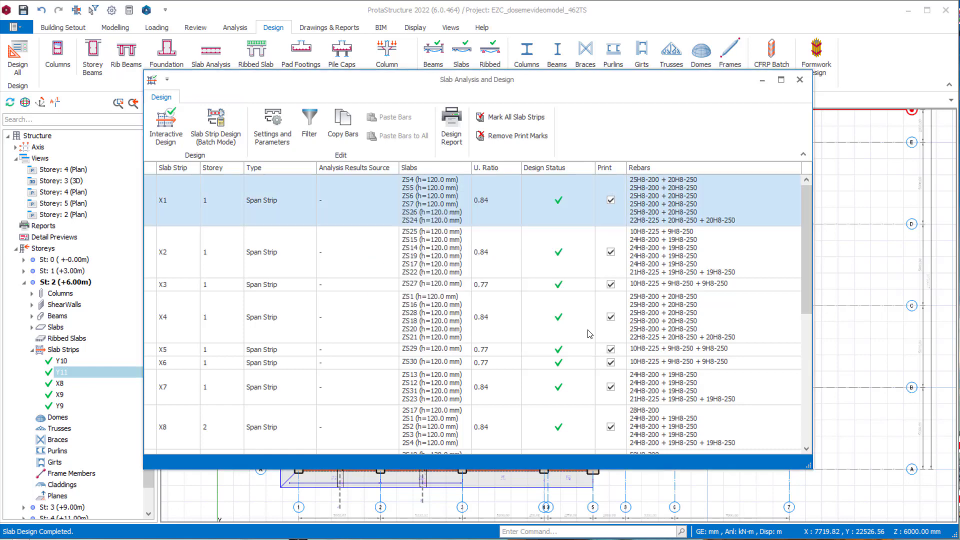
scroll(607, 372, "down", 3)
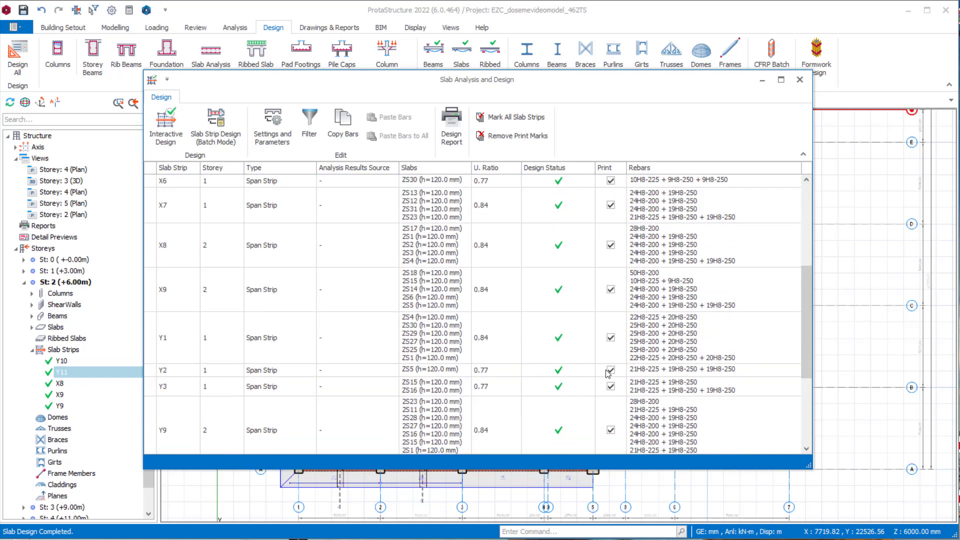
- Try the element filters by storey and by slab thickness for the slab strip list
left_click(273, 127)
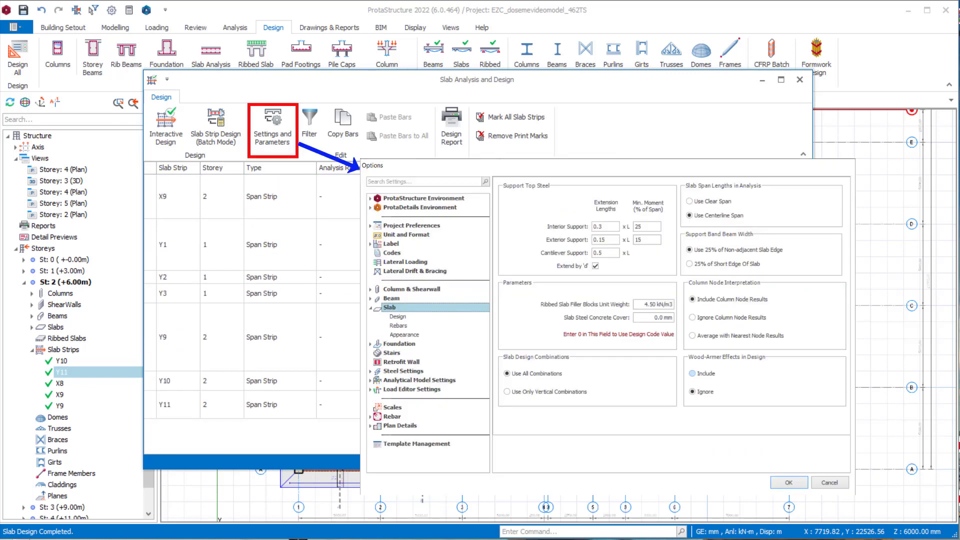
scroll(252, 314, "up", 5)
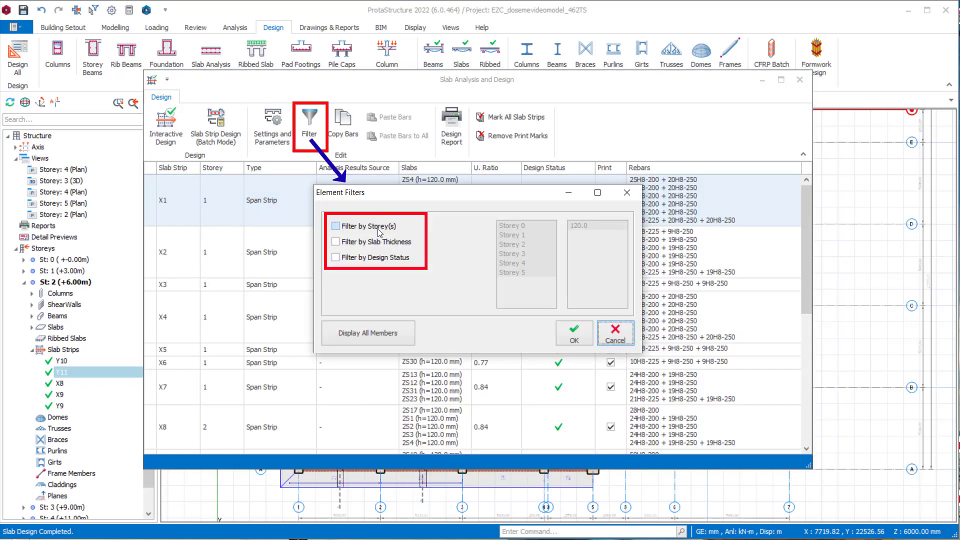
left_click(376, 225)
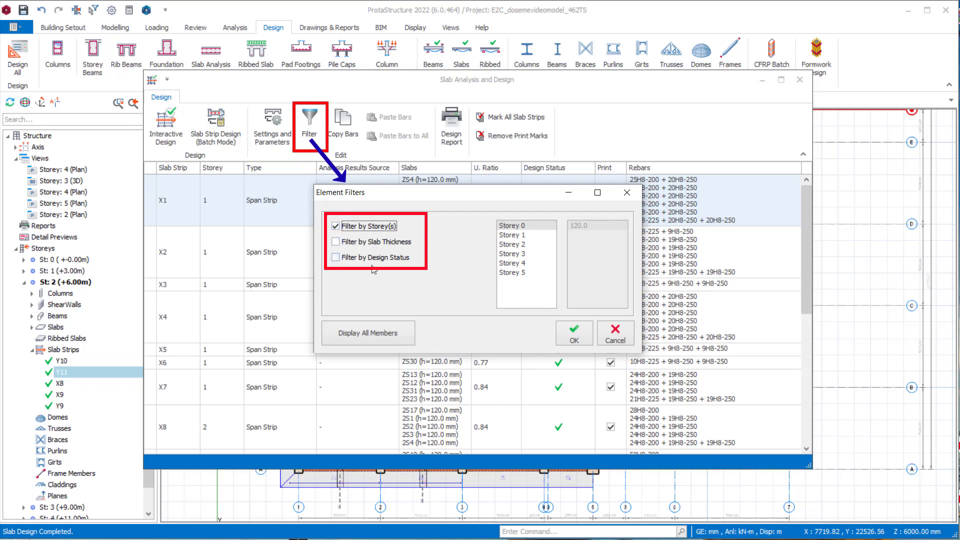
left_click(373, 243)
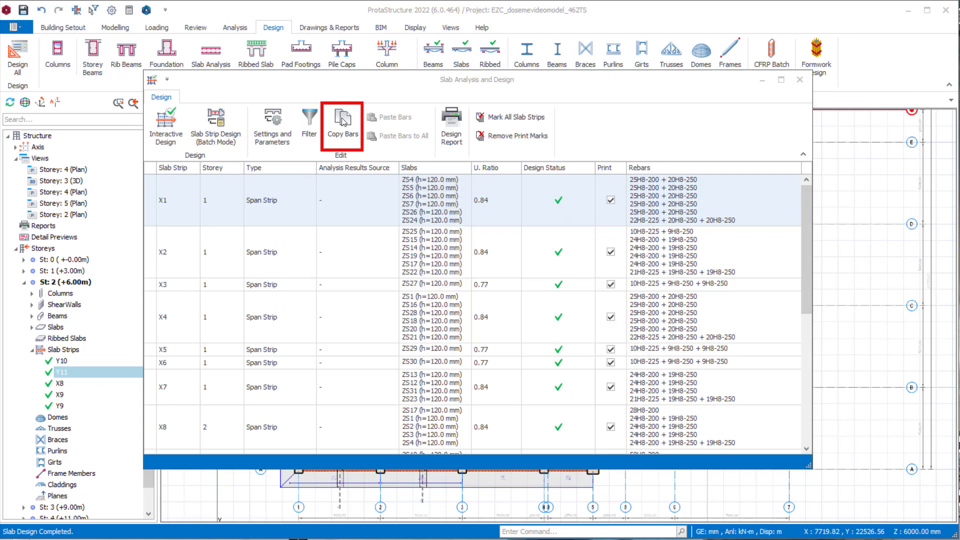
- Try copying the bars of strip X1 with strip X2 as the target, and leave the copy mode
left_click(343, 122)
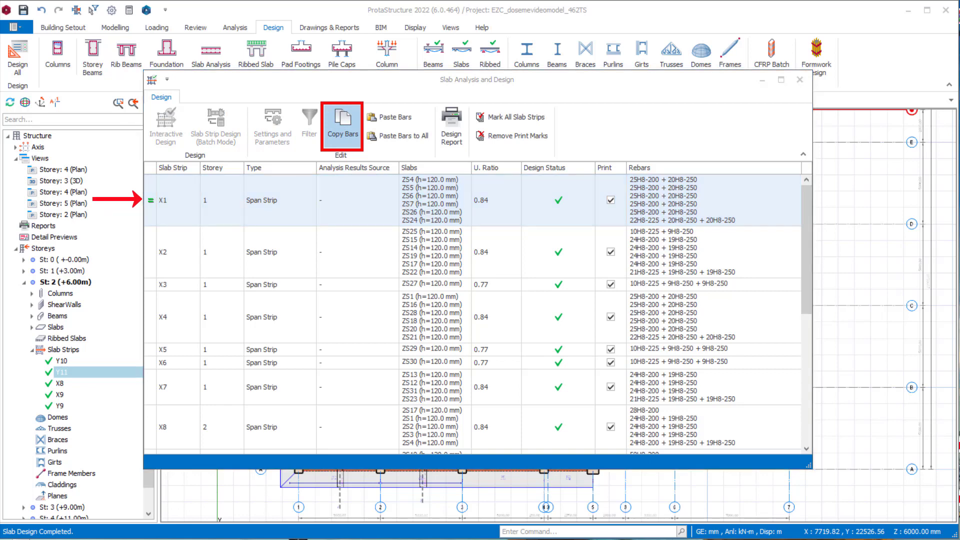
left_click(214, 248)
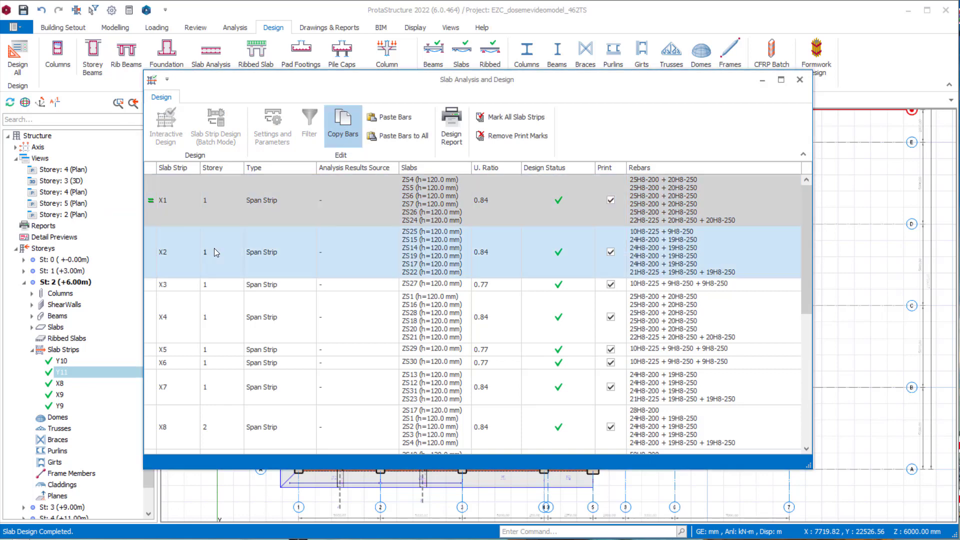
left_click(344, 125)
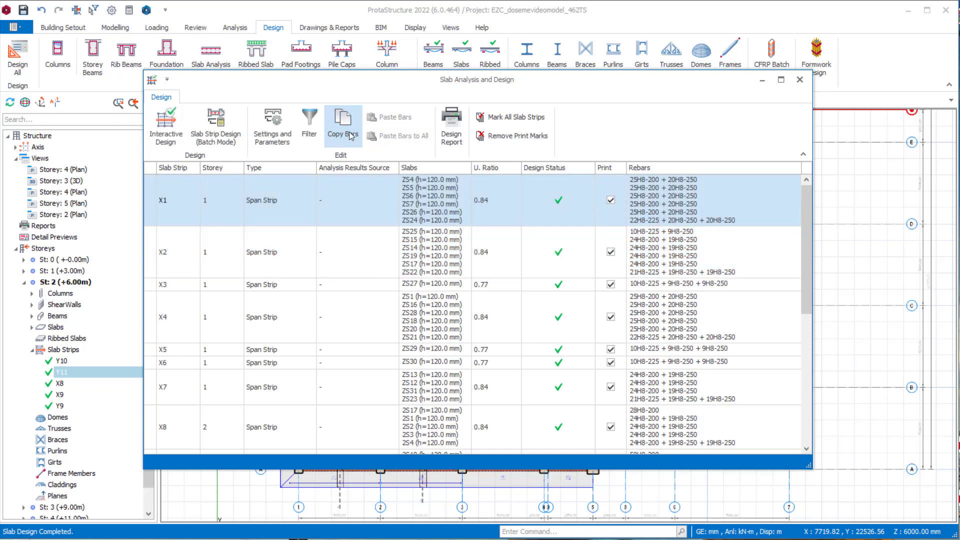
- Generate the slab reinforcement design report for all marked strips and examine its tables and notifications through to the last page
left_click(452, 133)
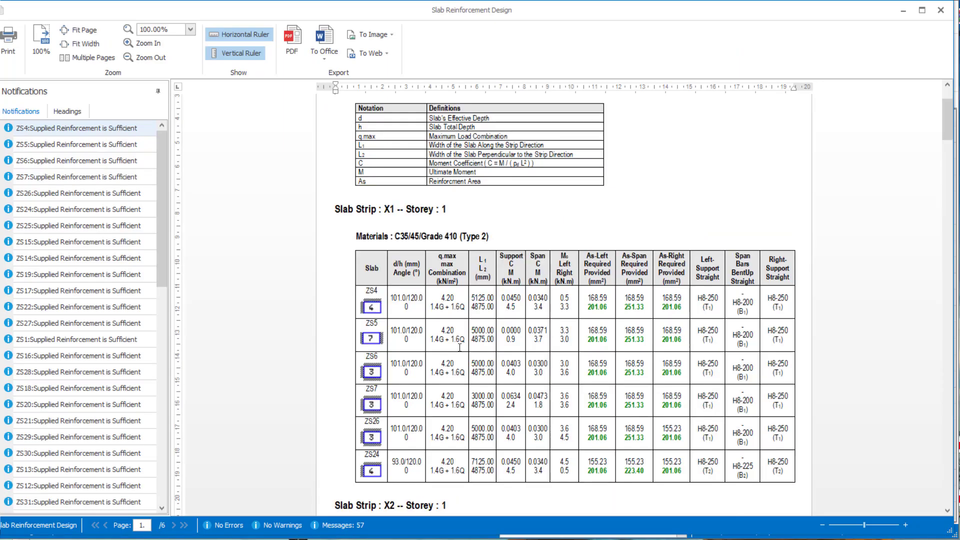
scroll(460, 347, "down", 3)
scroll(459, 345, "down", 5)
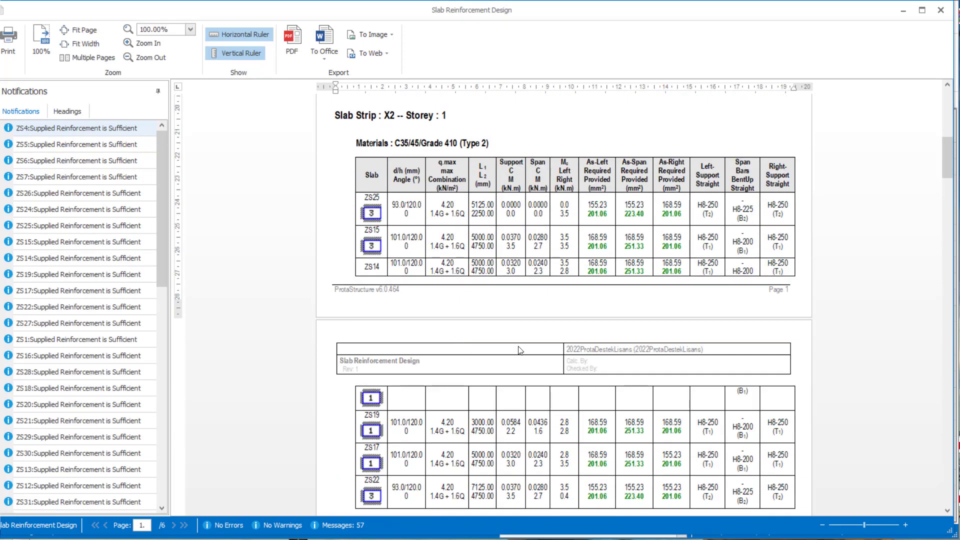
scroll(520, 348, "down", 3)
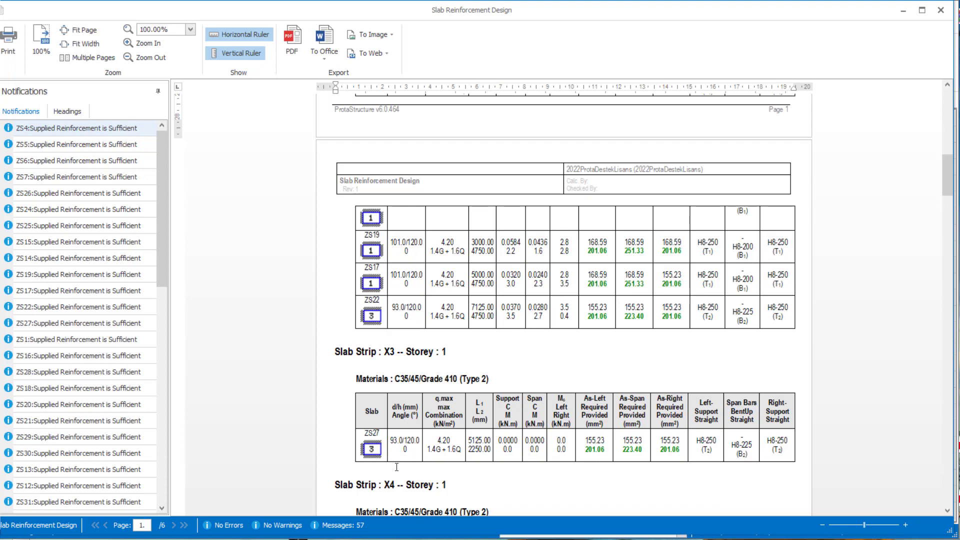
scroll(352, 455, "down", 3)
scroll(351, 455, "down", 1)
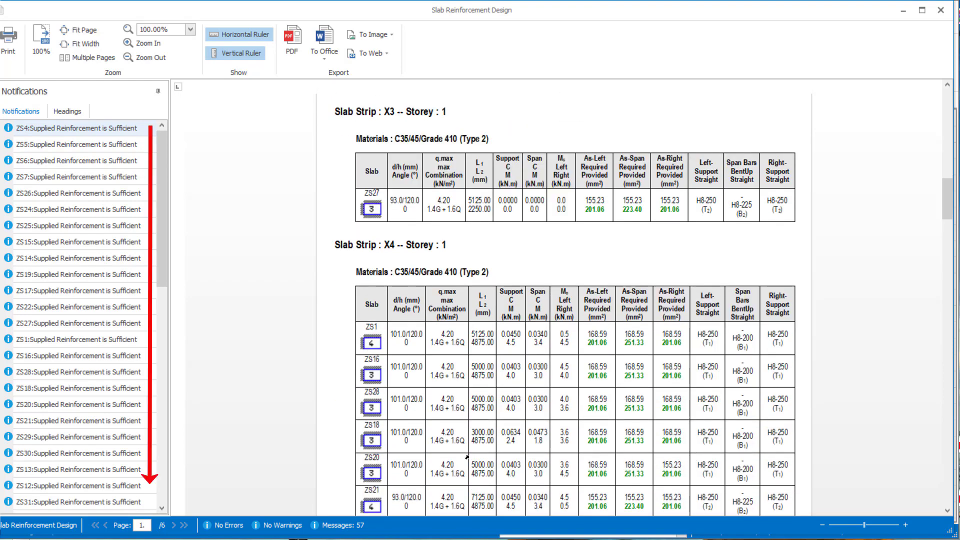
scroll(466, 457, "down", 3)
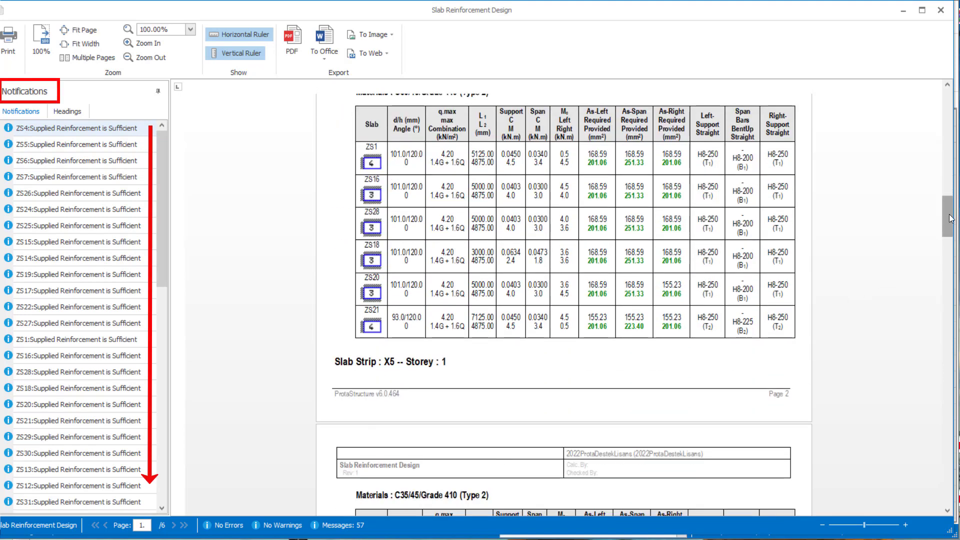
left_click_drag(950, 219, 957, 489)
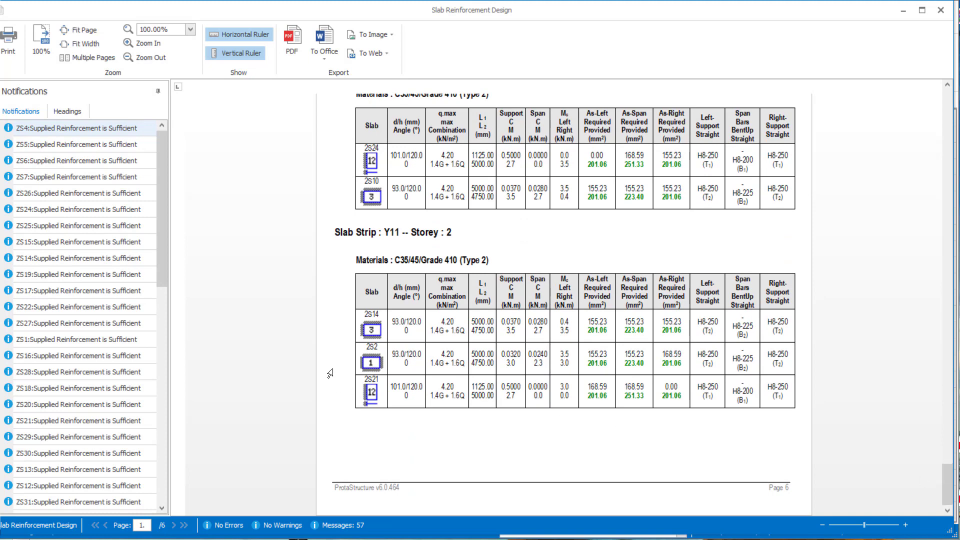
left_click(135, 340)
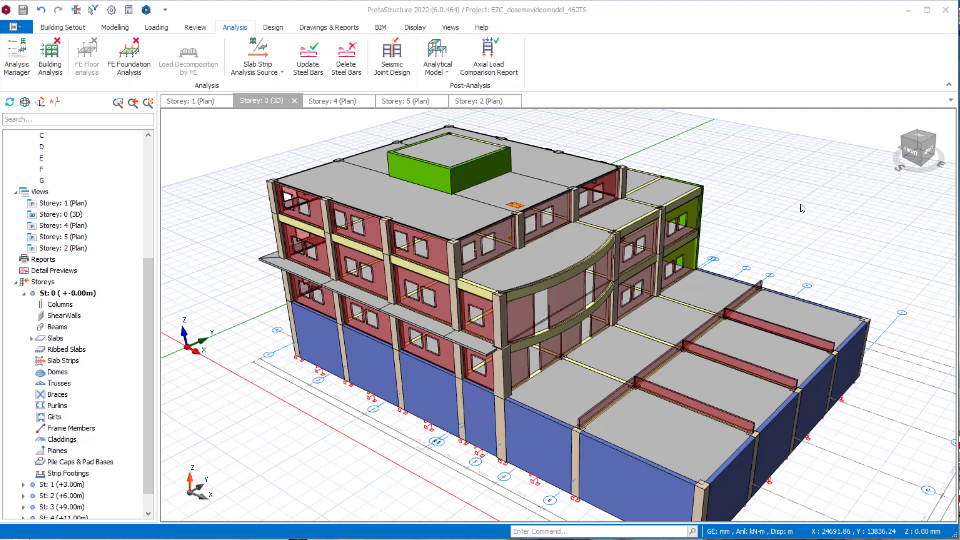
- Start a slab strip of type FE Strip for storey 2, trying Building analysis and FE Floor analysis as its analysis results source
left_click(115, 29)
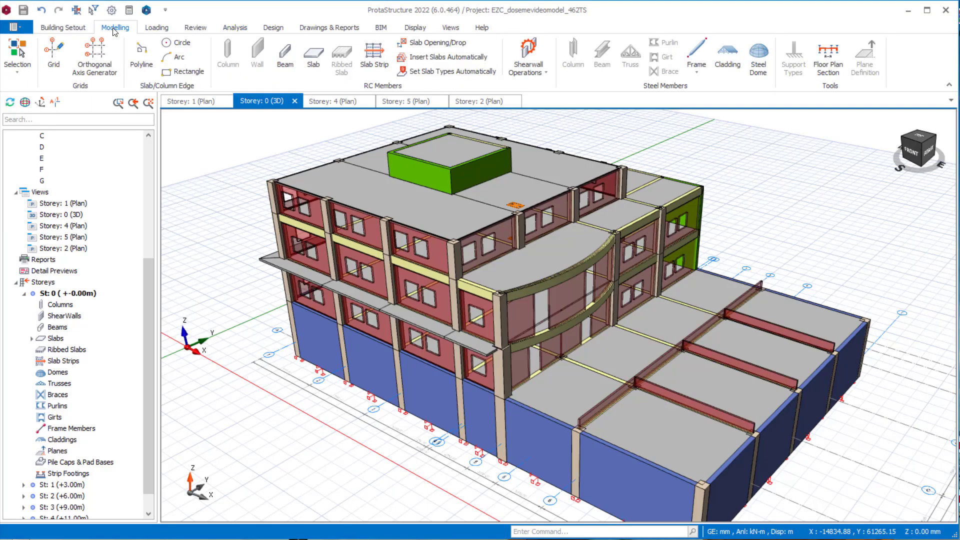
left_click(370, 64)
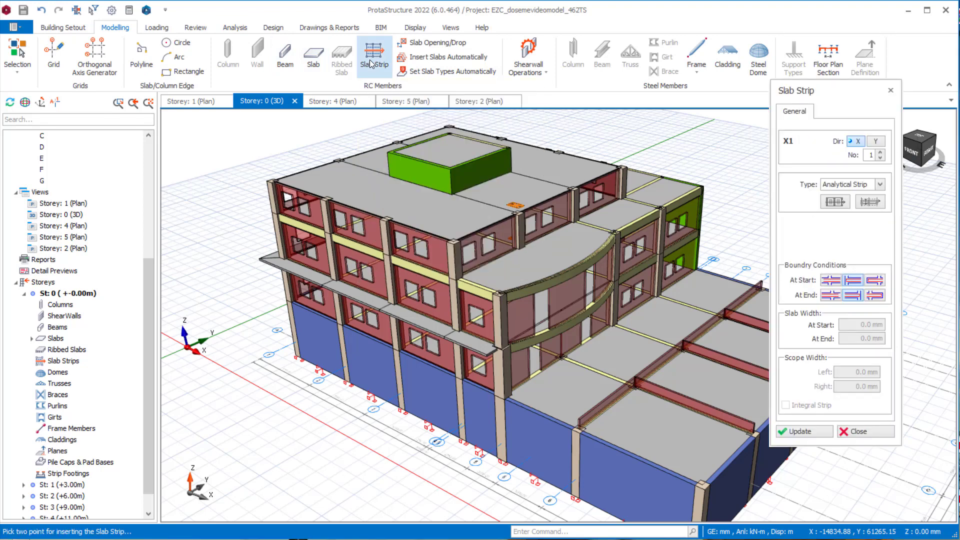
left_click(880, 185)
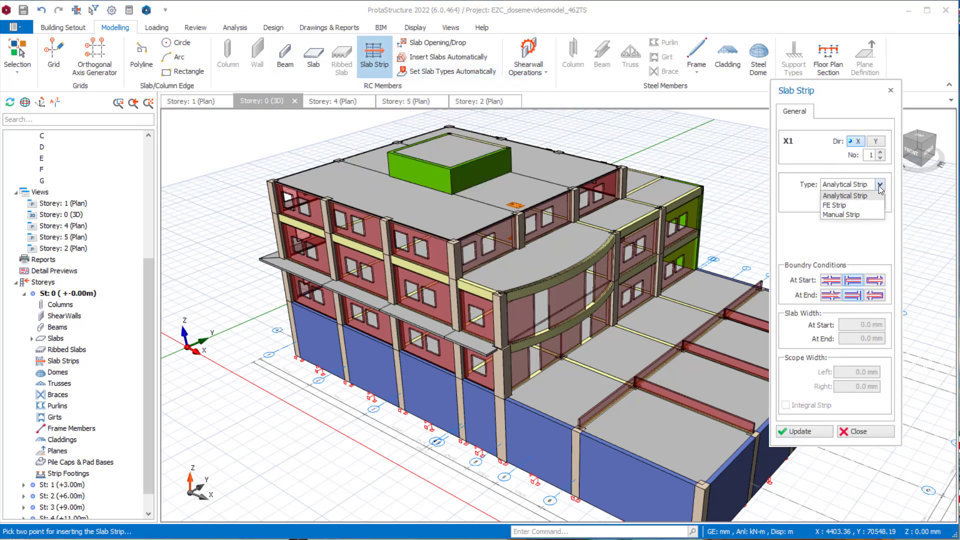
left_click(854, 206)
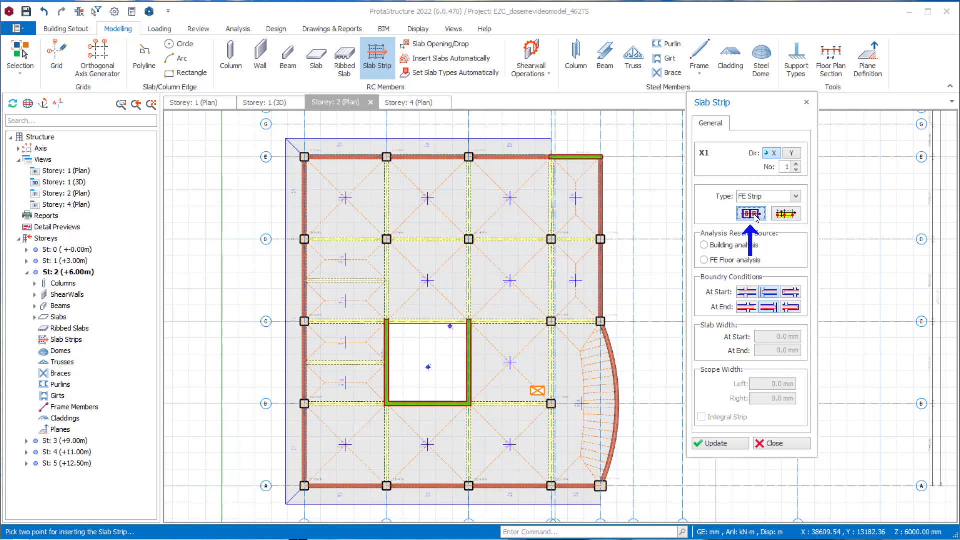
scroll(357, 371, "up", 3)
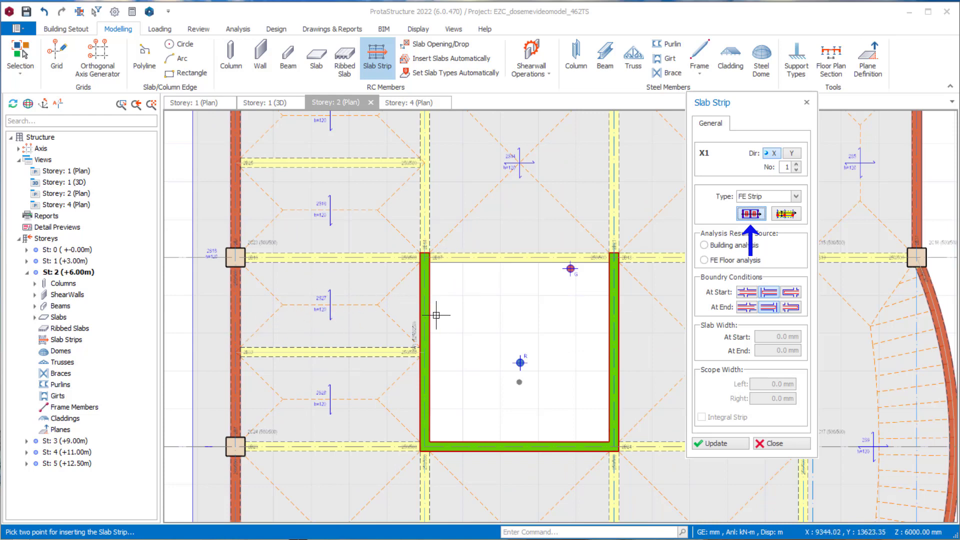
scroll(461, 317, "down", 3)
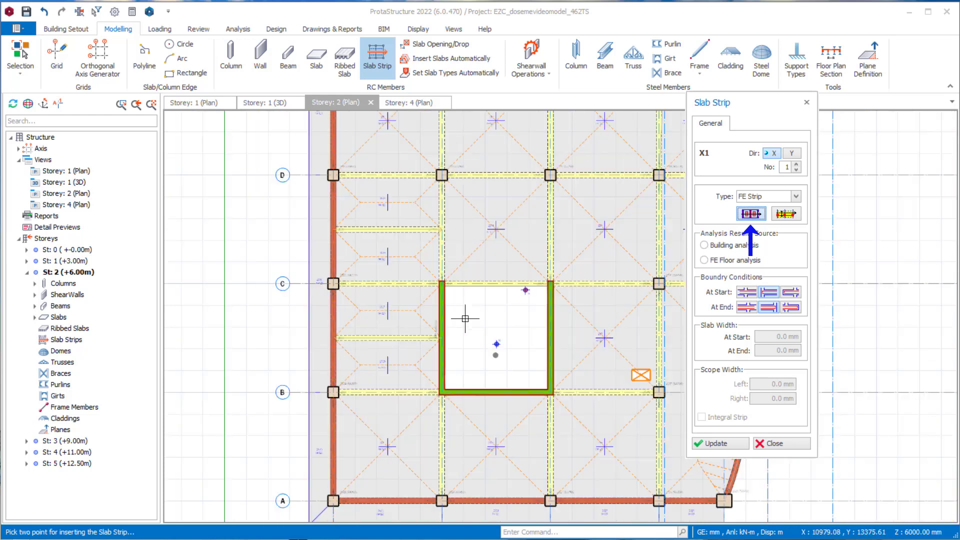
middle_click_drag(470, 312, 435, 330)
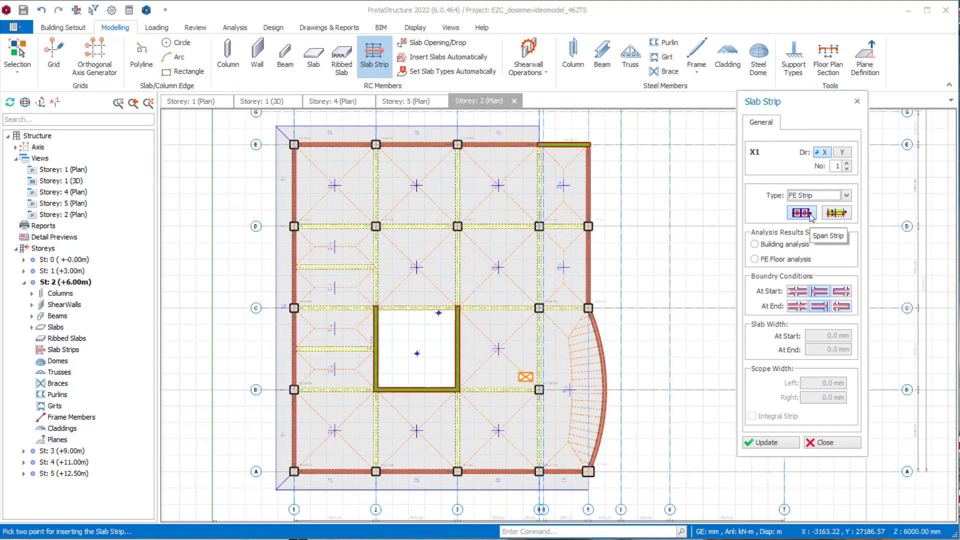
left_click(793, 245)
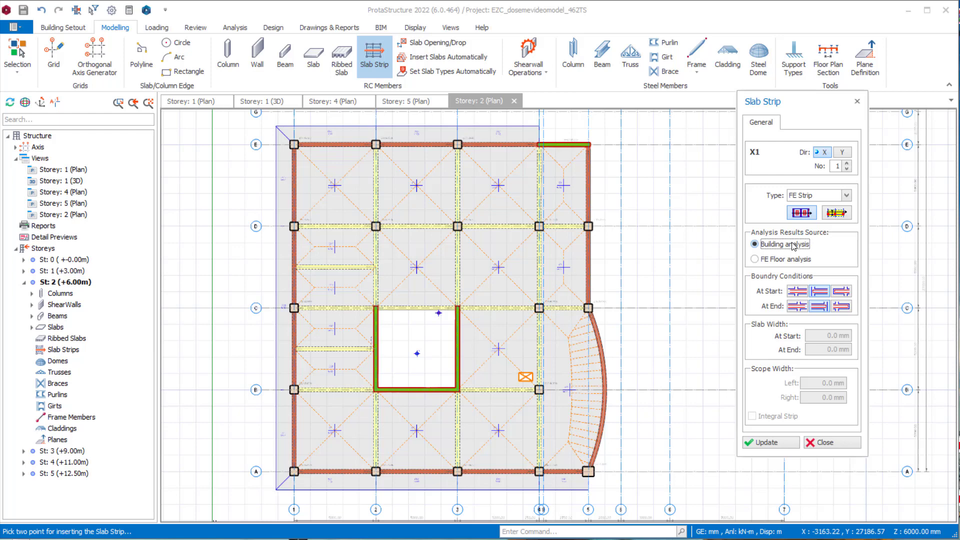
left_click(754, 258)
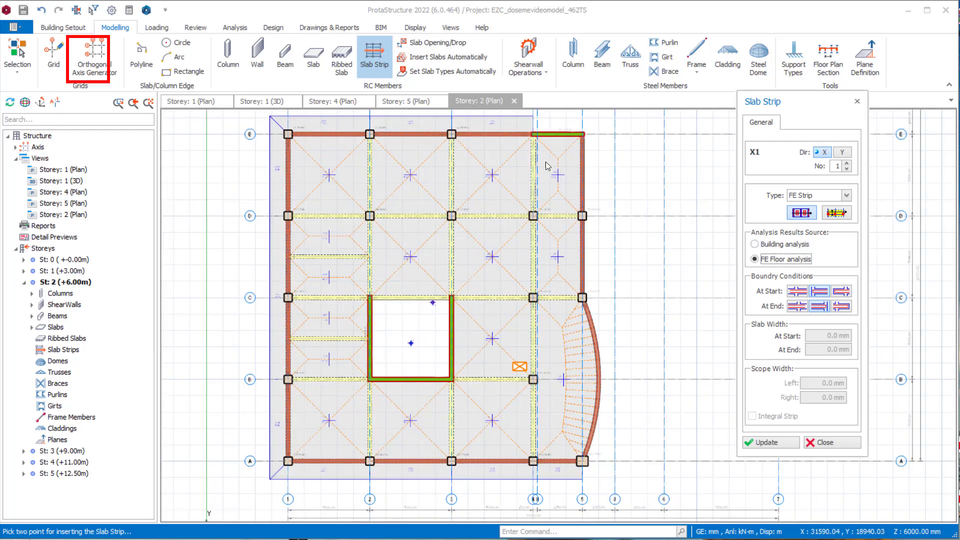
- Open the FE floor analysis of storey 2 and inspect its FE floor model, switching off the displaced shape
left_click(231, 28)
left_click(89, 68)
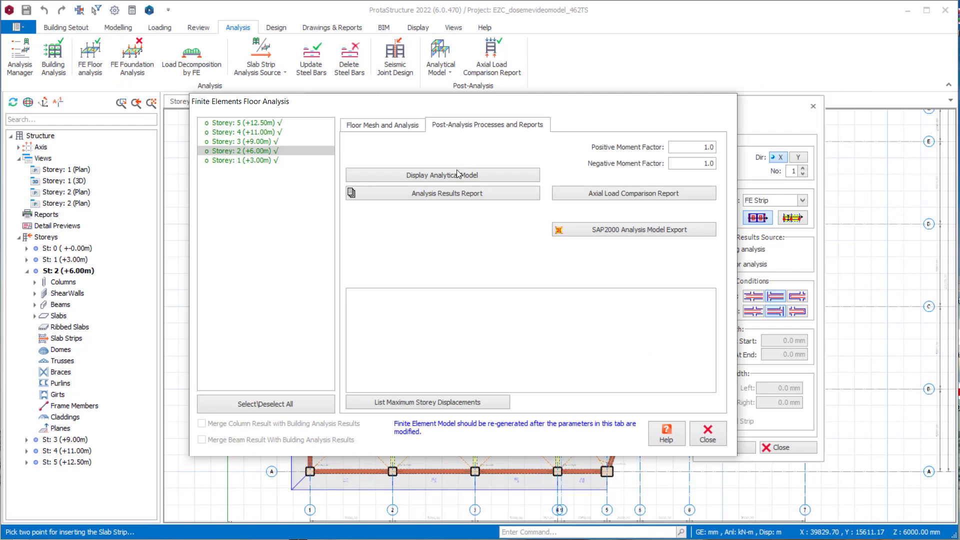
left_click(458, 174)
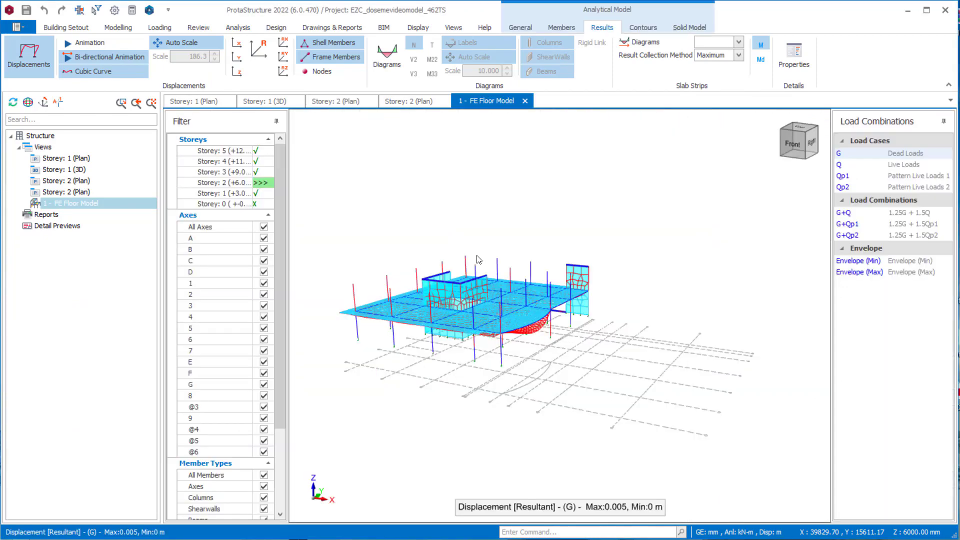
scroll(500, 324, "up", 3)
mouse_move(475, 315)
middle_mouse_down()
mouse_move(636, 317)
mouse_move(569, 313)
middle_mouse_up()
scroll(636, 317, "up", 2)
left_click(29, 55)
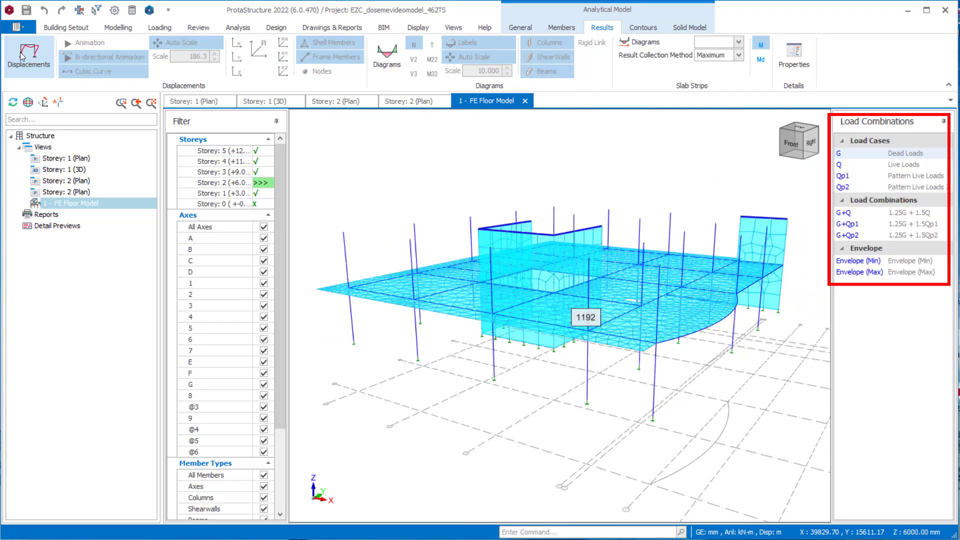
- Show the Disp Z contours for load case G on the storey 2 floor model and view the whole slab
left_click(643, 27)
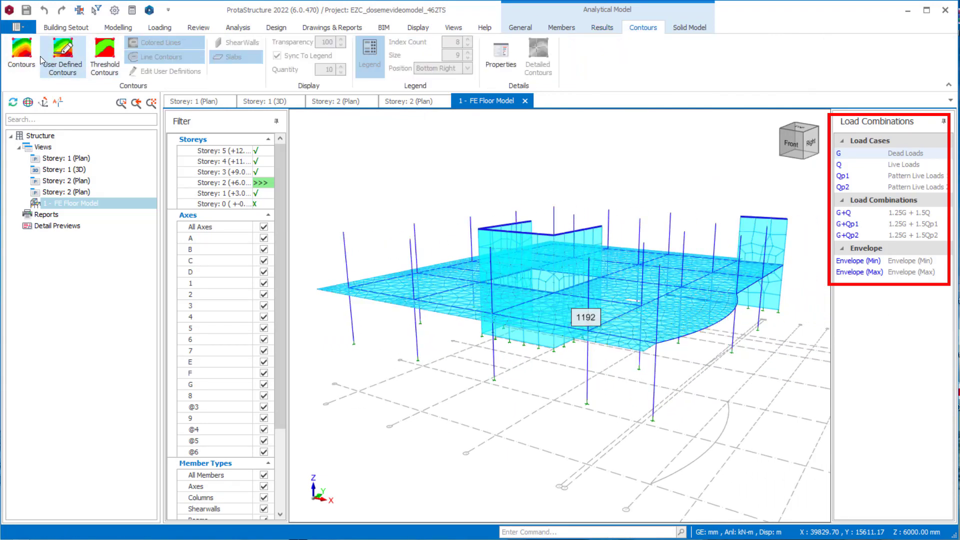
left_click(16, 59)
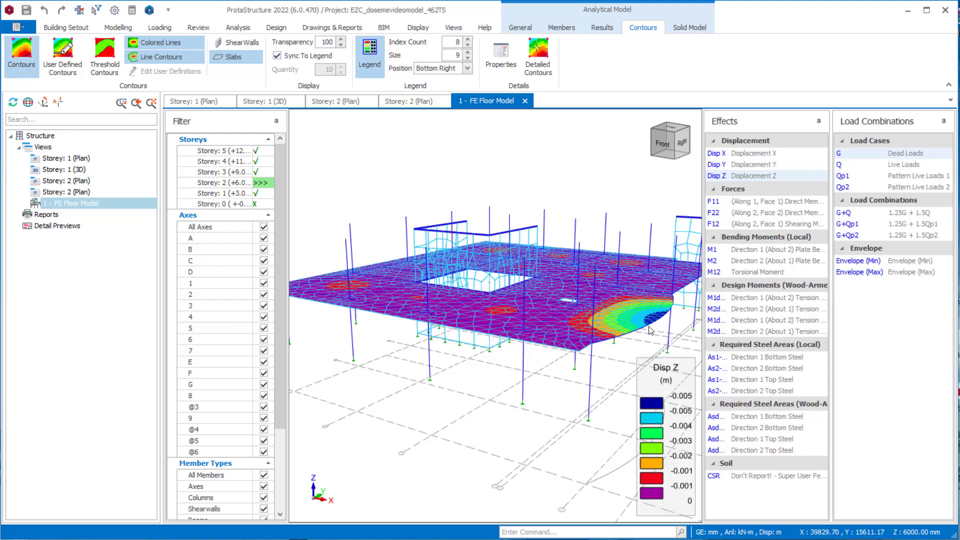
mouse_move(576, 291)
middle_mouse_down()
mouse_move(570, 305)
mouse_move(565, 289)
middle_mouse_up()
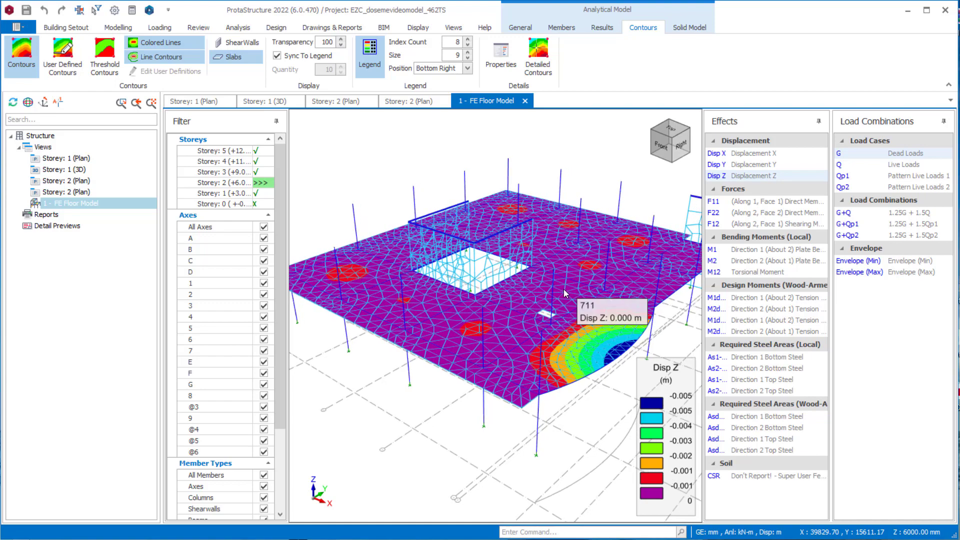
scroll(532, 275, "down", 2)
scroll(529, 274, "down", 2)
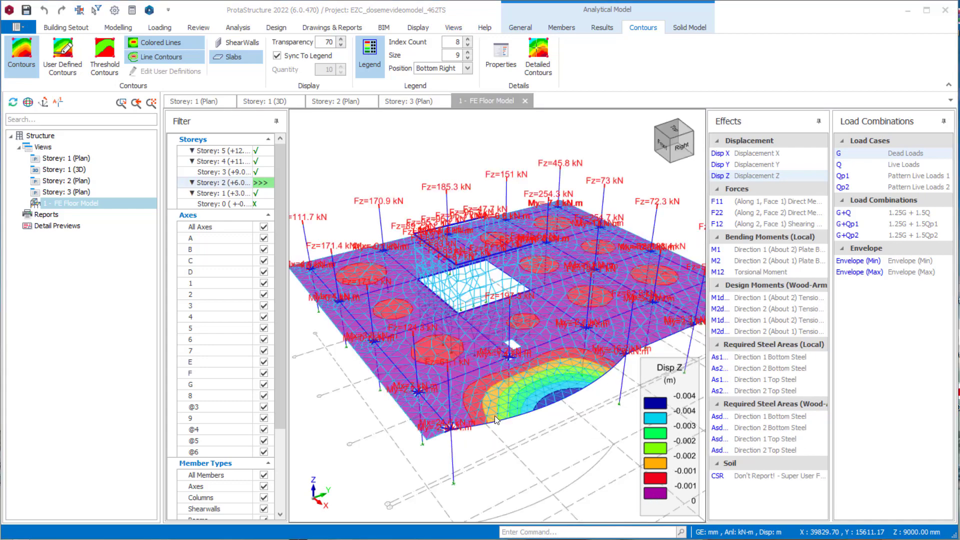
scroll(495, 416, "down", 1)
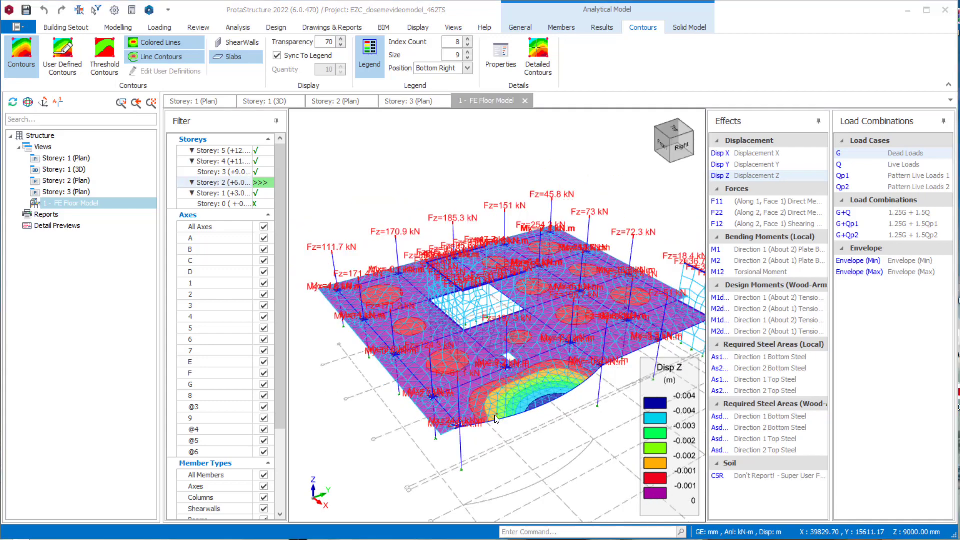
- Examine the storey 2 Disp Z contours together with the forces and moments at the column and wall positions from several angles
middle_click_drag(495, 416, 516, 401)
scroll(517, 406, "up", 4)
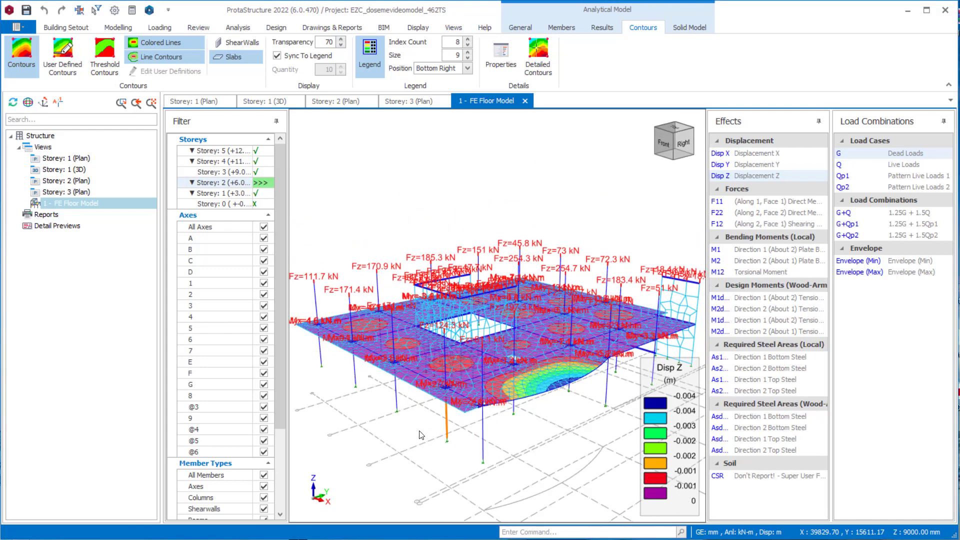
middle_click_drag(370, 272, 429, 281)
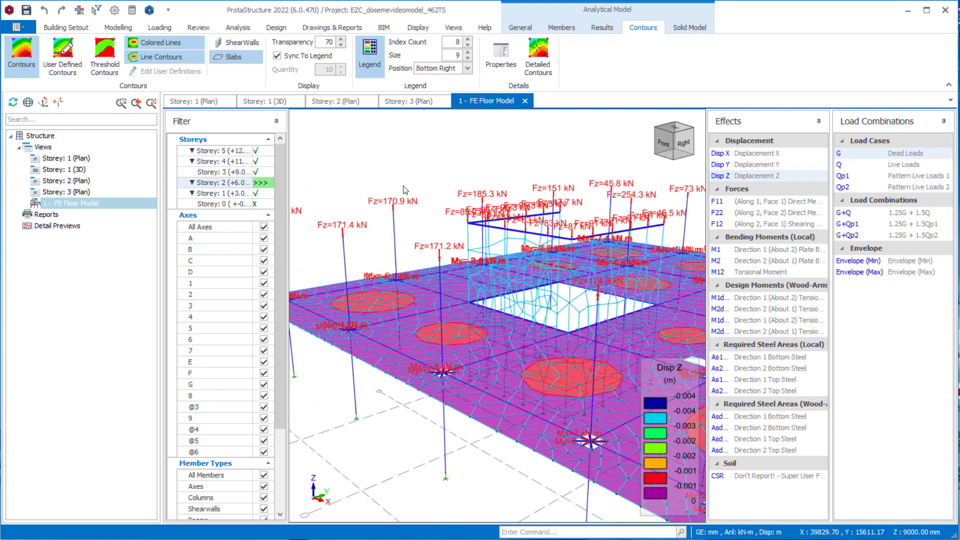
scroll(404, 186, "down", 2)
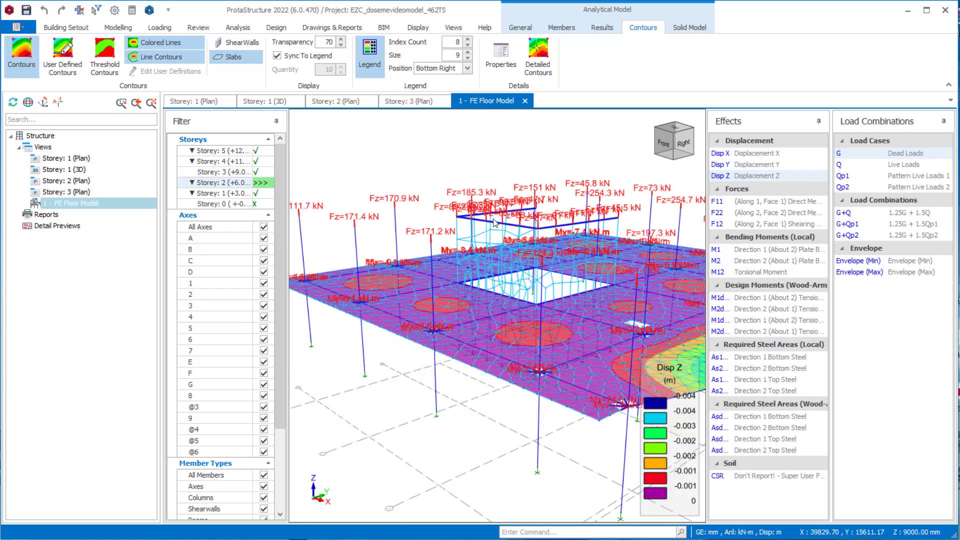
middle_click_drag(487, 219, 466, 250, "shift")
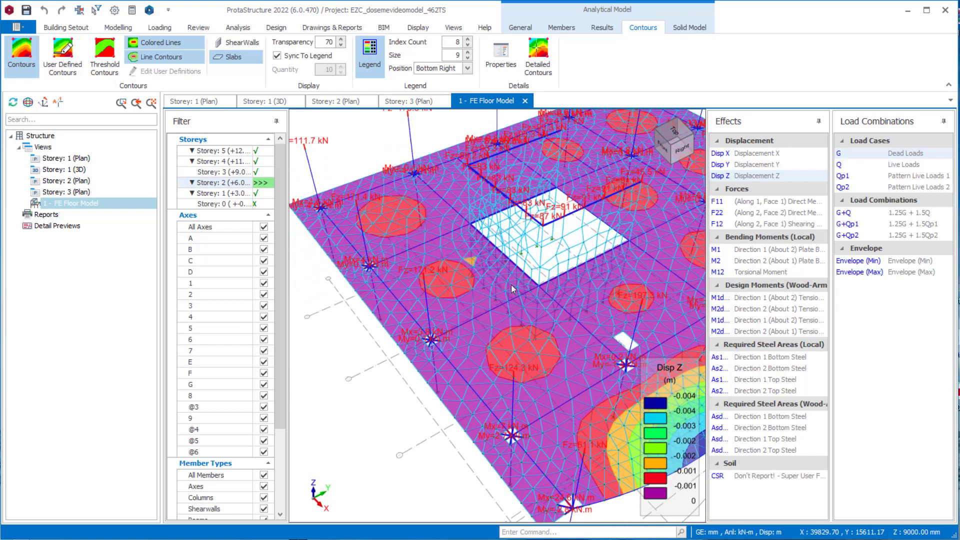
scroll(516, 280, "down", 3)
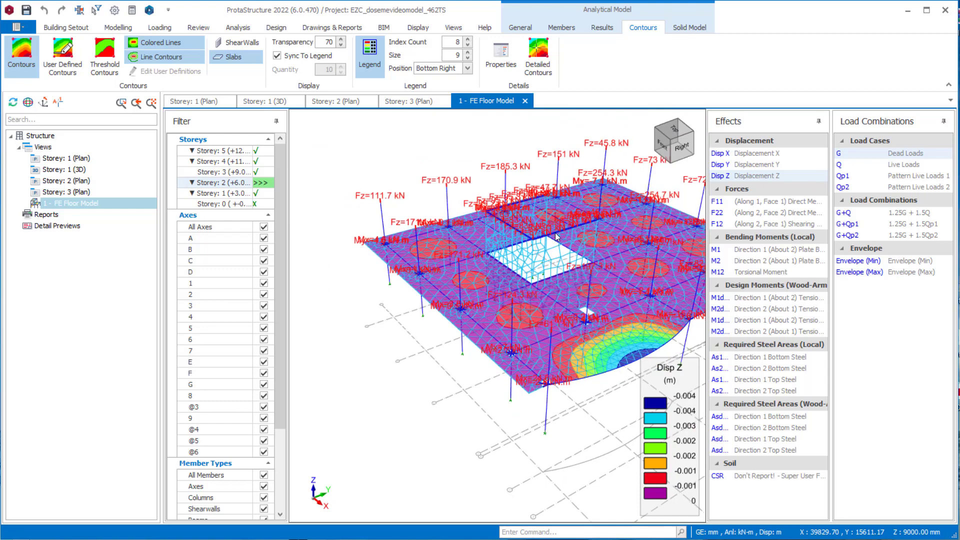
middle_click_drag(536, 251, 481, 248)
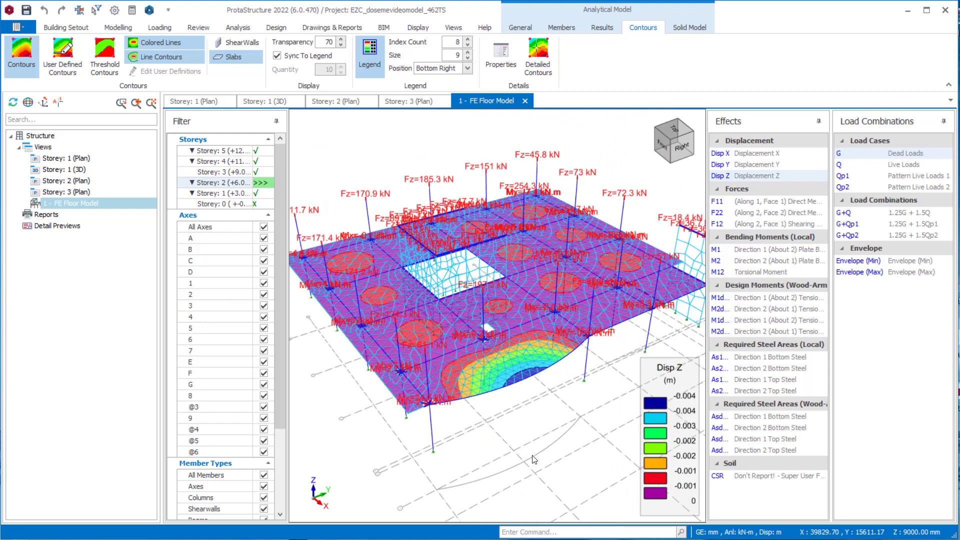
middle_click_drag(533, 459, 608, 440, "shift")
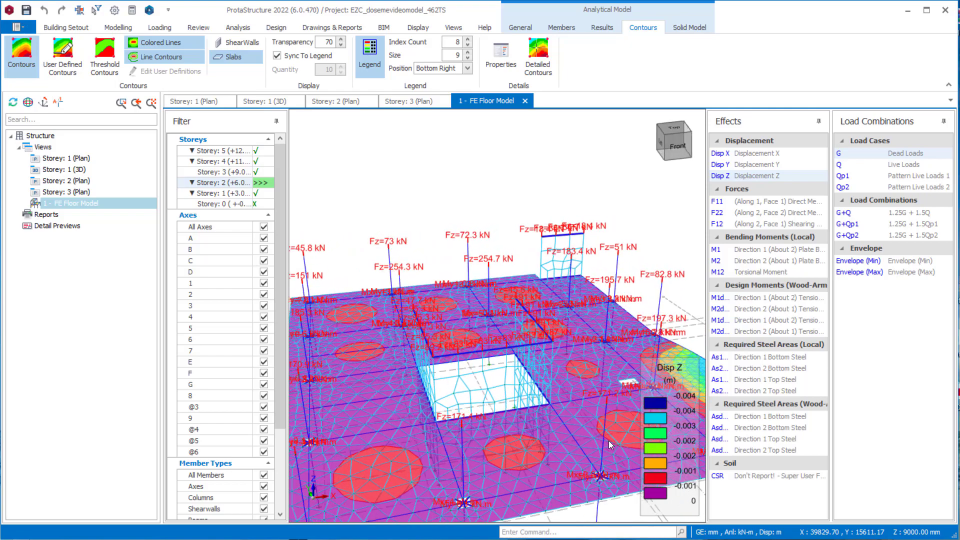
scroll(550, 350, "down", 2)
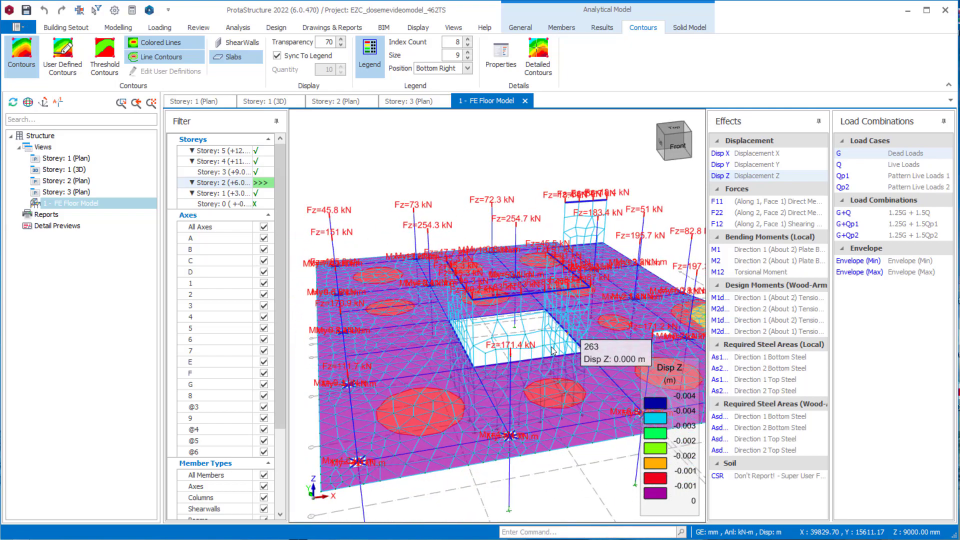
middle_click_drag(548, 354, 551, 347)
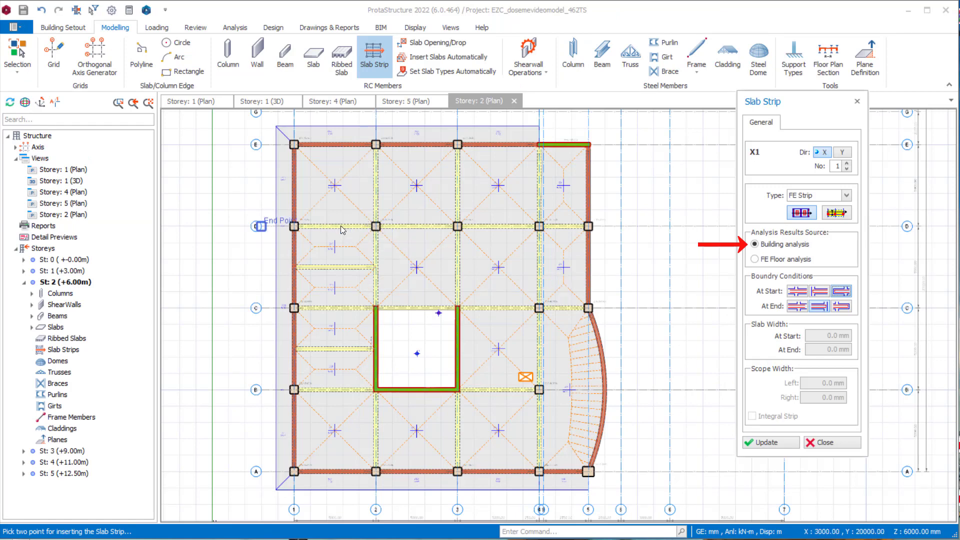
- Insert X-direction FE span strips based on building analysis across the storey 2 slabs between axes D–E and C–D, the second about 21200 mm long
scroll(320, 232, "up", 3)
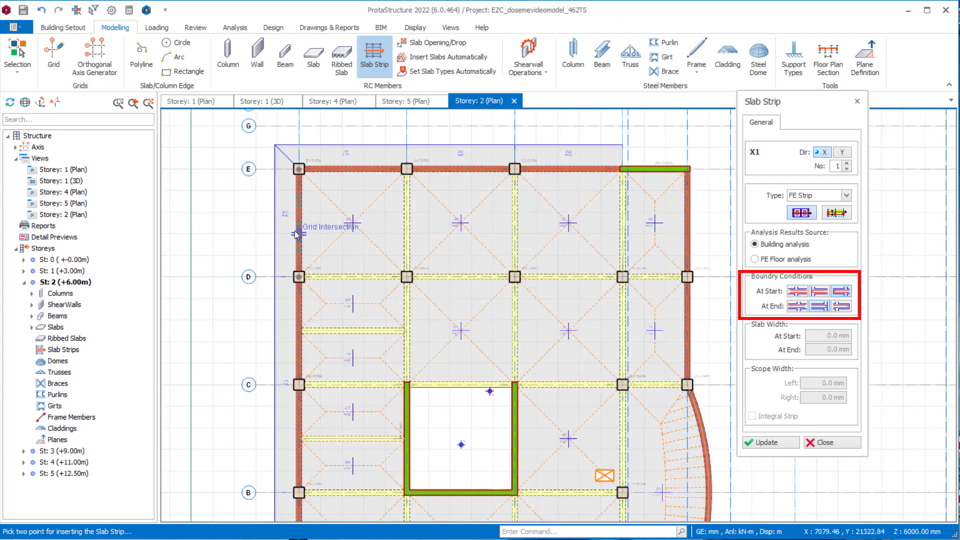
left_click(256, 212)
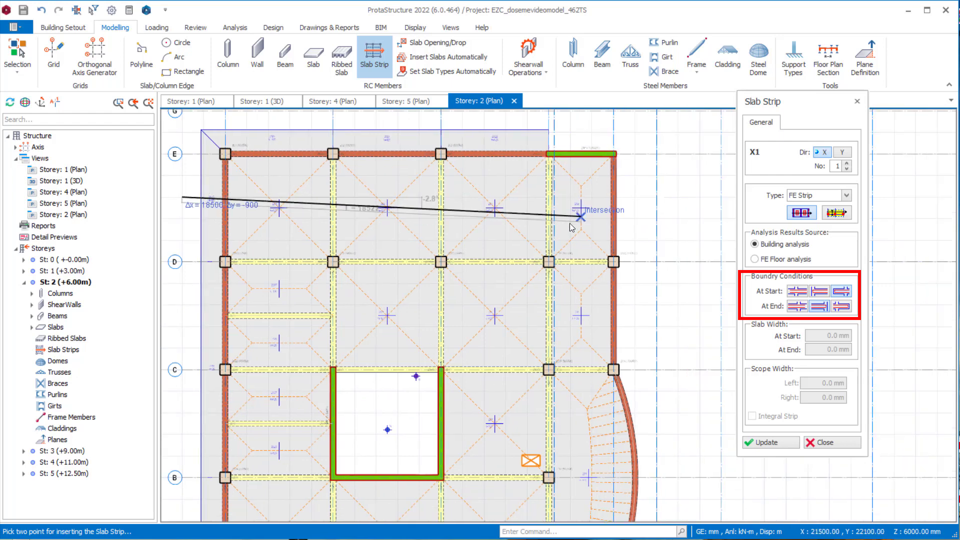
left_click(571, 228)
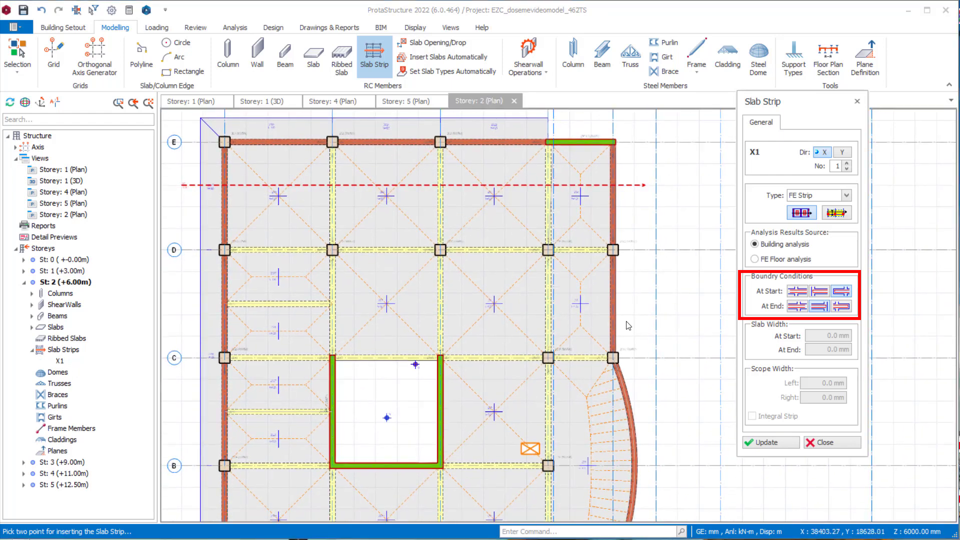
middle_click_drag(387, 295, 402, 246)
left_click(196, 230)
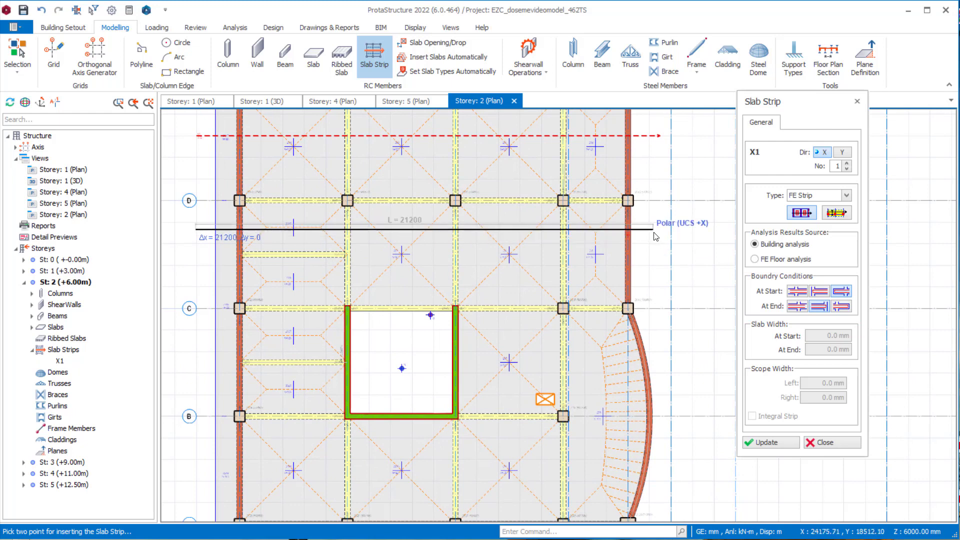
left_click(654, 233)
- Insert an X-direction FE strip about 8600 mm long between axes B and C up to the core, and another across the A–B slabs
middle_click_drag(439, 339, 494, 279)
left_click(254, 275)
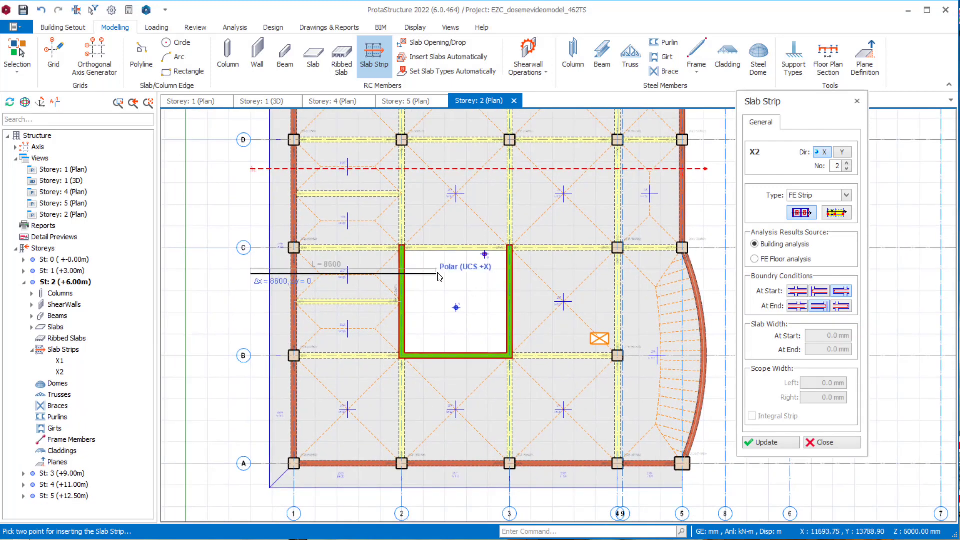
left_click(439, 277)
middle_click_drag(358, 340, 333, 321)
left_click(226, 394)
middle_click_drag(700, 401, 612, 391)
left_click(615, 385)
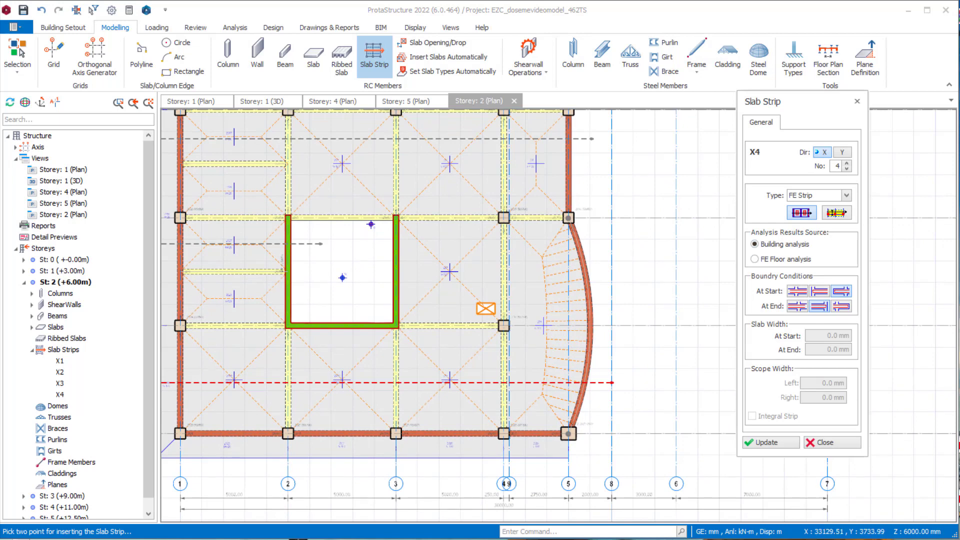
- Insert a Y-direction FE strip between axes 1 and 2 from axis A past axis E, using the third boundary condition at start and end
scroll(471, 340, "down", 4)
middle_click_drag(502, 353, 560, 347)
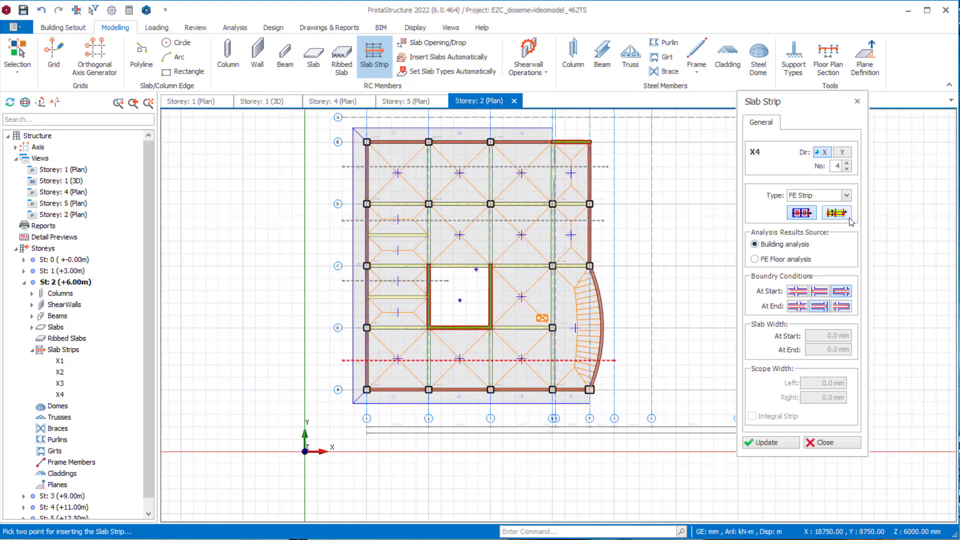
left_click(843, 153)
left_click(840, 292)
left_click(848, 308)
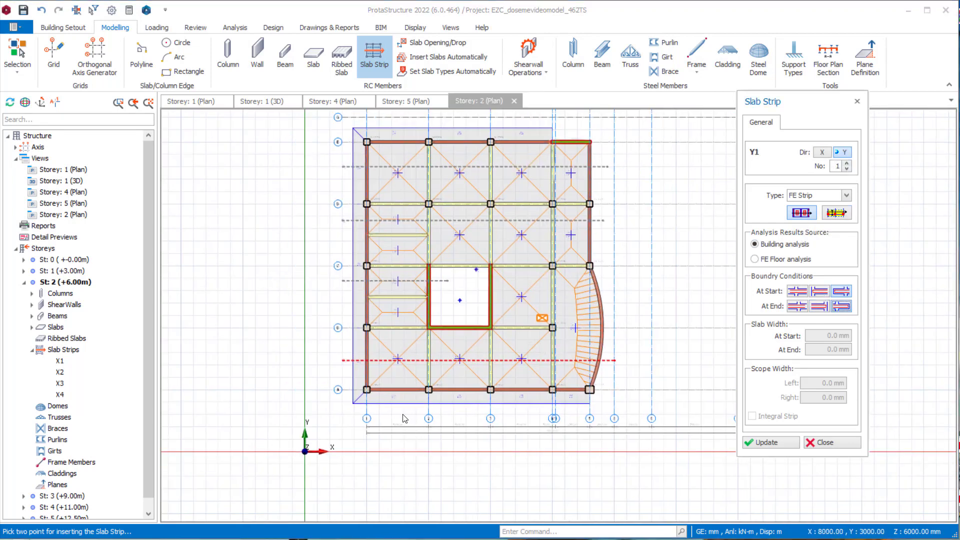
left_click(392, 416)
scroll(403, 120, "up", 2)
middle_click_drag(403, 120, 425, 167)
left_click(421, 158)
middle_click_drag(440, 245, 401, 152)
- Insert a Y-direction FE strip between axes 2 and 3 from below axis A into the core, using the second end boundary condition
left_click(820, 306)
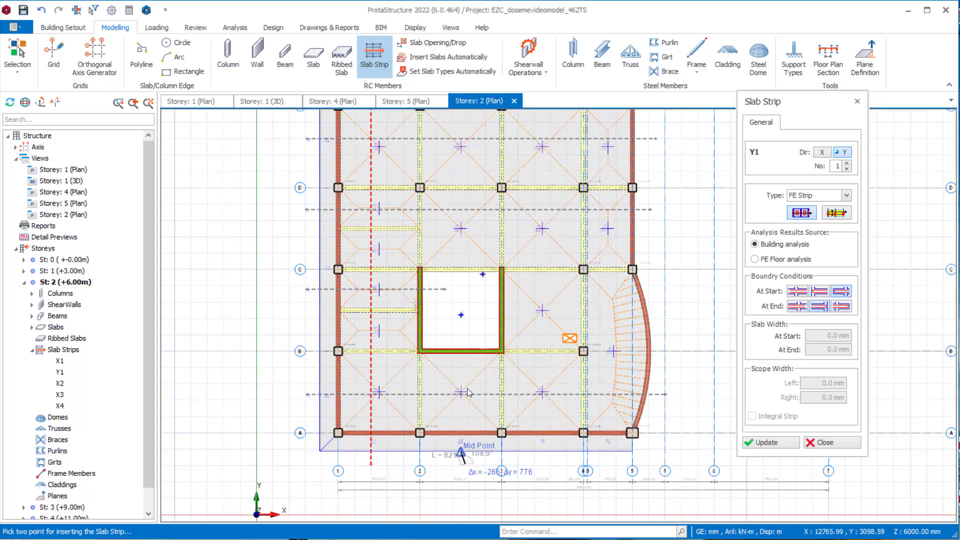
left_click(463, 453)
left_click(464, 316)
middle_click_drag(463, 315, 463, 403)
- Insert a Y-direction FE strip about 13400 mm long from the core past axis E, with the second start and third end boundary conditions
left_click(819, 291)
left_click(840, 306)
left_click(460, 371)
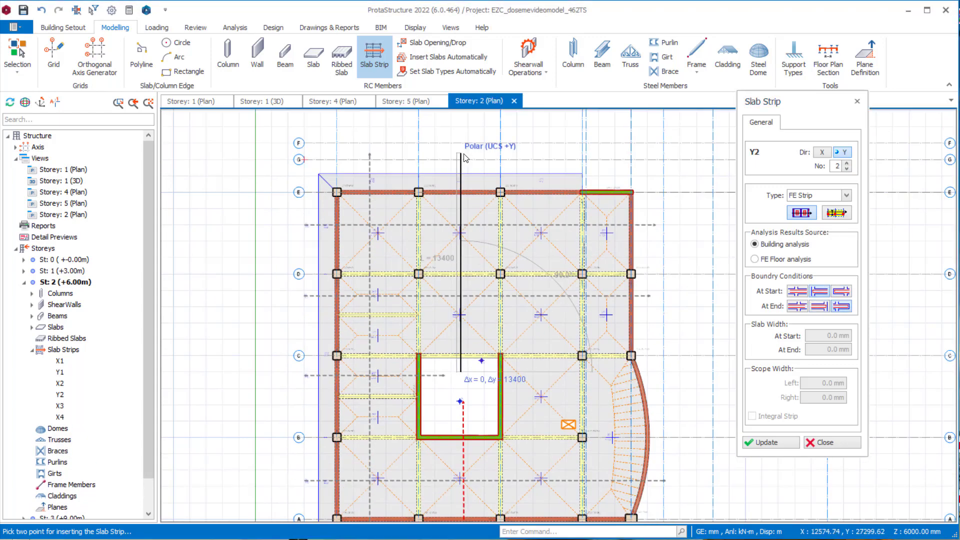
left_click(460, 155)
- Insert a Y-direction FE strip between axes 3 and 4 from below axis A past axis E, with the third start and second end boundary conditions
scroll(460, 154, "down", 2)
left_click(824, 307)
left_click(842, 291)
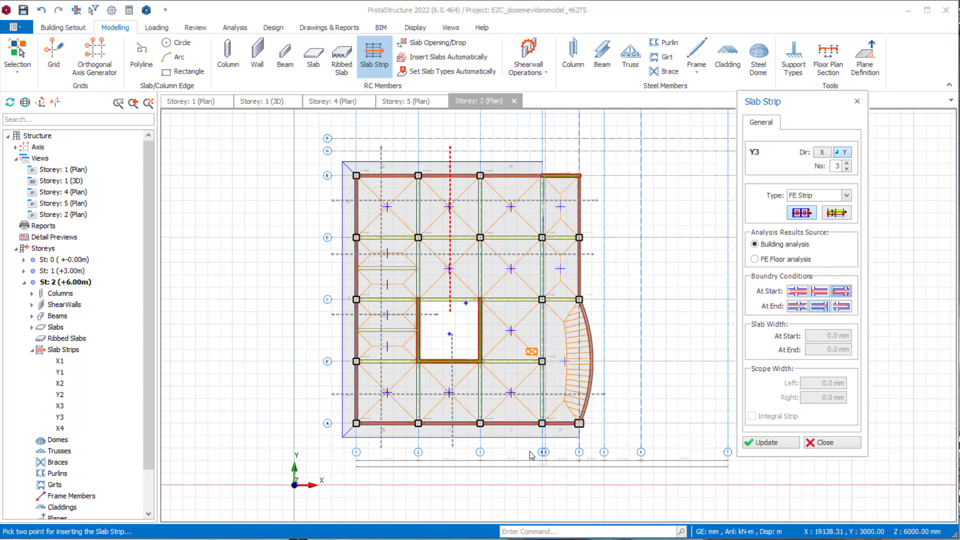
left_click(517, 450)
left_click(518, 145)
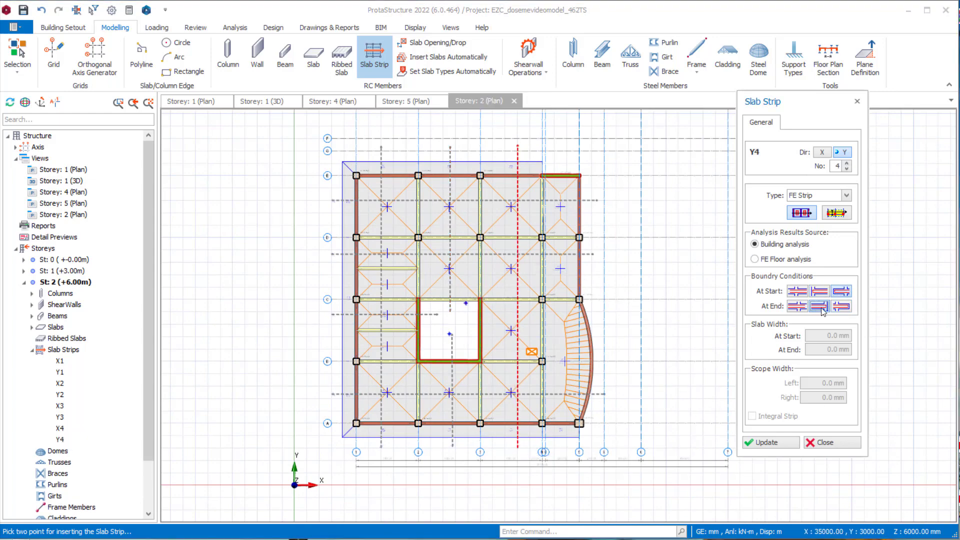
- Insert a Y-direction FE strip between axes 4 and 5 from below axis A past axis E and finish inserting strips
scroll(566, 451, "up", 2)
left_click(562, 448)
middle_click_drag(571, 207, 549, 314)
left_click(540, 166)
key("Escape")
- Open the properties of the Y-direction FE strip between axes 3 and 4 and update it
double_click(481, 168)
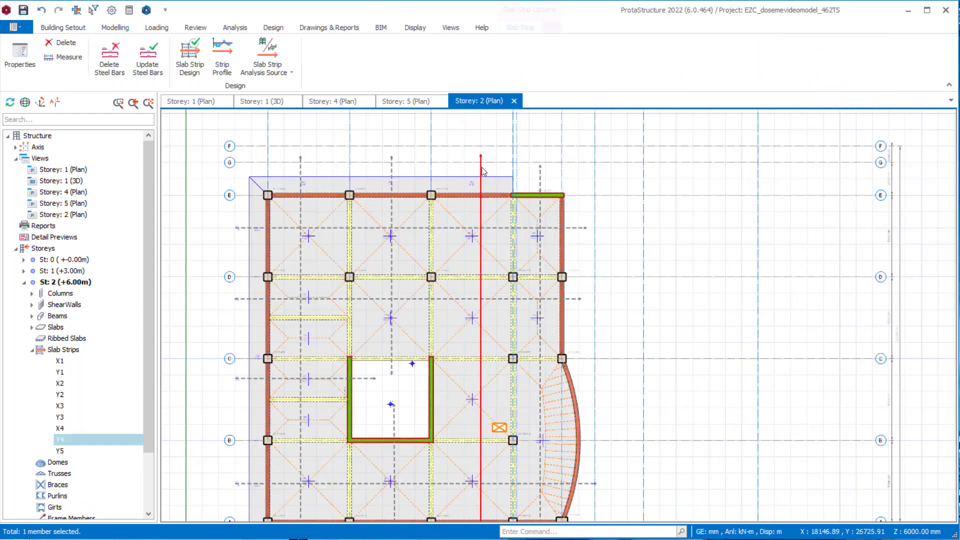
left_click(765, 442)
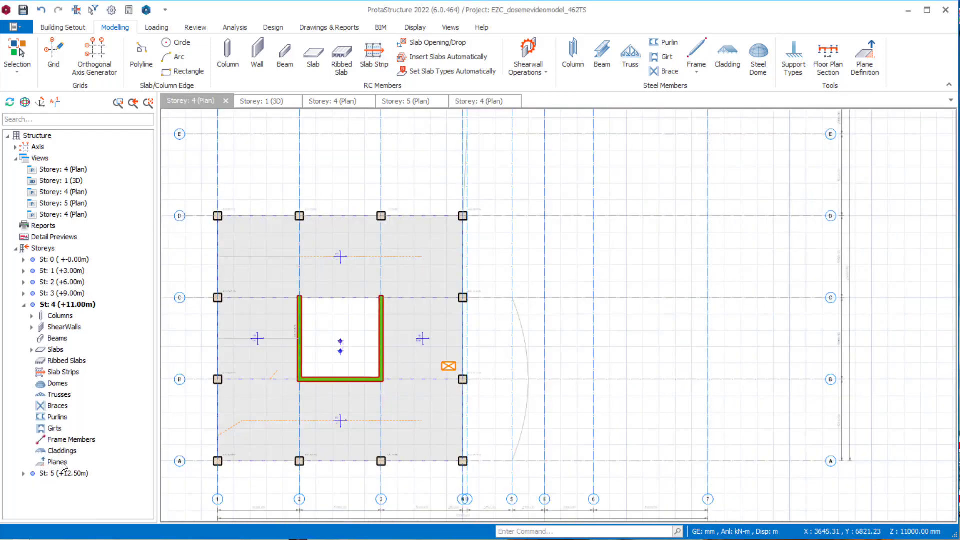
middle_click_drag(354, 379, 493, 361)
- Set up a new slab strip on storey 4 as X-direction number 1, using the second FE strip type based on building analysis
scroll(493, 361, "up", 2)
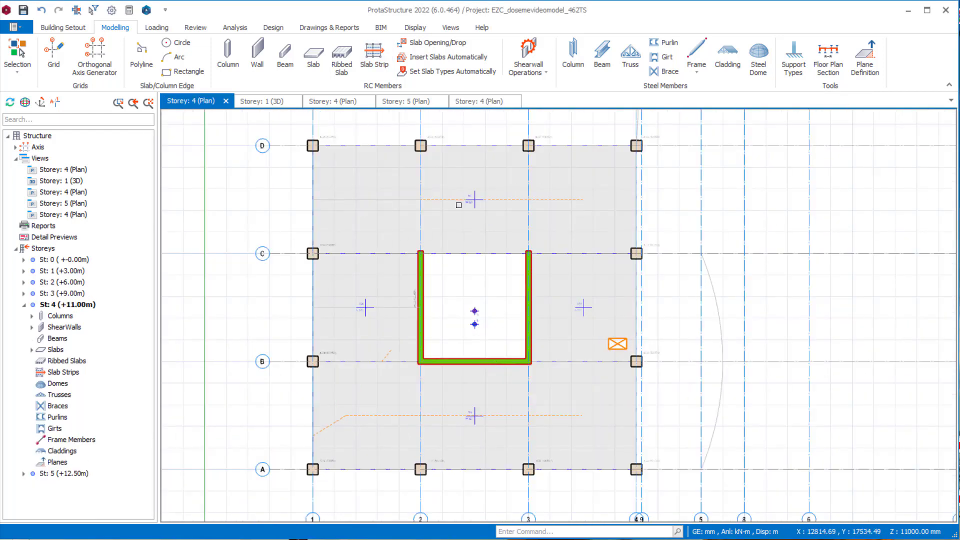
left_click(374, 56)
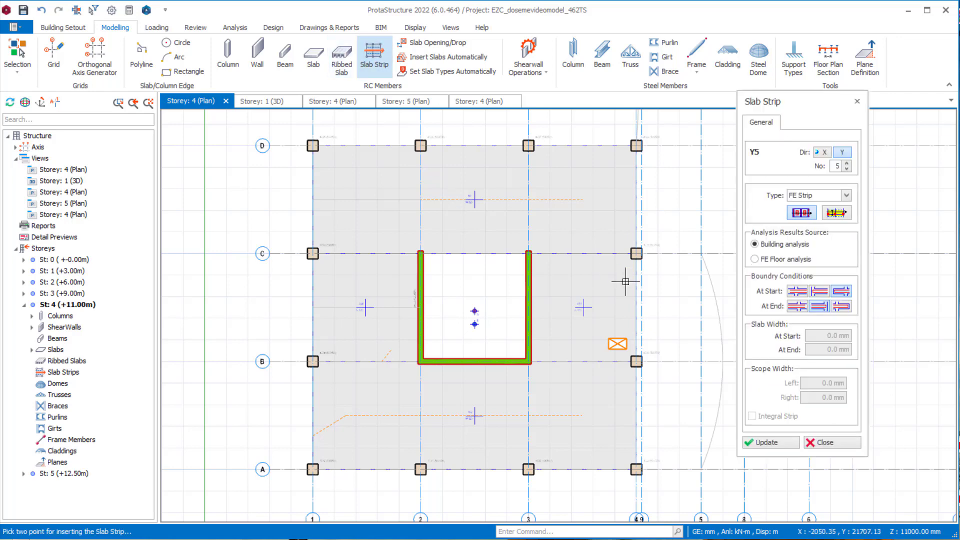
middle_click_drag(623, 282, 598, 280)
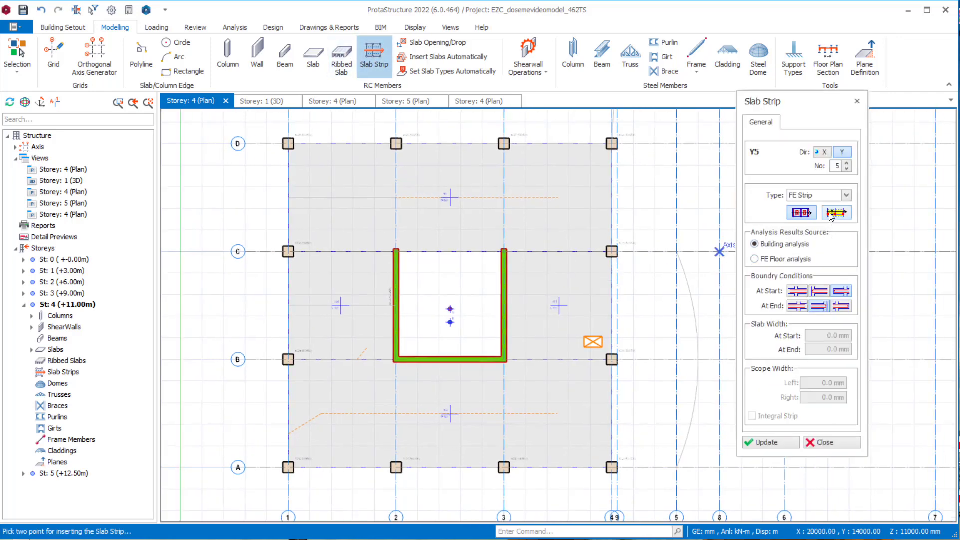
left_click(825, 153)
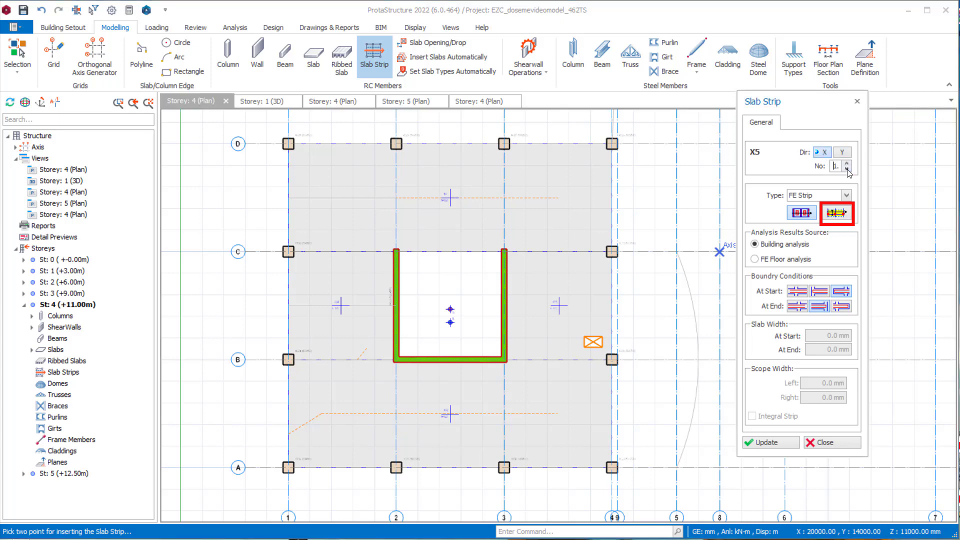
left_click(843, 214)
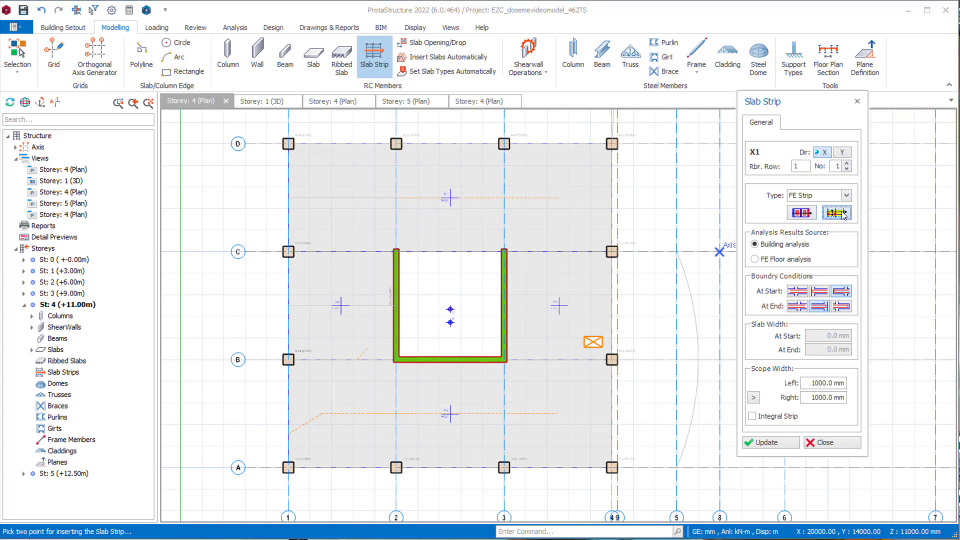
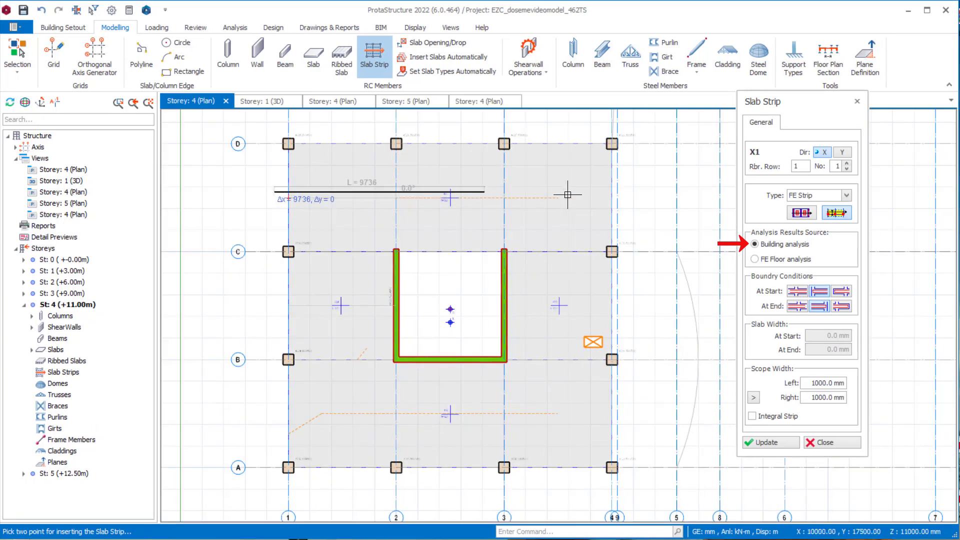
- Insert X-direction FE strips between axes C and D from before axis 1 past axis 4, and between B and C from before axis 1 past axis 2
left_click(643, 192)
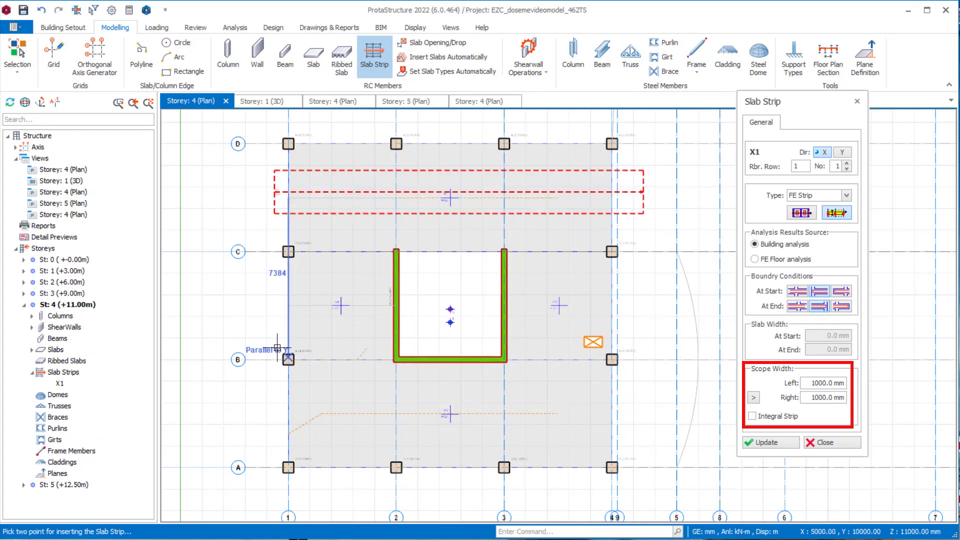
left_click(261, 304)
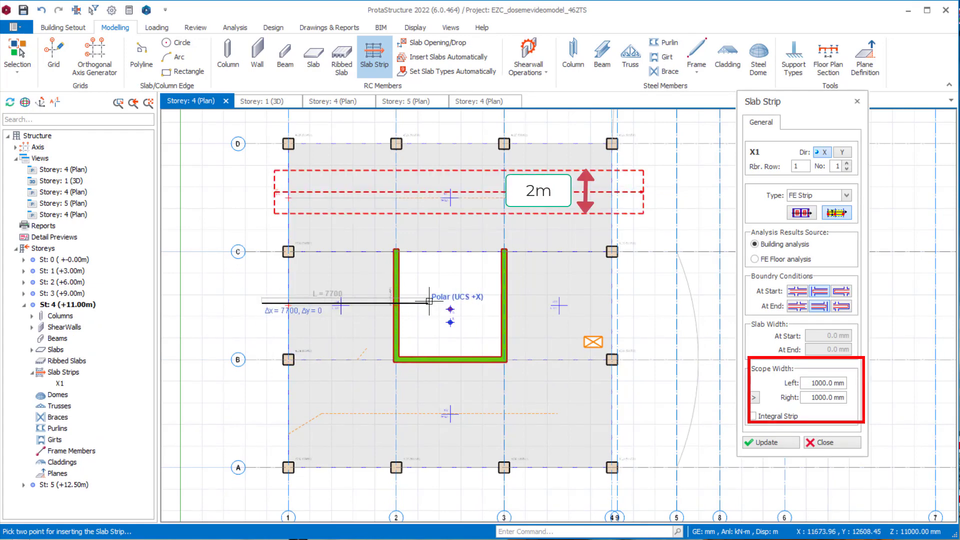
left_click(428, 303)
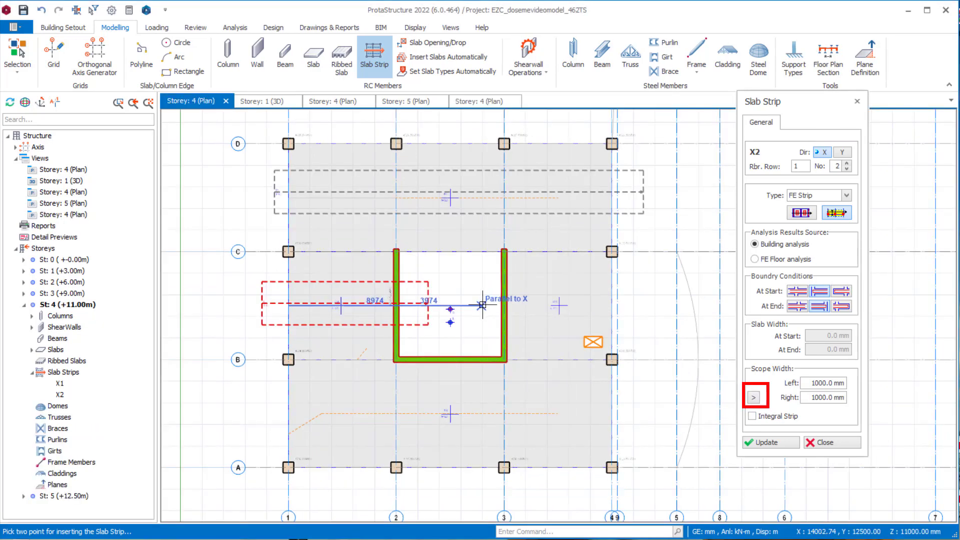
- Insert X-direction FE strips from inside the core past axis 4 between B and C, and across axes 1 to 4 between A and B, then finish
left_click(483, 304)
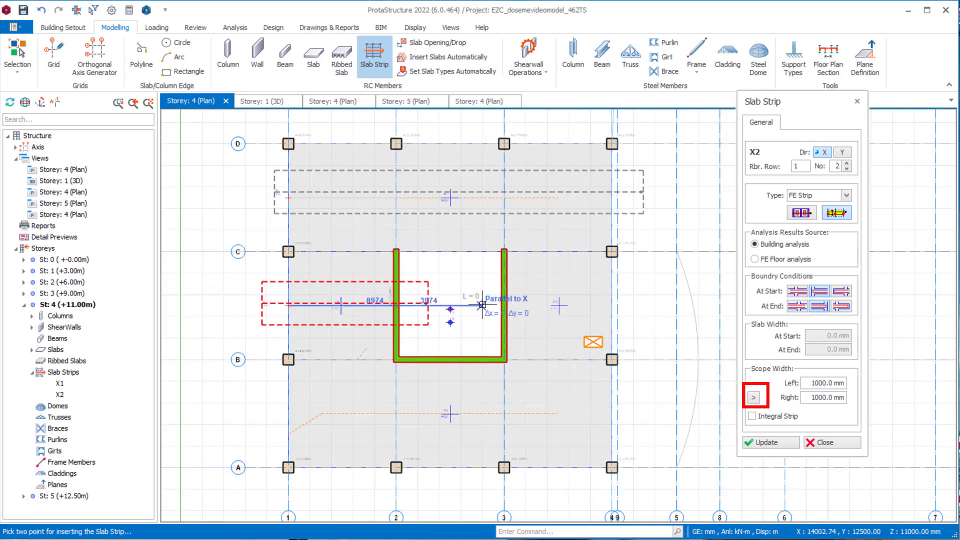
left_click(632, 304)
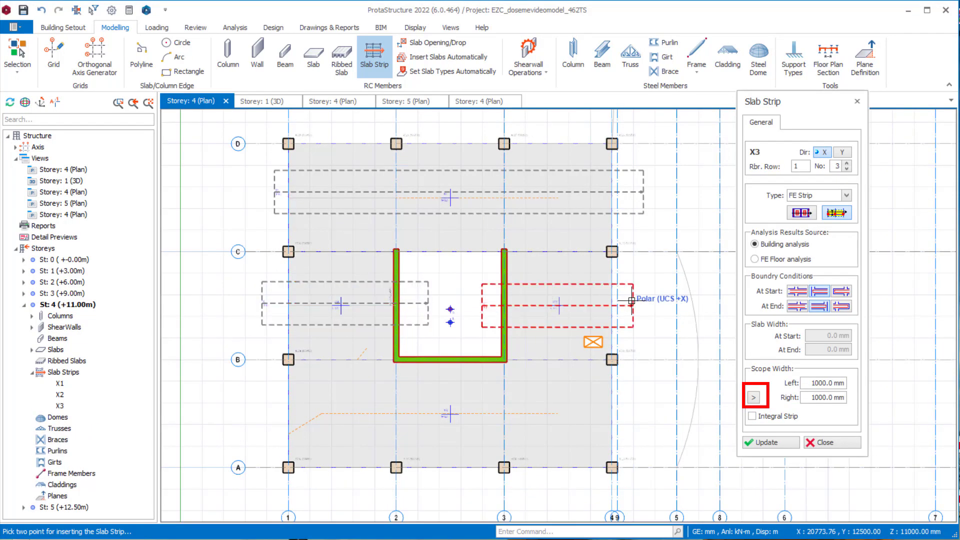
left_click(264, 416)
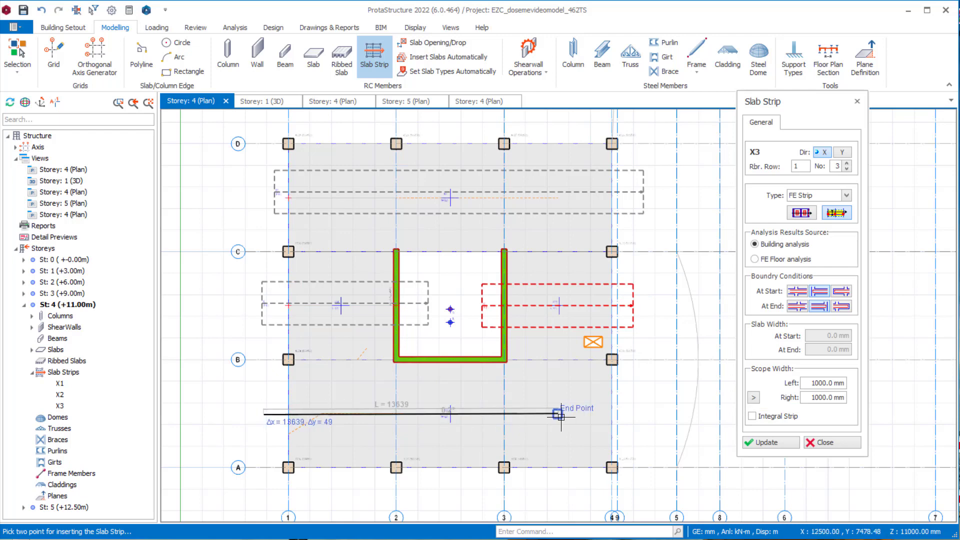
left_click(640, 412)
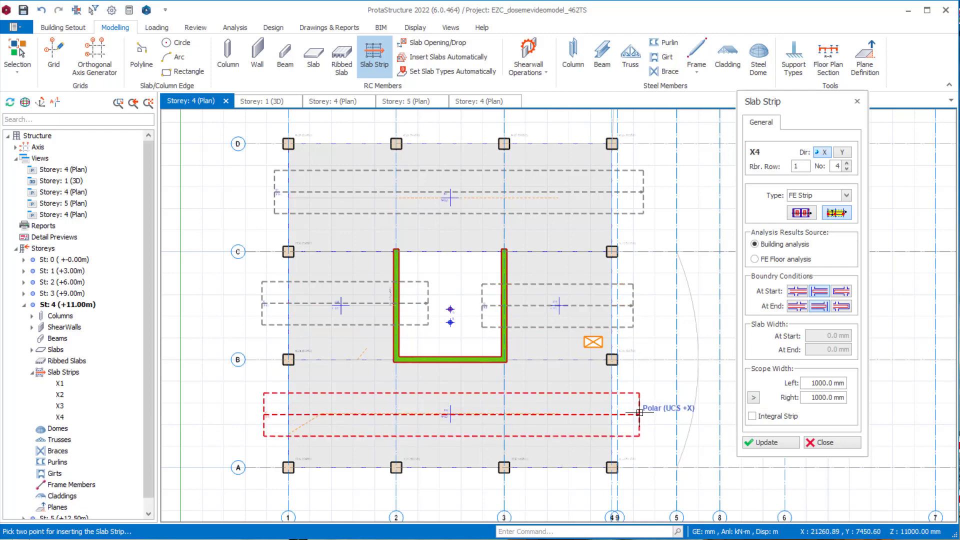
scroll(267, 416, "up", 3)
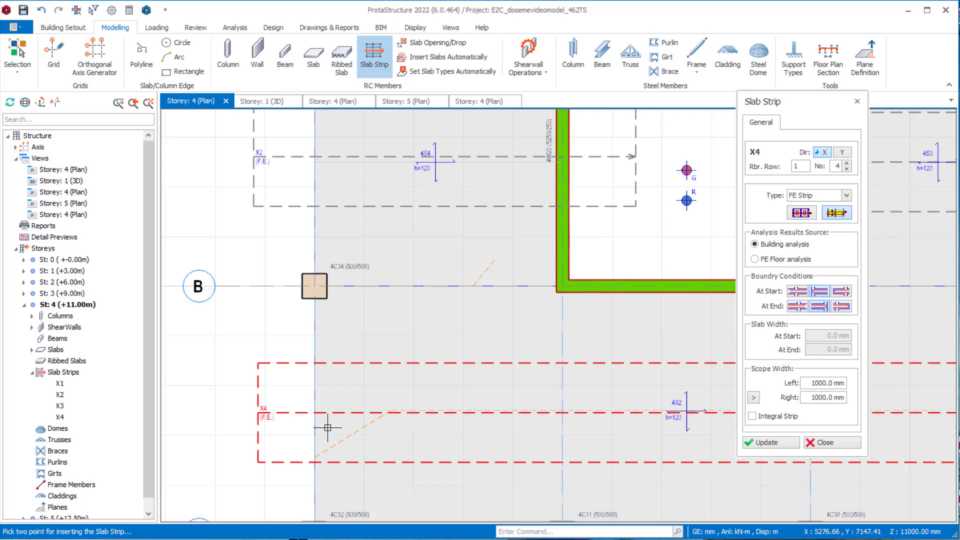
key("Escape")
scroll(328, 418, "down", 3)
middle_click_drag(347, 246, 283, 334)
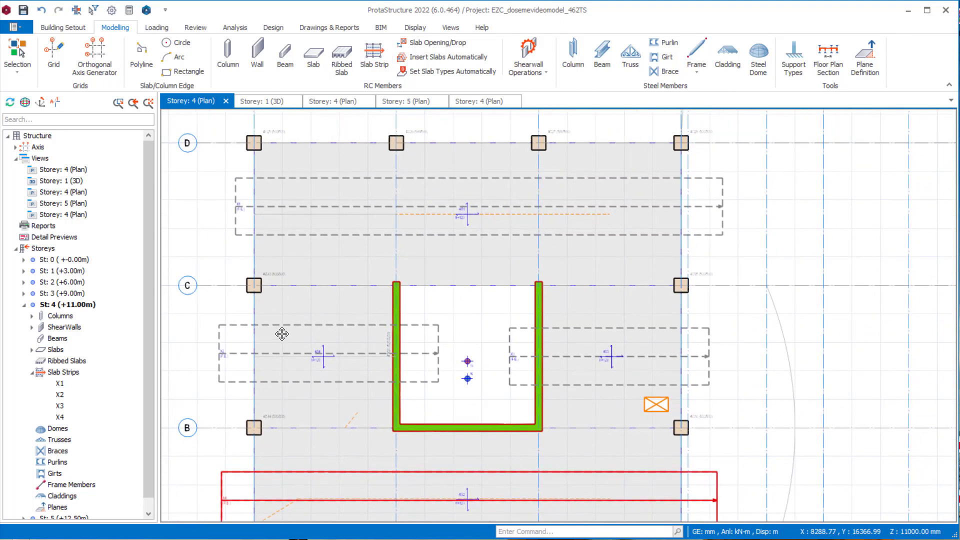
- Extend strip X1's left scope width to axis D at the column on axis 1, giving 2233.7 mm, and update it
left_click(243, 207)
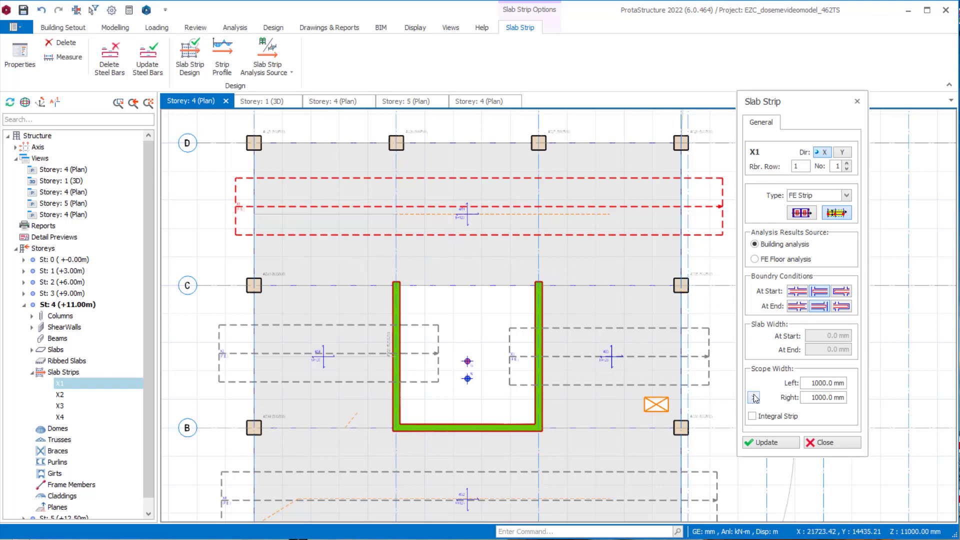
left_click(847, 384)
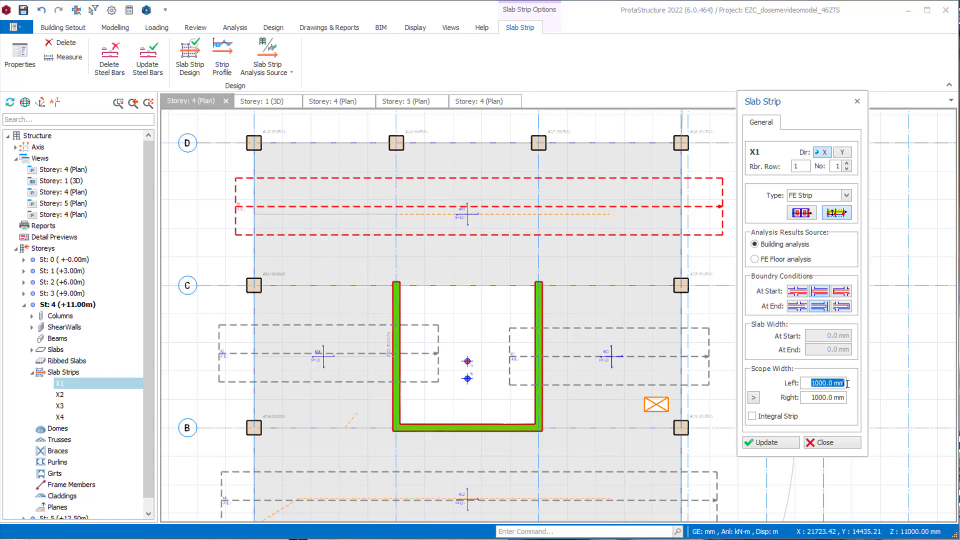
left_click(754, 398)
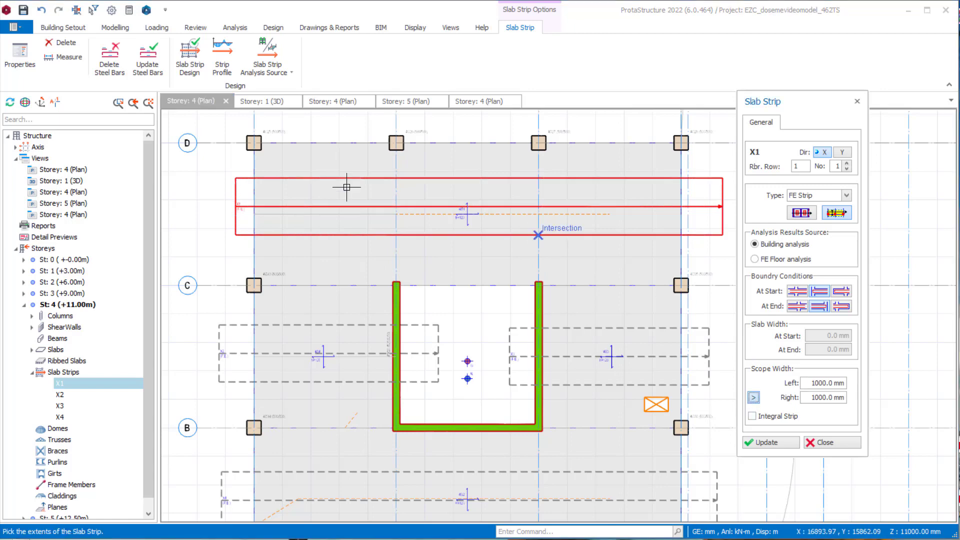
scroll(223, 164, "up", 1)
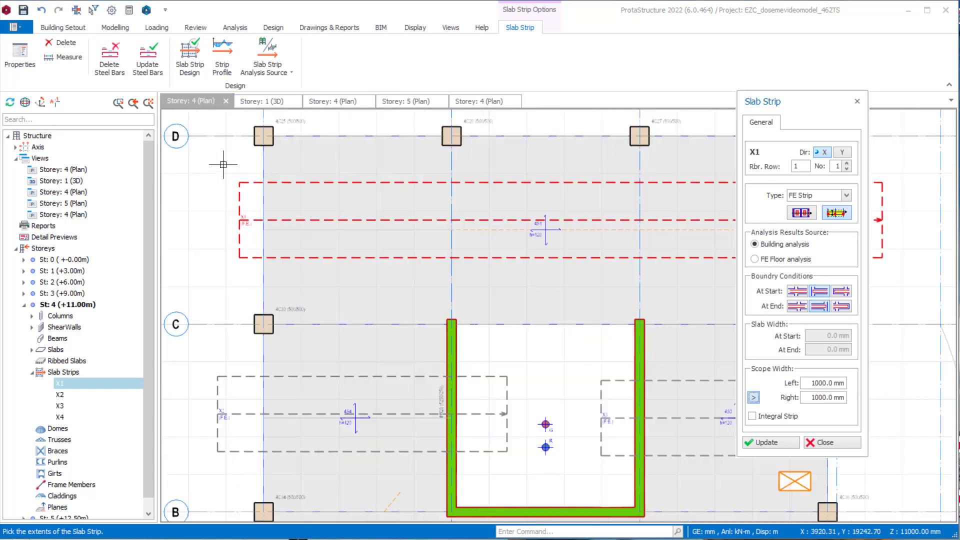
left_click(263, 137)
left_click(773, 445)
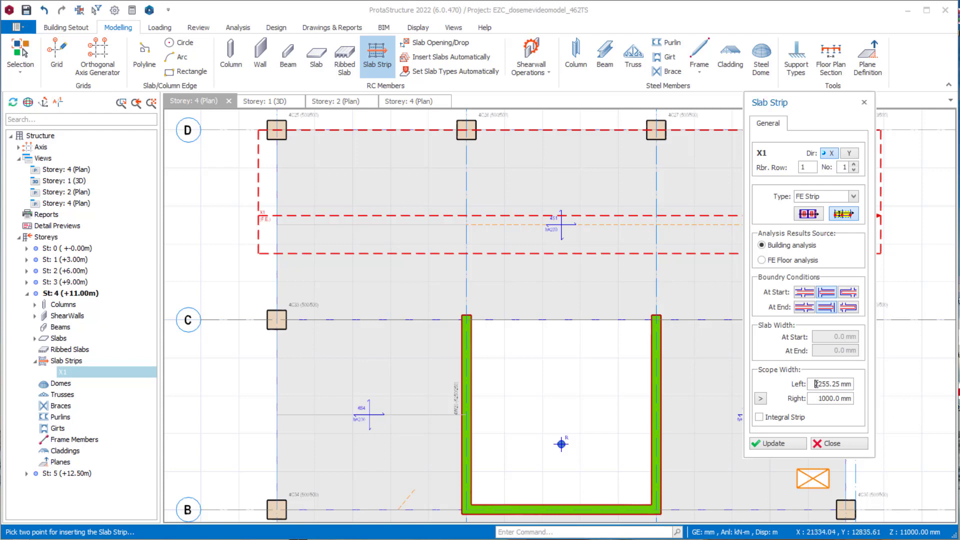
left_click_drag(816, 383, 850, 384)
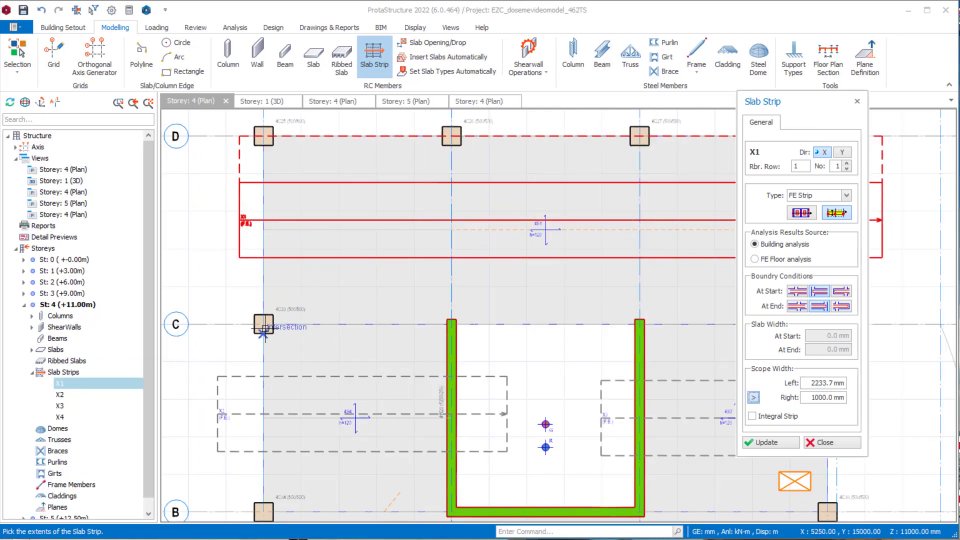
- Extend strip X1's right scope width to axis C at the column on axis 1, giving 2766.3 mm, and update it
left_click(264, 328)
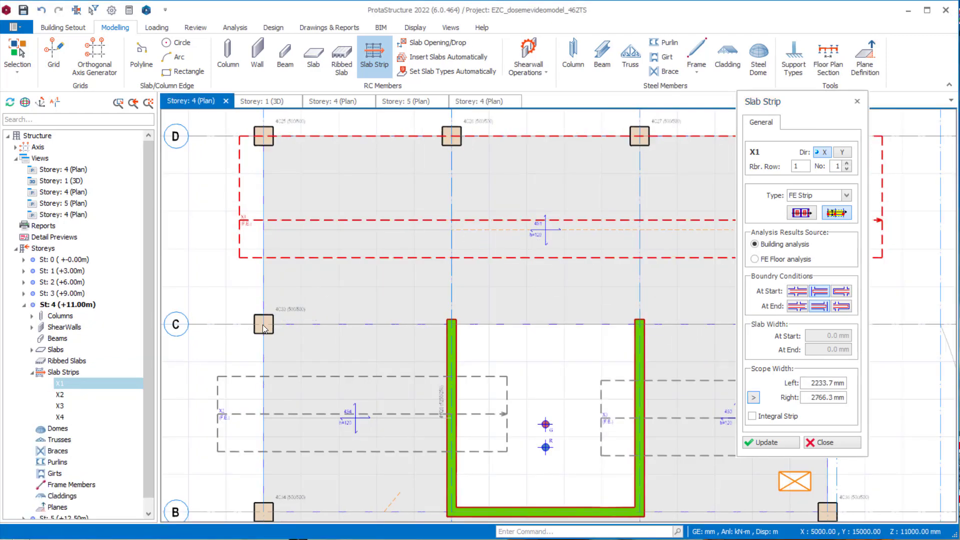
left_click(764, 442)
scroll(554, 334, "down", 2)
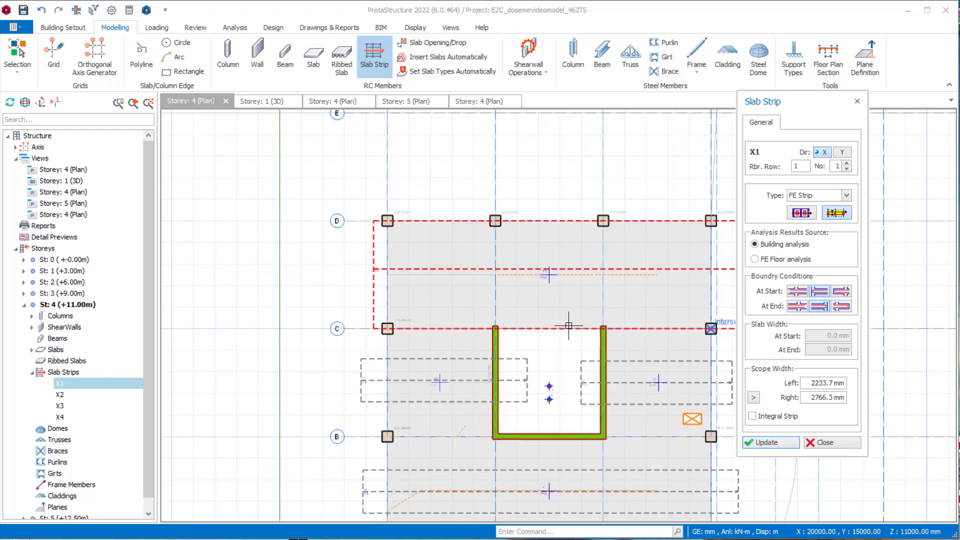
middle_click_drag(569, 326, 471, 295)
scroll(510, 307, "up", 2)
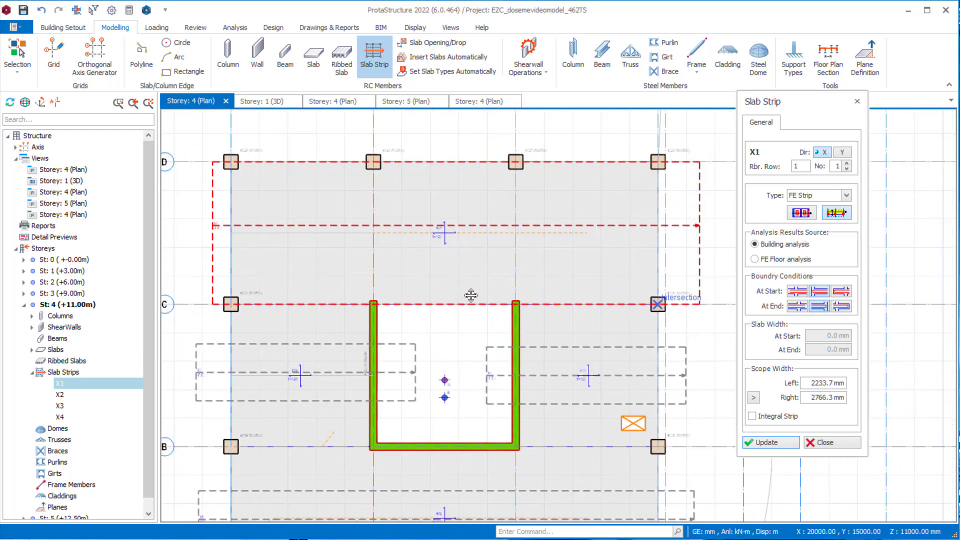
left_click(780, 443)
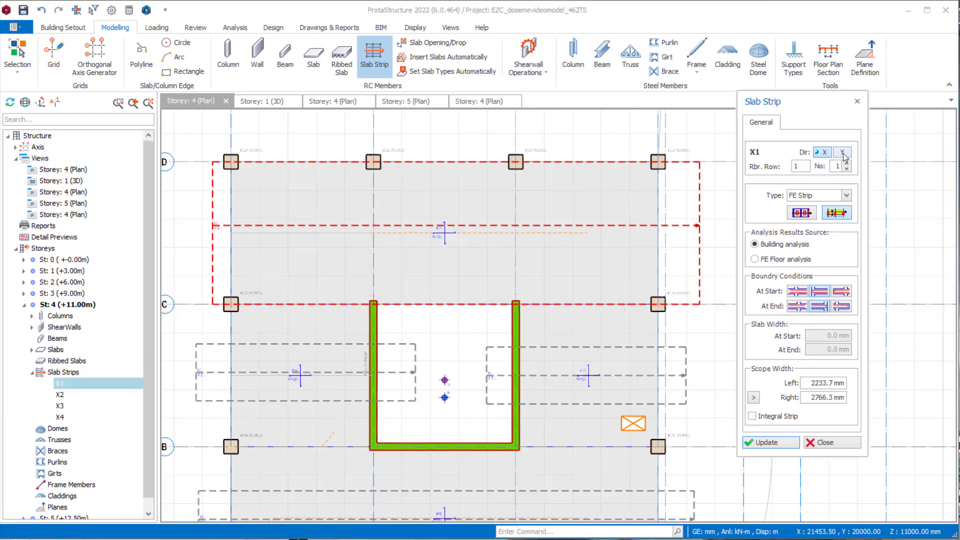
- Insert a Y-direction FE strip, number 1, between axes 1 and 2 from below axis A past axis D
left_click(843, 152)
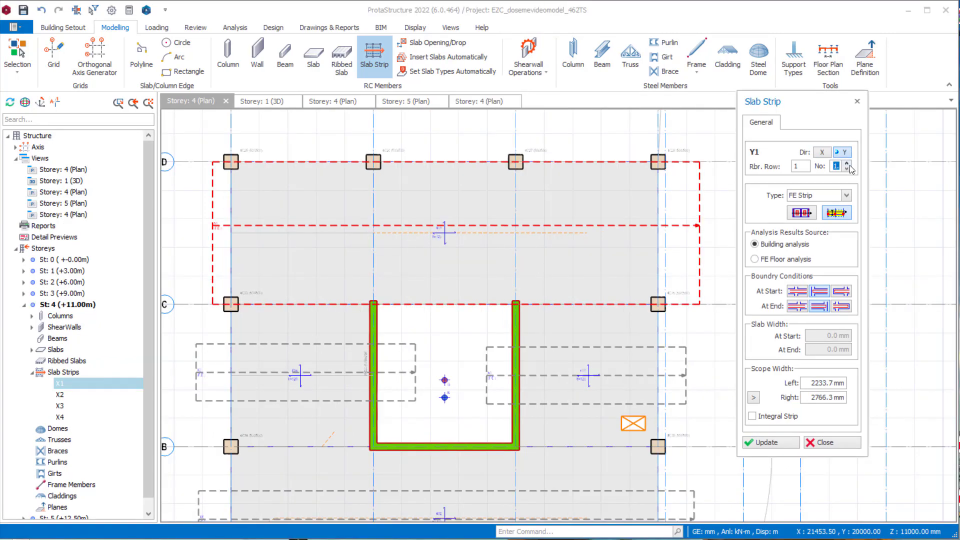
scroll(700, 365, "down", 1)
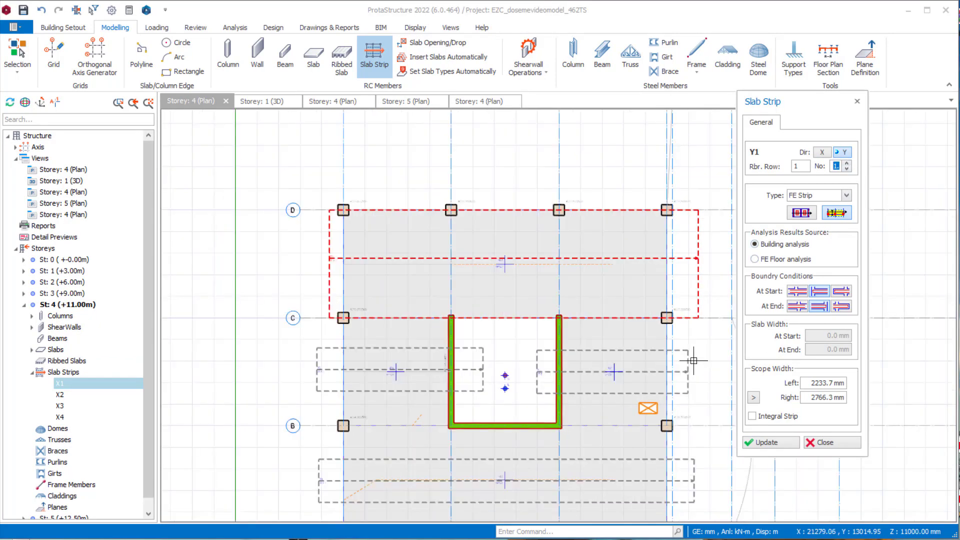
middle_click_drag(615, 376, 603, 296)
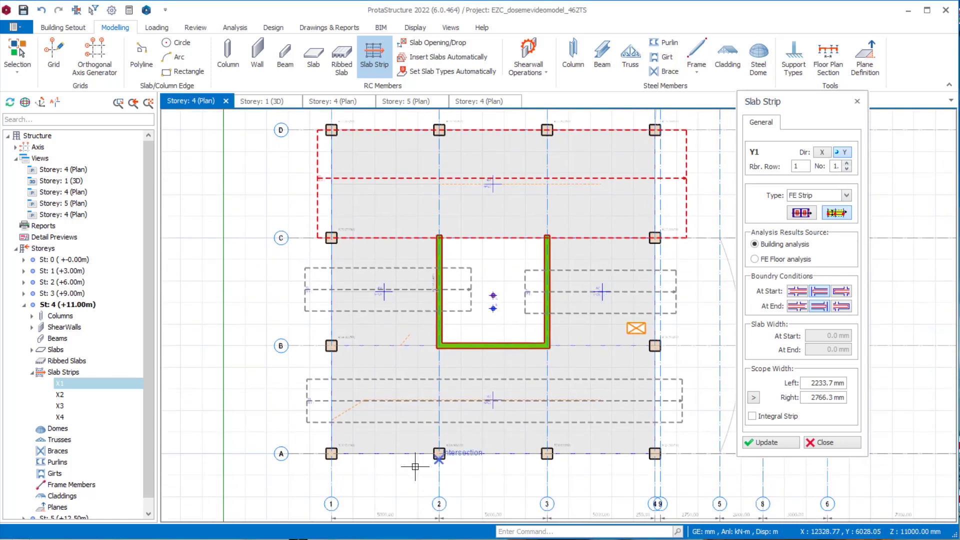
left_click(385, 473)
middle_click_drag(377, 248, 377, 352)
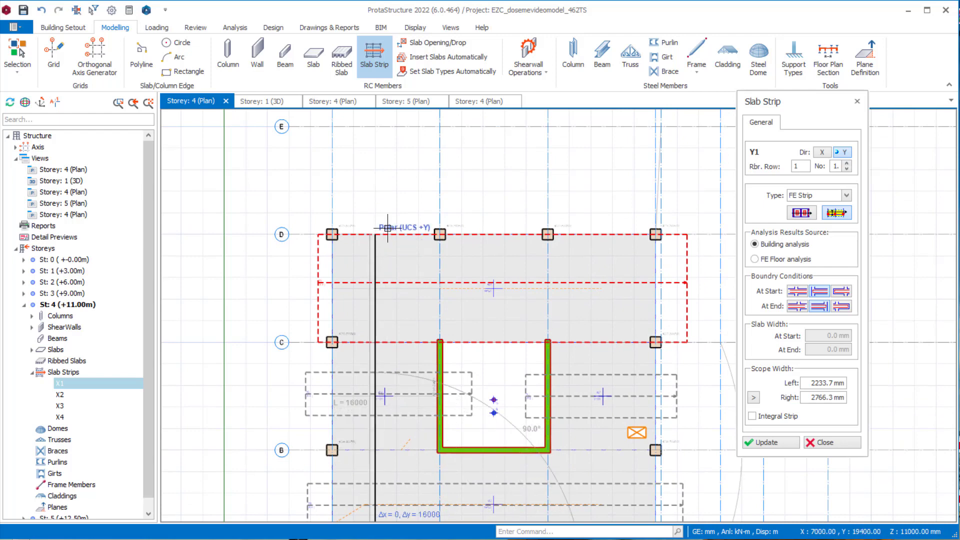
left_click(385, 208)
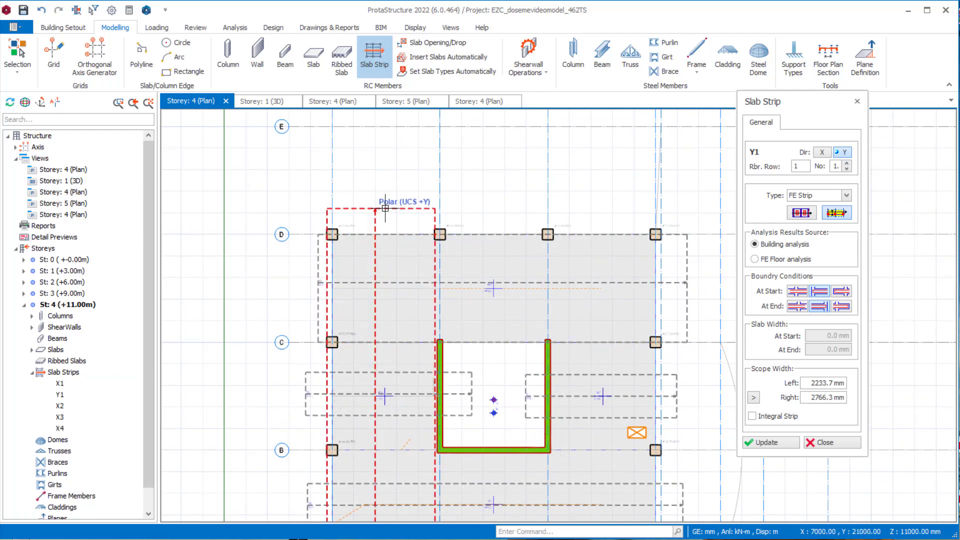
- Set strip Y1's left scope width to 2000 mm by picking its extent at axis 1, and update it
left_click(754, 397)
middle_click_drag(319, 276, 360, 317)
scroll(376, 298, "up", 3)
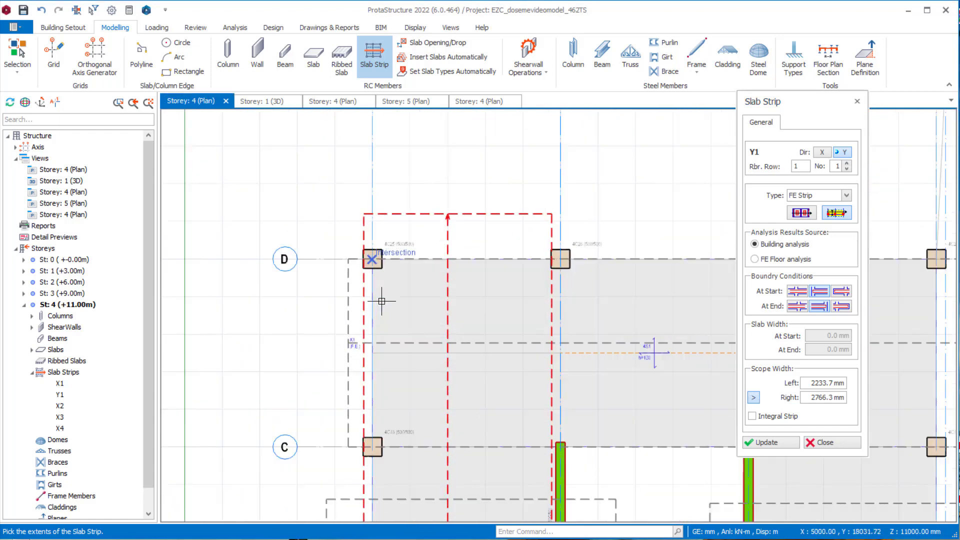
left_click(373, 259)
left_click(777, 444)
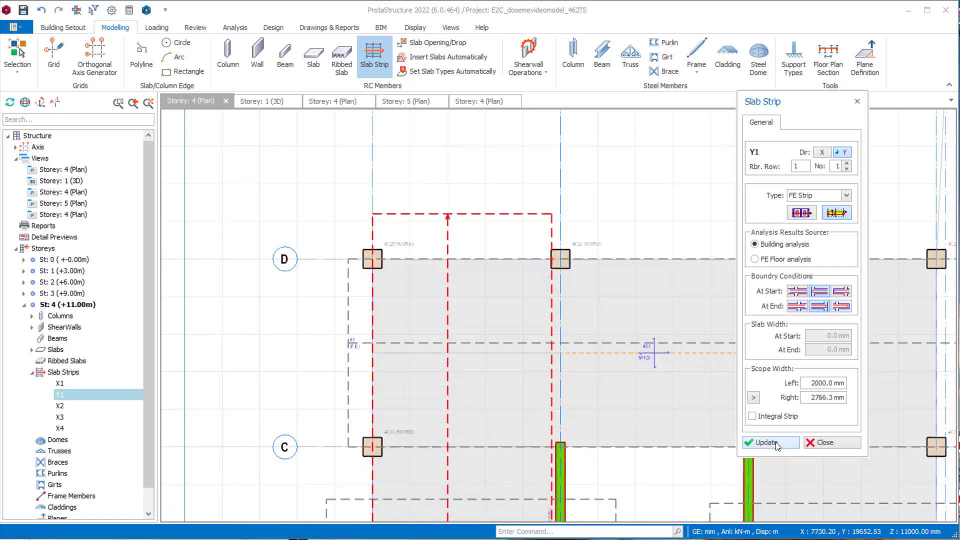
- Set strip Y1's right scope width to 3000 mm by picking its extent at axis 2, and update it
left_click(753, 399)
left_click(549, 256)
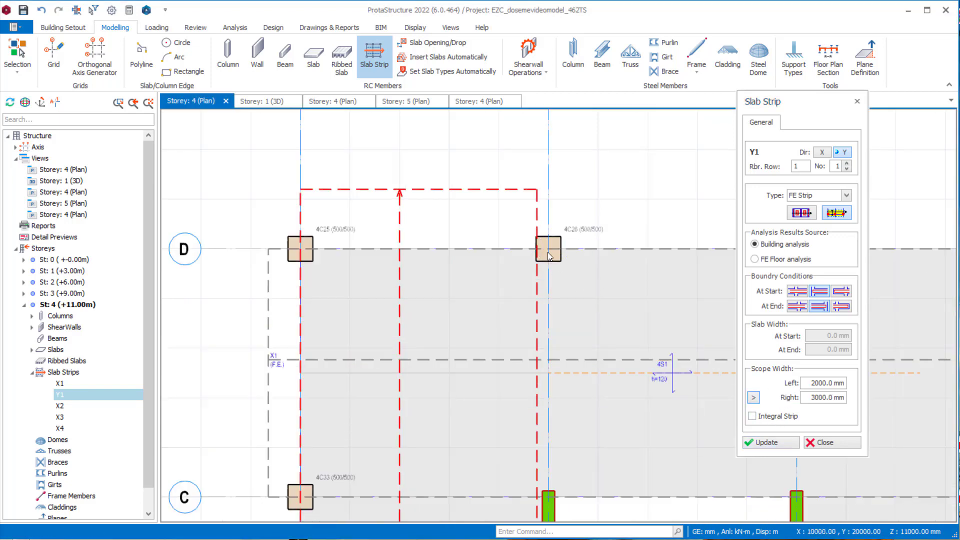
left_click(756, 442)
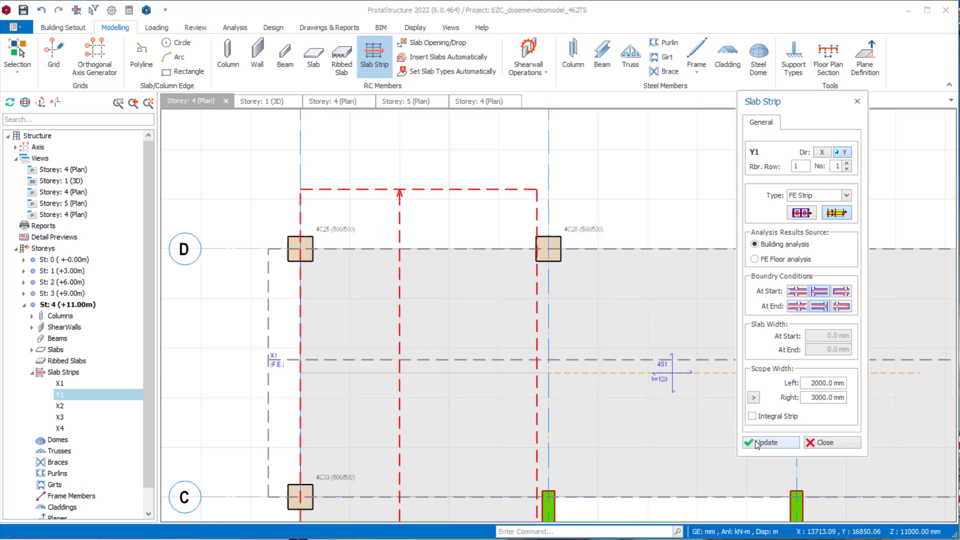
scroll(696, 390, "down", 5)
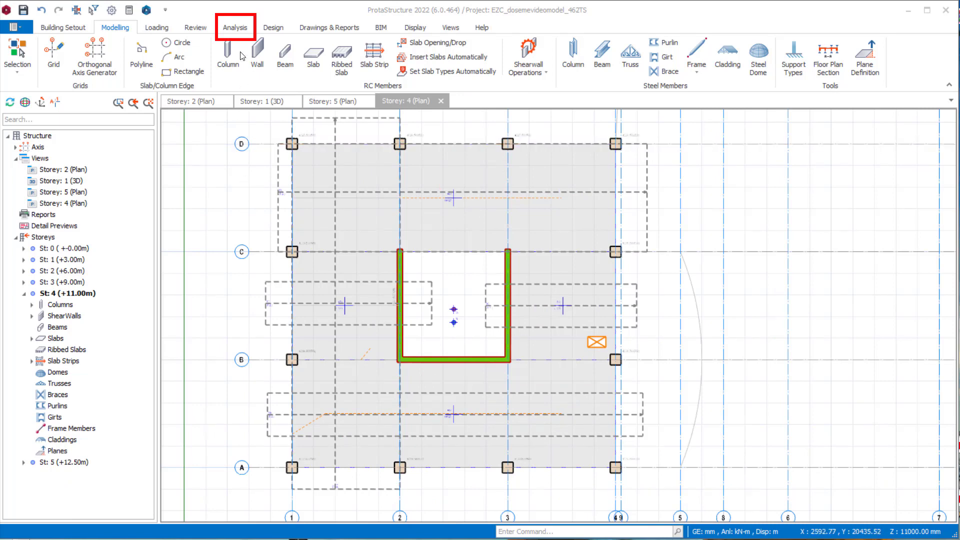
- Include slabs in the building analysis model and select storeys 2 (+6.00m) and 4 (+11.00m) for finite element meshing
left_click(238, 30)
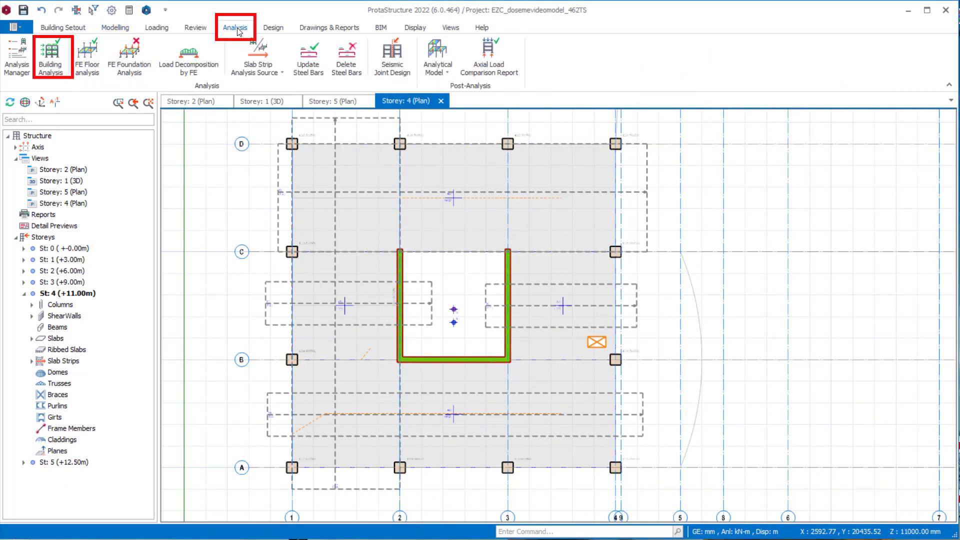
left_click(60, 54)
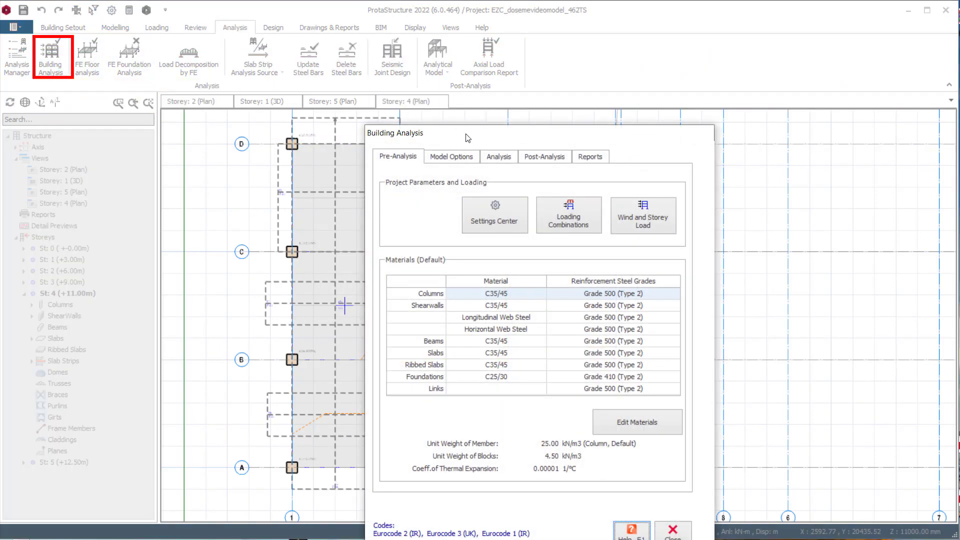
left_click(390, 91)
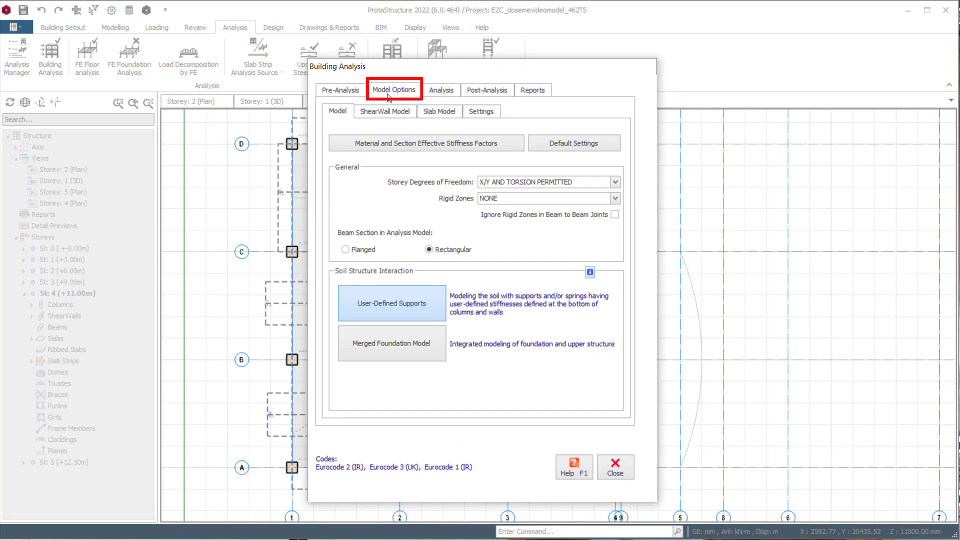
left_click(431, 112)
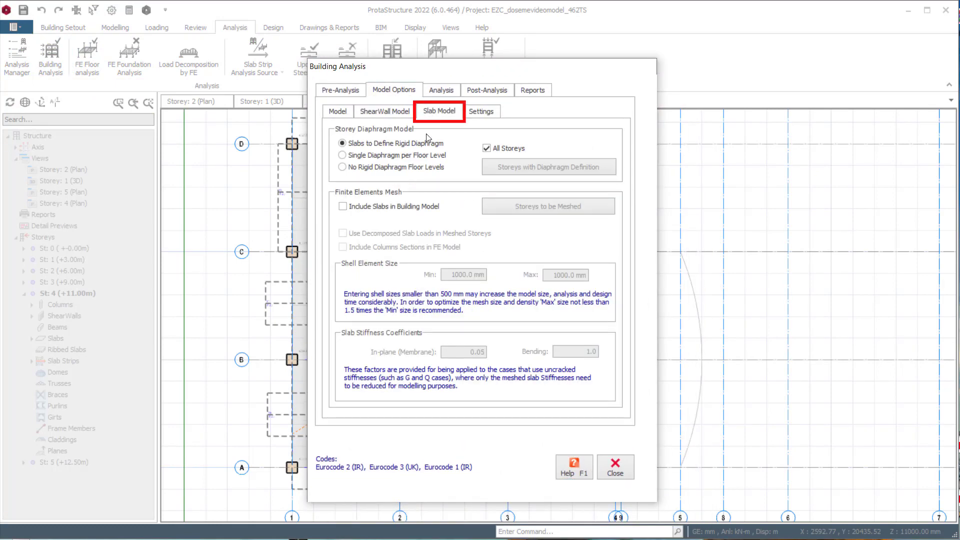
left_click(381, 210)
left_click(510, 210)
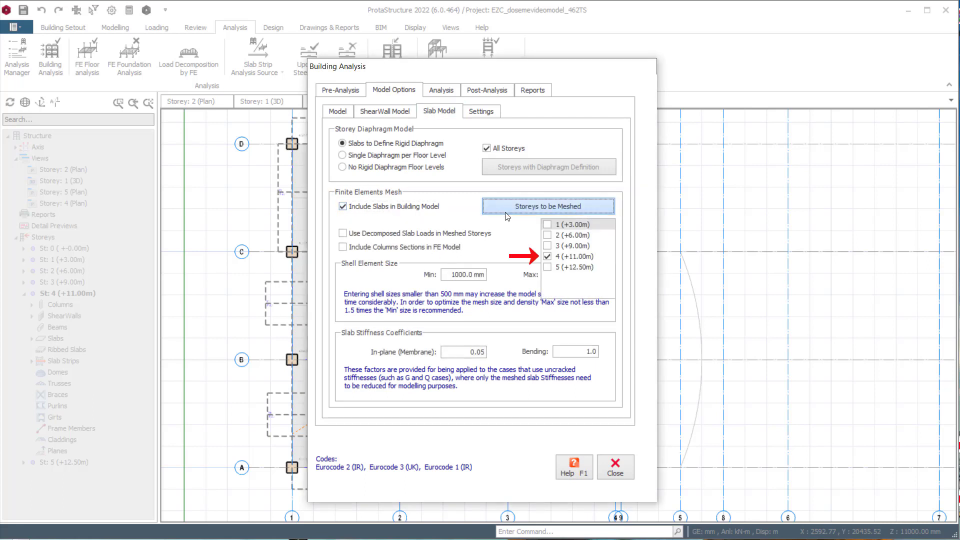
left_click(575, 257)
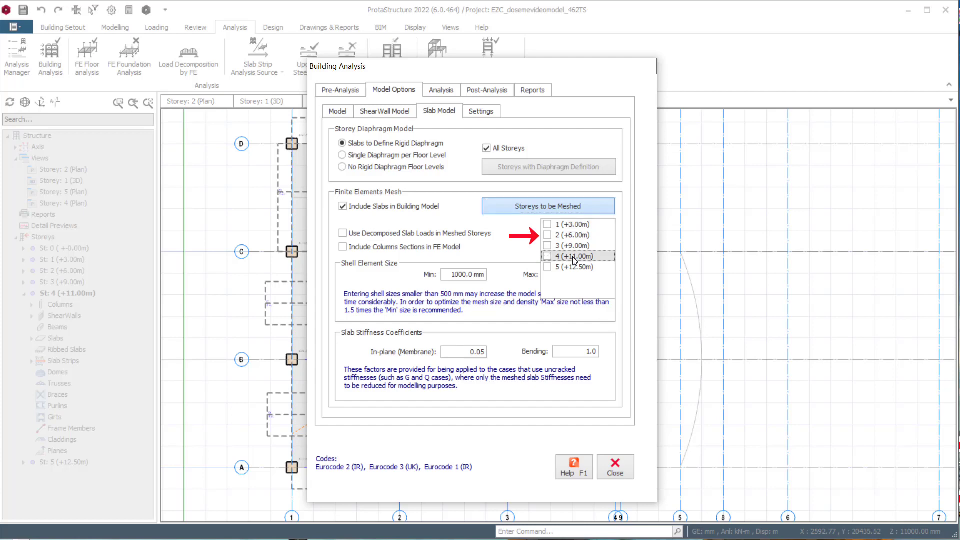
left_click(566, 236)
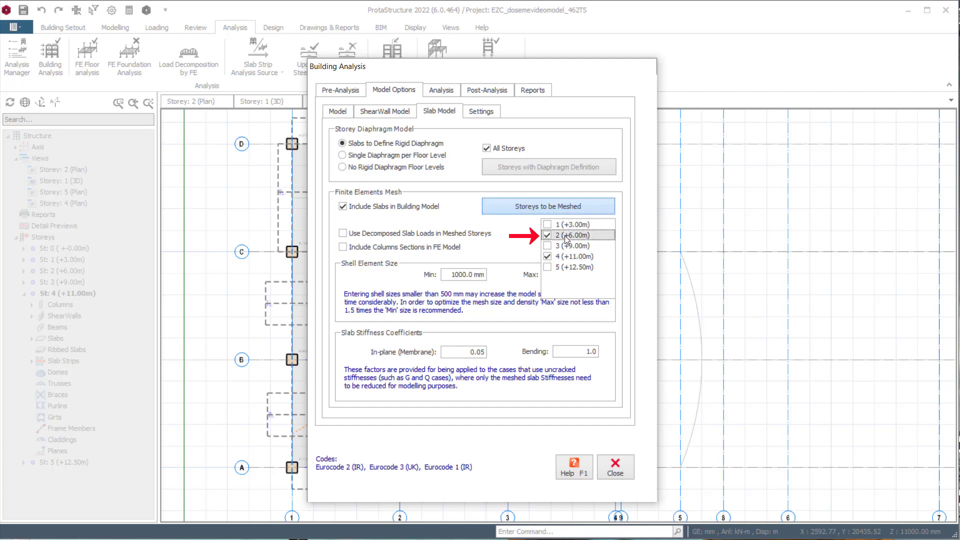
left_click(529, 209)
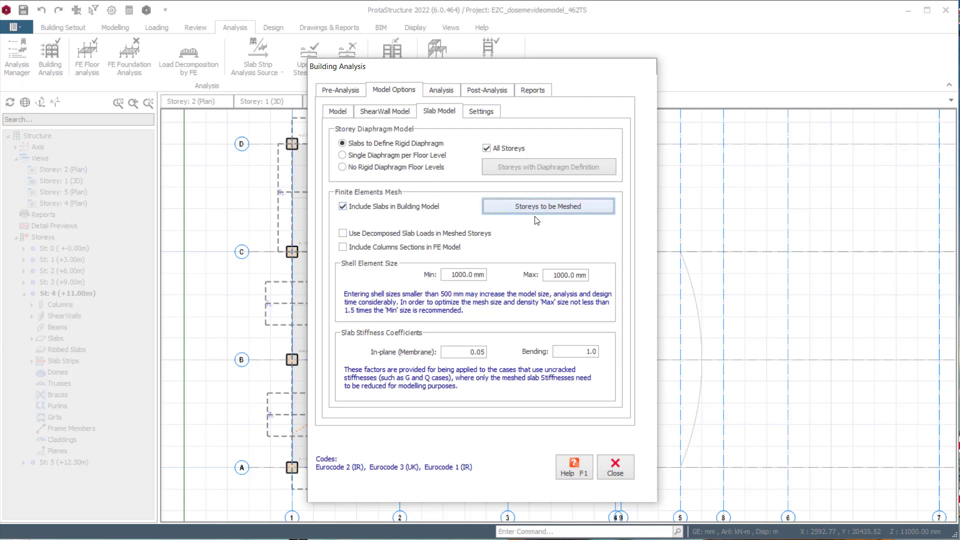
- Set the minimum shell element size to 800 mm and review the maximum size and the in-plane and bending slab stiffness coefficients
left_click(452, 274)
left_click_drag(452, 273, 522, 285)
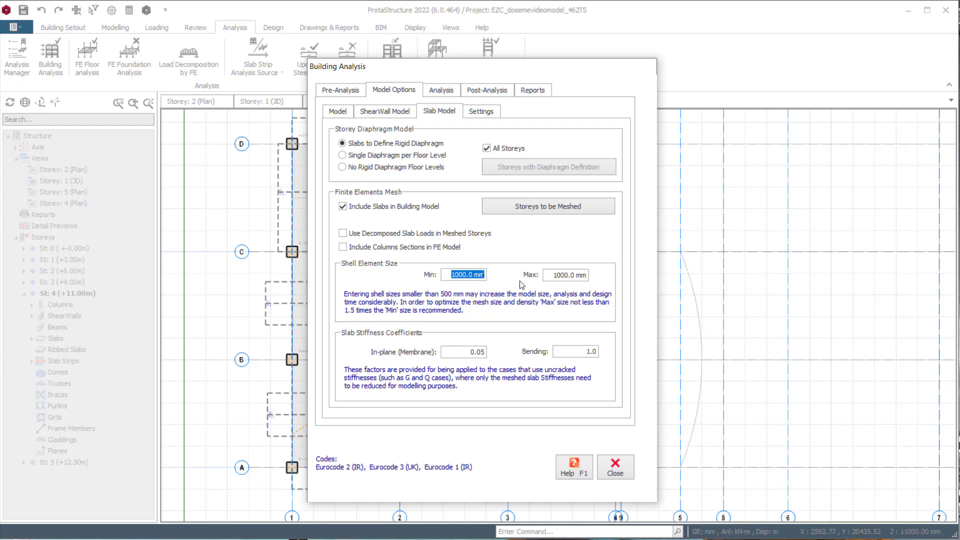
type("800")
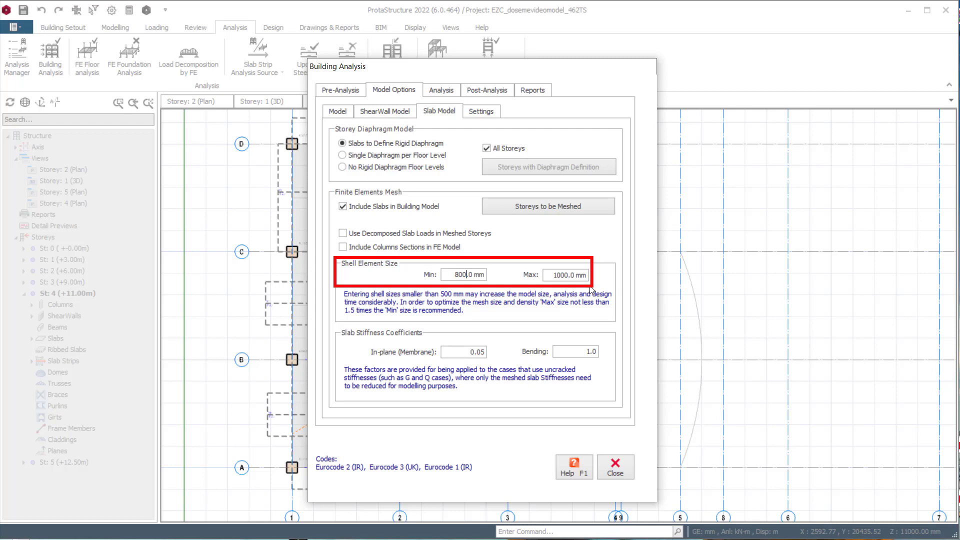
left_click_drag(551, 276, 603, 274)
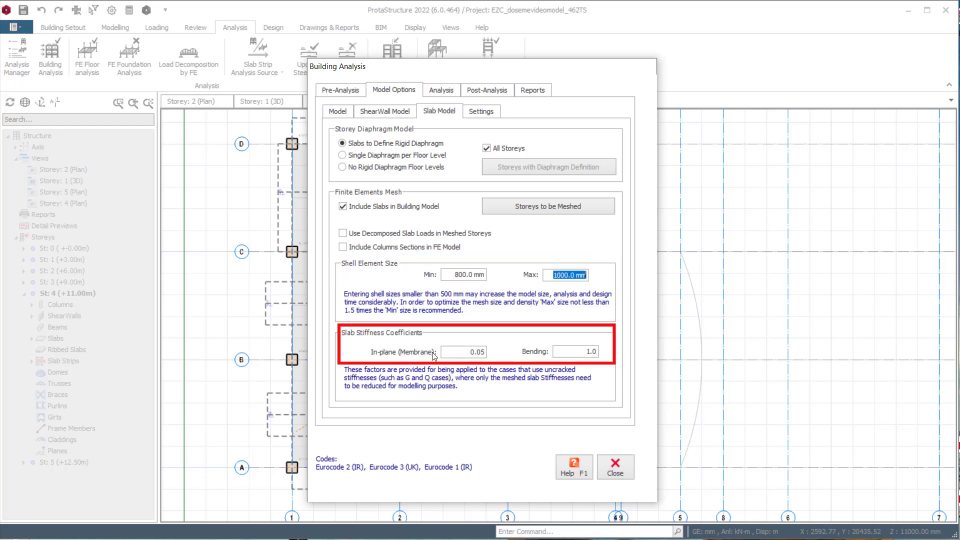
left_click_drag(454, 354, 488, 354)
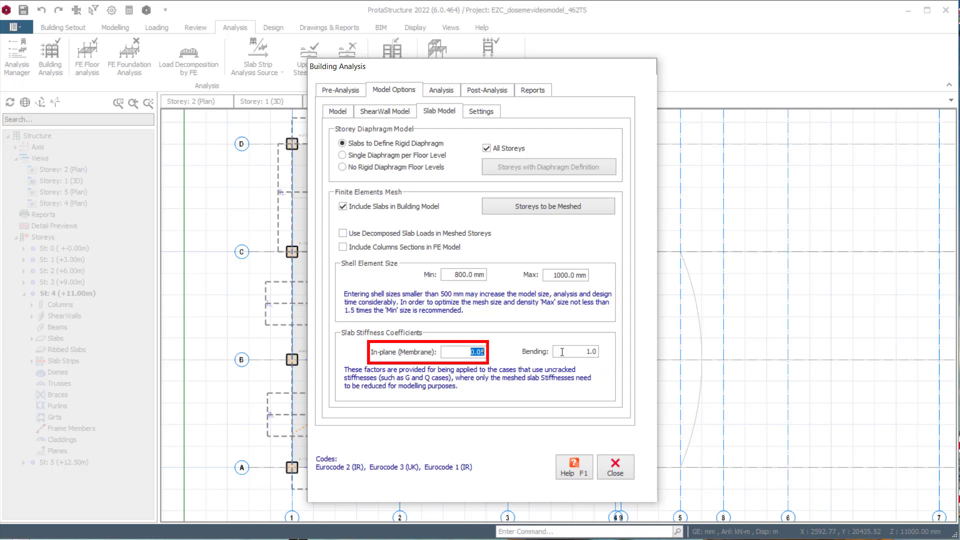
left_click_drag(582, 352, 602, 352)
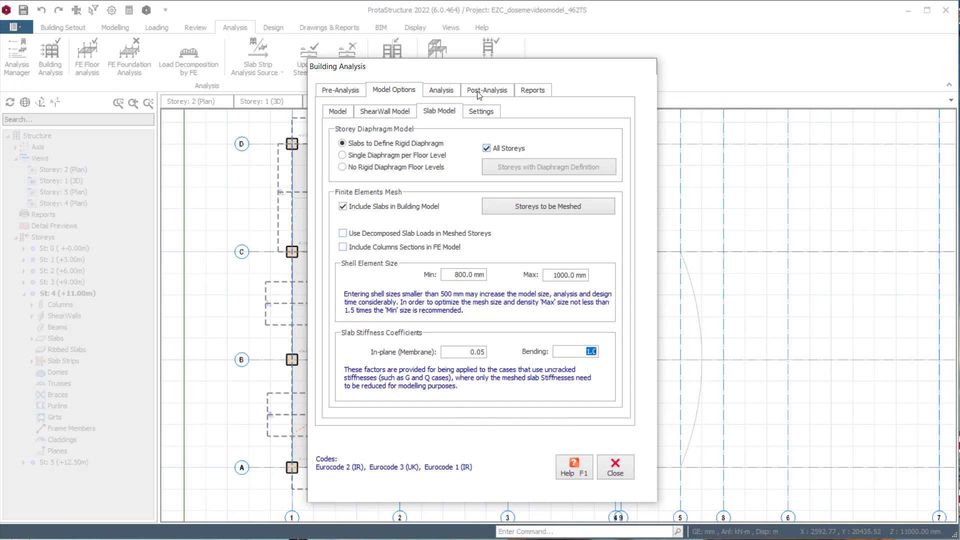
- Run the building analysis without any batch reinforcement or steel design options, and close the analysis dialog
left_click(453, 93)
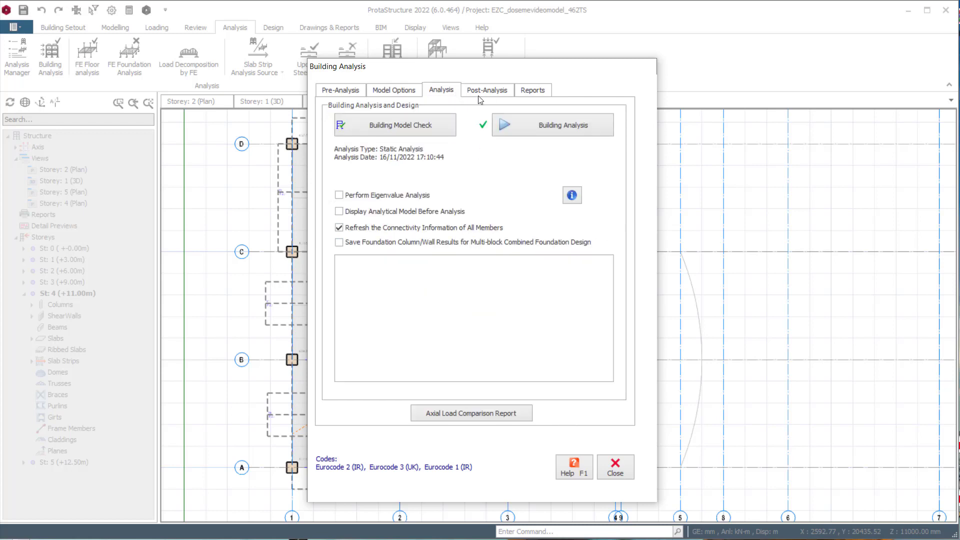
left_click(555, 129)
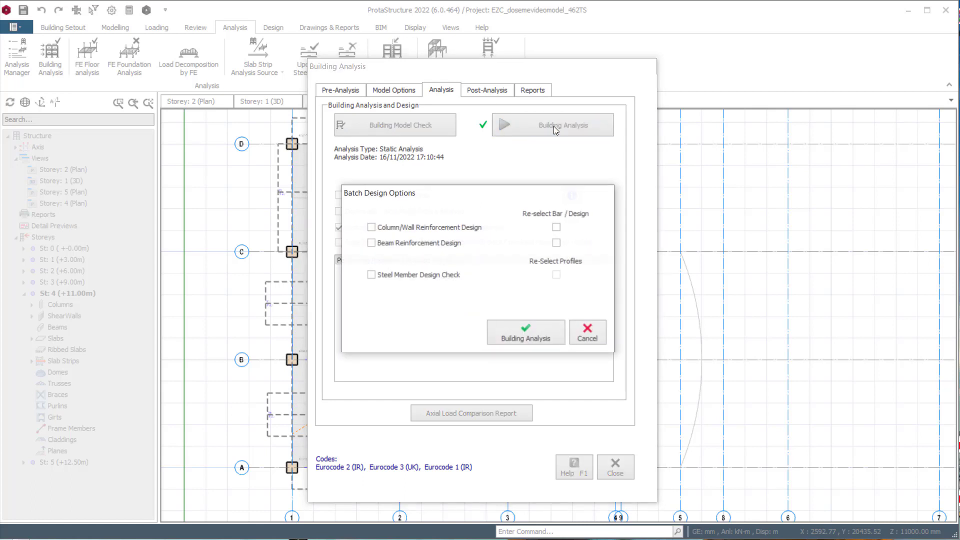
left_click(526, 333)
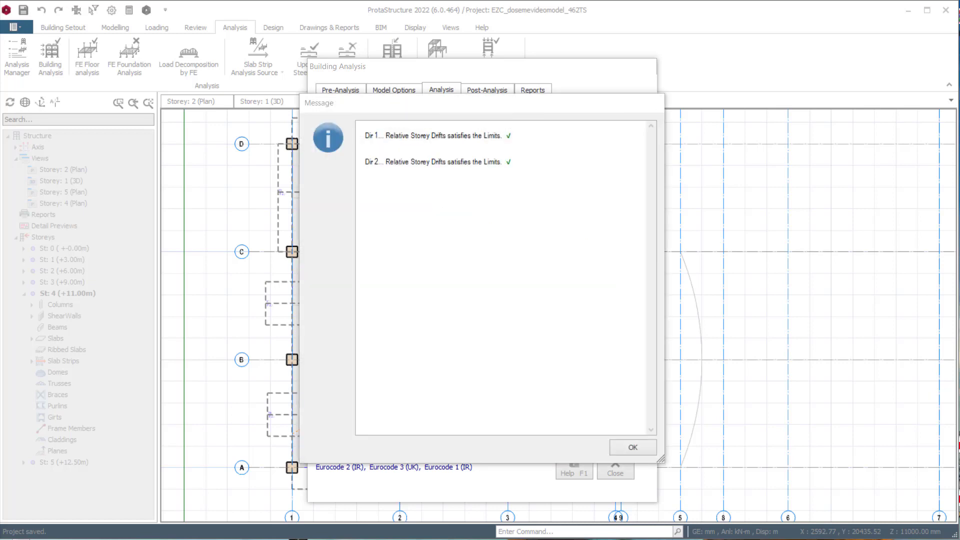
left_click(628, 449)
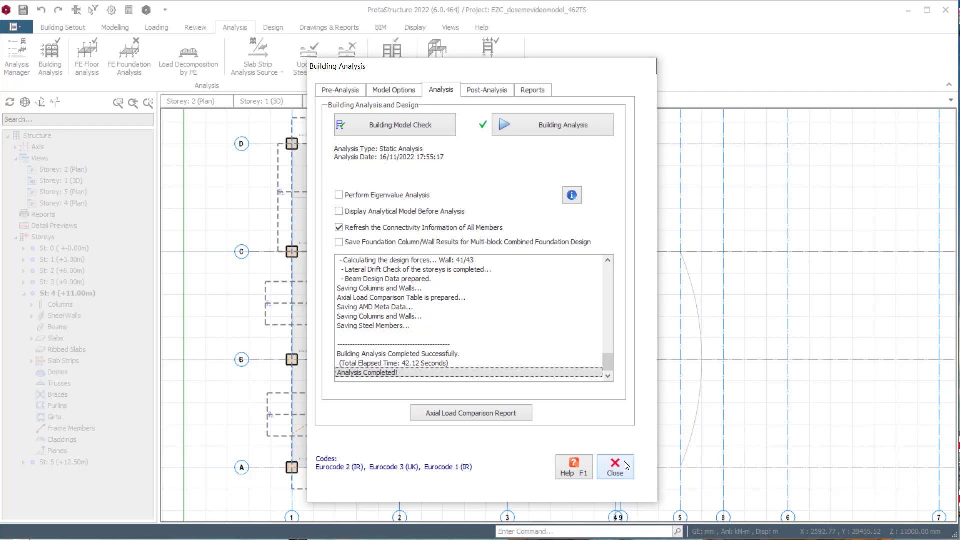
left_click(627, 466)
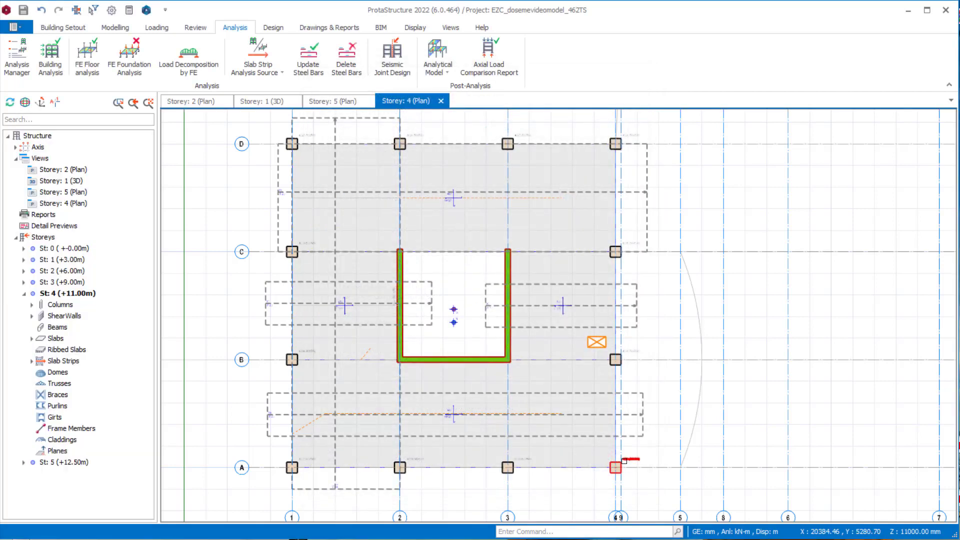
- Open the building's analytical model and examine the resultant displacements of the meshed slabs under dead load case G
left_click(446, 60)
left_click(465, 66)
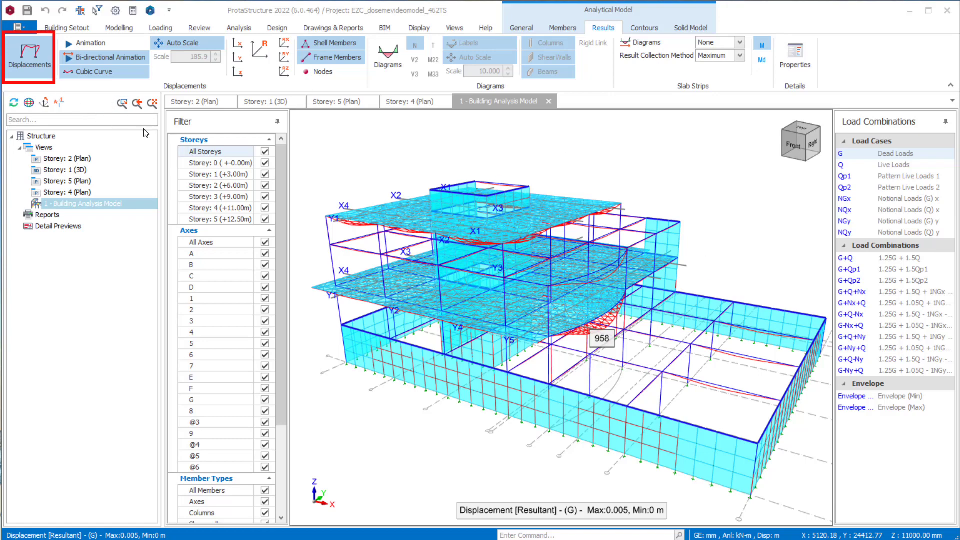
scroll(596, 332, "up", 1)
middle_click_drag(596, 333, 576, 300)
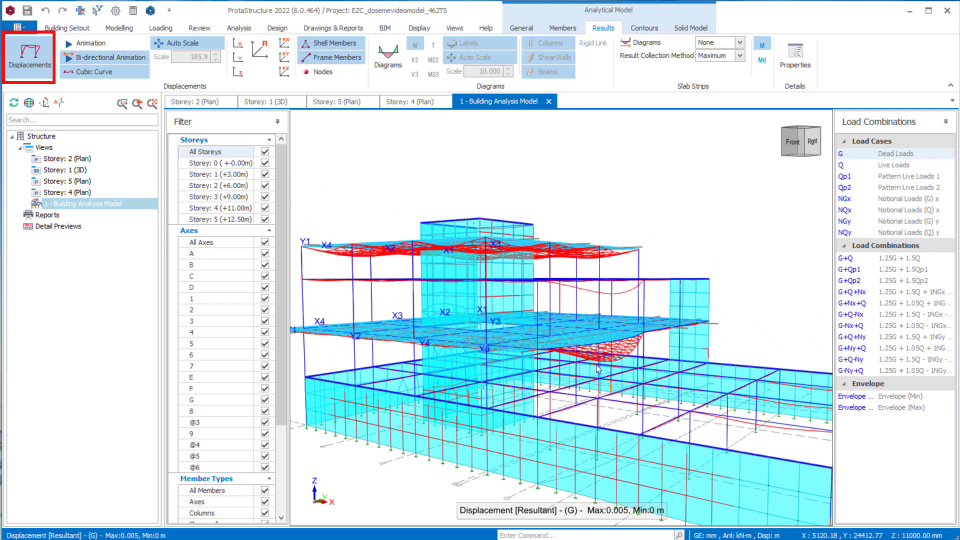
scroll(600, 361, "up", 1)
scroll(639, 326, "down", 2)
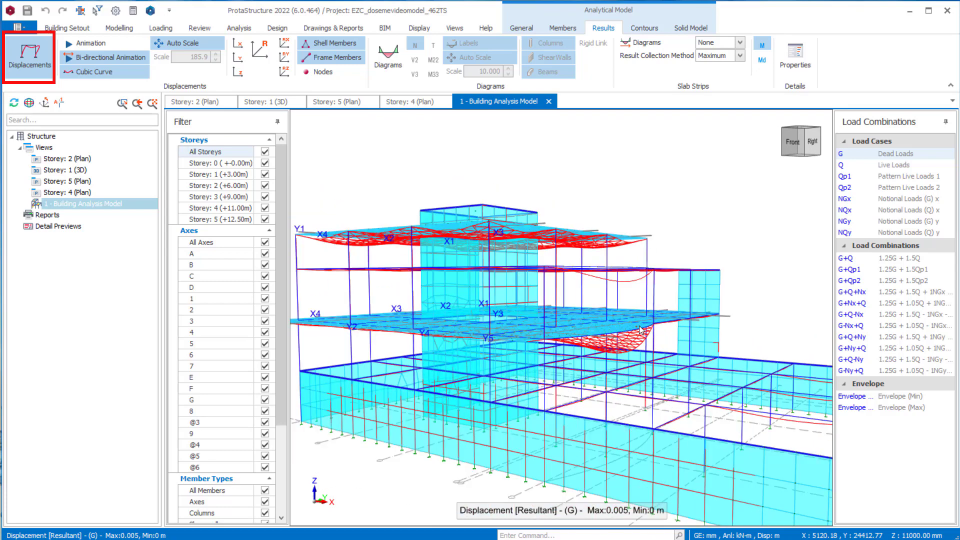
mouse_move(631, 309)
middle_mouse_down()
mouse_move(629, 320)
mouse_move(616, 306)
middle_mouse_up()
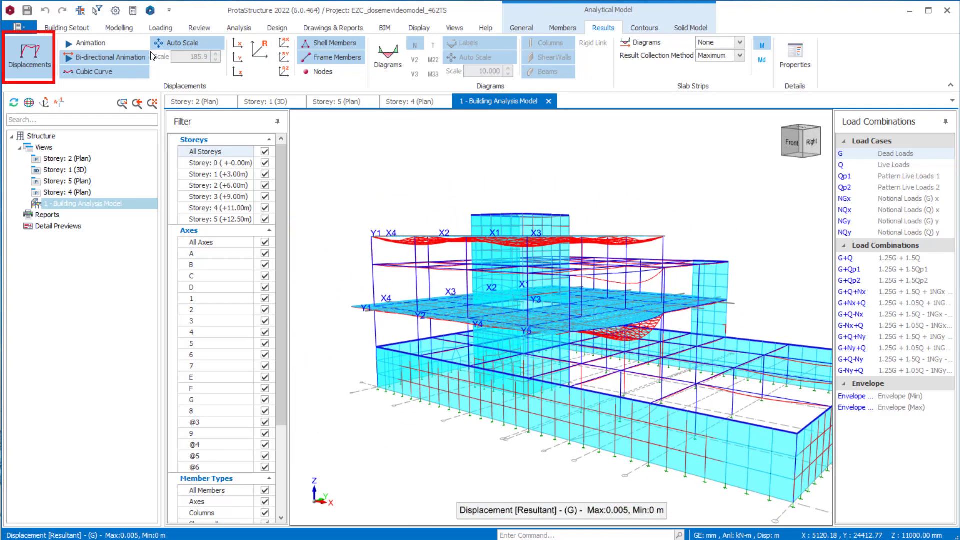
- Turn off the displacement display and inspect the undeformed finite element mesh of the model
left_click(29, 54)
middle_click_drag(582, 274, 512, 287)
scroll(497, 332, "up", 5)
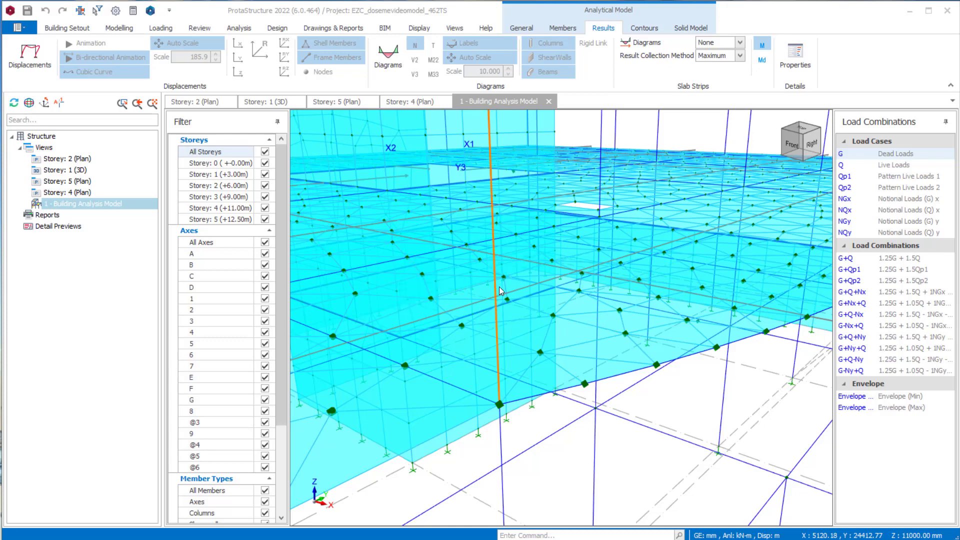
scroll(512, 287, "down", 5)
scroll(511, 287, "down", 3)
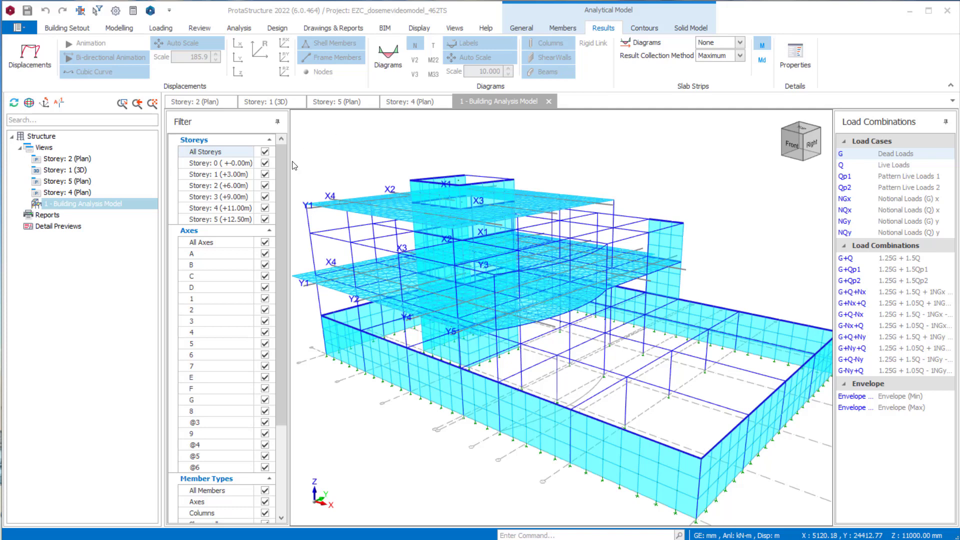
- Filter the analytical model to show only storeys 2 (+6.00m) and 4 (+11.00m)
left_click(265, 152)
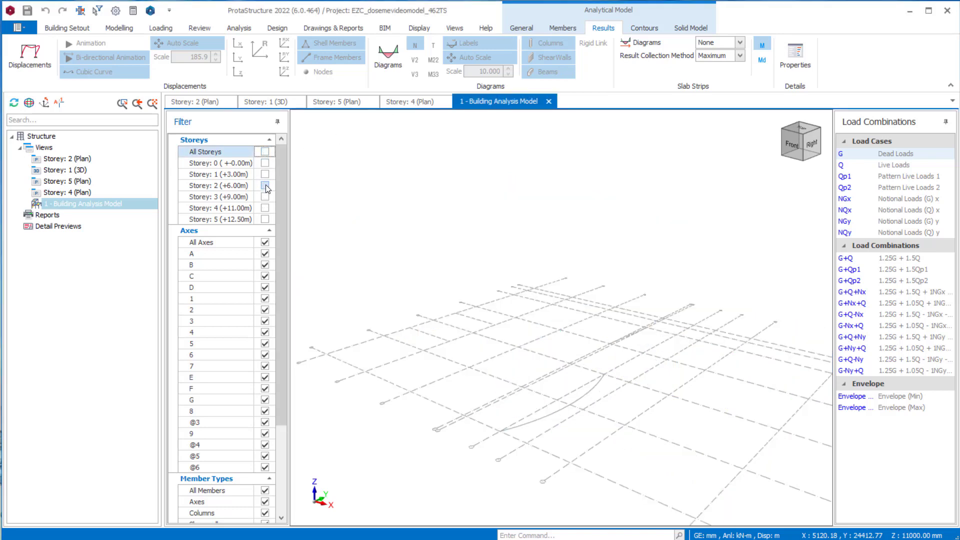
left_click(265, 186)
left_click(265, 208)
middle_click_drag(443, 310, 498, 284)
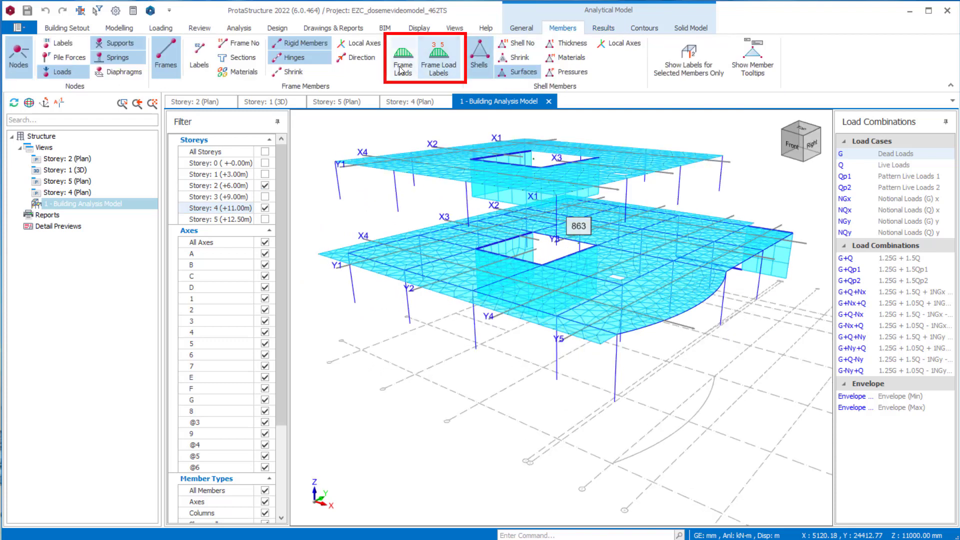
- Display the frame loads and their value labels on the filtered analytical model
left_click(403, 59)
left_click(438, 73)
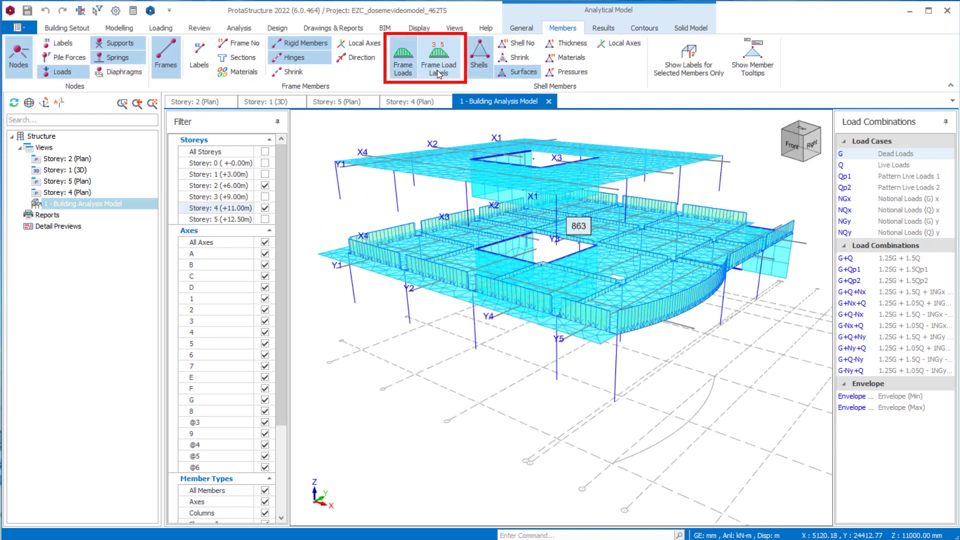
middle_click_drag(503, 222, 492, 220)
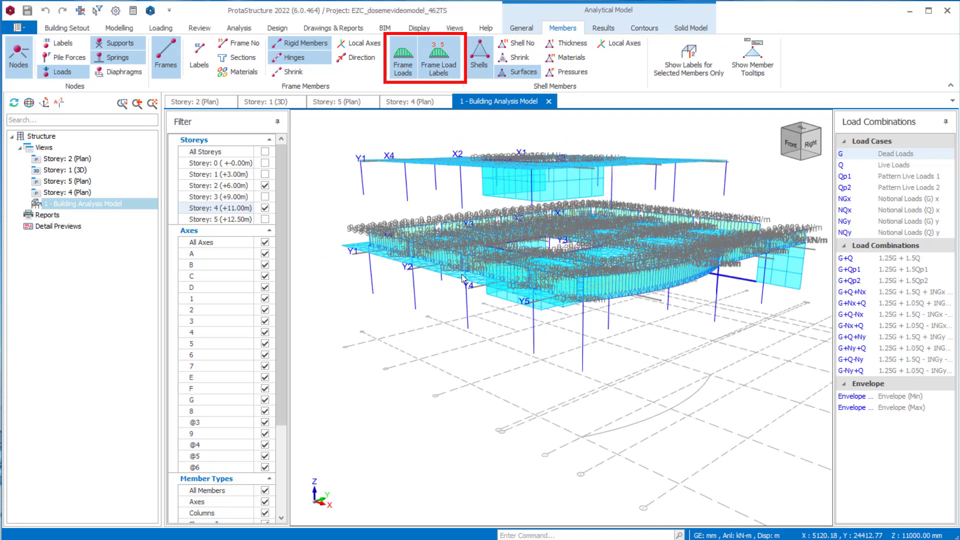
- Examine the labelled dead loads along the storey 2 slab edges, around the core opening and on the storey 4 slab
scroll(462, 274, "up", 4)
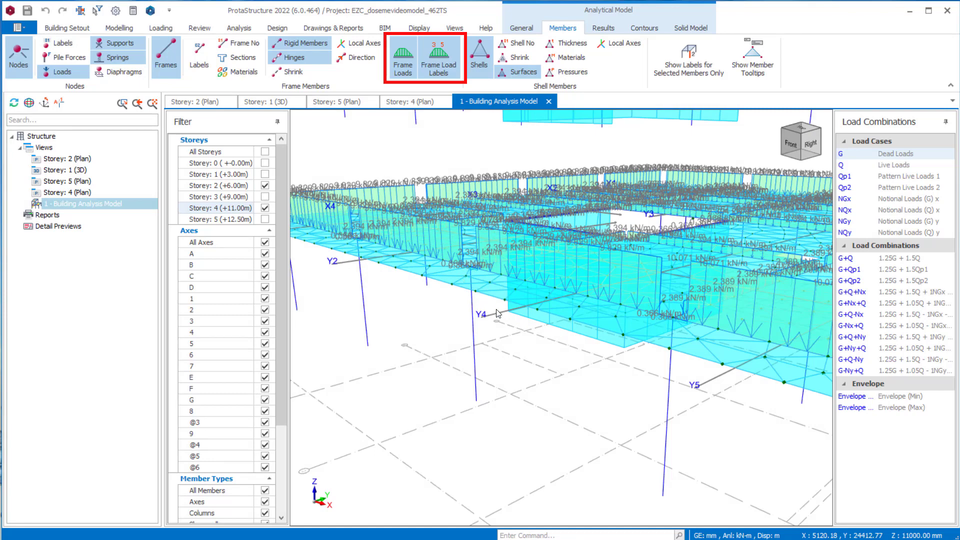
scroll(494, 320, "up", 5)
scroll(497, 317, "up", 2)
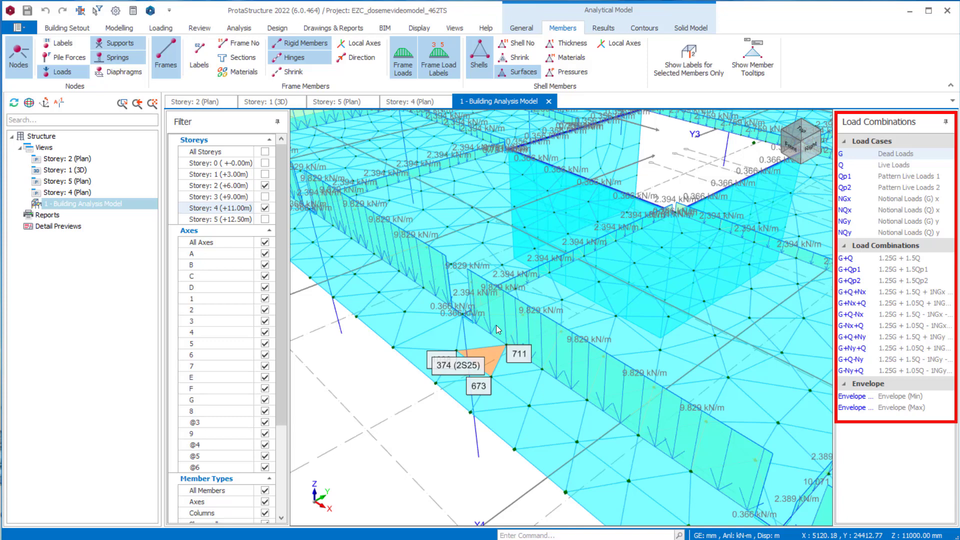
middle_click_drag(528, 306, 527, 301)
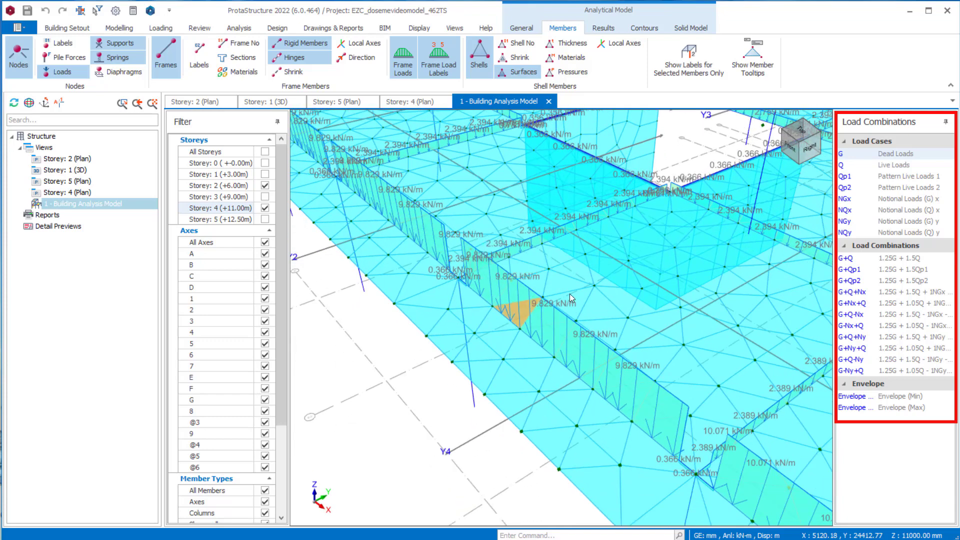
scroll(530, 301, "down", 3)
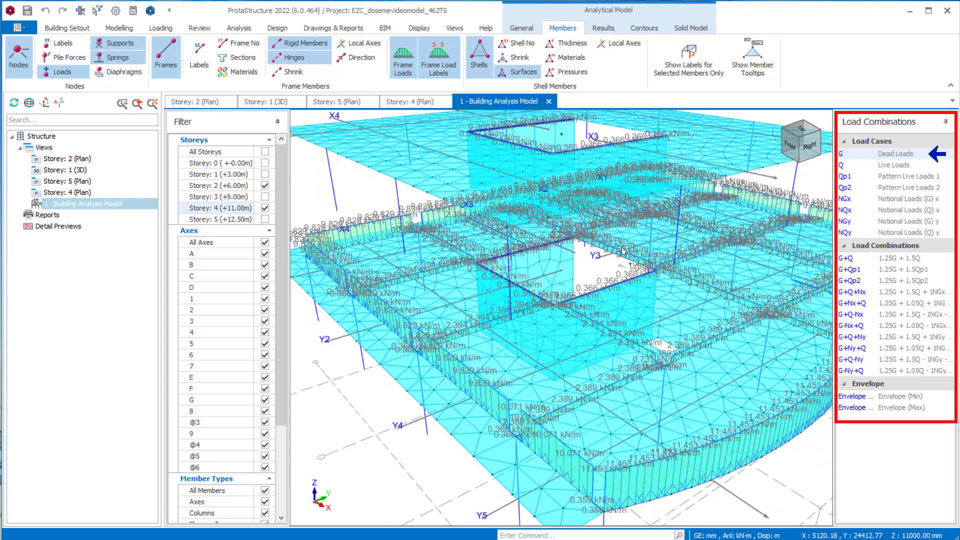
scroll(631, 253, "up", 5)
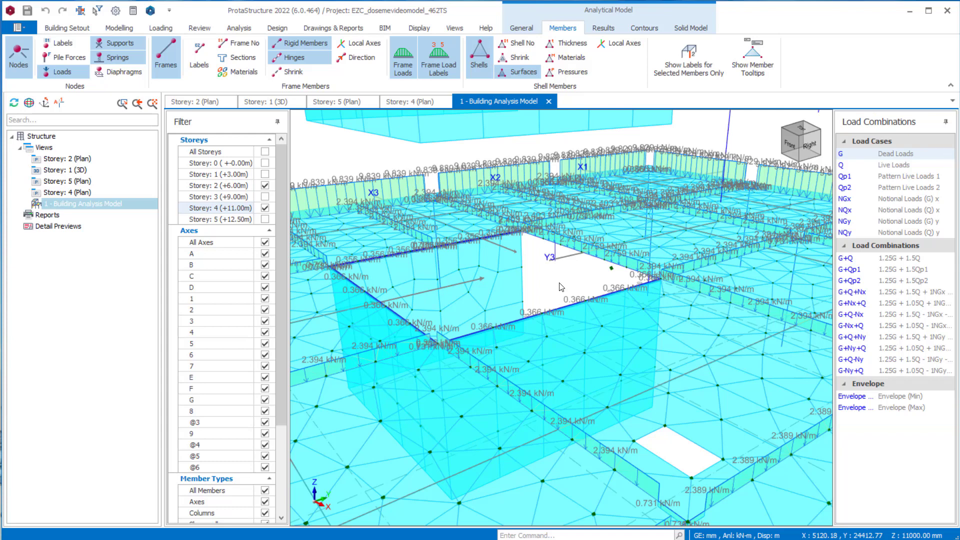
scroll(561, 287, "down", 5)
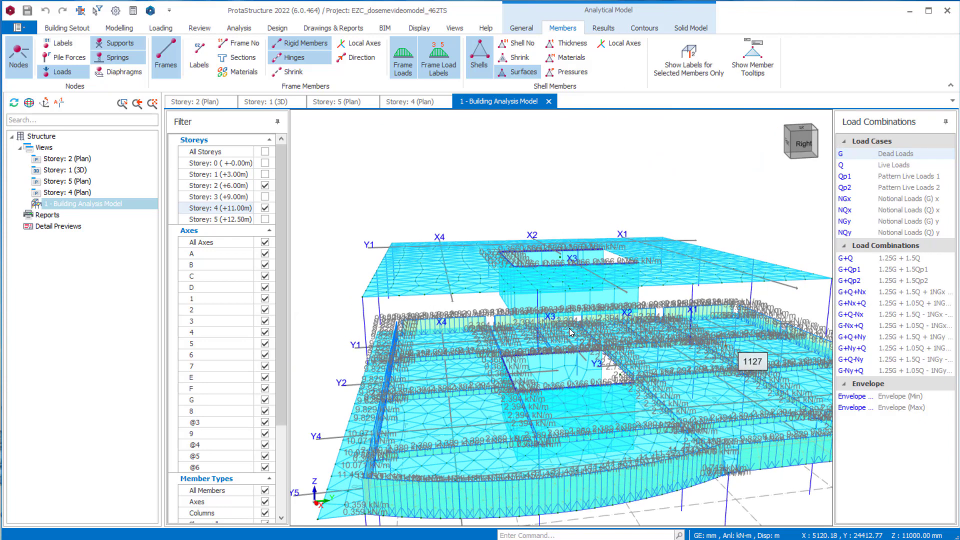
middle_click_drag(569, 328, 561, 304)
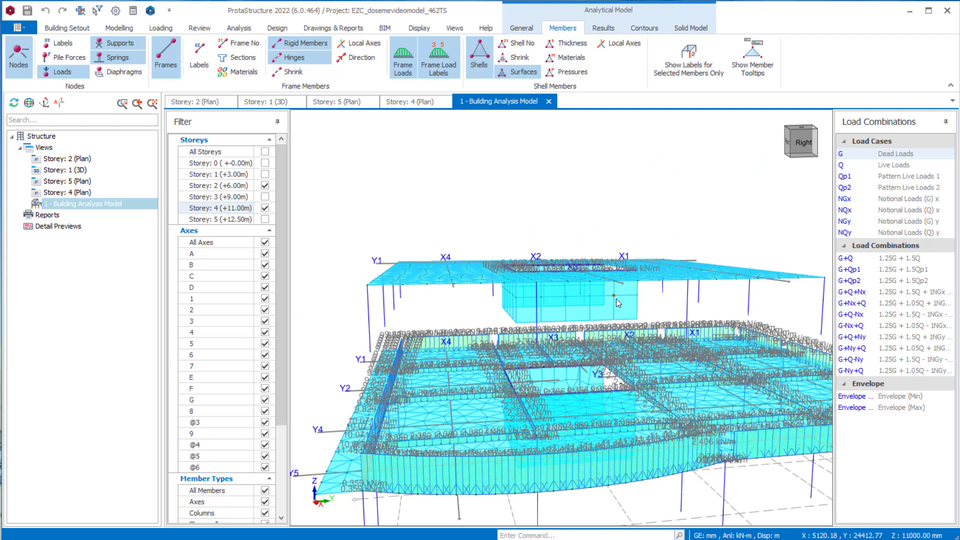
- Hide the frame loads and their labels, and inspect the shell thickness labels on the slabs and walls around the core opening
mouse_move(616, 299)
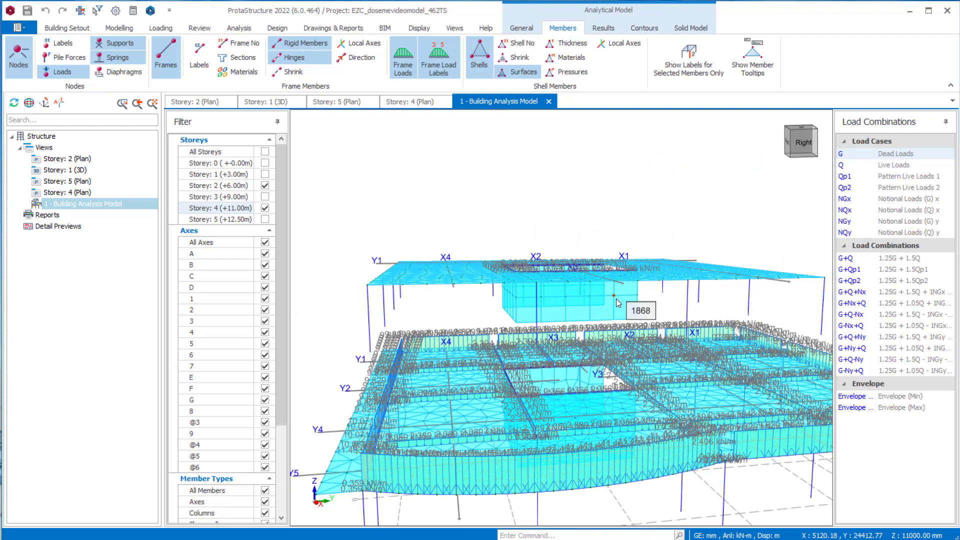
left_click(438, 60)
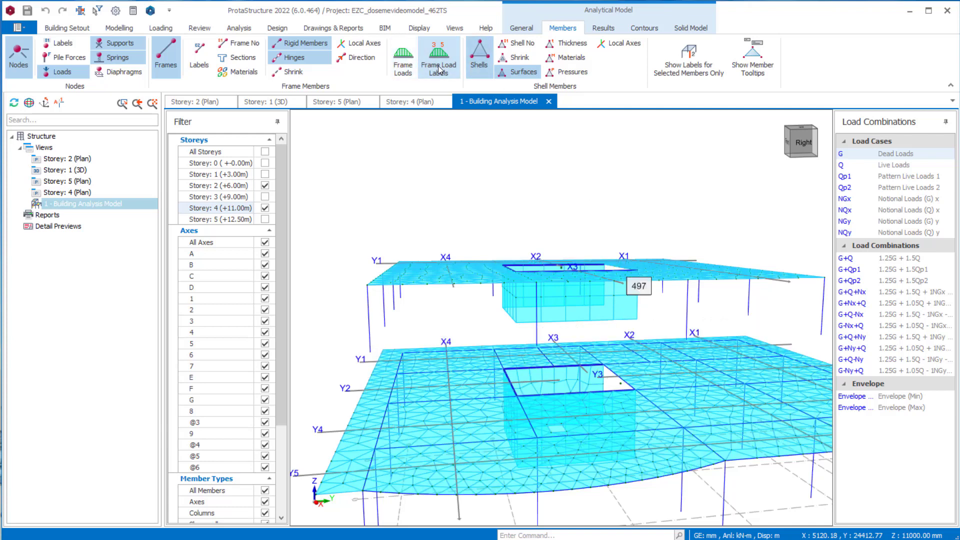
middle_click_drag(559, 304, 560, 318)
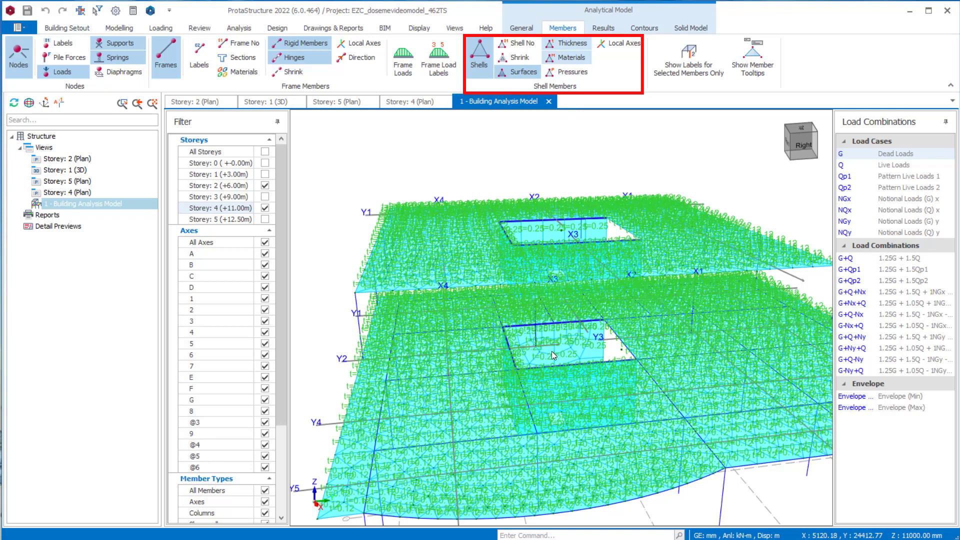
scroll(551, 351, "up", 3)
scroll(529, 424, "up", 2)
scroll(529, 423, "up", 2)
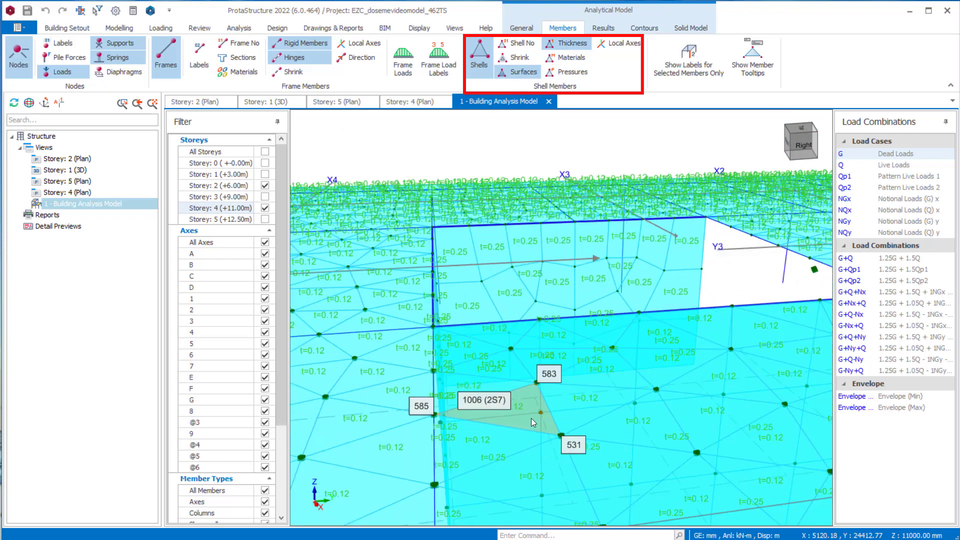
scroll(531, 418, "down", 5)
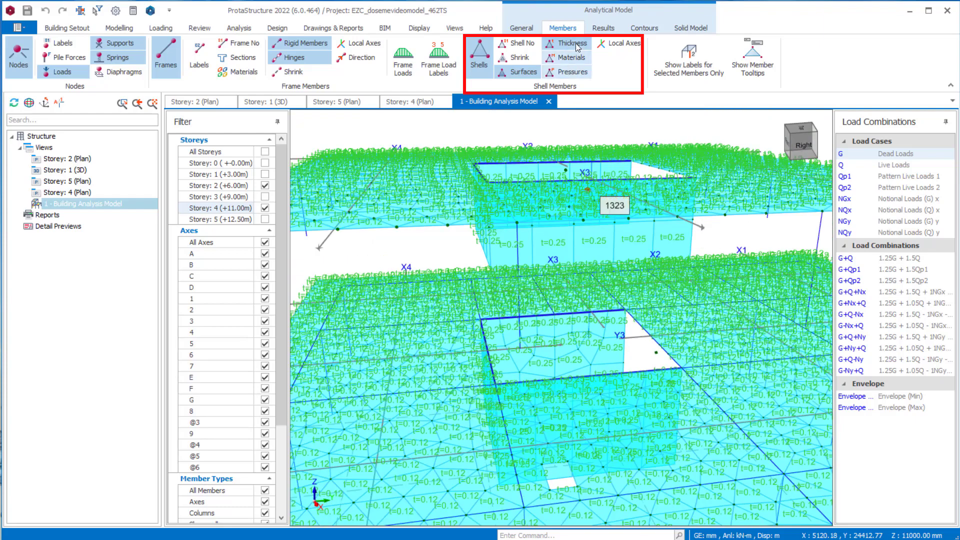
- Replace the shell thickness labels with pressure labels and inspect the pressures on the storey 2 slab beside the core opening
left_click(576, 43)
left_click(570, 72)
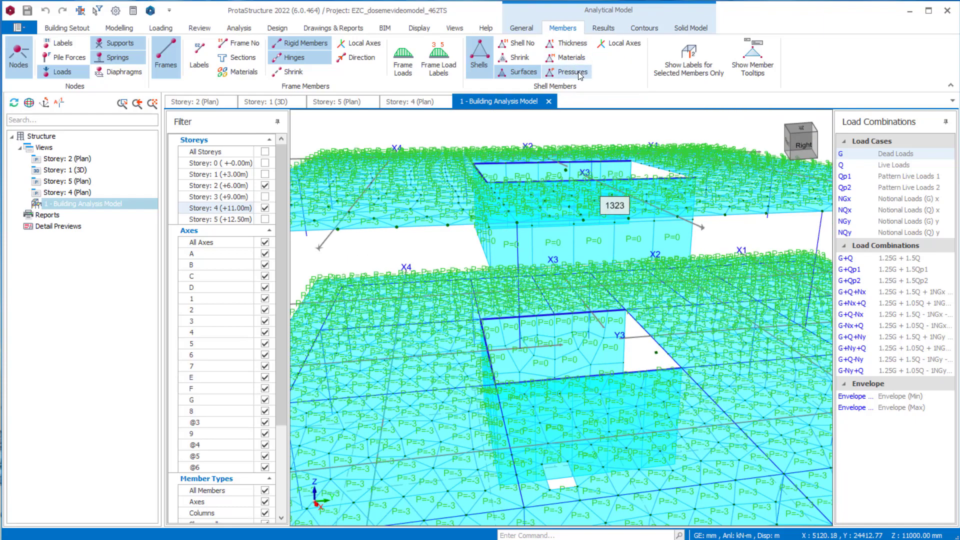
scroll(543, 410, "up", 3)
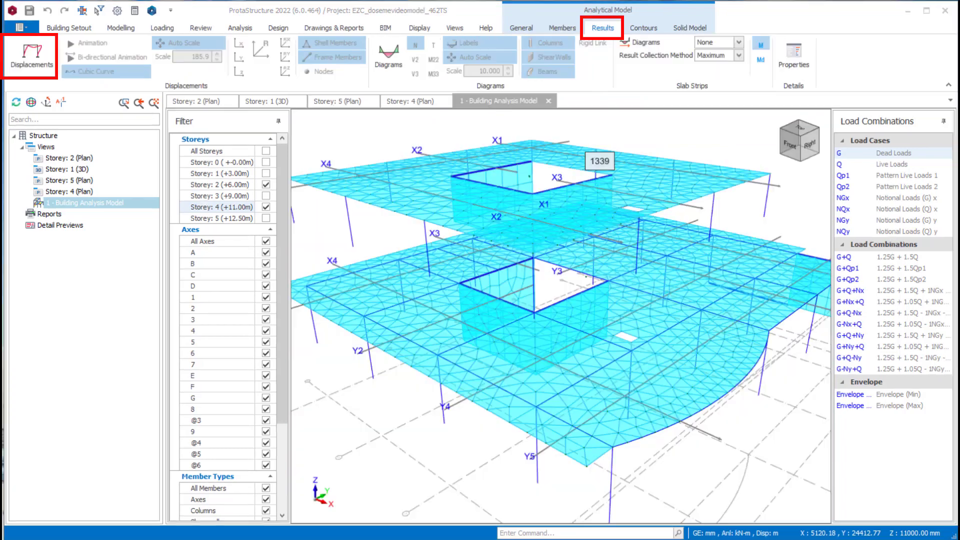
- Display the model displacements for dead load case G and play their animation
left_click(27, 57)
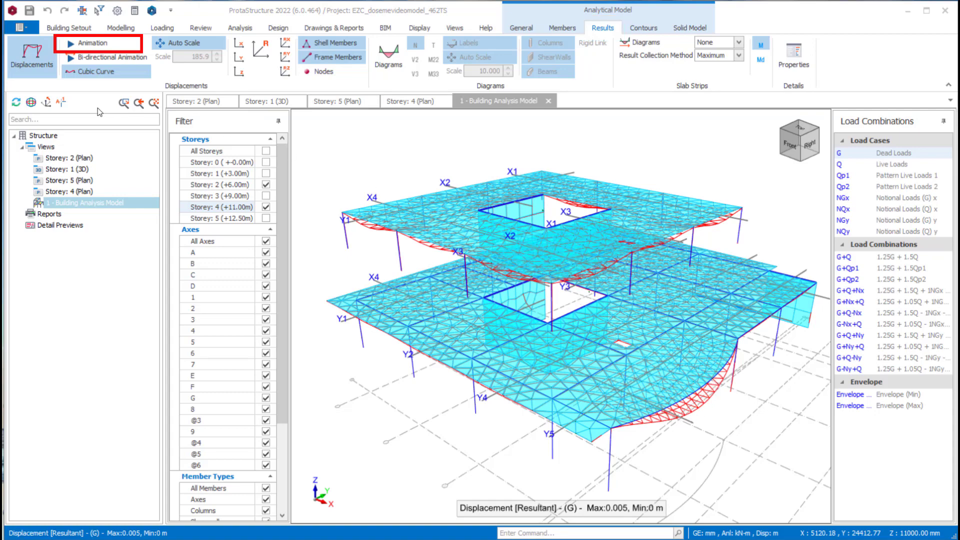
left_click(91, 44)
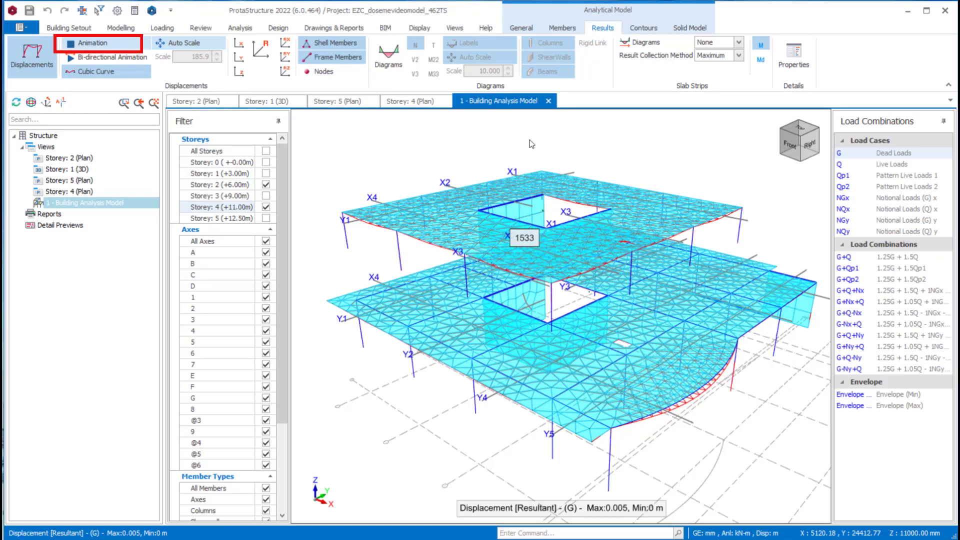
left_click(892, 154)
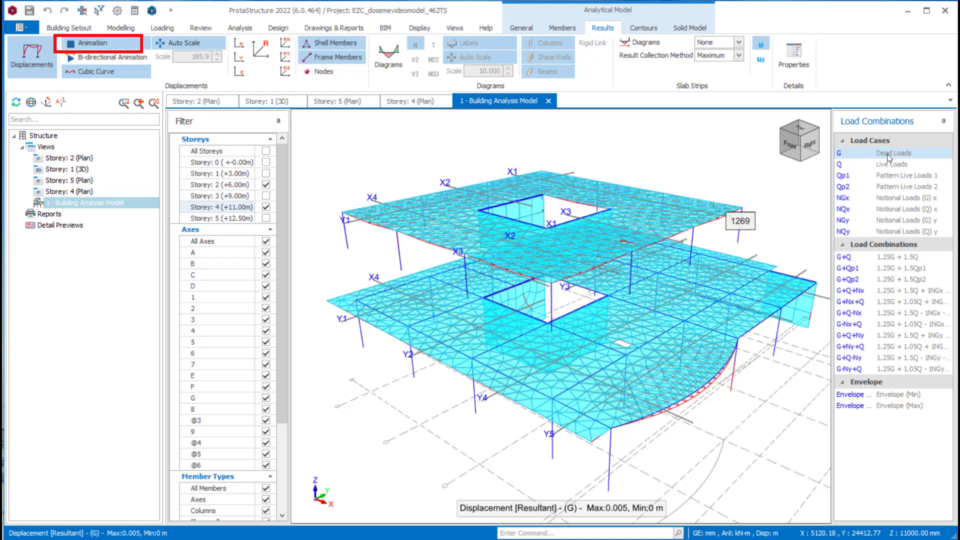
- View the animated displacements for notional load cases NGx and NGy, and return to dead load case G
left_click(888, 200)
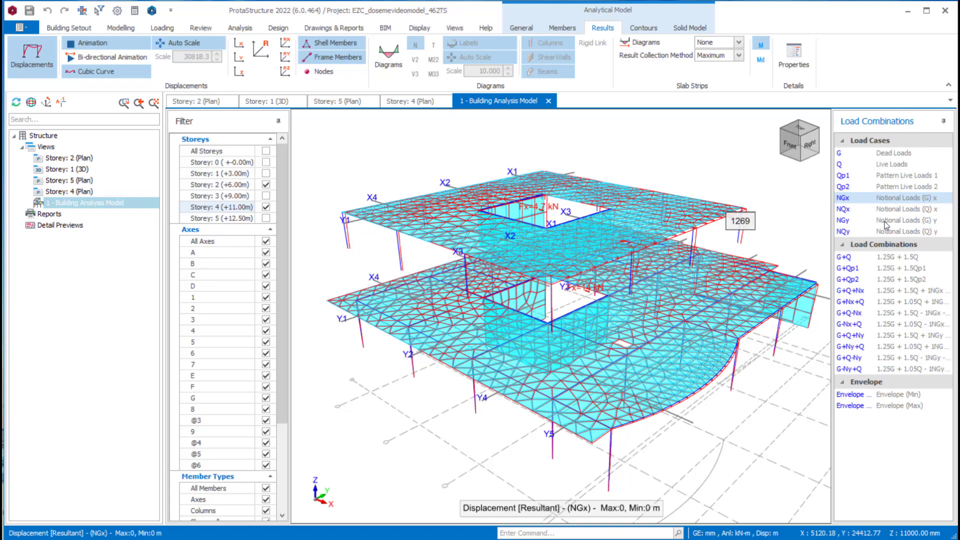
left_click(884, 221)
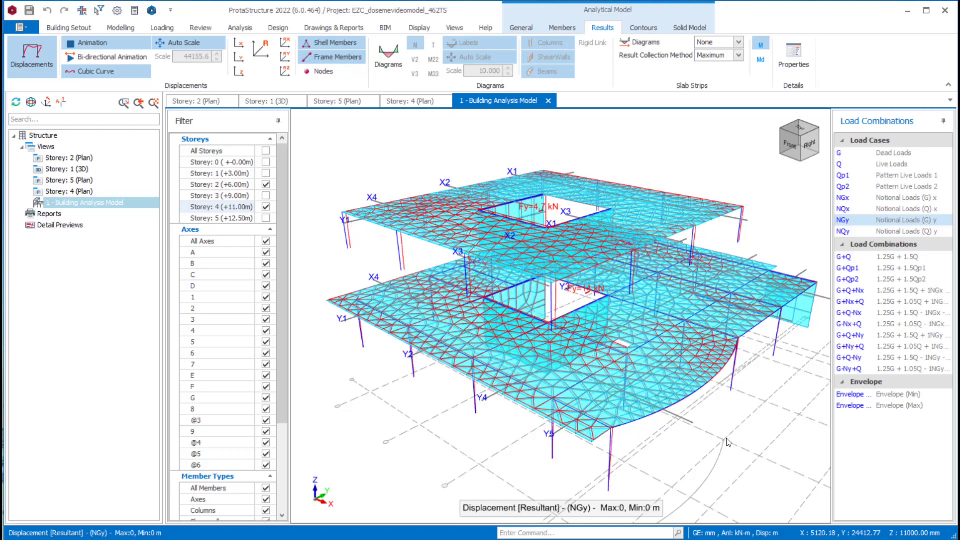
left_click(845, 155)
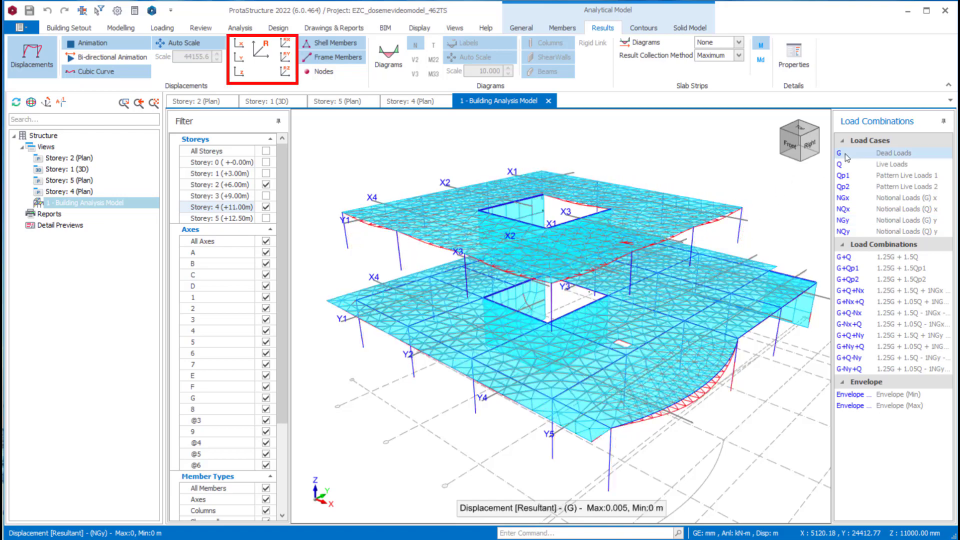
- Stop the displacement animation and inspect the resultant dead load displacement along the curved edge of the storey 2 slab
left_click(124, 45)
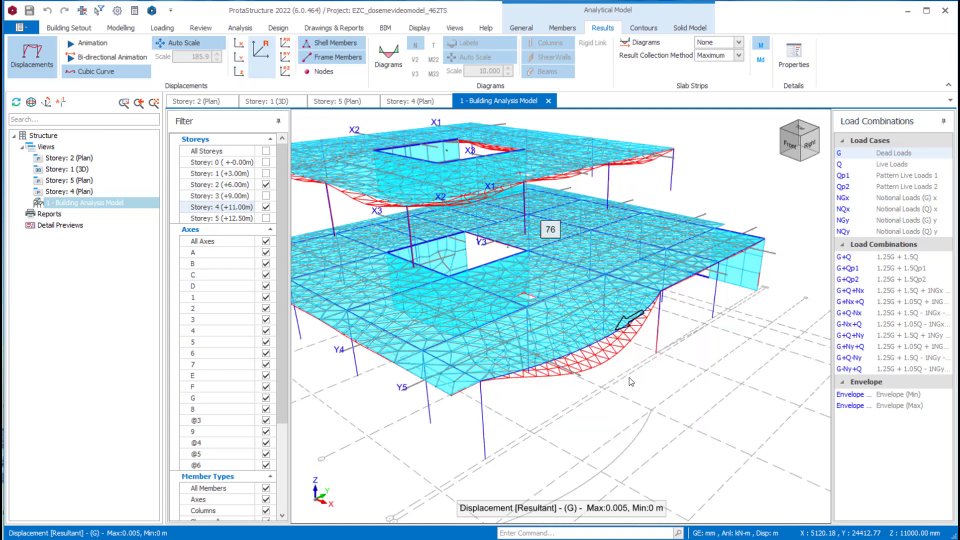
scroll(619, 335, "up", 2)
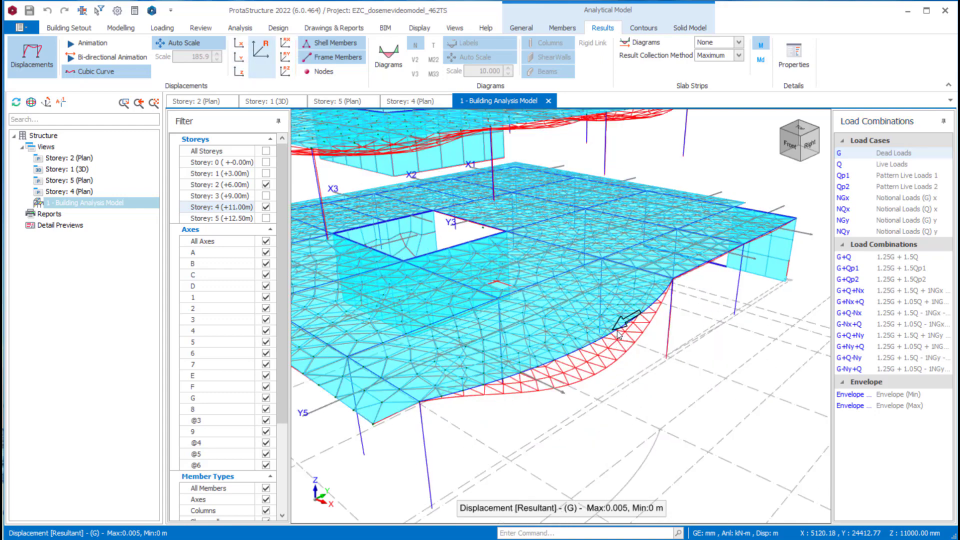
scroll(619, 335, "up", 4)
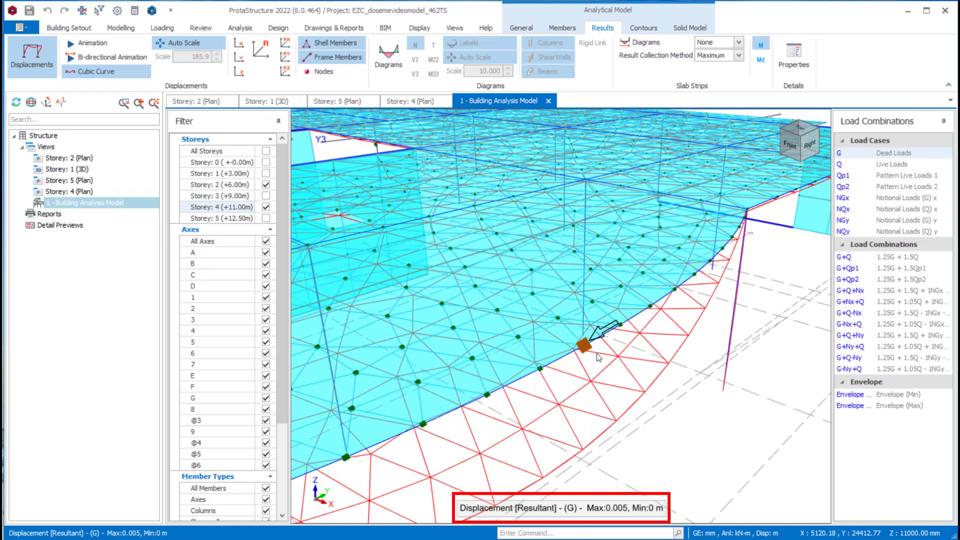
scroll(598, 356, "down", 6)
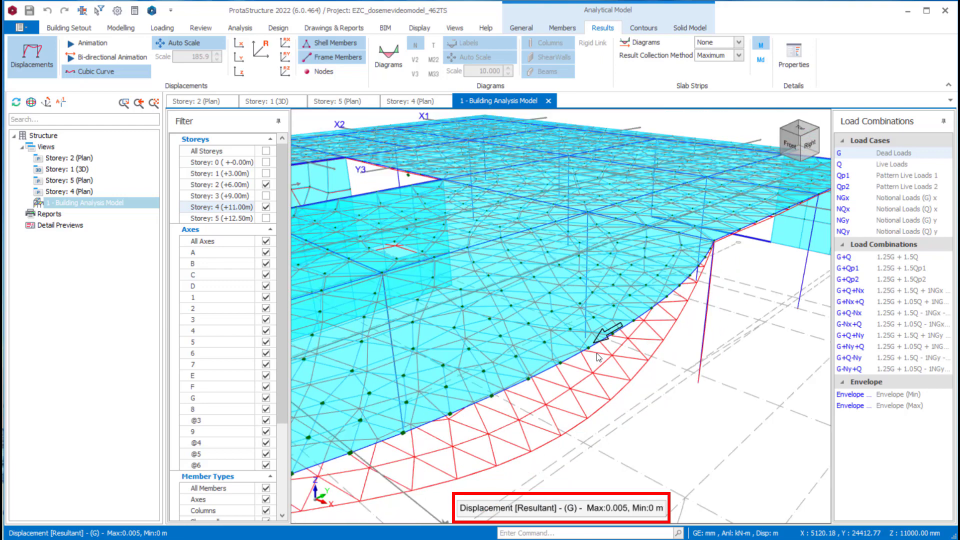
middle_click_drag(599, 357, 623, 349)
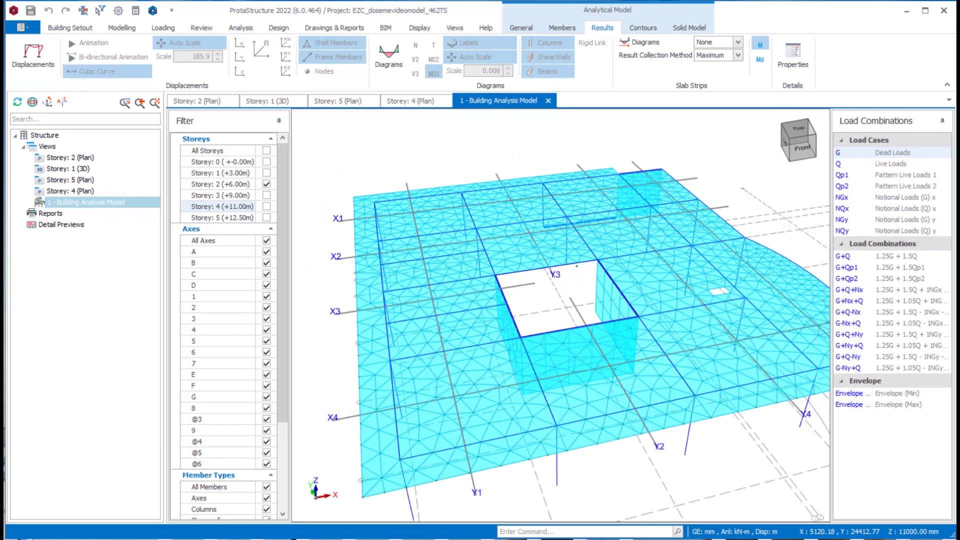
- Display the moment diagram of slab strip 2-X1 on storey 2
left_click(737, 43)
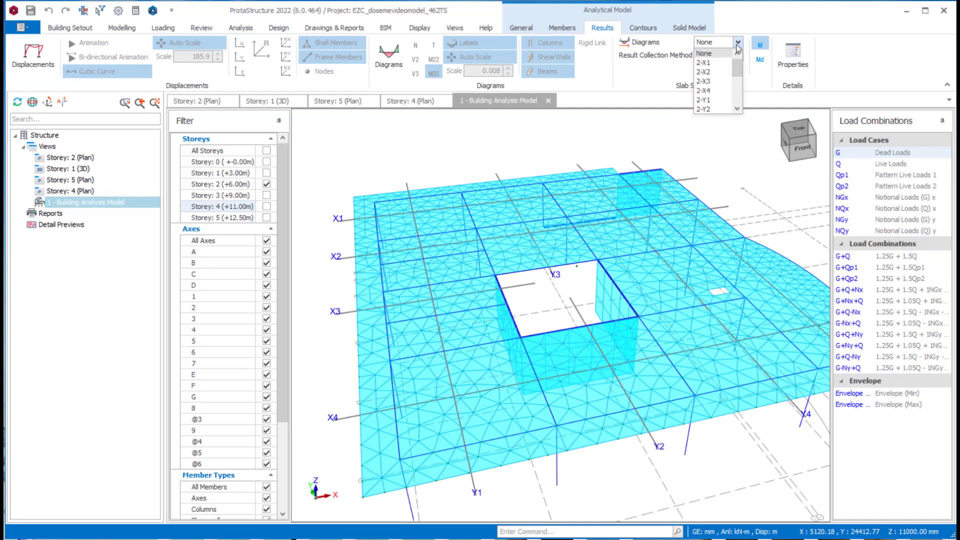
left_click(704, 63)
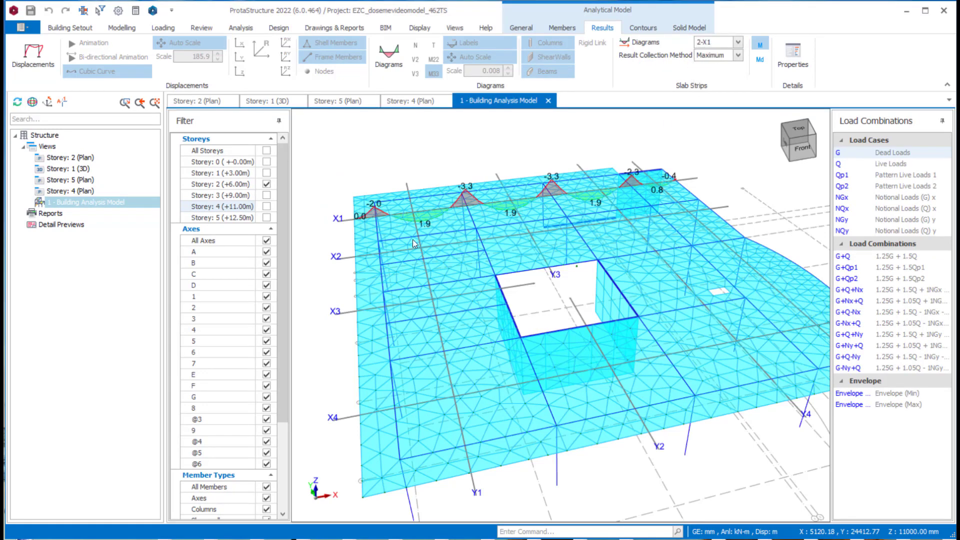
- Examine the support and span moments of the dead load diagram along strip axis X1 and the result points around it
scroll(591, 236, "up", 2)
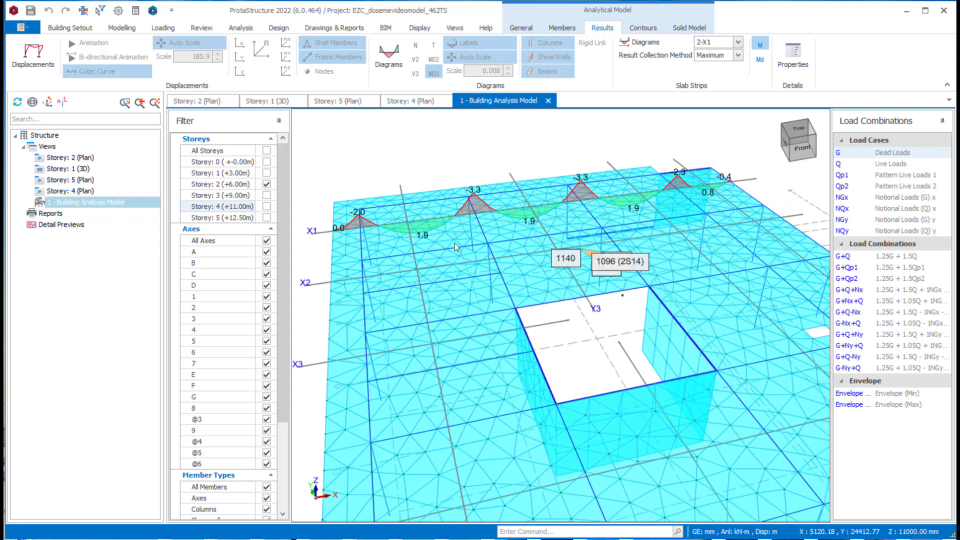
scroll(436, 263, "up", 3)
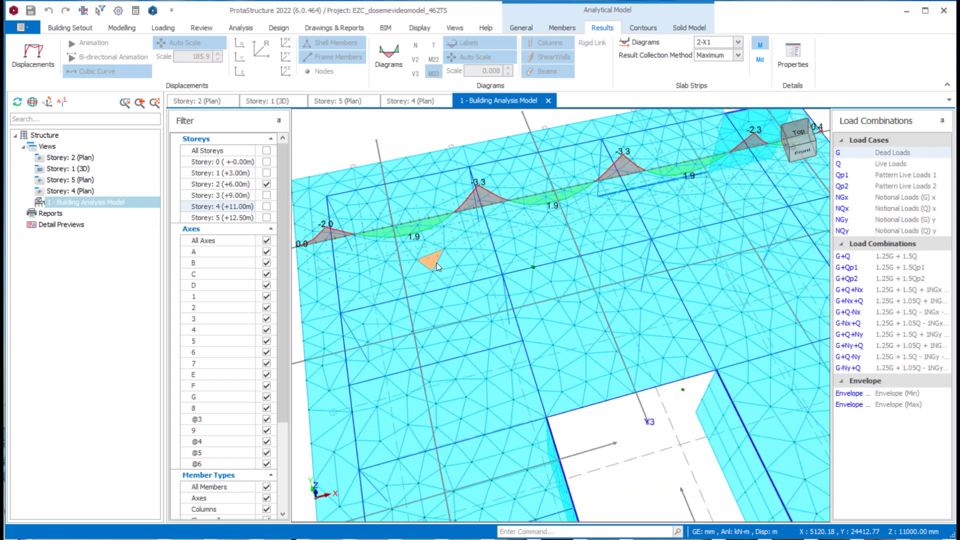
scroll(437, 263, "up", 1)
middle_click_drag(472, 171, 533, 235)
scroll(533, 235, "down", 1)
scroll(533, 235, "up", 1)
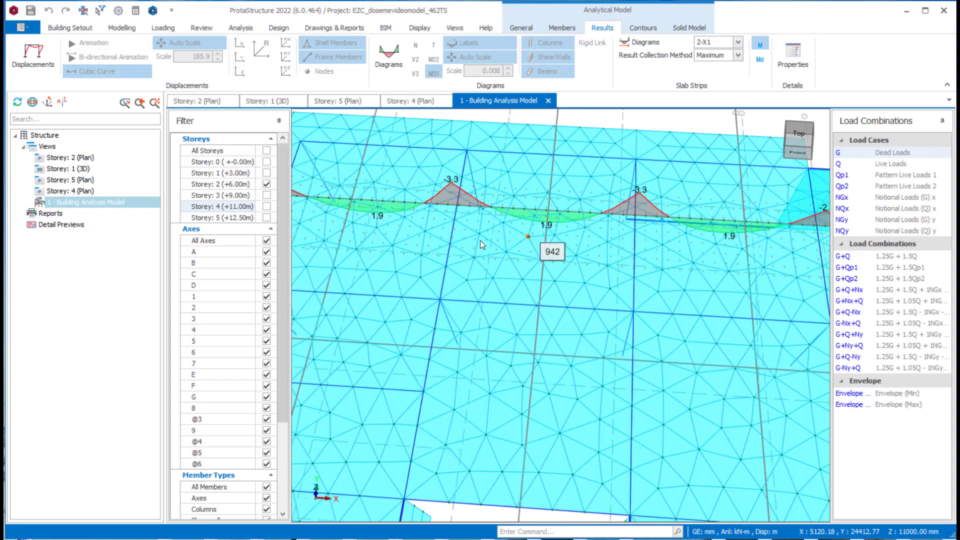
scroll(552, 242, "down", 1)
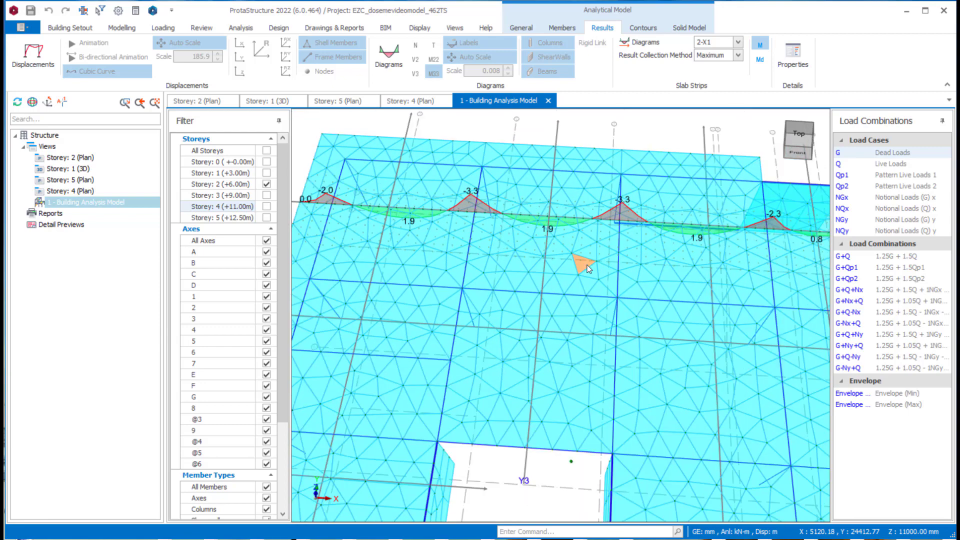
scroll(587, 265, "down", 1)
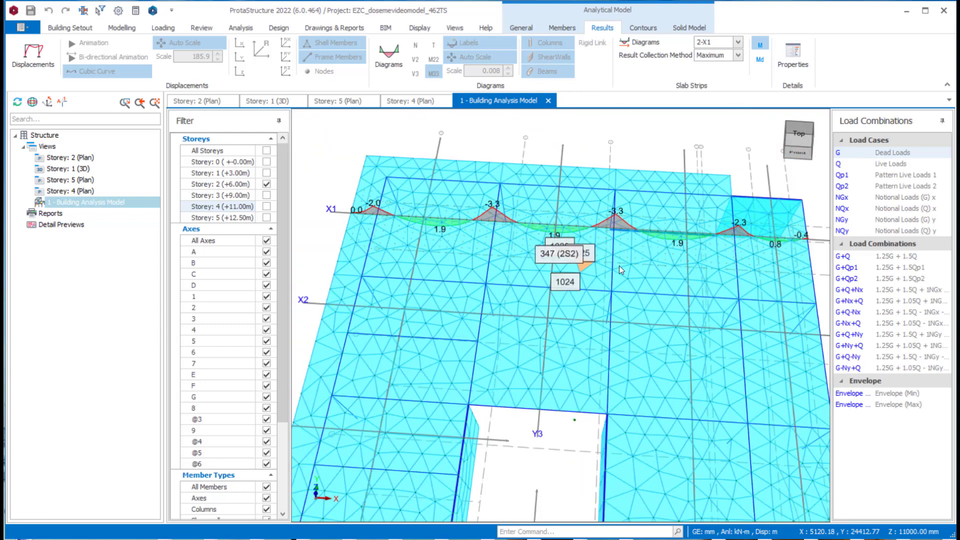
scroll(566, 253, "up", 1)
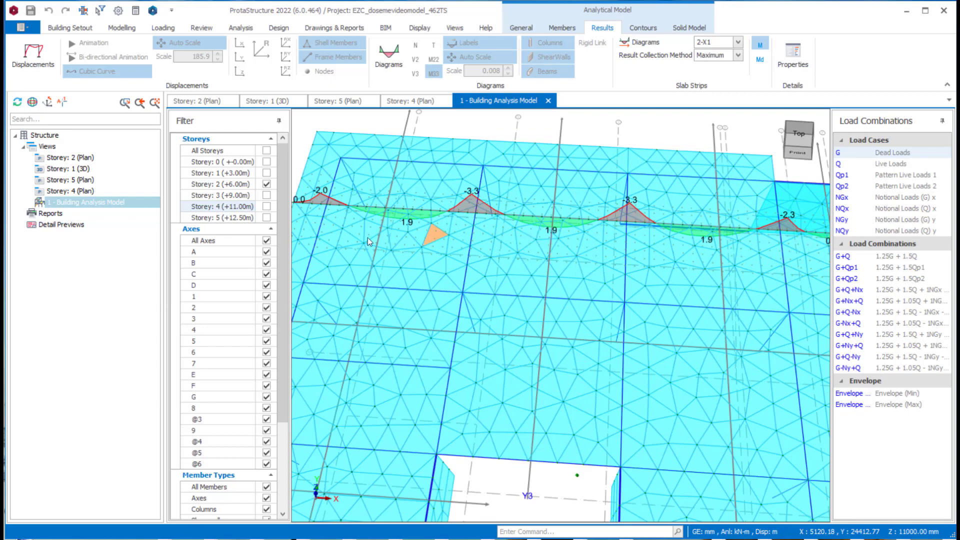
scroll(444, 238, "down", 1)
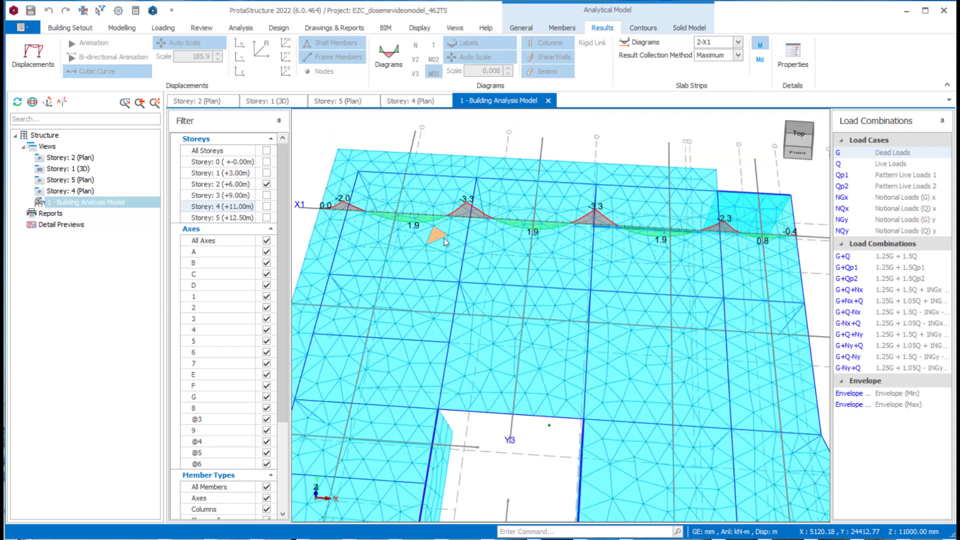
left_click(301, 205)
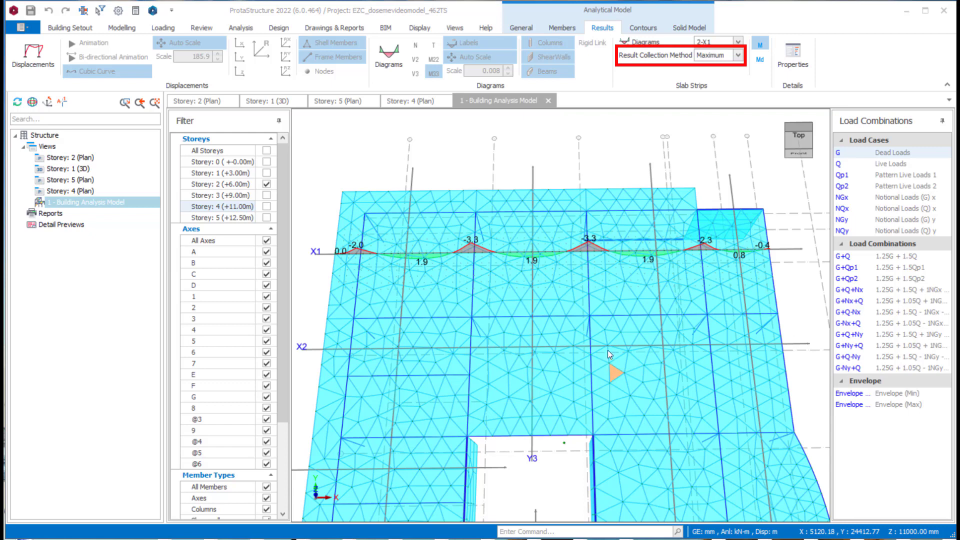
- Set the slab strip result collection method to Strip Line
scroll(530, 288, "up", 1)
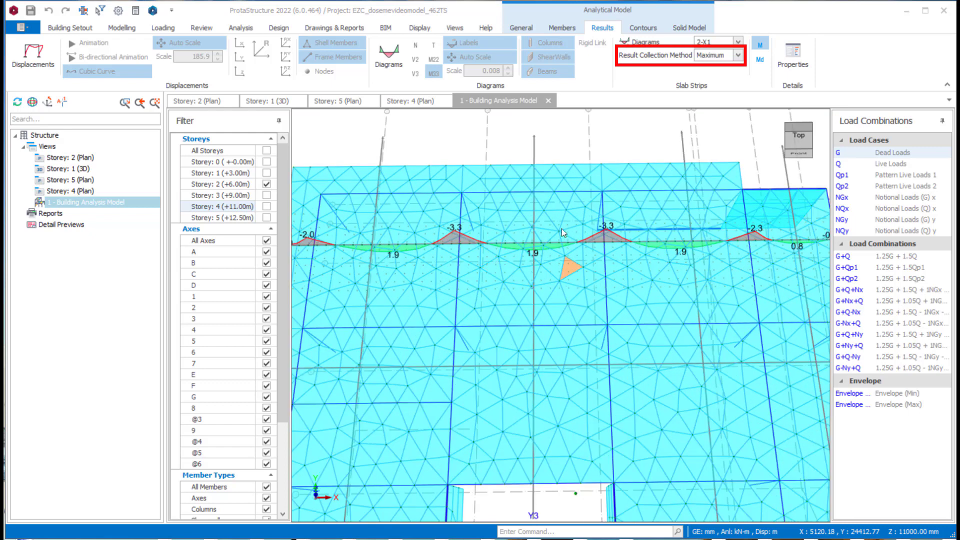
left_click(739, 55)
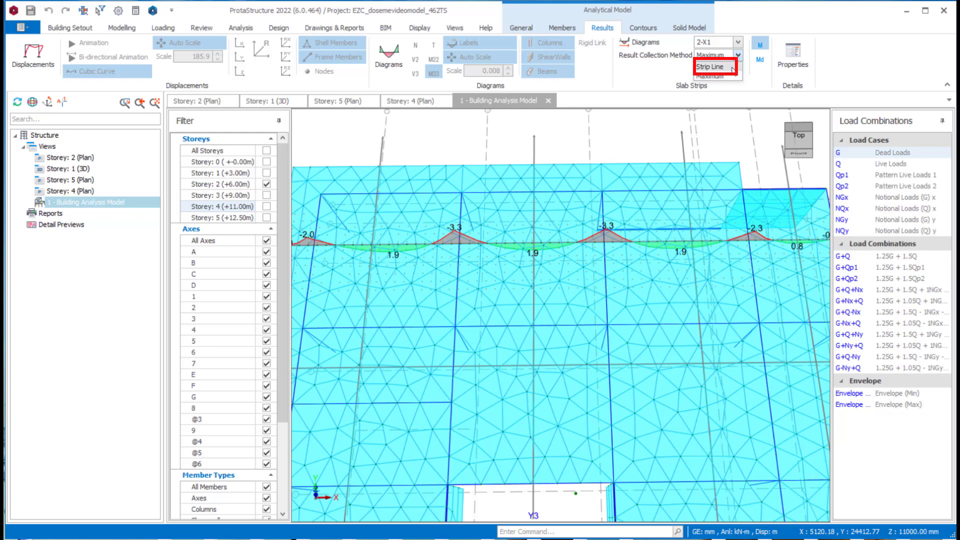
left_click(732, 75)
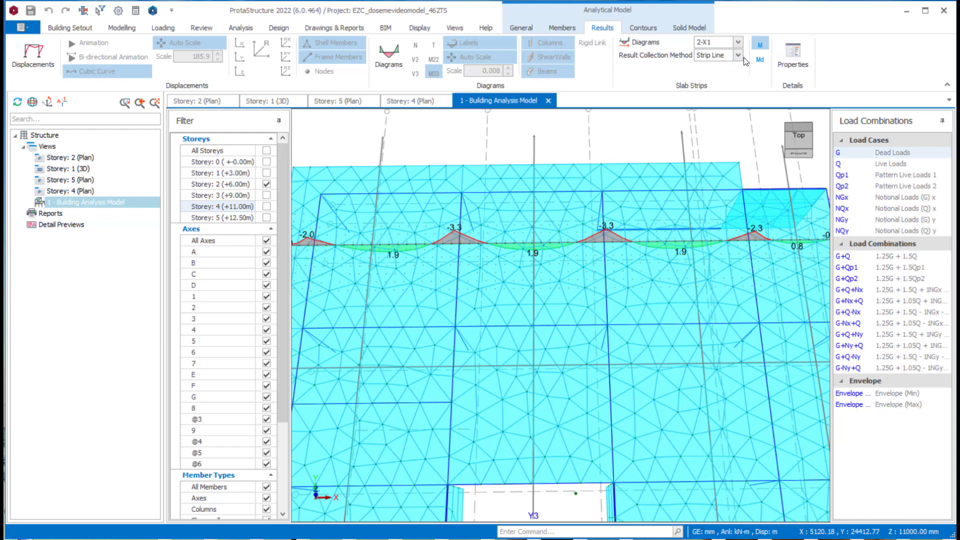
- Show the Md moment diagram of strip 2-X1 for load combination G+Q and review the other available combinations
left_click(760, 59)
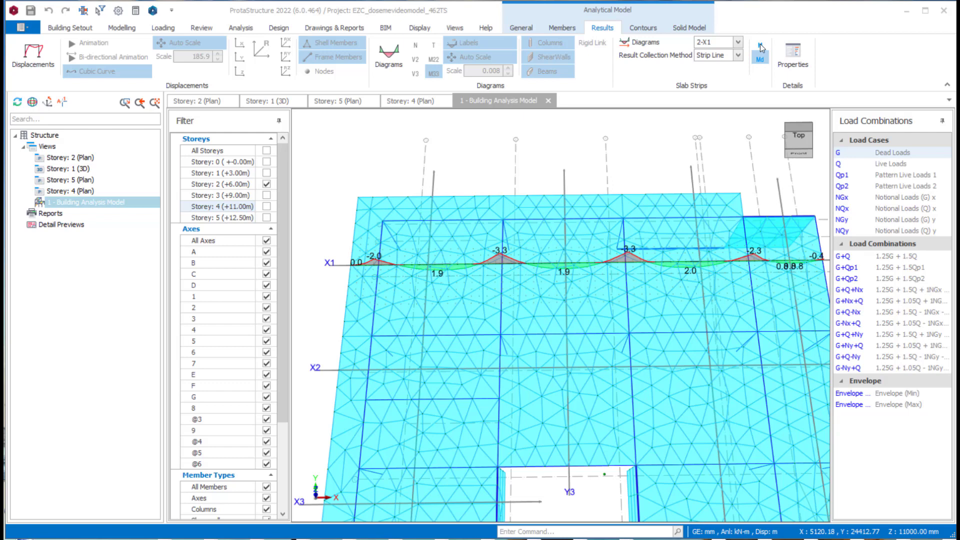
left_click(901, 257)
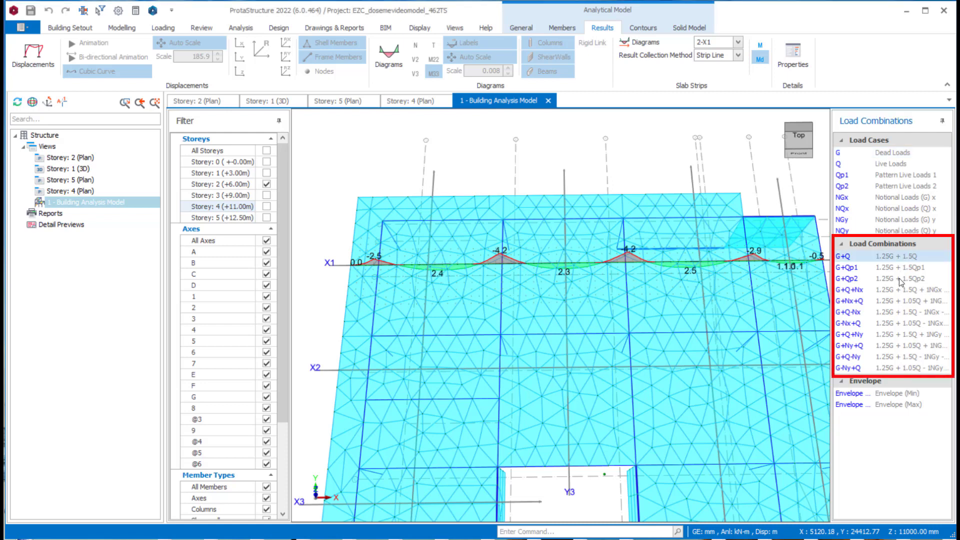
left_click(889, 313)
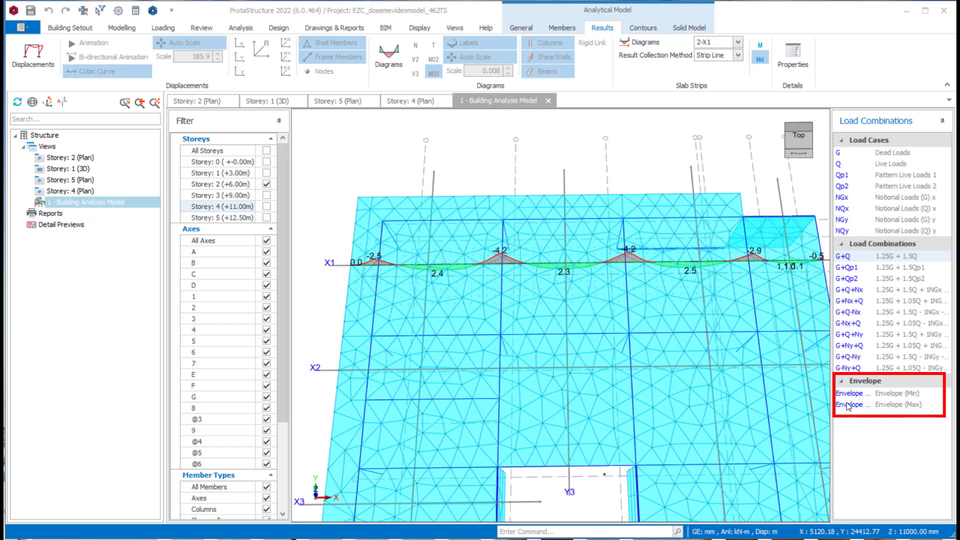
- Display the Envelope (Min) Md diagram for strip 2-X1 and inspect the moments over its supports
left_click(876, 394)
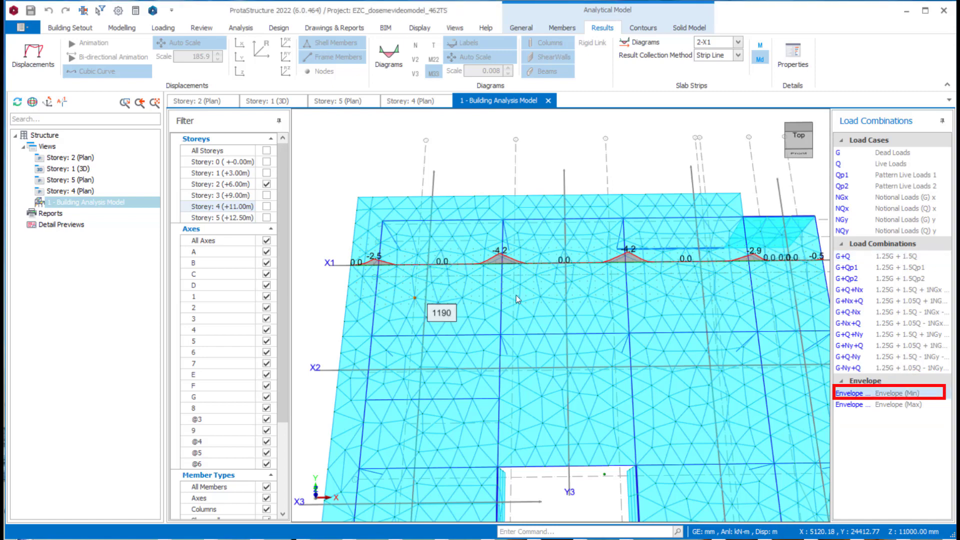
scroll(719, 284, "up", 3)
scroll(704, 277, "down", 2)
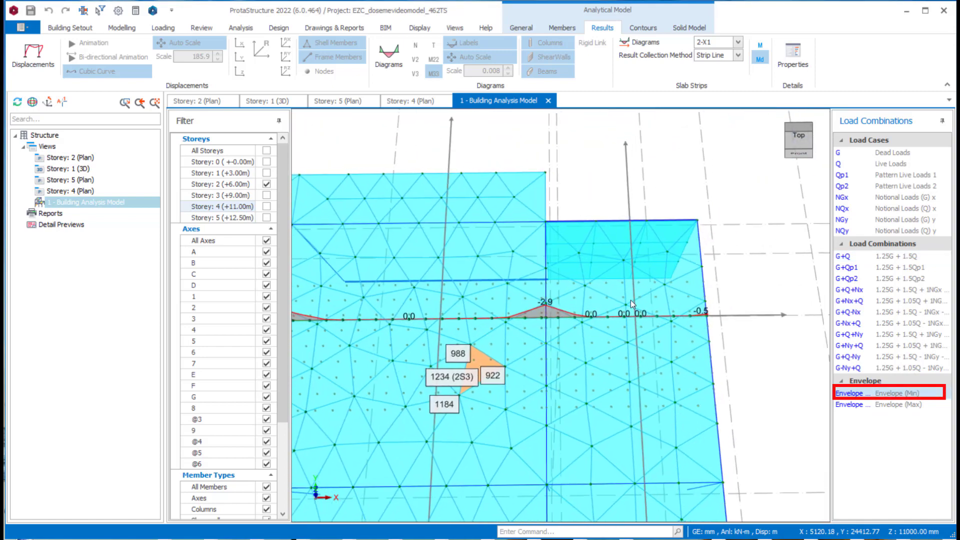
- Inspect the Envelope (Min) end moment of strip 2-X1 and the Envelope (Max) Md diagrams of strips 2-X1 and 2-Y1
scroll(729, 316, "up", 4)
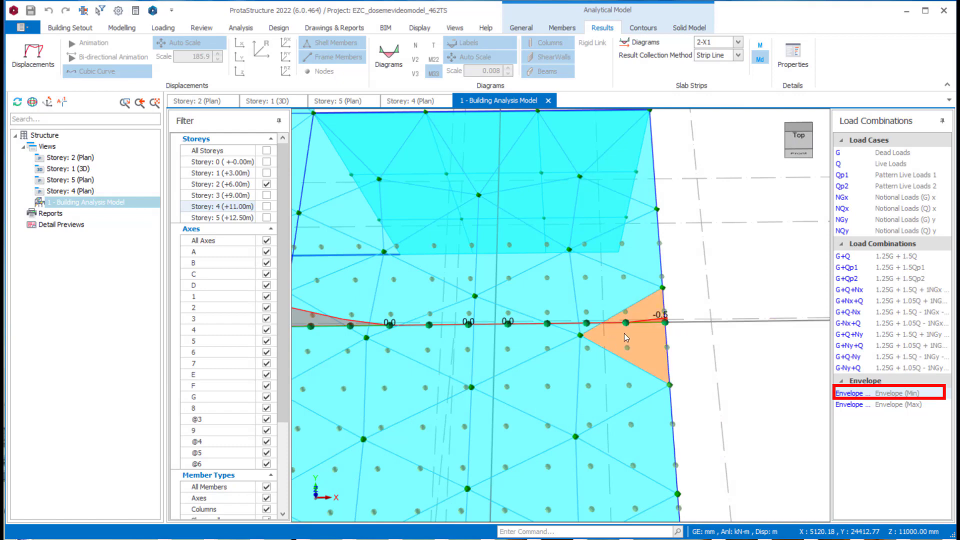
scroll(659, 320, "down", 5)
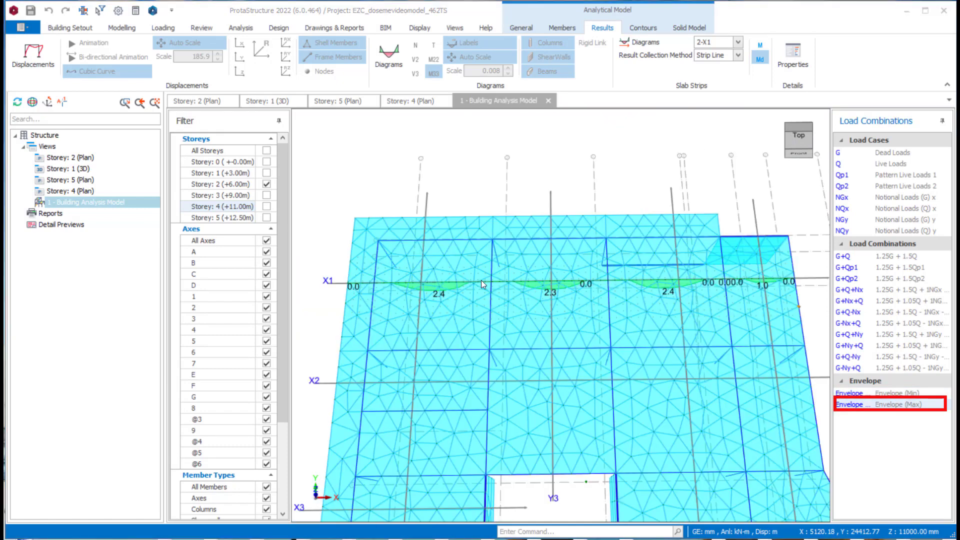
scroll(460, 292, "up", 1)
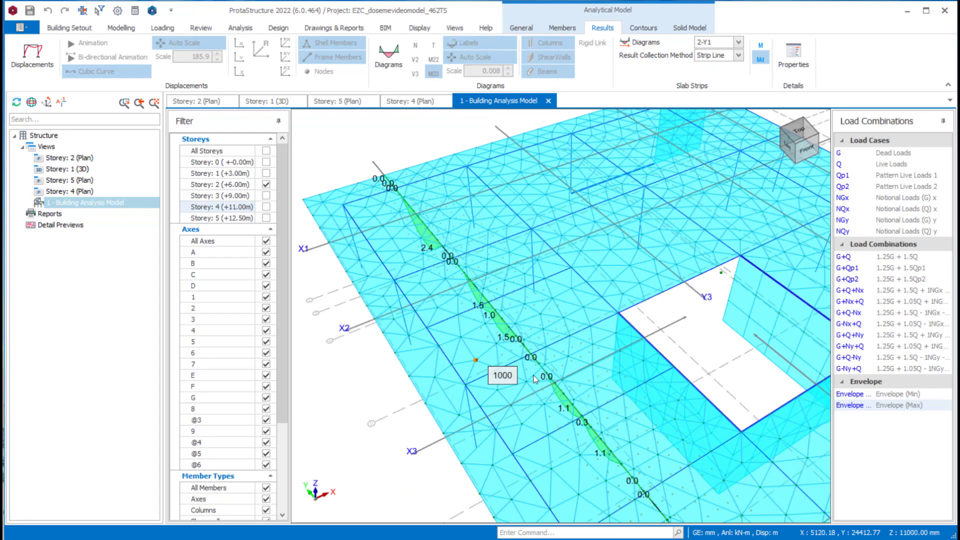
scroll(587, 354, "down", 2)
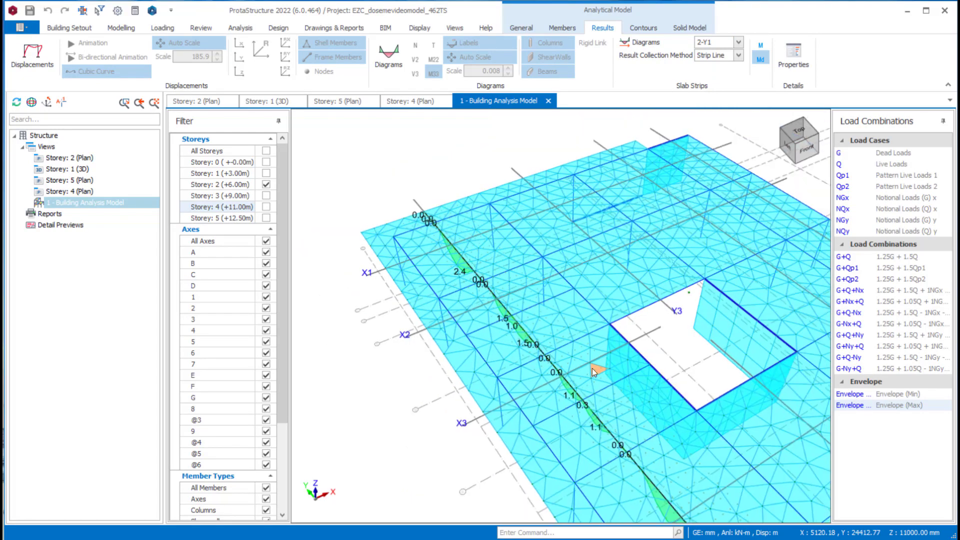
middle_click_drag(592, 368, 530, 226)
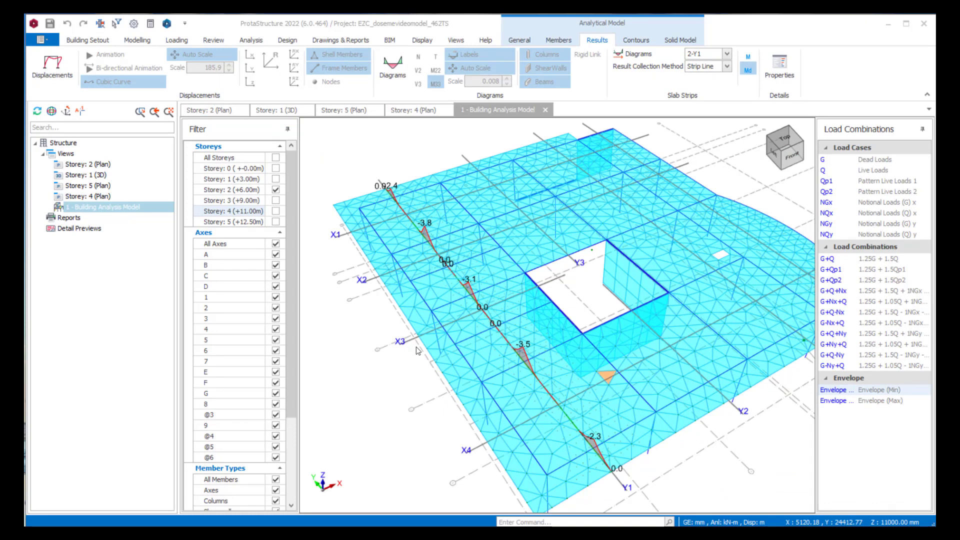
- Show Storey 4 (+11.00m) instead of Storey 2 and inspect the Envelope (Min) Md diagram of strip 4-X1 across the strip width
left_click(276, 211)
left_click(276, 189)
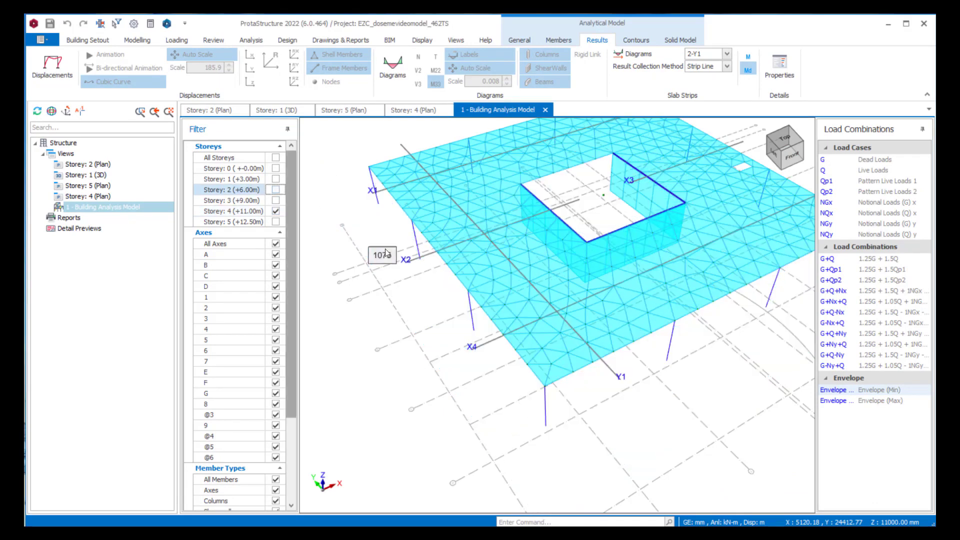
left_click(727, 53)
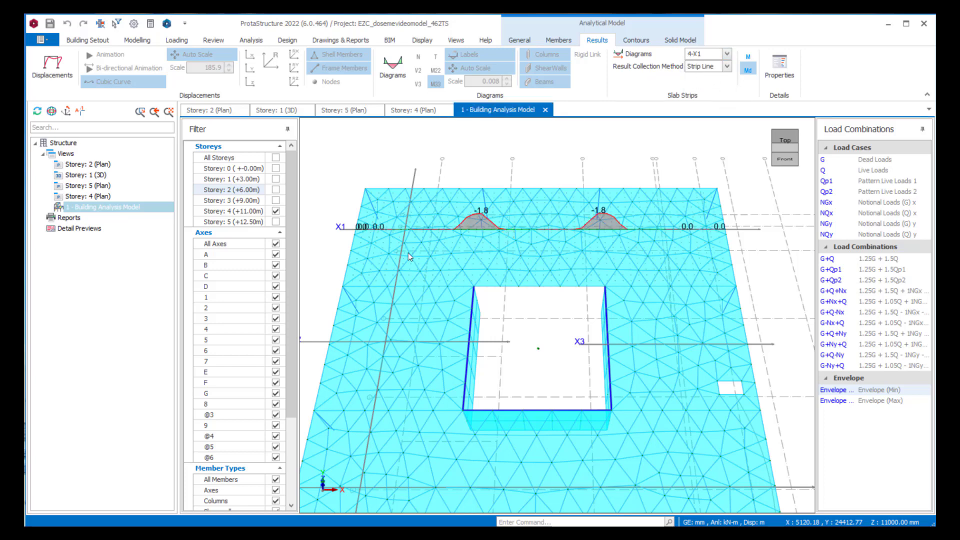
scroll(434, 253, "up", 2)
scroll(437, 254, "up", 2)
scroll(441, 255, "down", 2)
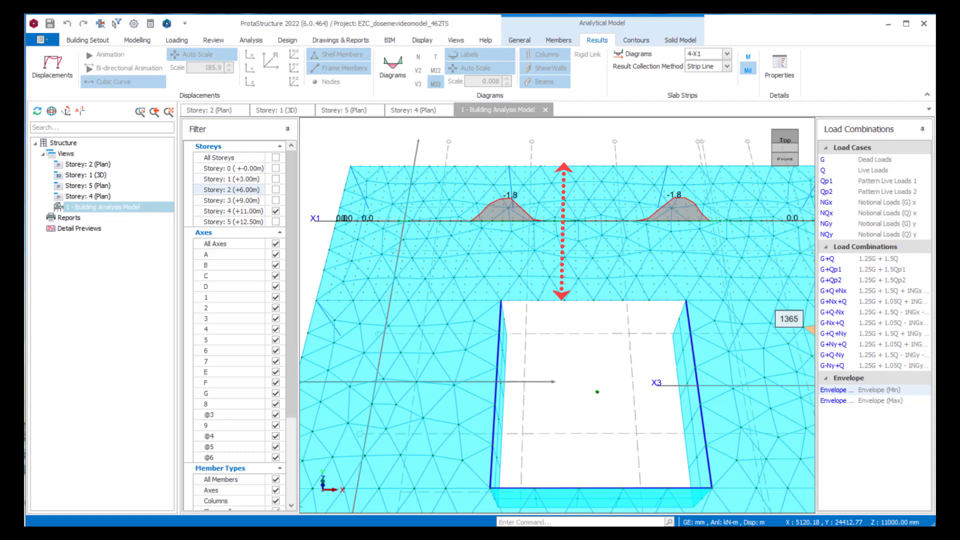
scroll(550, 279, "down", 2)
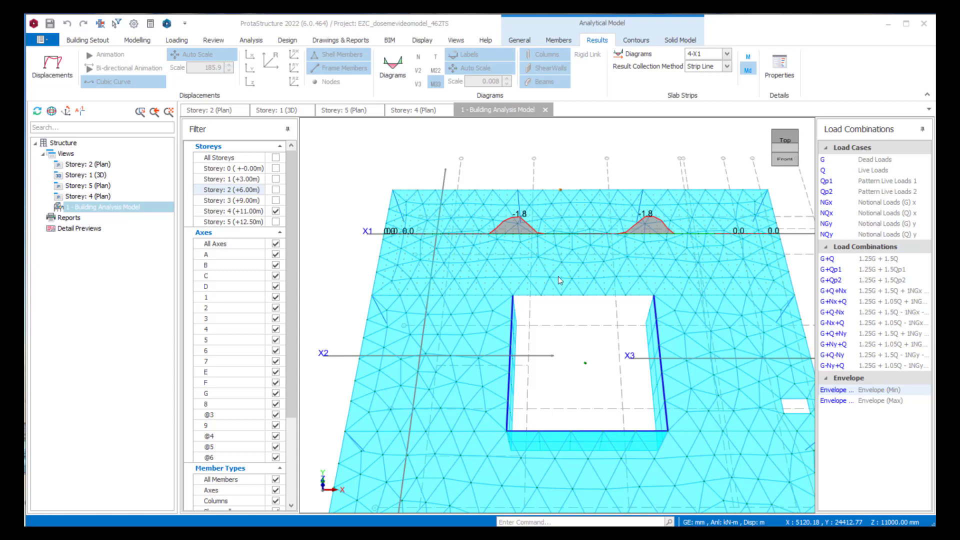
- Set the slab strip result collection method to Integral for the strip 4-X1 diagram
left_click(727, 66)
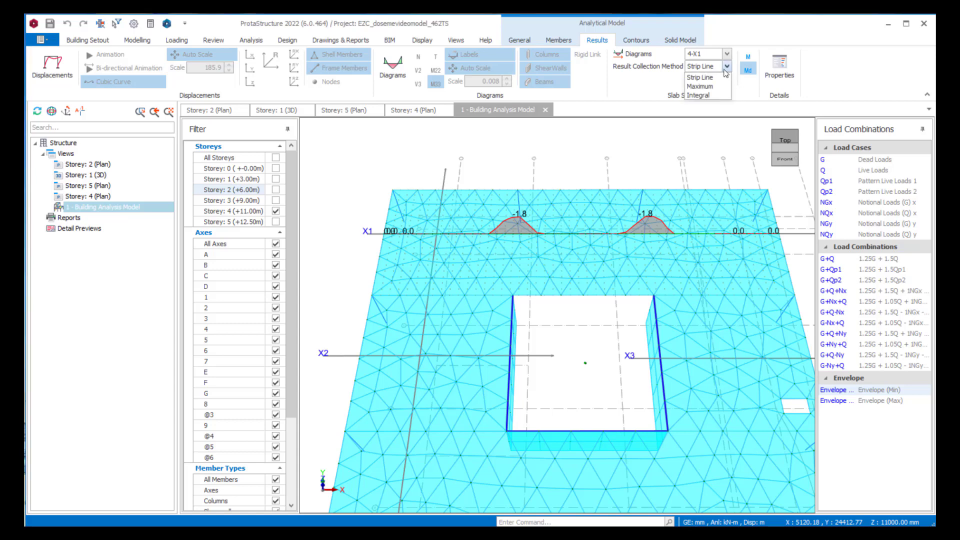
left_click(702, 96)
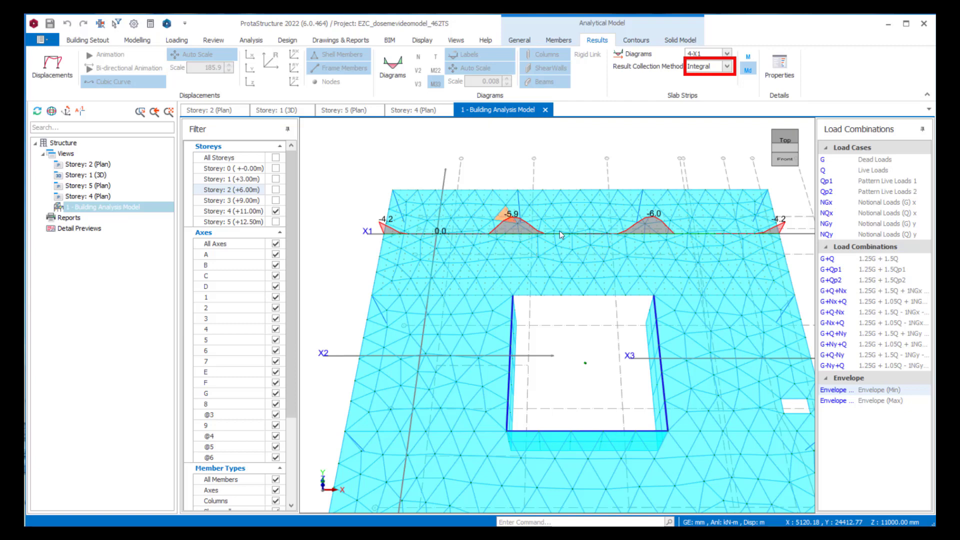
left_click(670, 210)
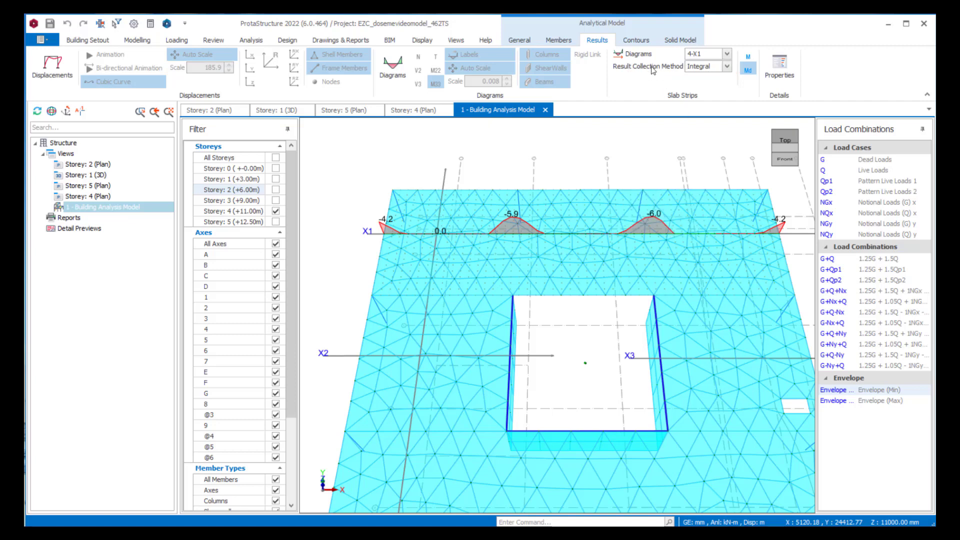
- Display the Envelope (Min) and Envelope (Max) Md diagrams of strip 4-Y1 and inspect the moments along it
left_click(727, 54)
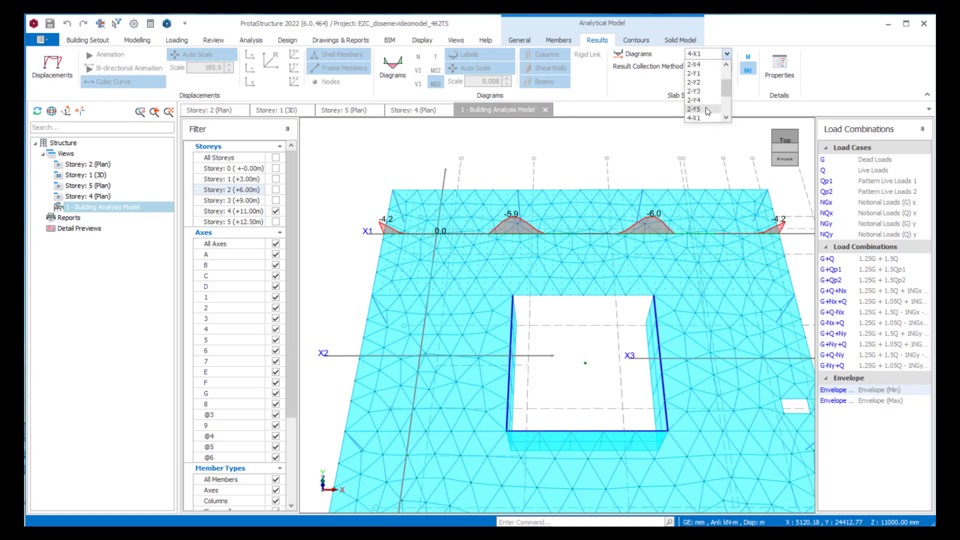
left_click(694, 100)
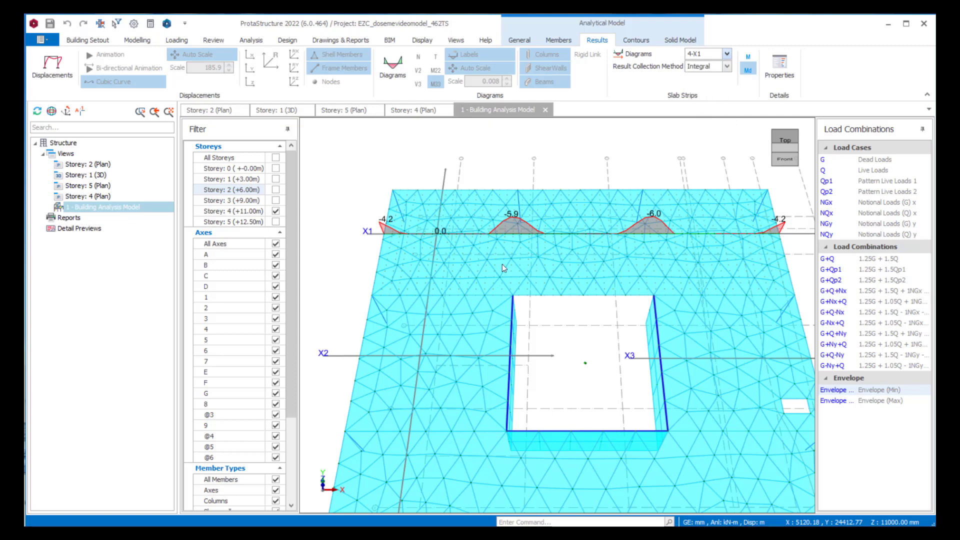
scroll(466, 347, "down", 2)
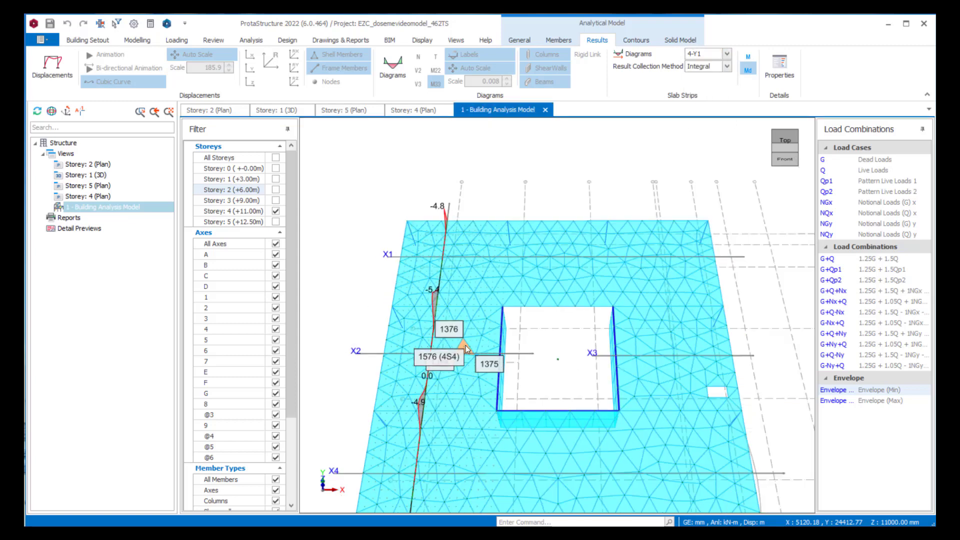
middle_click_drag(466, 346, 461, 310)
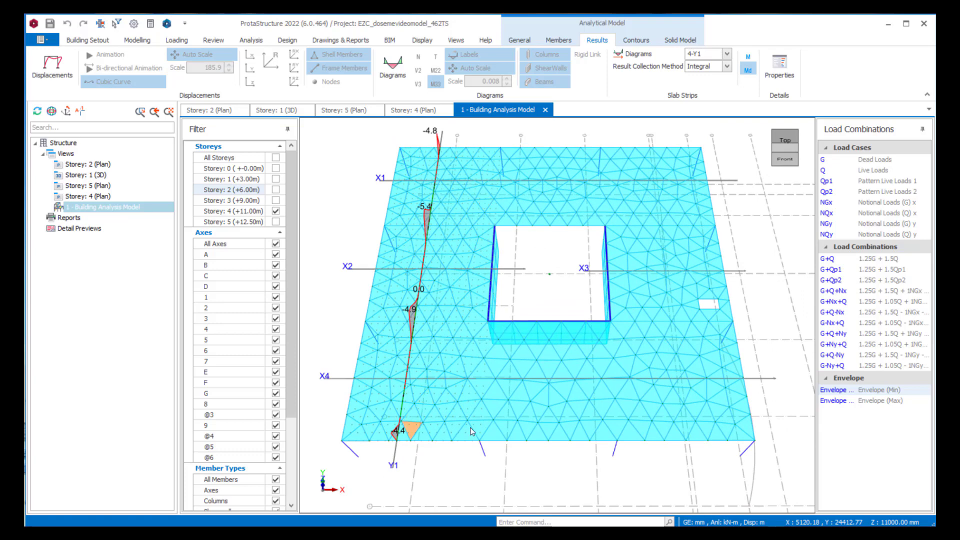
left_click(855, 402)
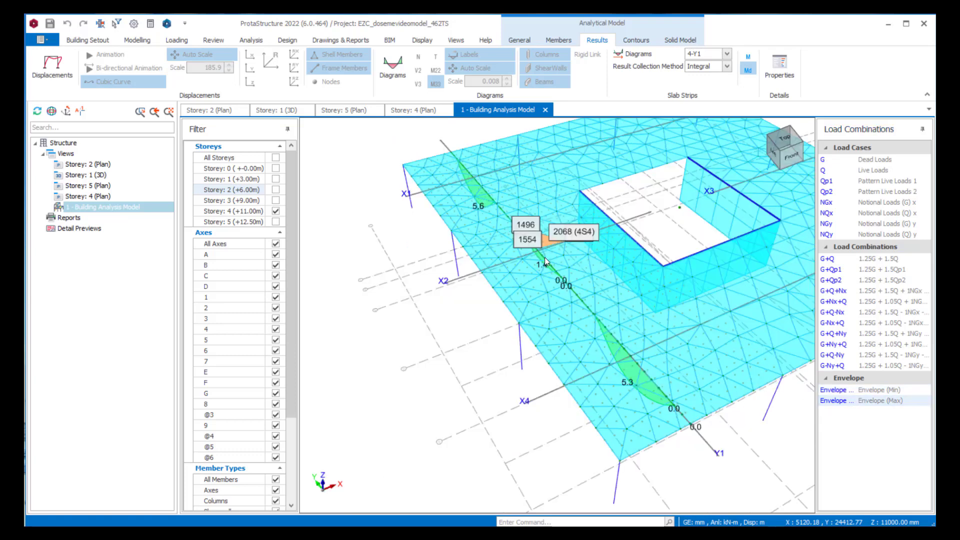
middle_click_drag(544, 258, 521, 262)
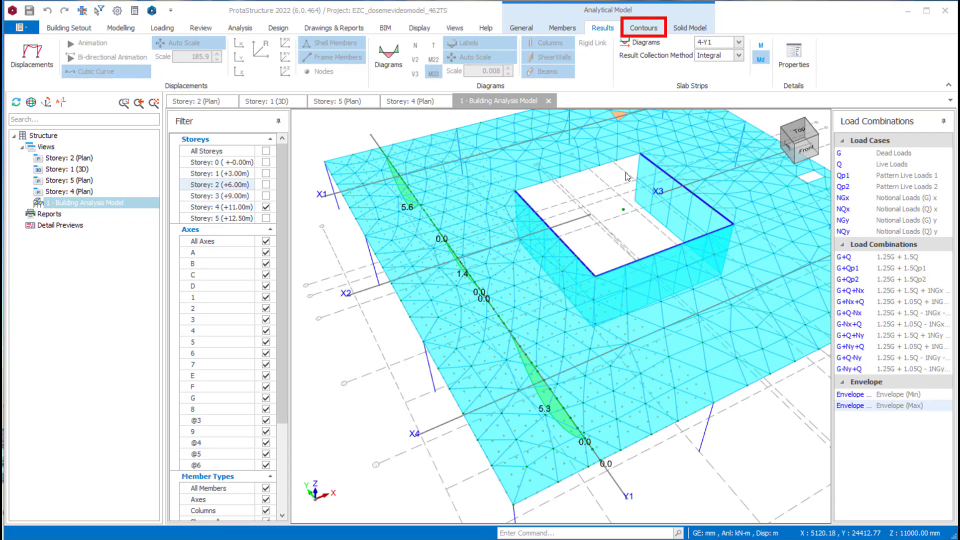
- Turn on result contours for the storey 4 slab, collapse the filter, and select load combination G+Q
left_click(643, 28)
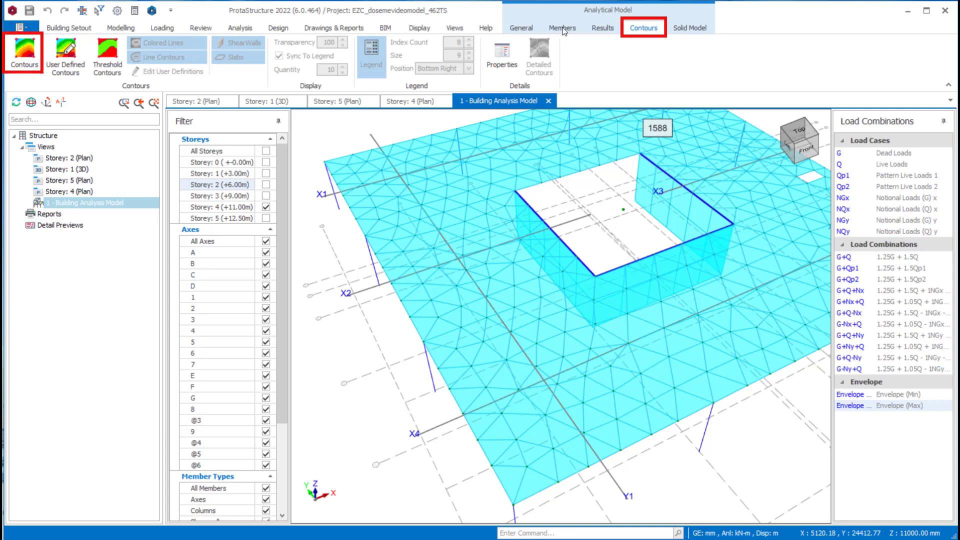
left_click(27, 64)
left_click(278, 121)
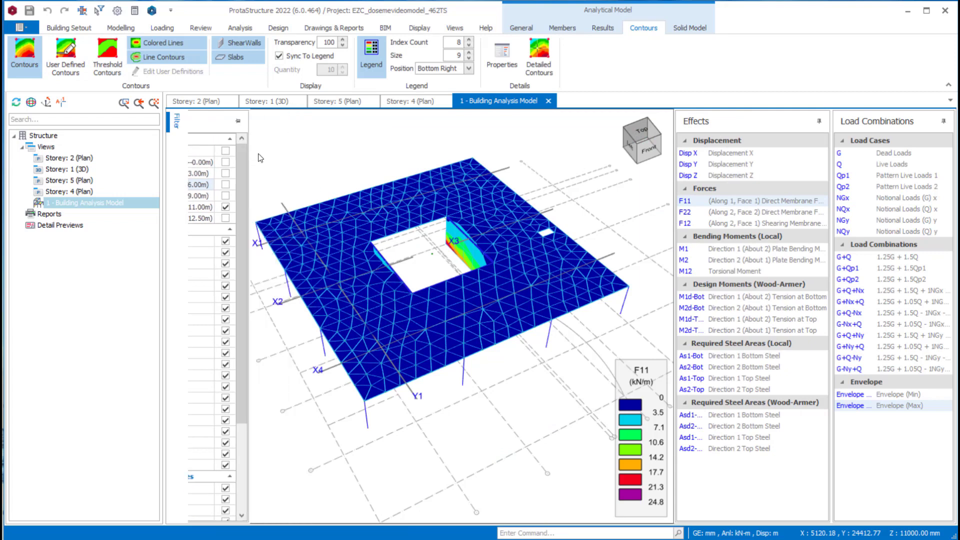
scroll(400, 273, "up", 3)
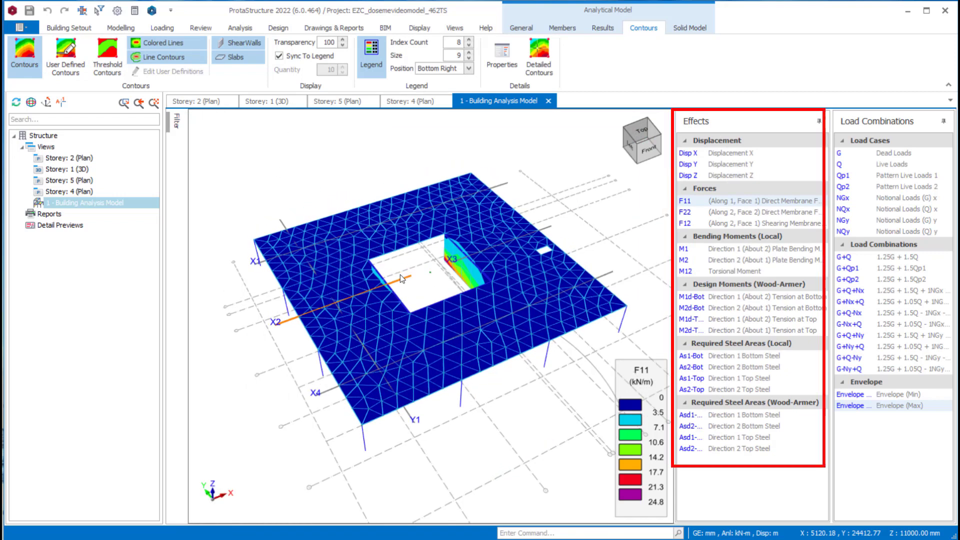
scroll(400, 275, "down", 3)
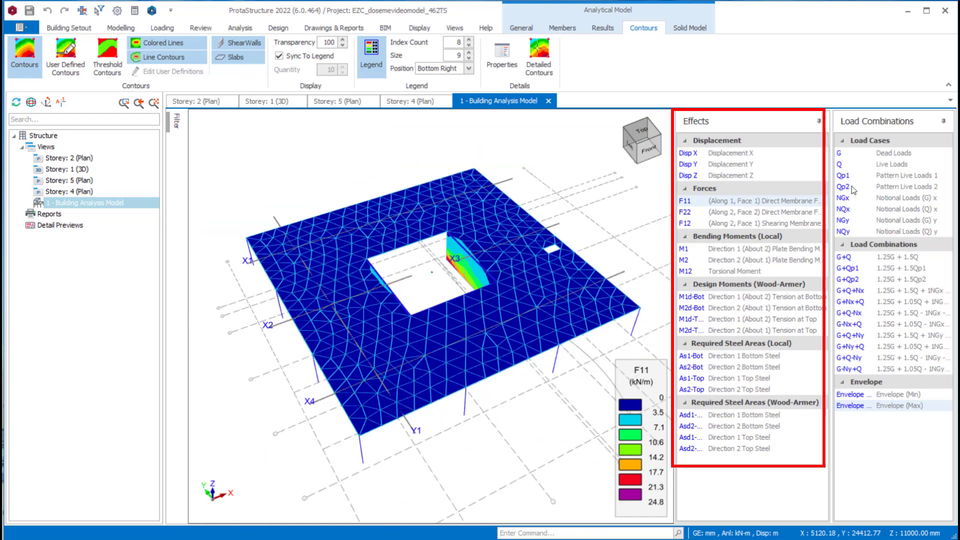
left_click(867, 260)
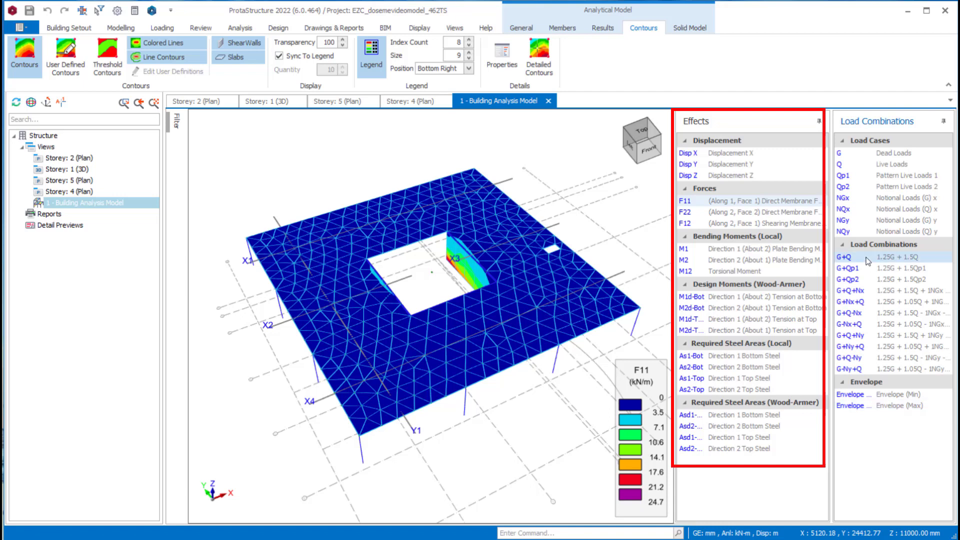
- Review the Displacement Z contours and the F11, F22 and F12 membrane force contours of the slab for G+Q
left_click(736, 175)
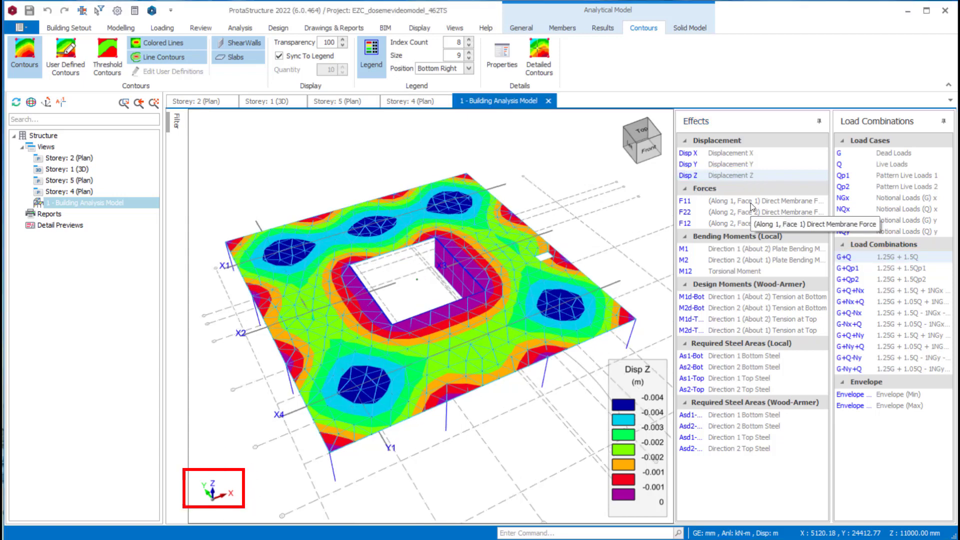
left_click(751, 204)
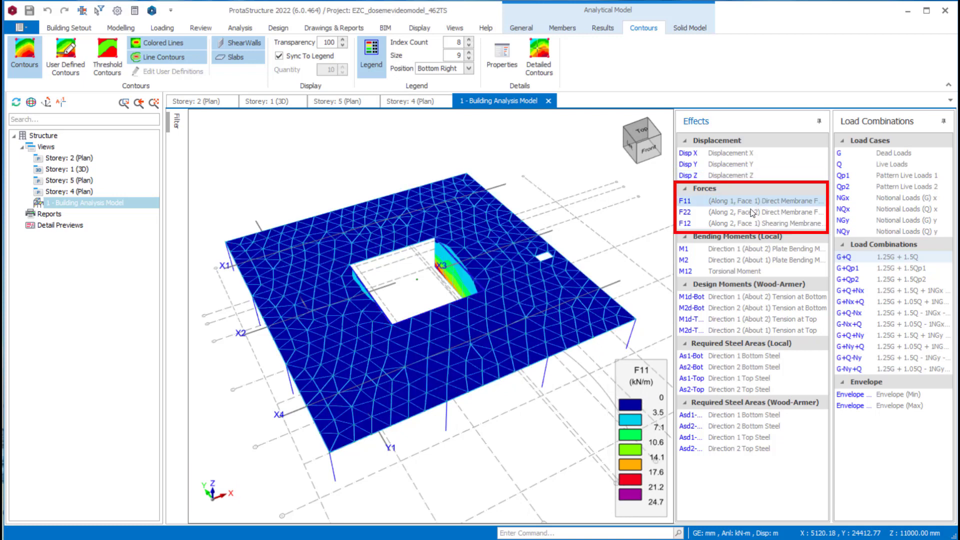
left_click(753, 215)
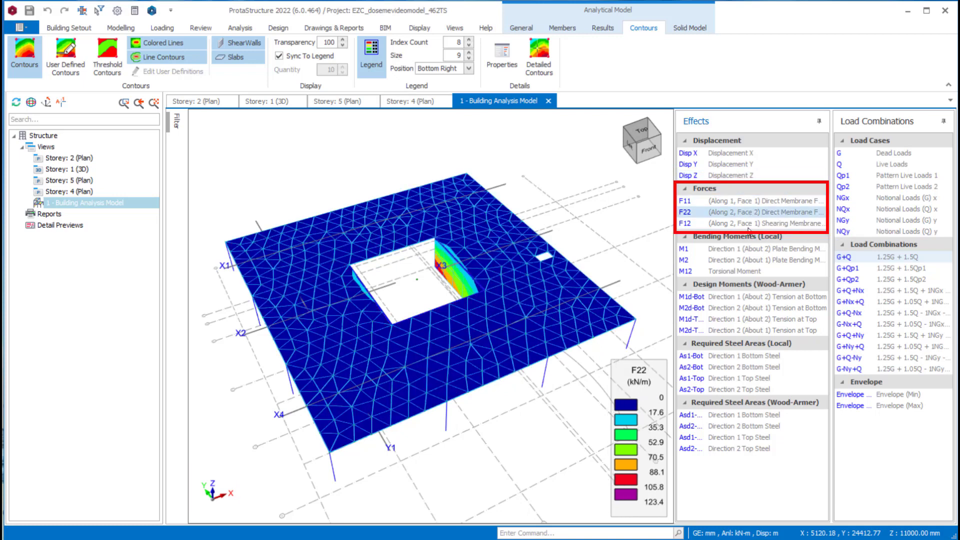
left_click(748, 226)
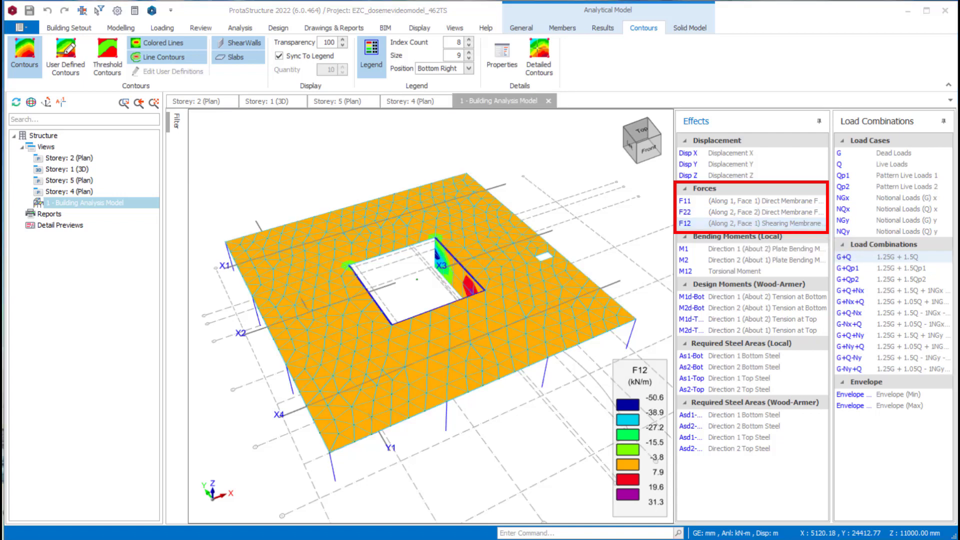
- Review the local bending moment contours M1 and M2 and the torsional moment contour M12 for G+Q
left_click(773, 249)
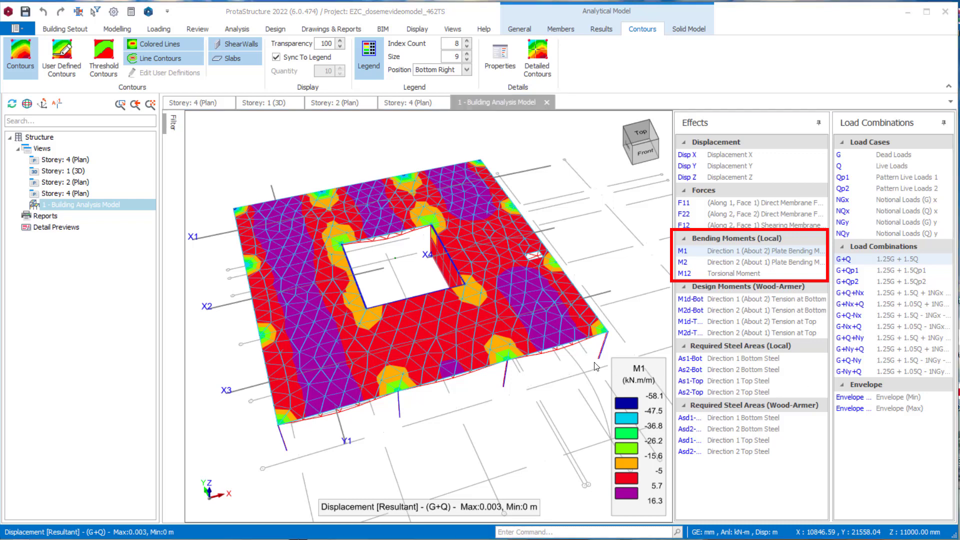
left_click(719, 252)
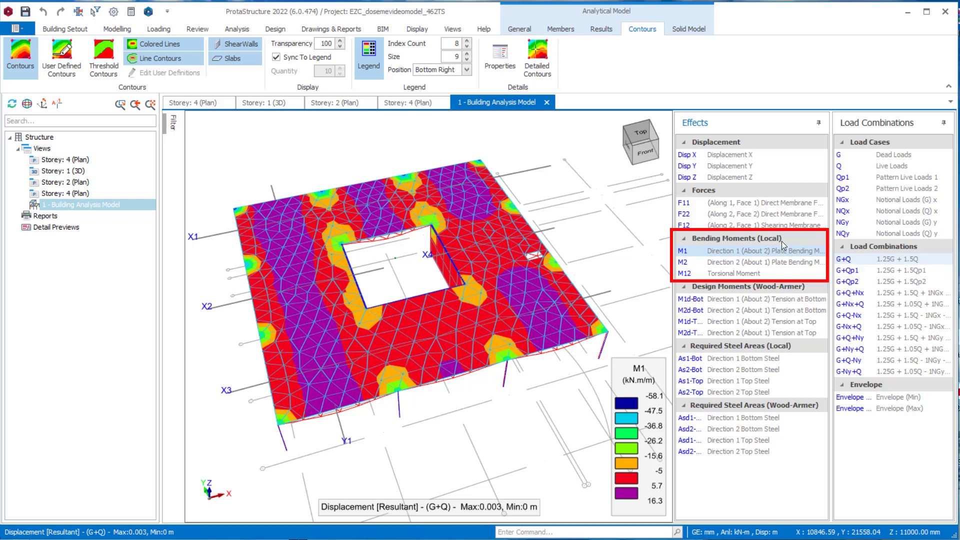
left_click(754, 262)
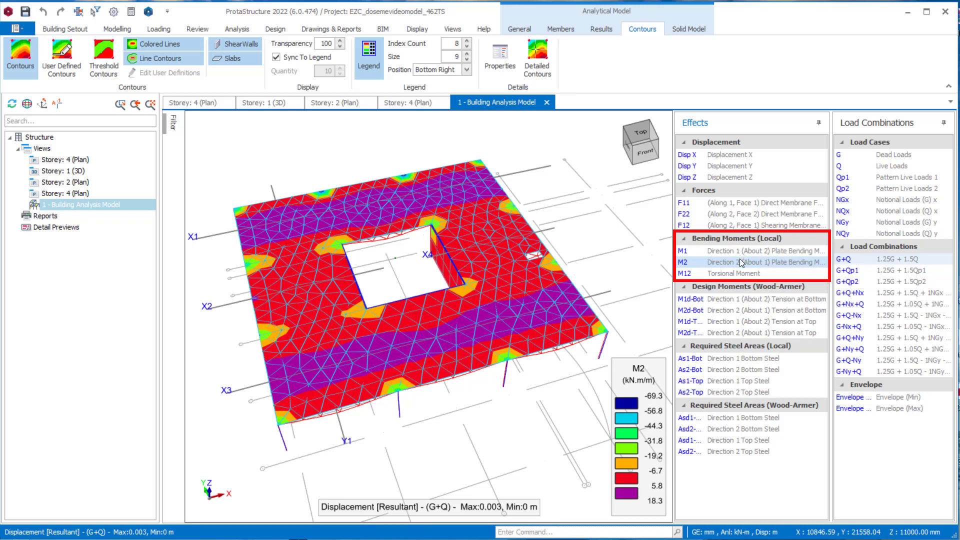
left_click(739, 274)
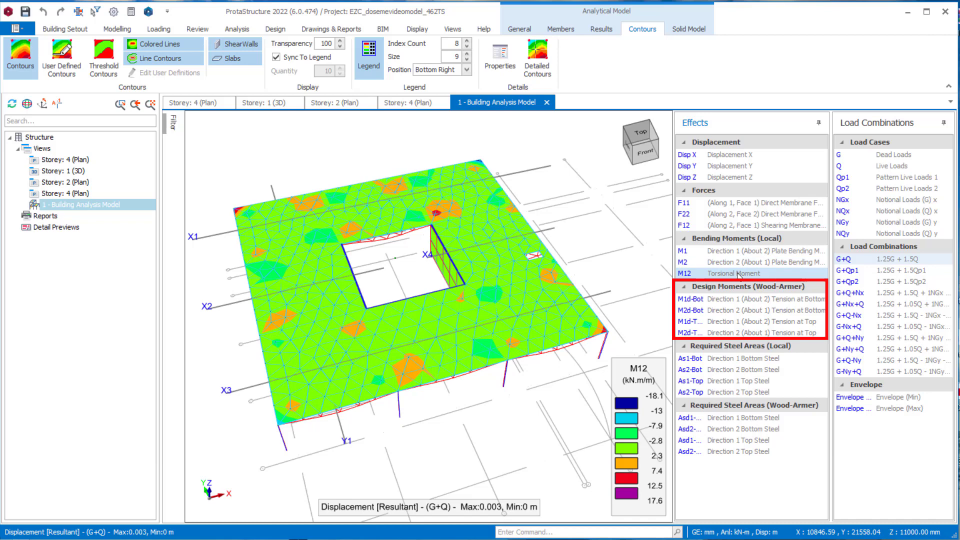
- Review the Wood-Armer design moment contours M1d-Bot, M2d-Bot, M1d-Top and M2d-Top for G+Q
left_click(758, 302)
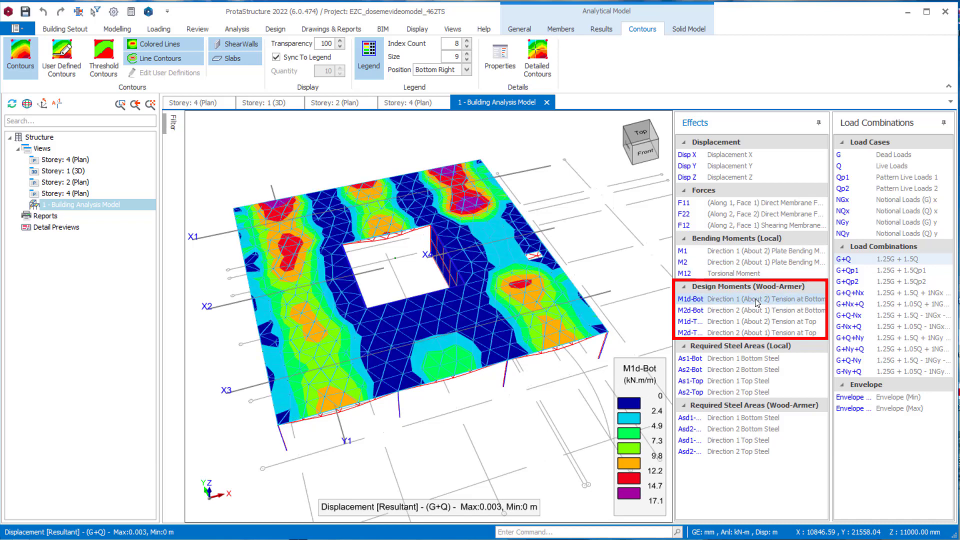
left_click(753, 311)
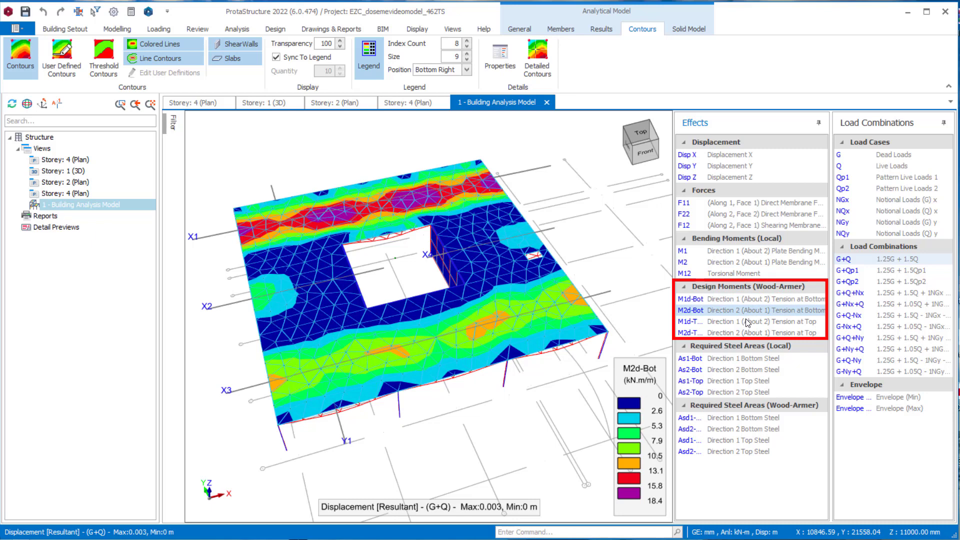
left_click(748, 323)
left_click(747, 333)
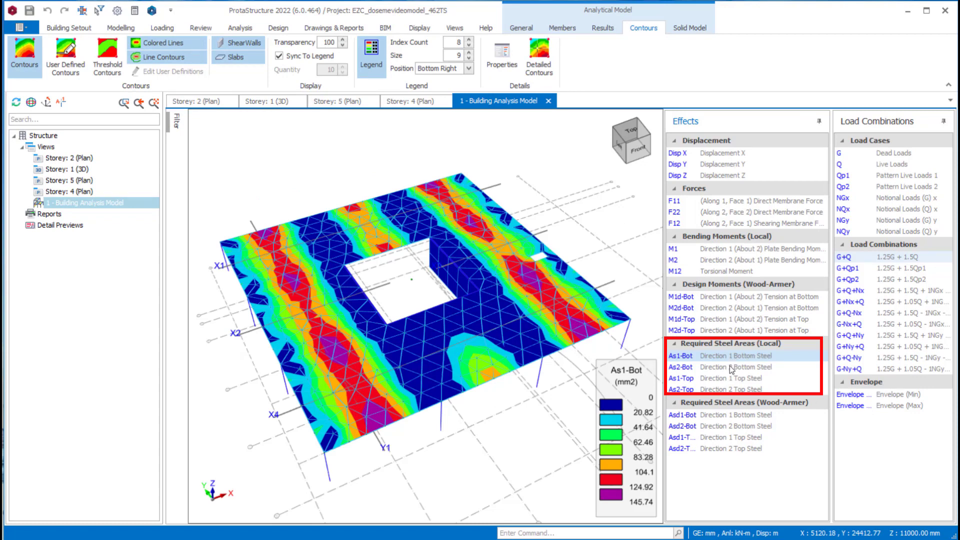
- Review the local required steel area contours As2-Bot, As1-Top and As2-Top for G+Q
left_click(731, 367)
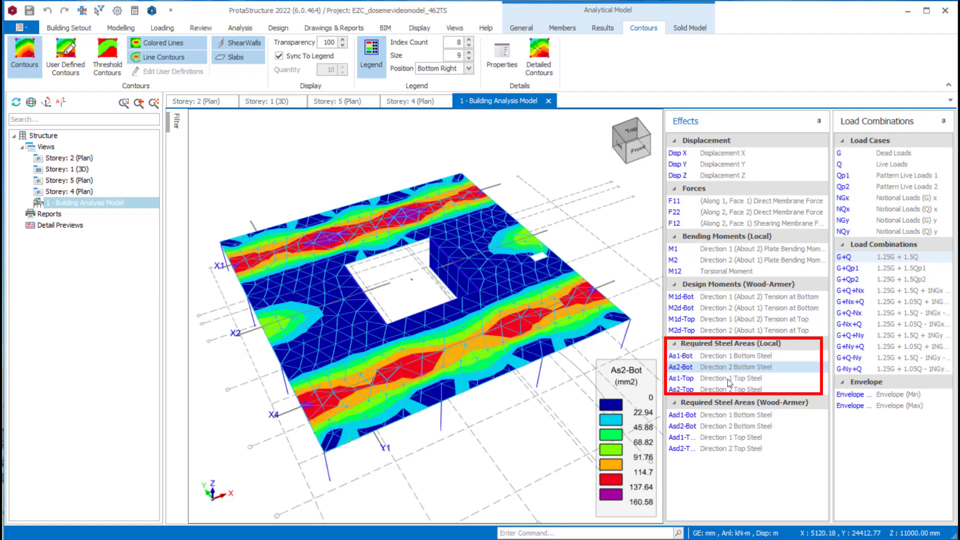
left_click(727, 379)
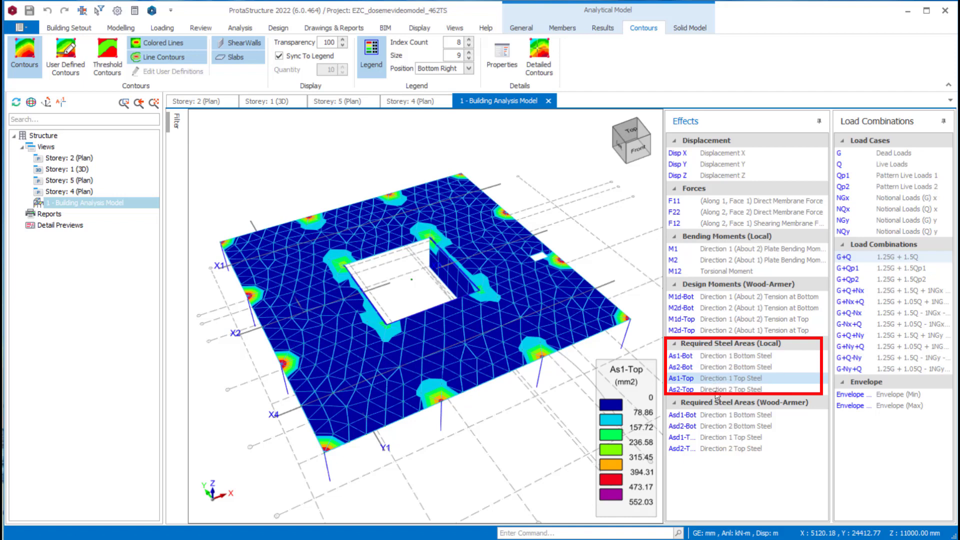
left_click(718, 390)
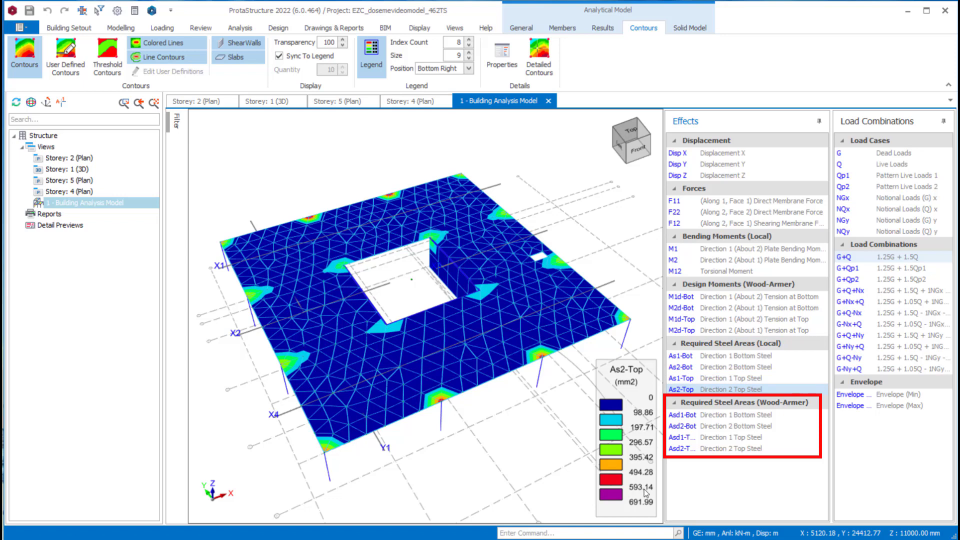
- Review the Wood-Armer required steel area contours Asd1-Bot, Asd2-Bot, Asd1-Top and Asd2-Top for G+Q
left_click(746, 415)
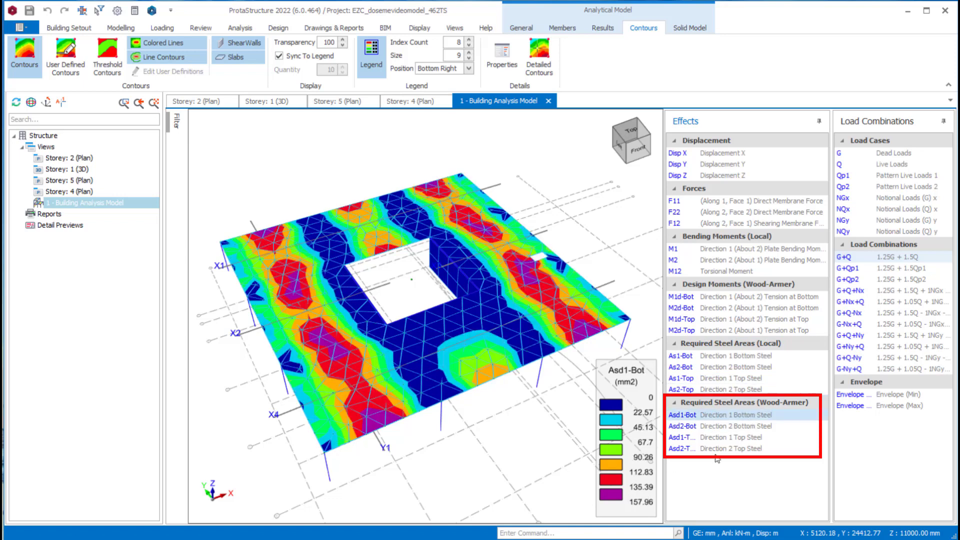
left_click(698, 428)
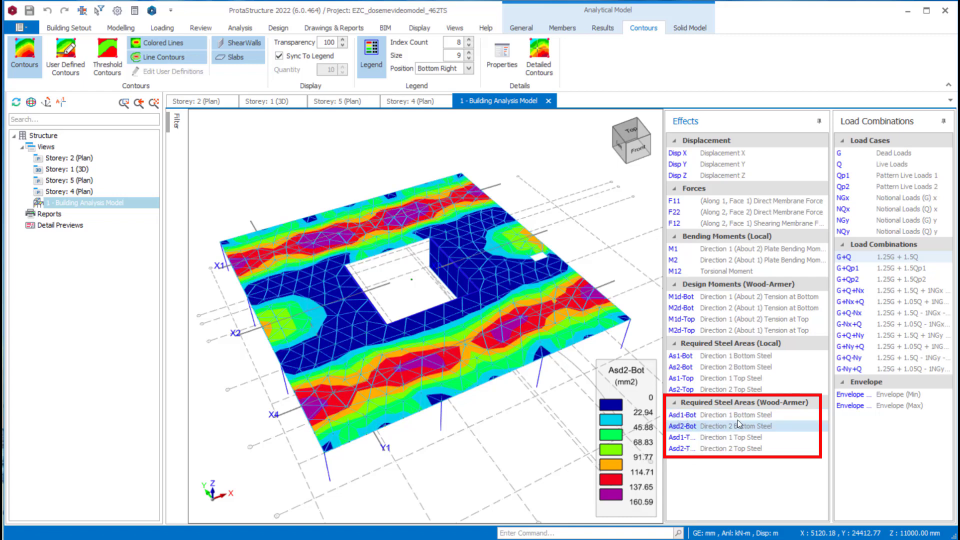
left_click(714, 437)
left_click(711, 449)
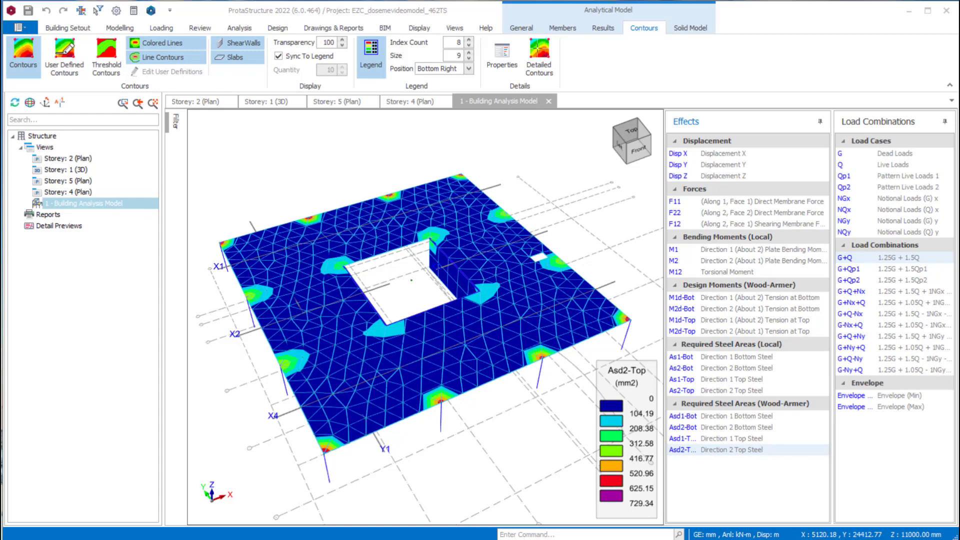
- Open Slab Analysis and Design from the storey 2 plan and look through the listed slab strips of storeys 2 and 4
left_click(189, 103)
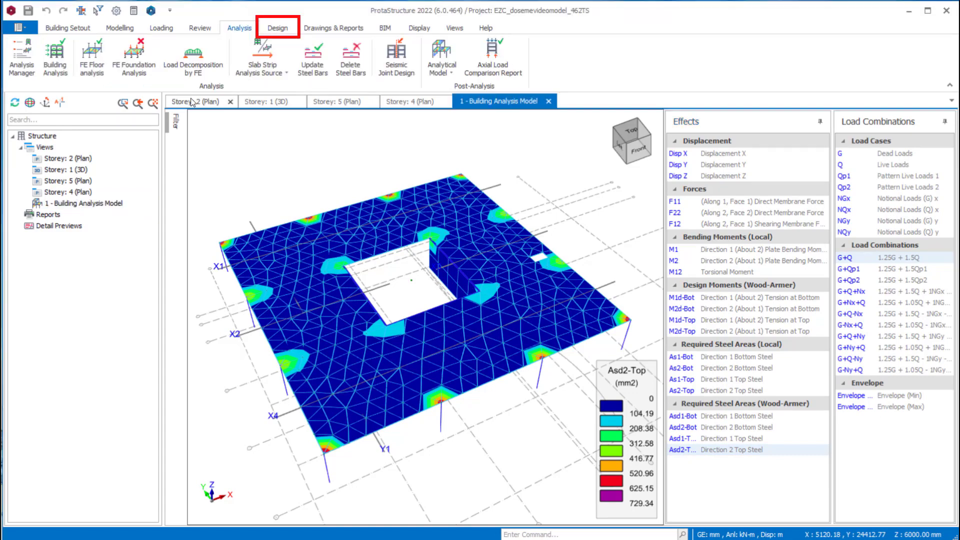
left_click(279, 29)
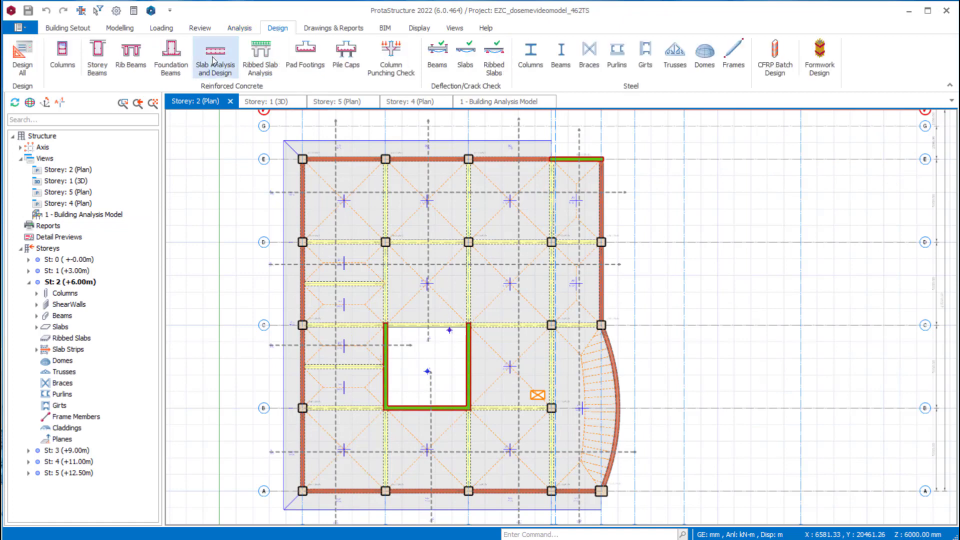
left_click(215, 64)
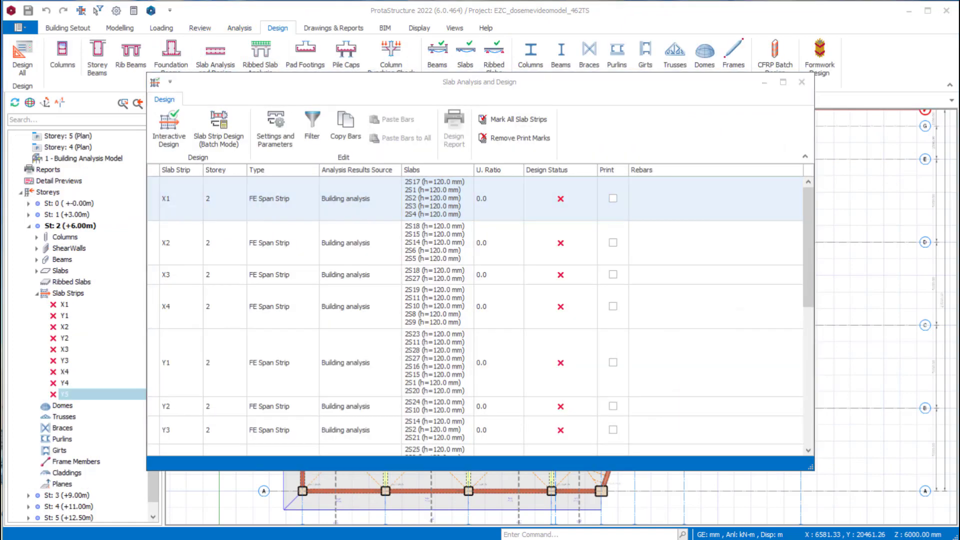
left_click(226, 201)
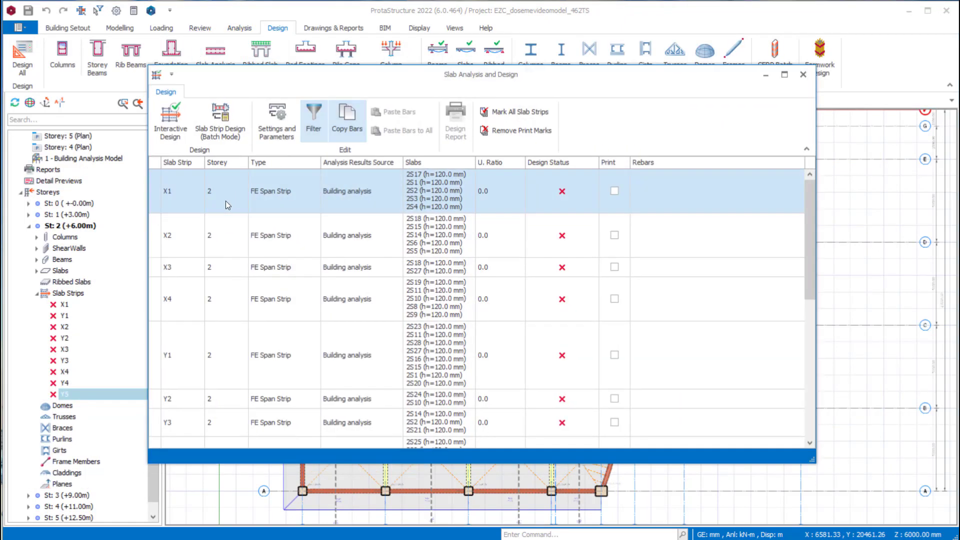
scroll(350, 205, "down", 3)
scroll(370, 209, "up", 3)
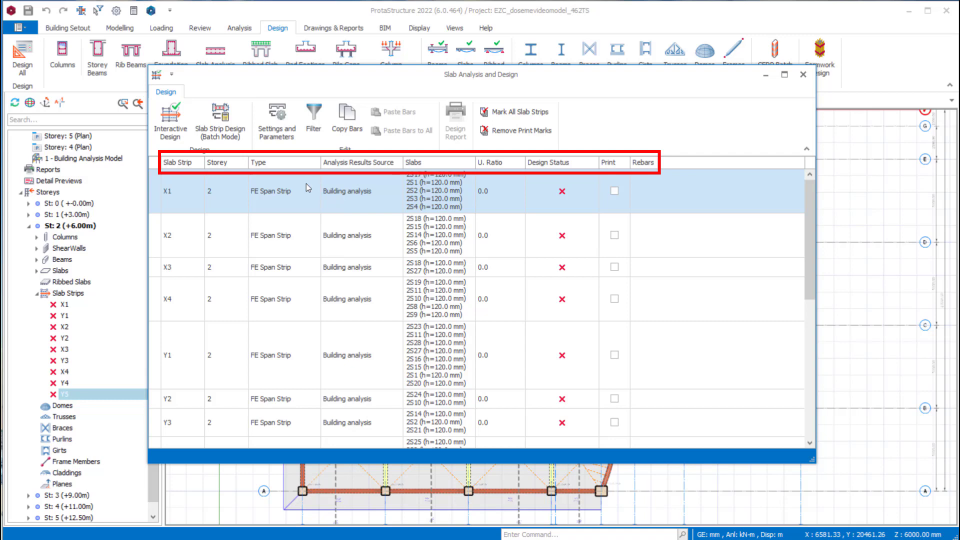
scroll(306, 185, "down", 3)
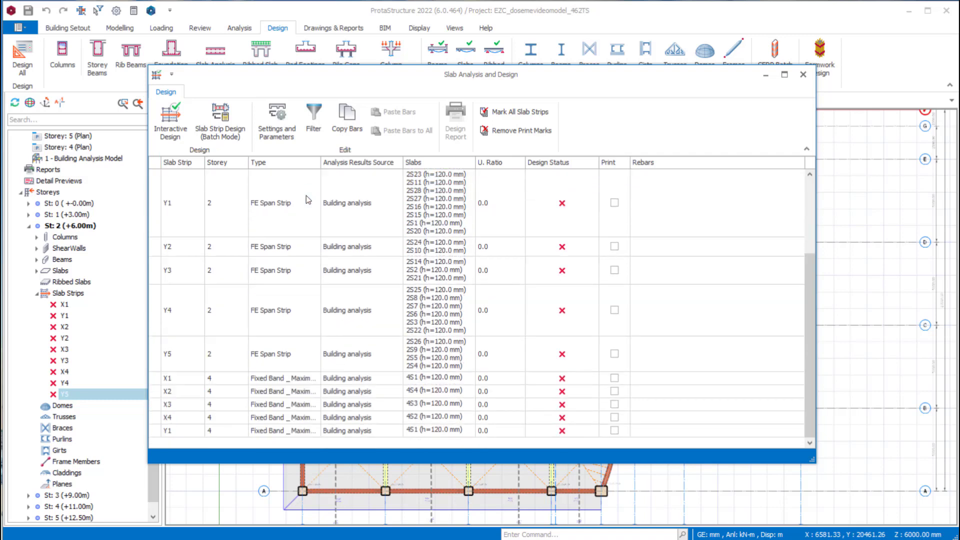
scroll(308, 198, "up", 3)
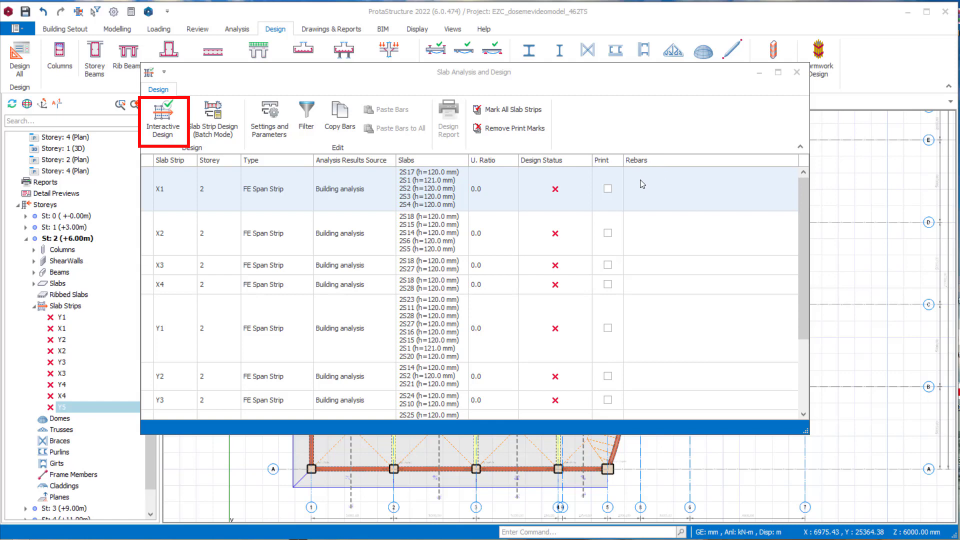
- In the interactive design of storey 2 strip X1, set slab 2S17's straight span bars to H12/150 and run the design
left_click(298, 191)
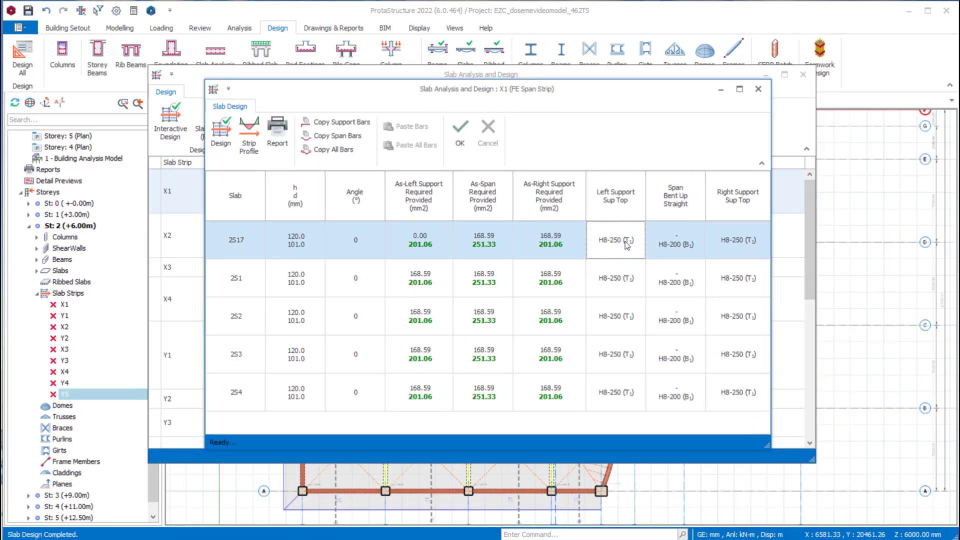
left_click(672, 250)
left_click(672, 250)
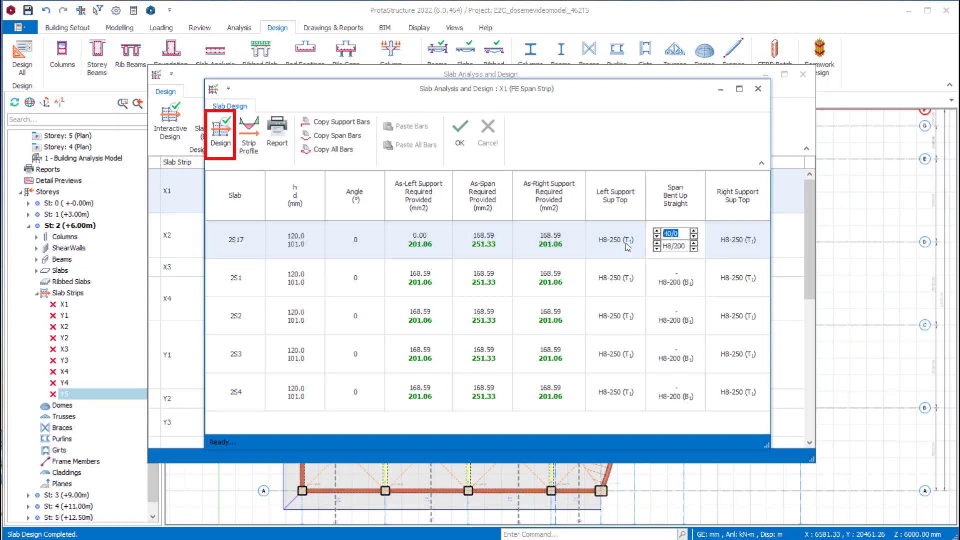
left_click(658, 245)
left_click(658, 244)
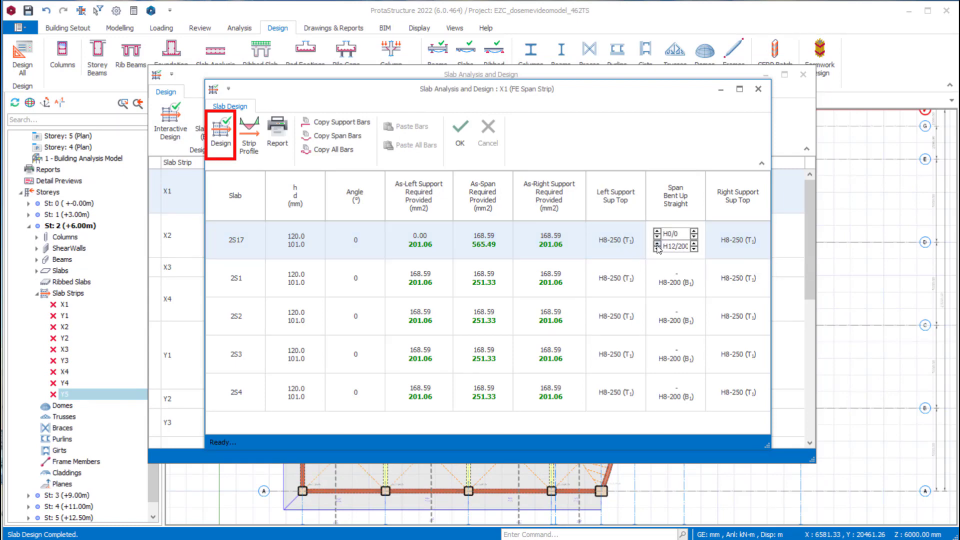
left_click(695, 250)
left_click(694, 250)
left_click(222, 134)
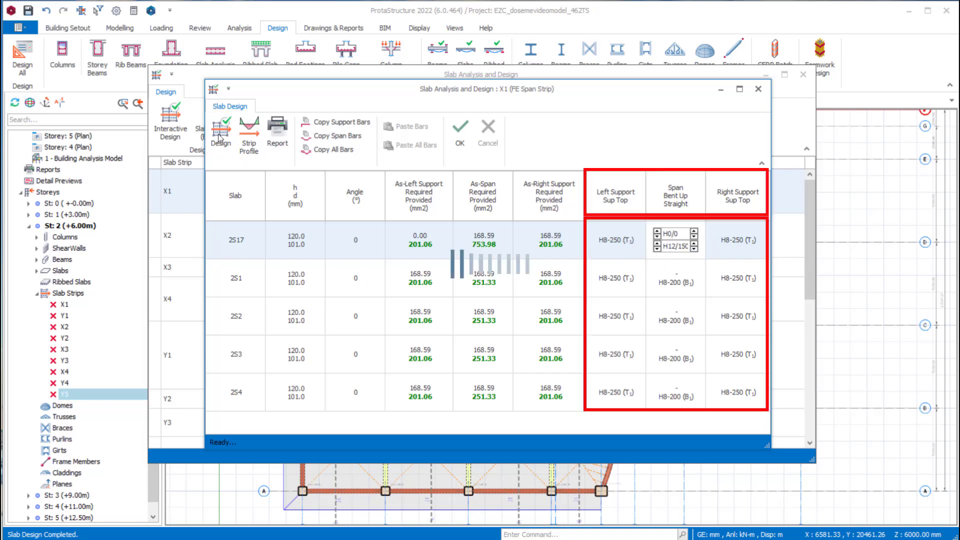
- Review strip X1's displacement and moment diagrams for the envelope, NGy and G+Q, and produce the strip's design report
left_click(253, 142)
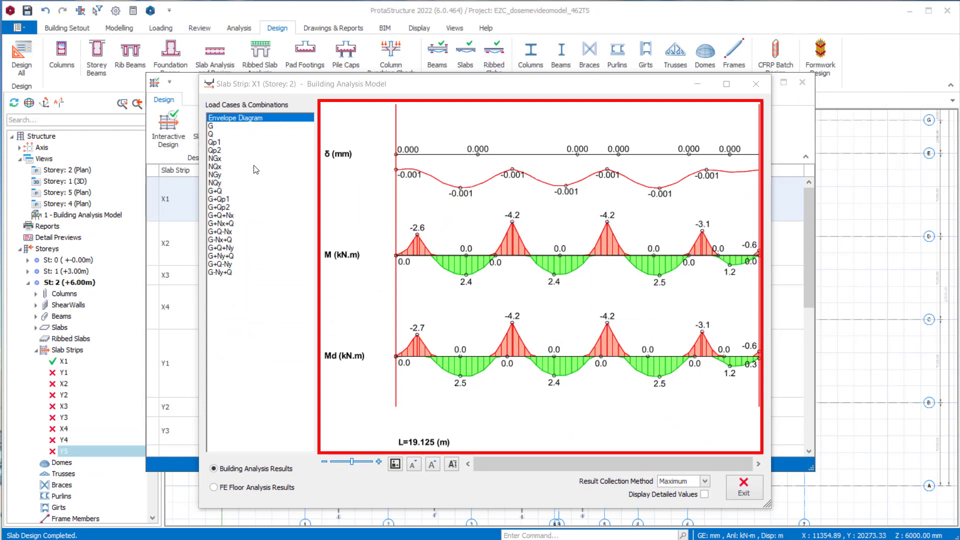
left_click(222, 192)
left_click(221, 175)
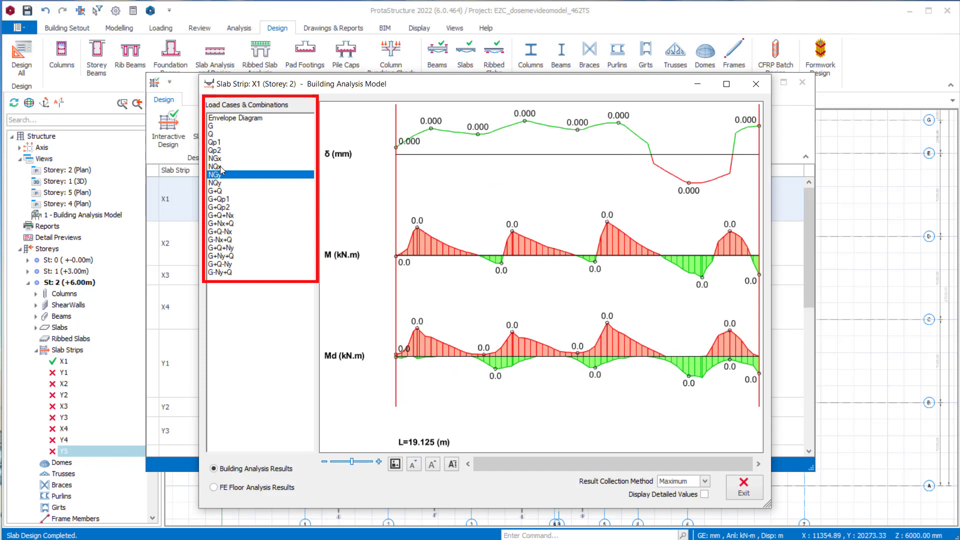
left_click(220, 191)
left_click(743, 488)
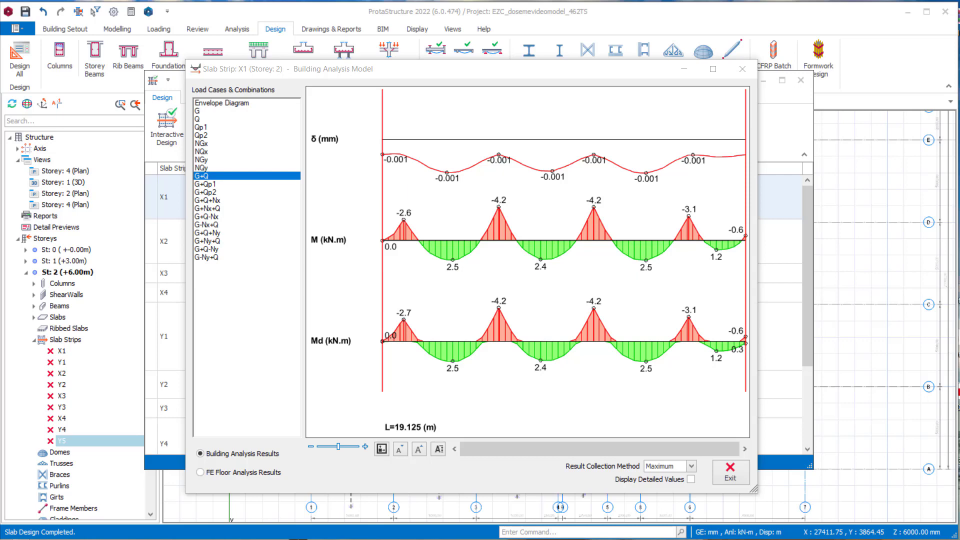
left_click(734, 476)
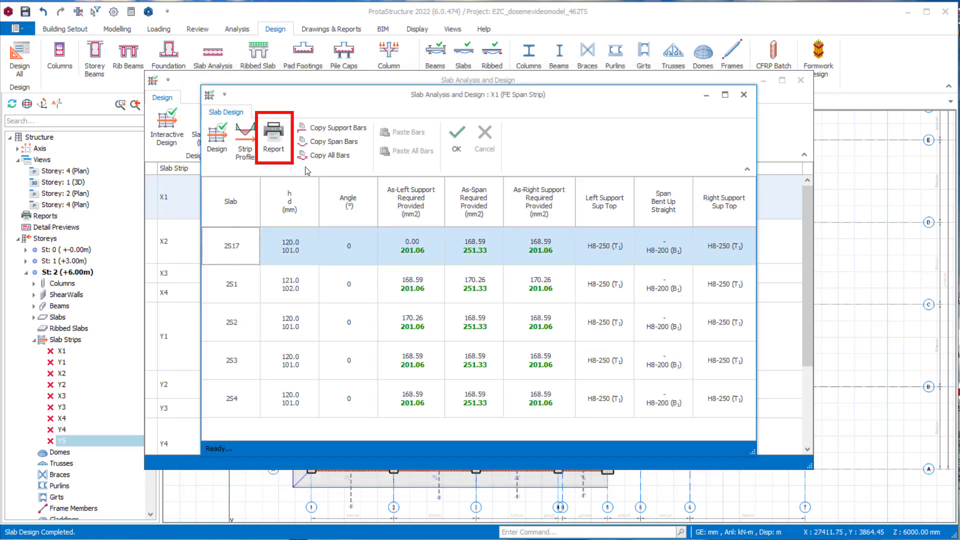
left_click(273, 148)
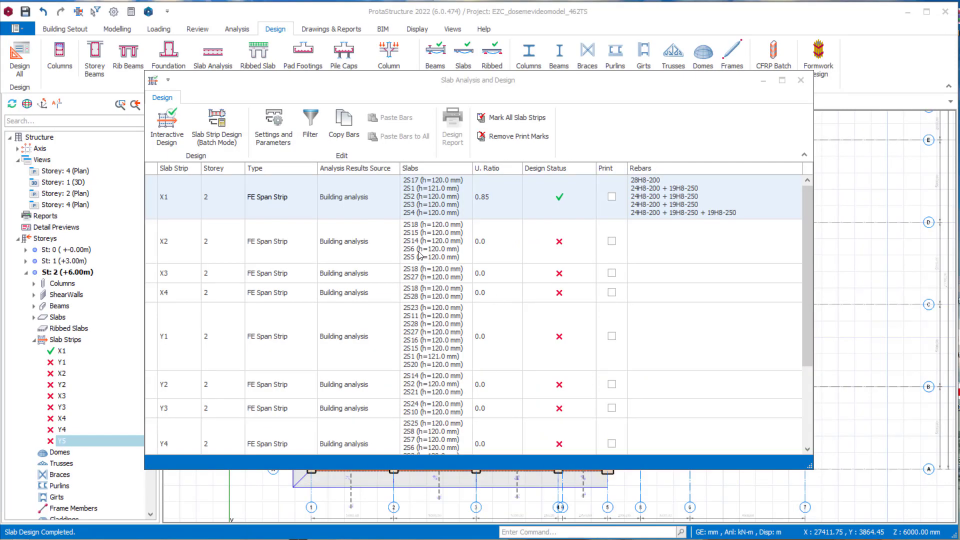
- Batch-design the slab strips of all storeys with the option Delete and Re-select All Steel Bars
left_click(225, 138)
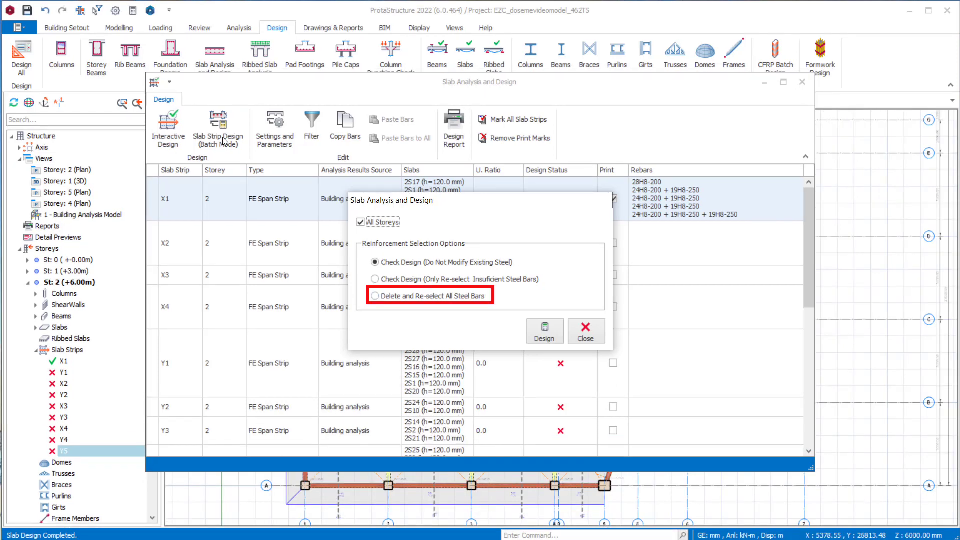
left_click(375, 296)
left_click(545, 331)
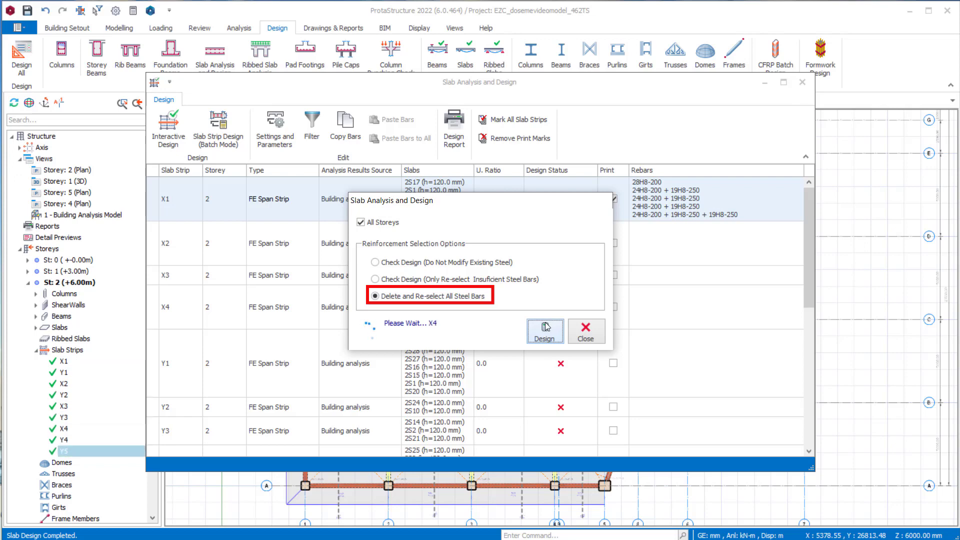
left_click(585, 331)
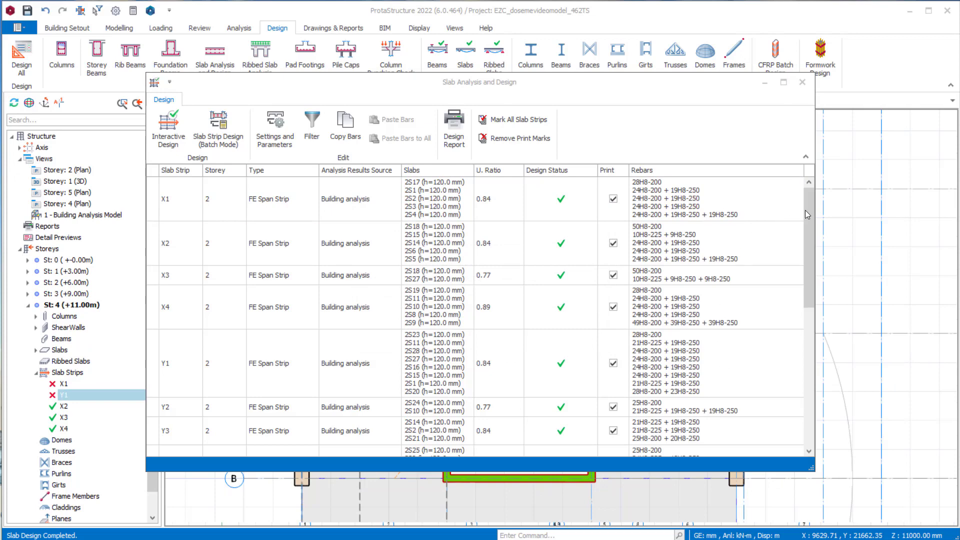
- Find storey 4 strip X1 in the design list and examine its section depth, moments and required steel in interactive design
left_click_drag(810, 205, 812, 283)
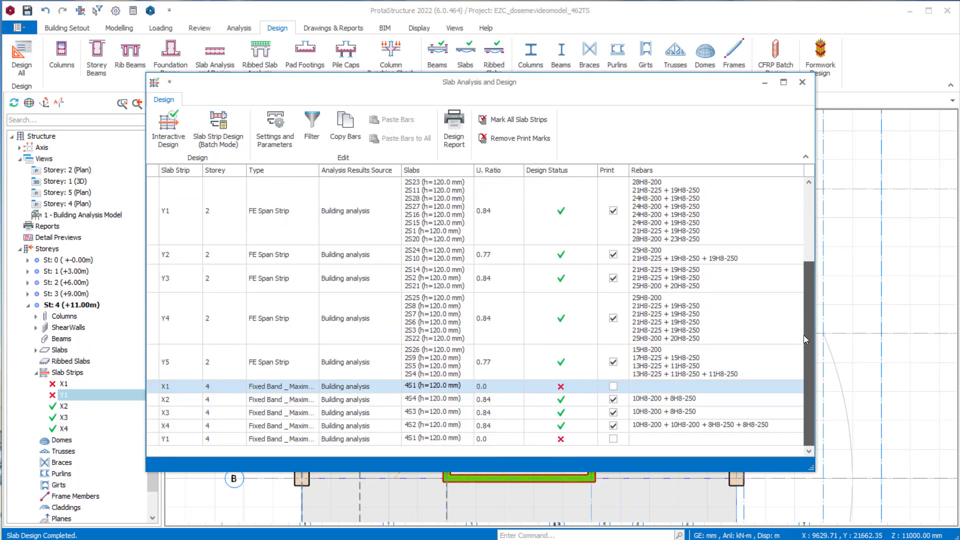
left_click_drag(805, 336, 803, 336)
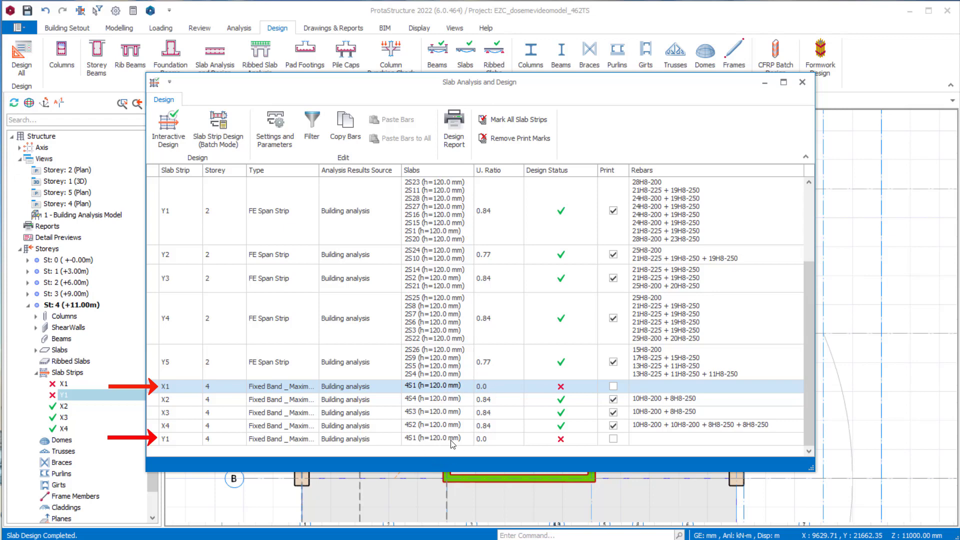
double_click(503, 387)
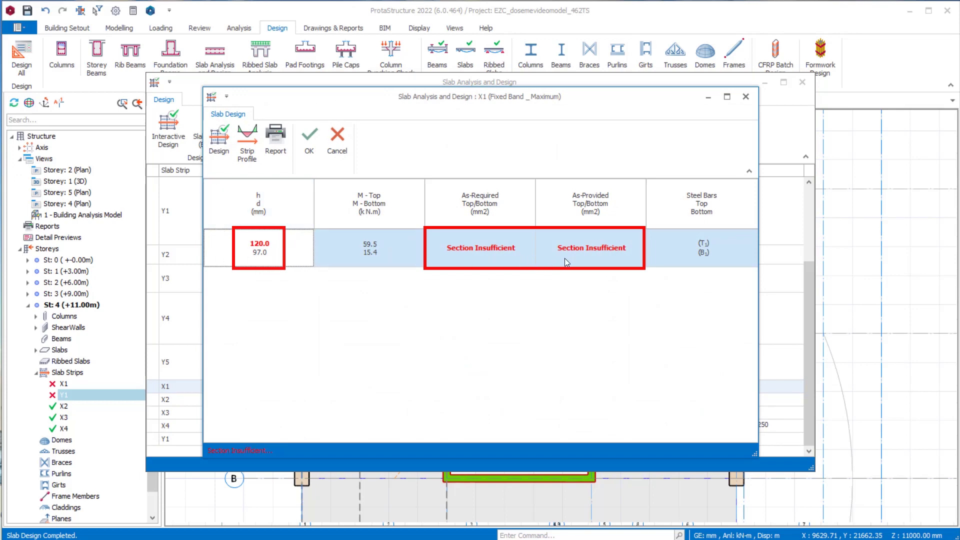
left_click(308, 142)
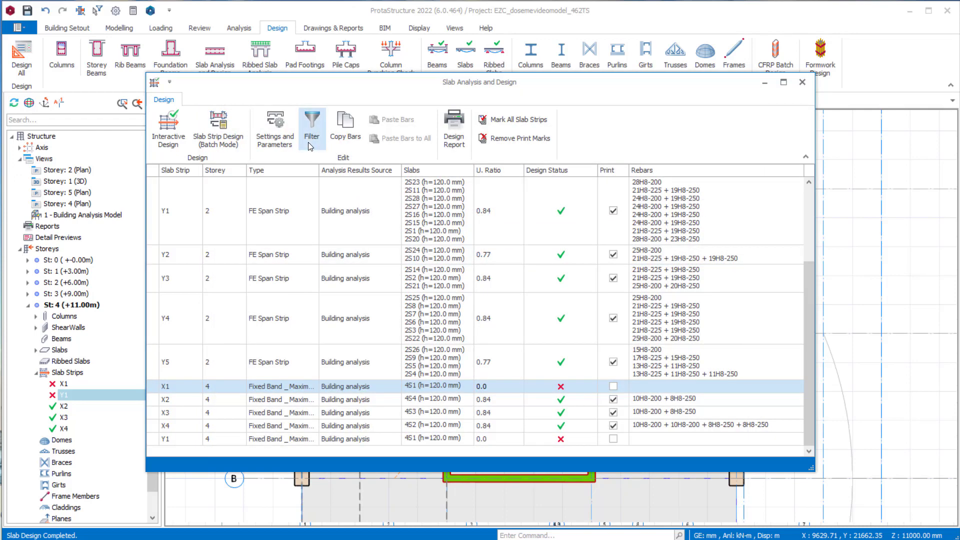
- Close the slab design window and select slab 4S1 in the storey 4 plan
left_click(802, 83)
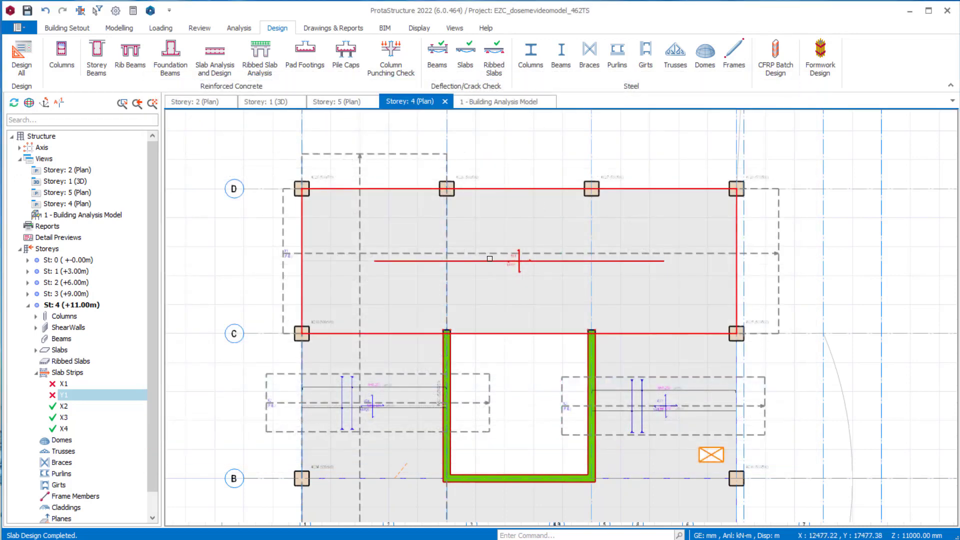
scroll(545, 263, "up", 3)
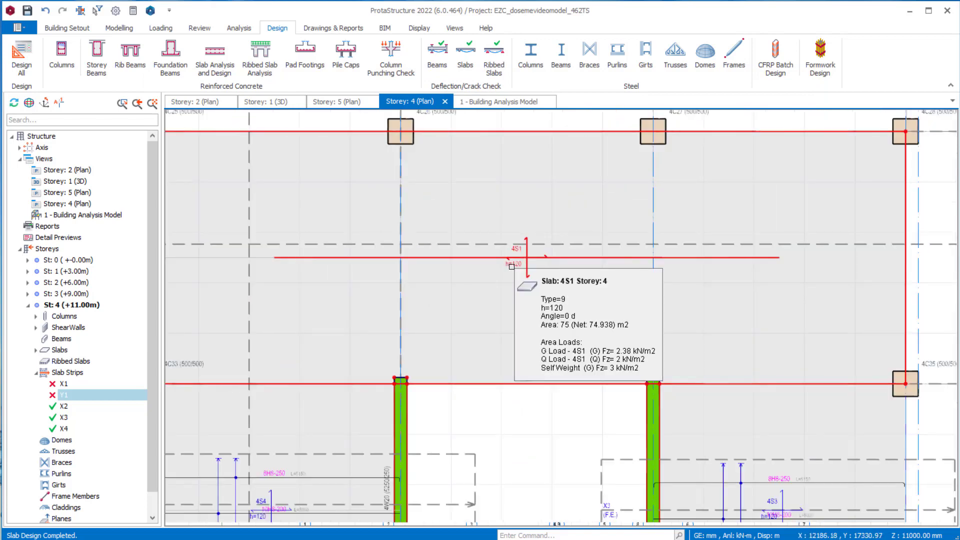
left_click(511, 266)
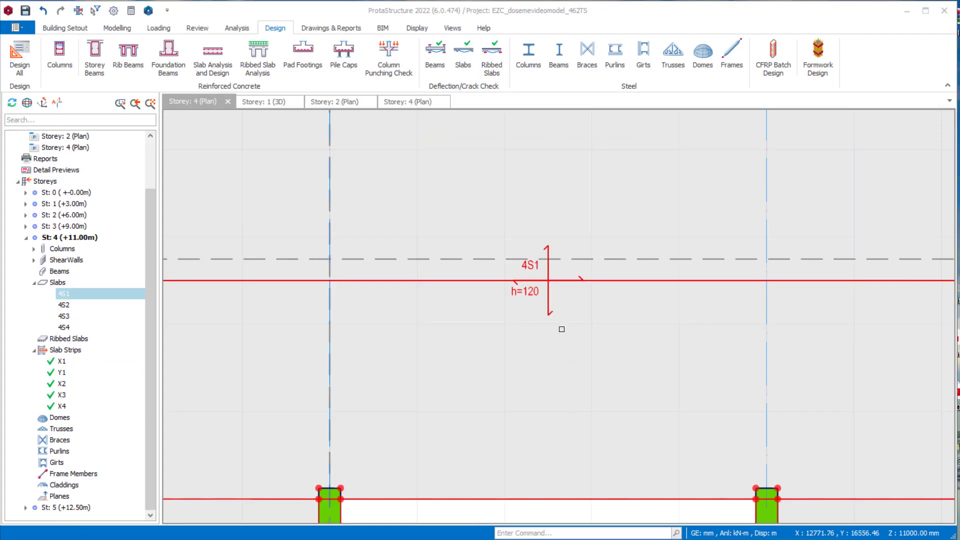
scroll(532, 290, "up", 2)
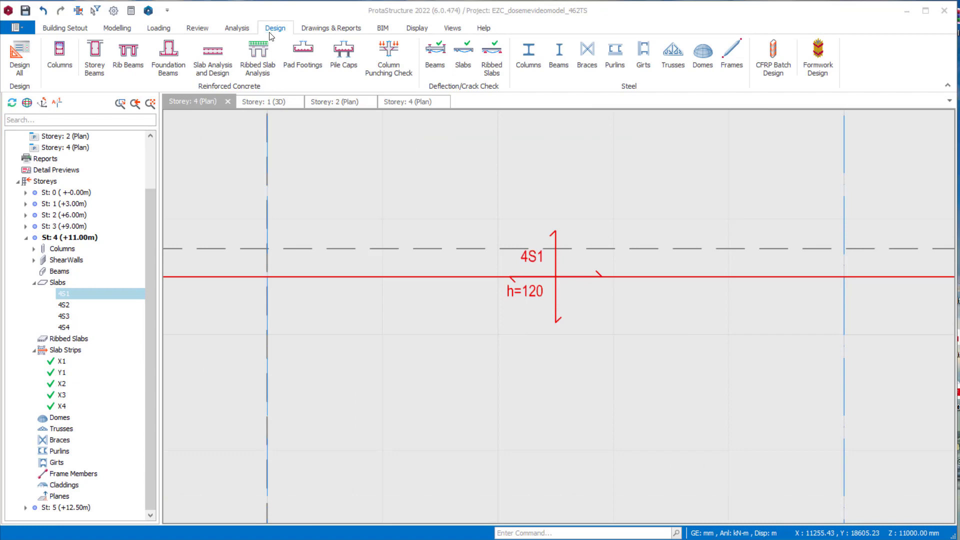
- Reopen Slab Analysis and Design and examine the element filters by storey, slab thickness and design status without applying them
left_click(213, 57)
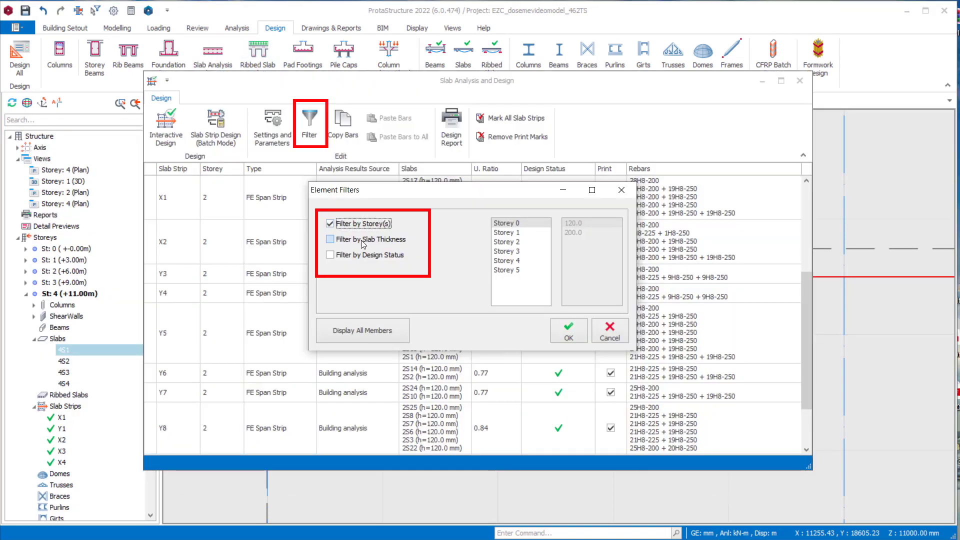
left_click(331, 239)
left_click(352, 256)
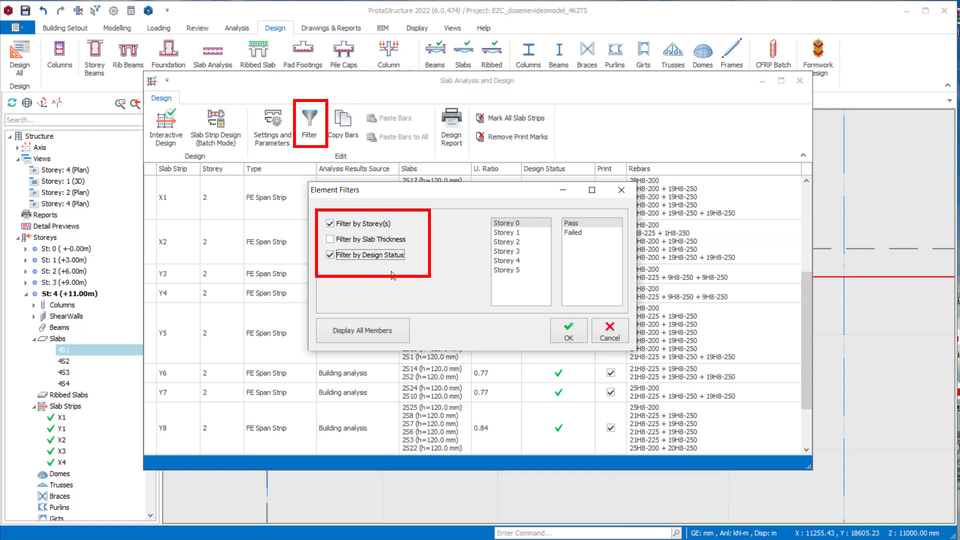
left_click(610, 332)
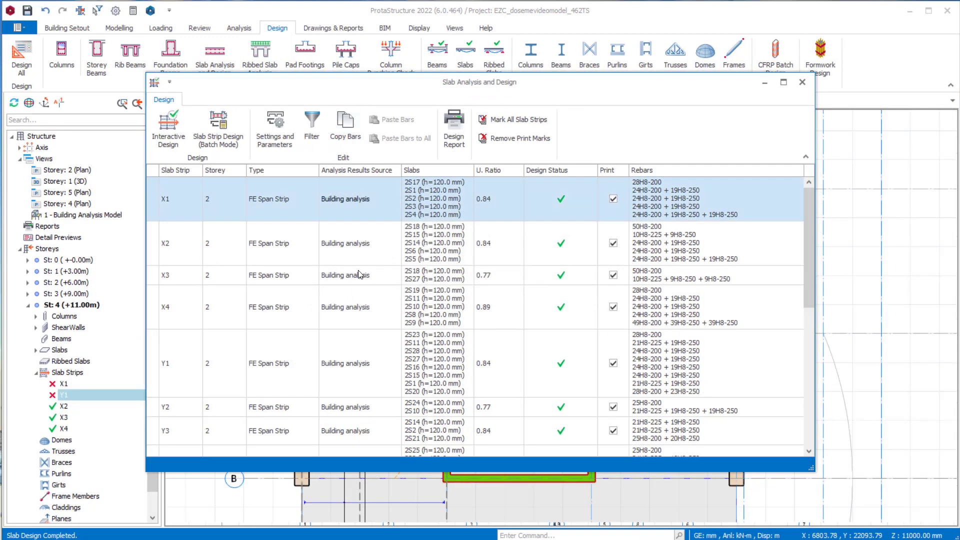
- Copy the reinforcement bars of storey 2 slab strip X3 and paste them to strip Y2
left_click(350, 274)
left_click(348, 136)
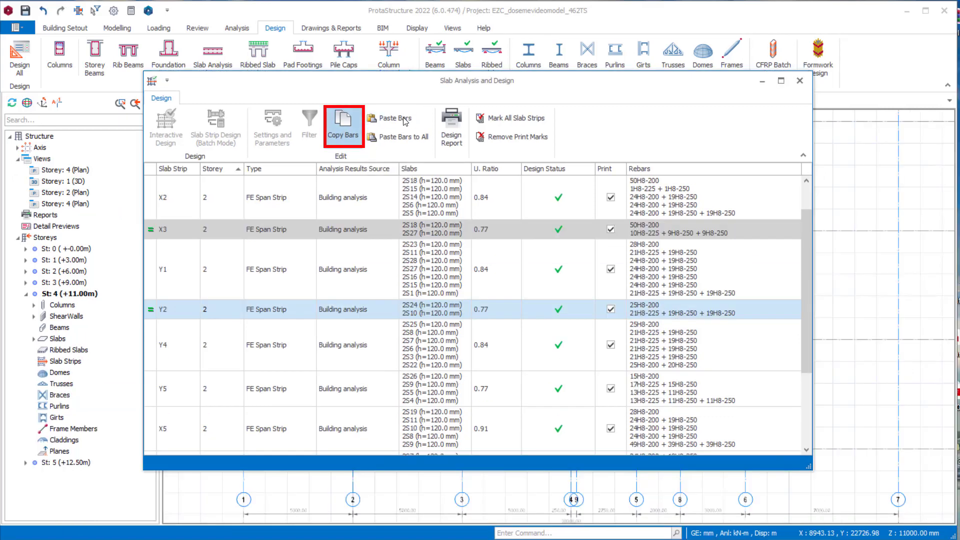
left_click(392, 119)
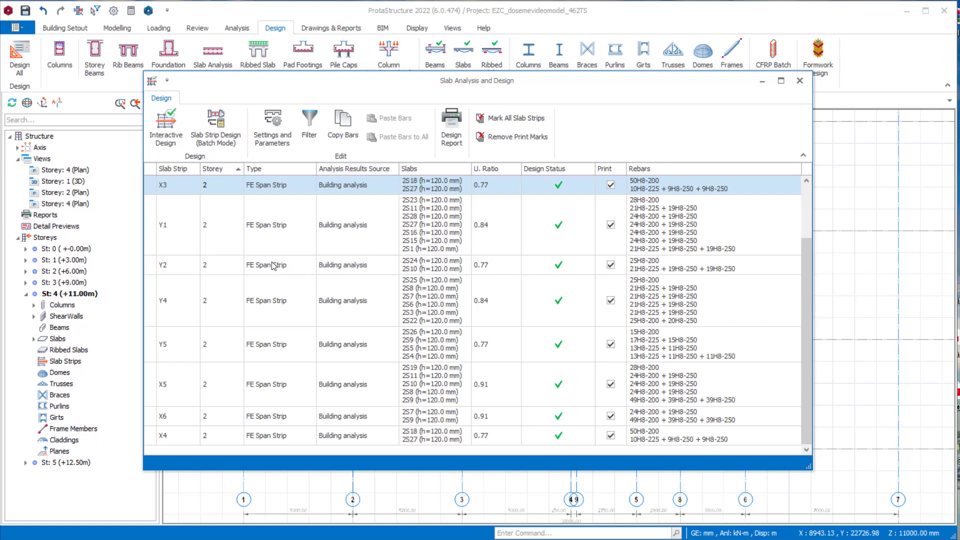
scroll(270, 267, "up", 1)
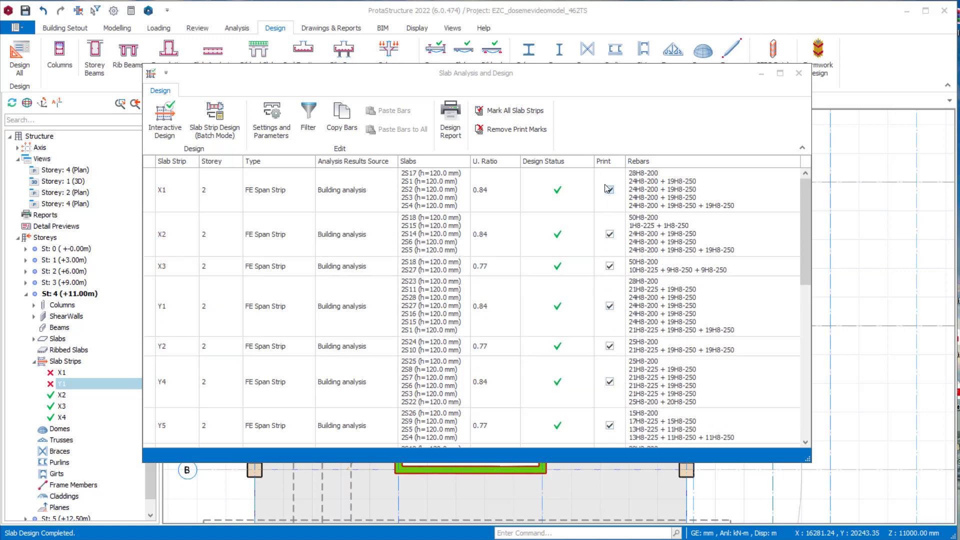
- Generate the slab reinforcement design report, examine its notifications and strip tables, and close the slab design window
left_click(452, 124)
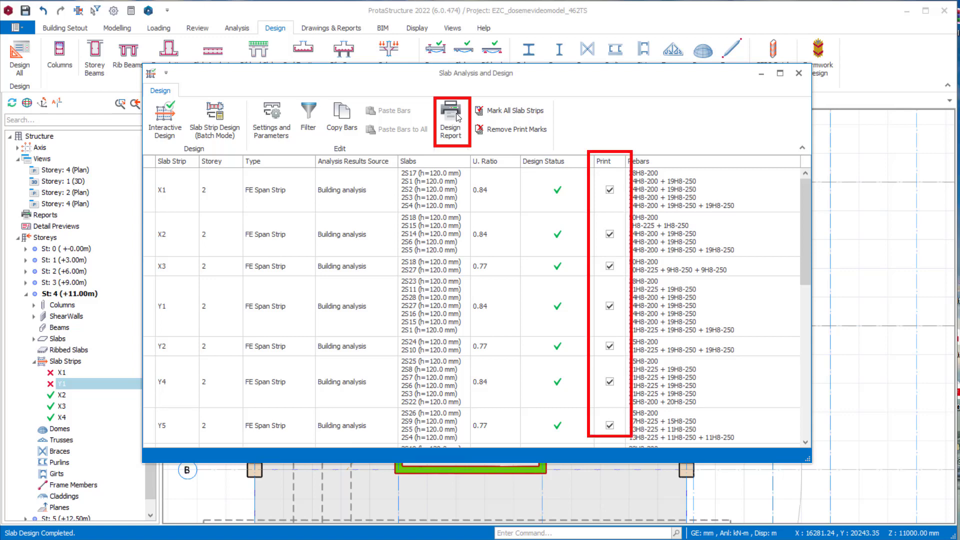
left_click(457, 116)
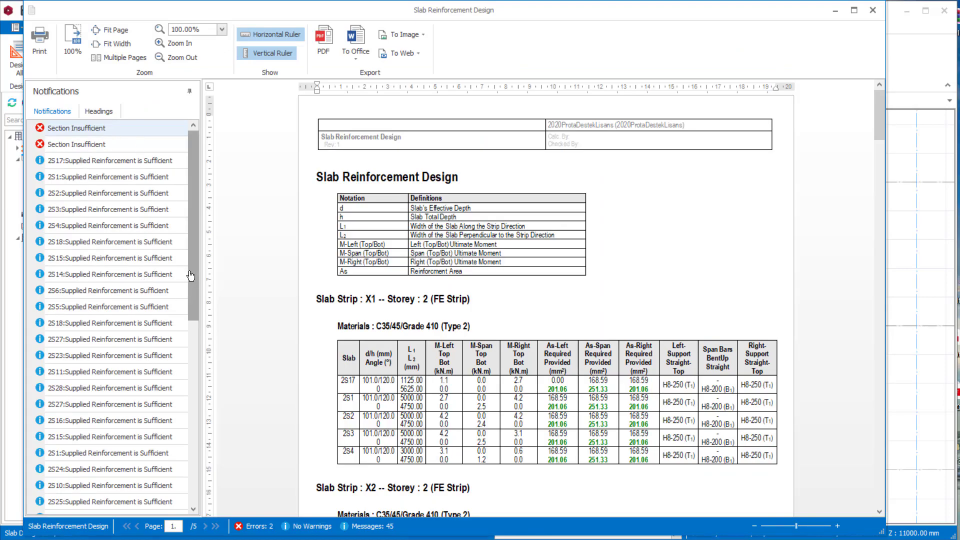
mouse_move(194, 278)
left_mouse_down()
mouse_move(194, 295)
mouse_move(194, 279)
left_mouse_up()
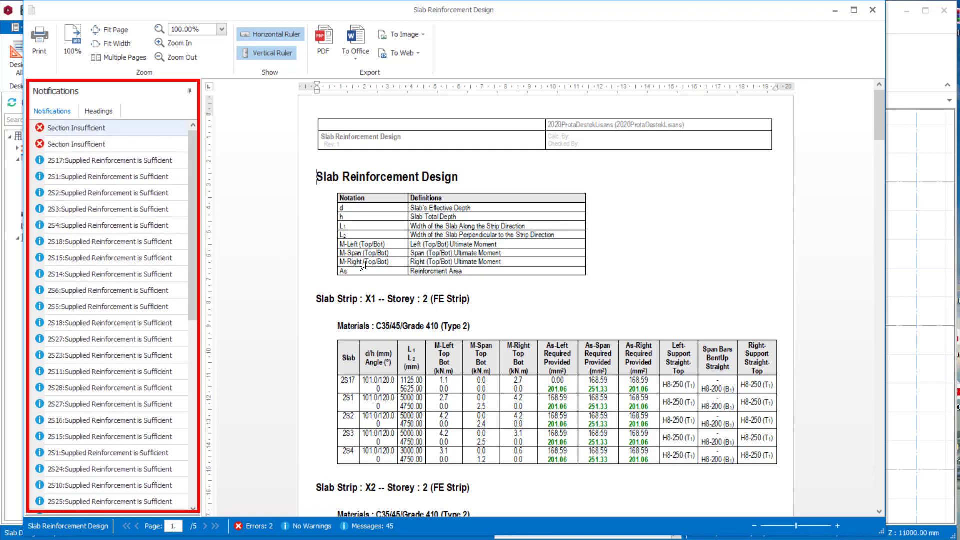
scroll(696, 336, "down", 1)
scroll(697, 336, "down", 5)
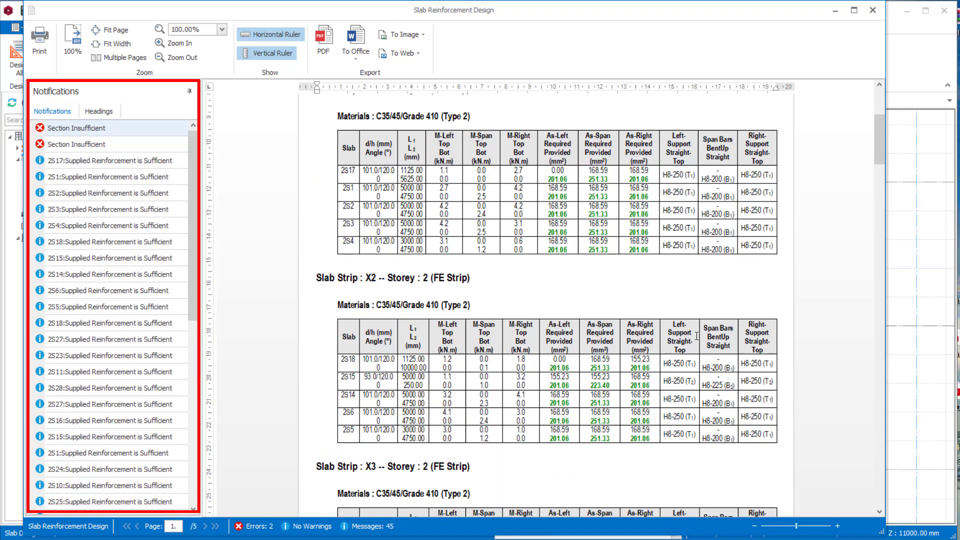
scroll(697, 336, "down", 8)
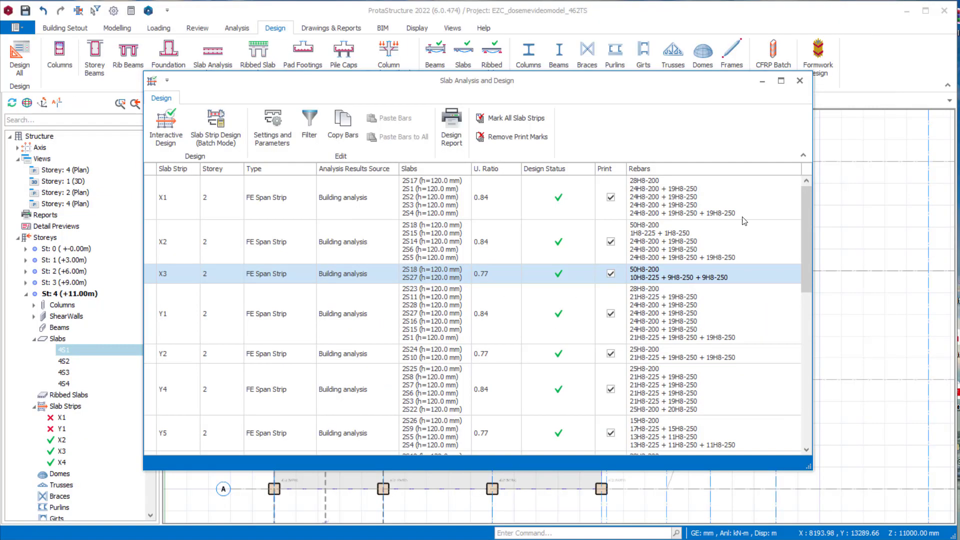
left_click(800, 80)
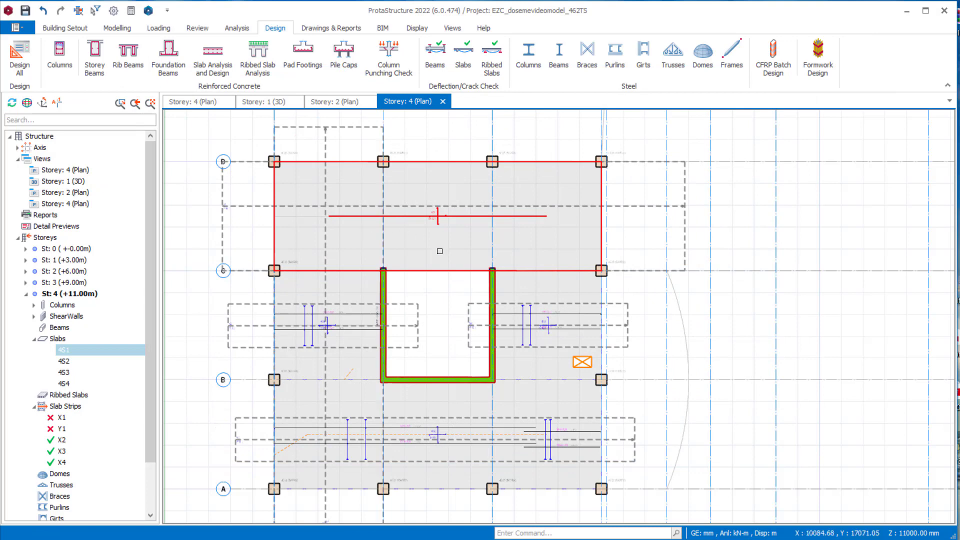
- Set the thickness of slab 4S1 on storey 4 to 200 mm, accepting that the building analysis results are invalidated
scroll(345, 240, "up", 2)
middle_click_drag(510, 444, 495, 492)
middle_click_drag(513, 247, 519, 326)
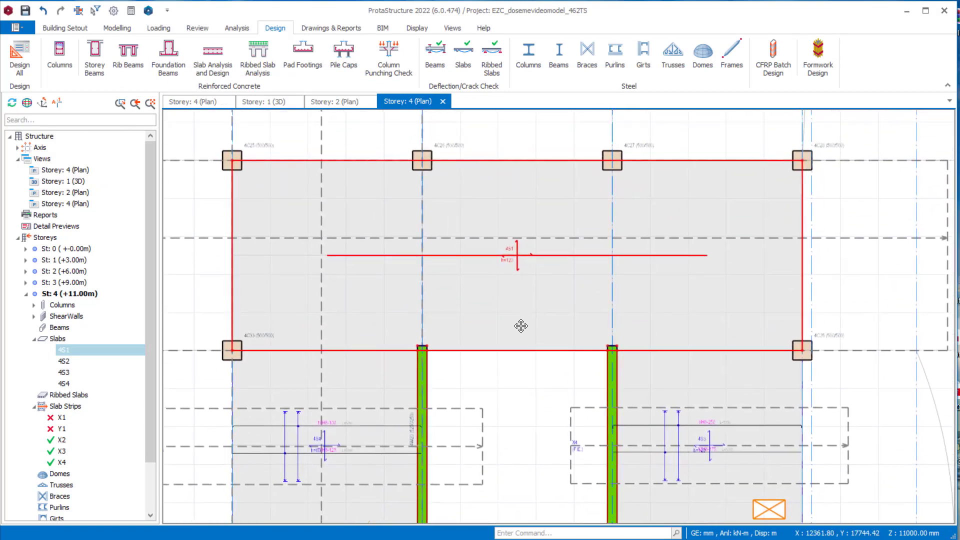
scroll(520, 247, "up", 1)
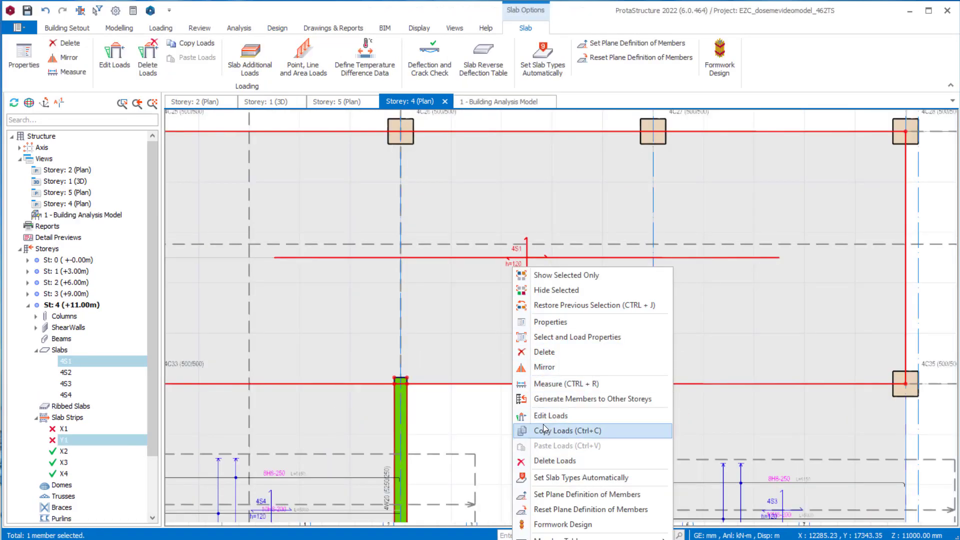
left_click(538, 321)
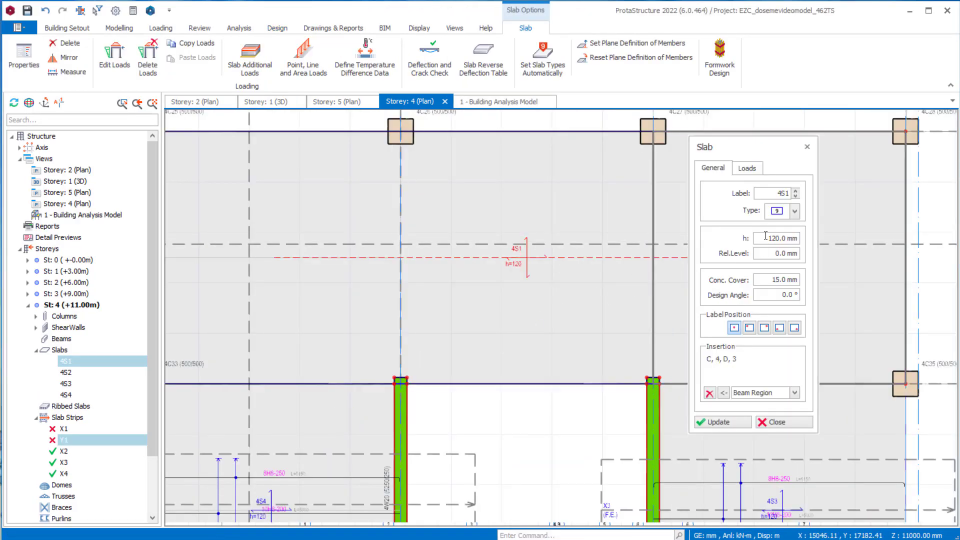
left_click_drag(765, 235, 796, 235)
type("2")
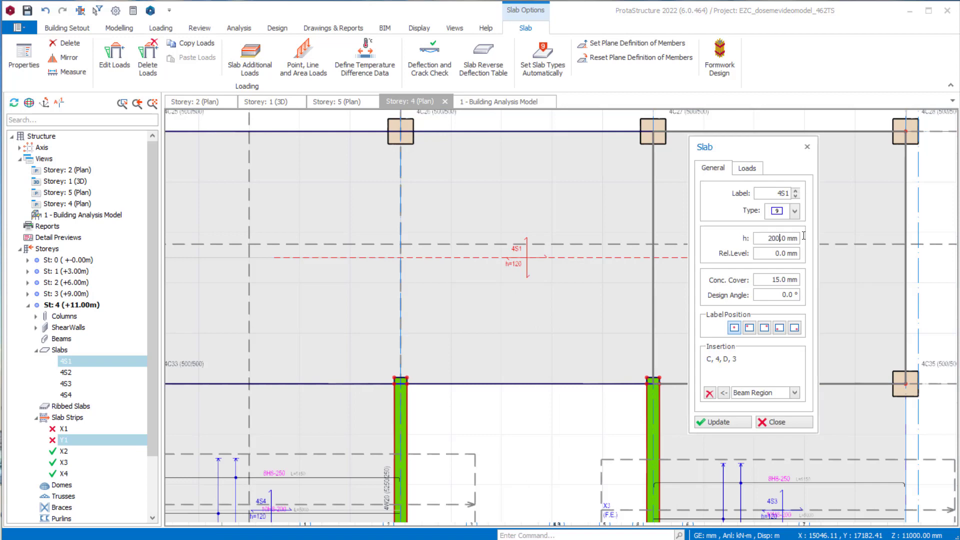
left_click(735, 423)
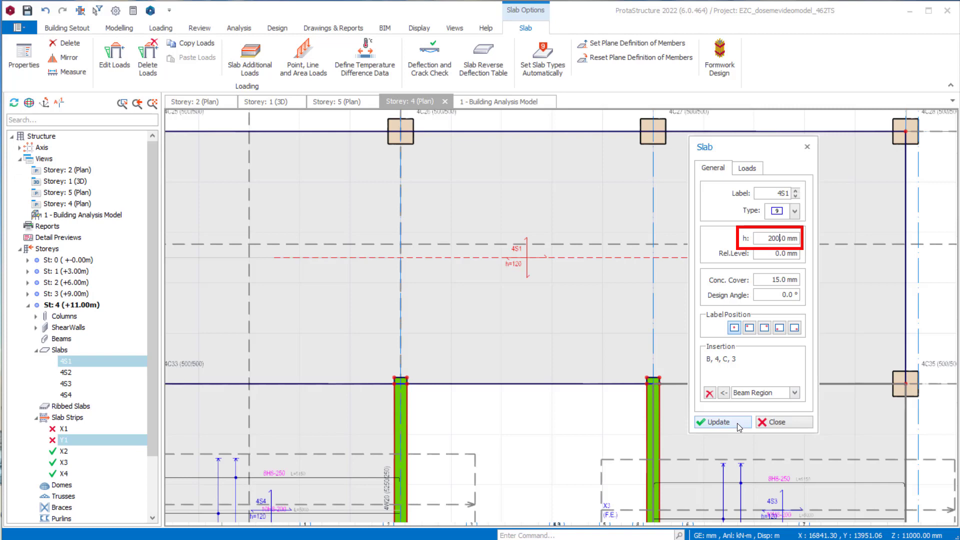
left_click(737, 423)
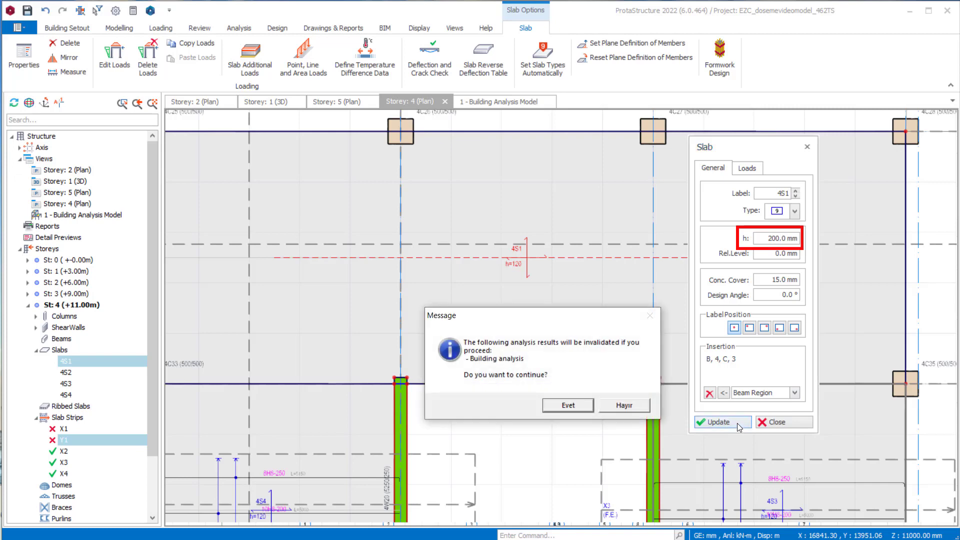
left_click(585, 406)
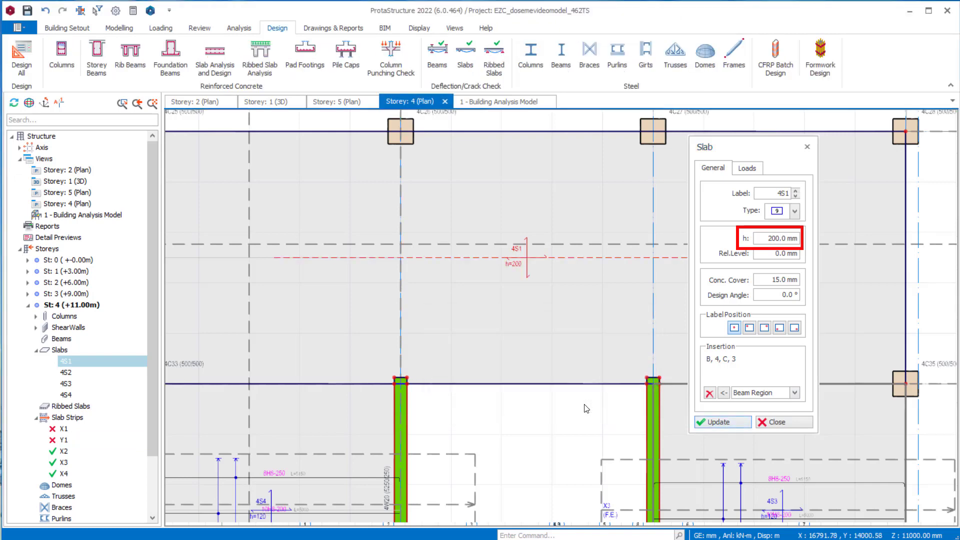
left_click(767, 423)
scroll(486, 236, "down", 3)
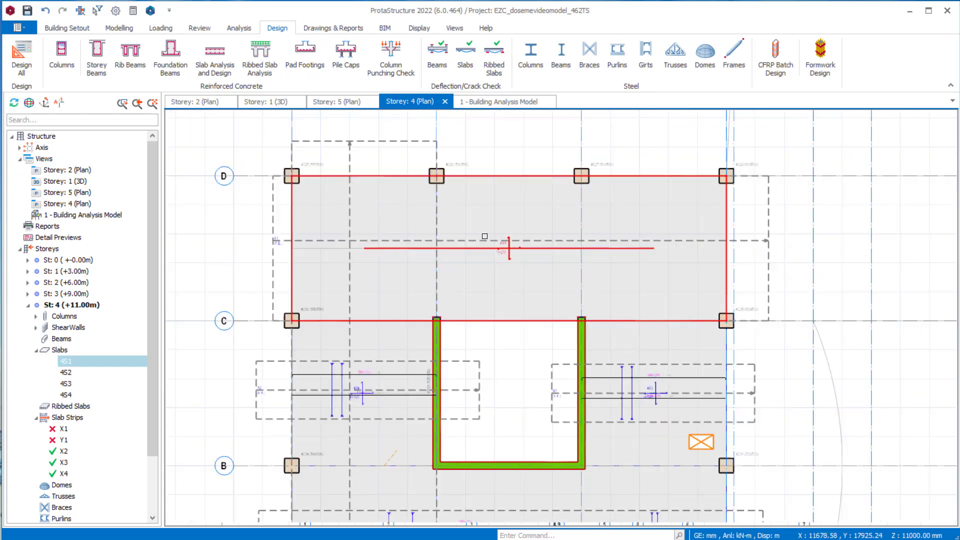
key("Escape")
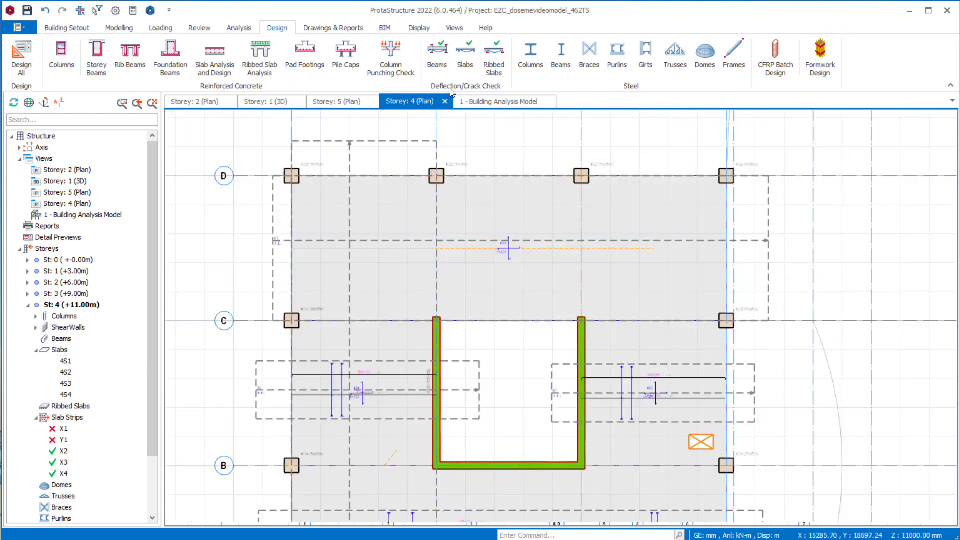
- Rerun the building analysis for the updated model and close the analysis window
left_click(239, 28)
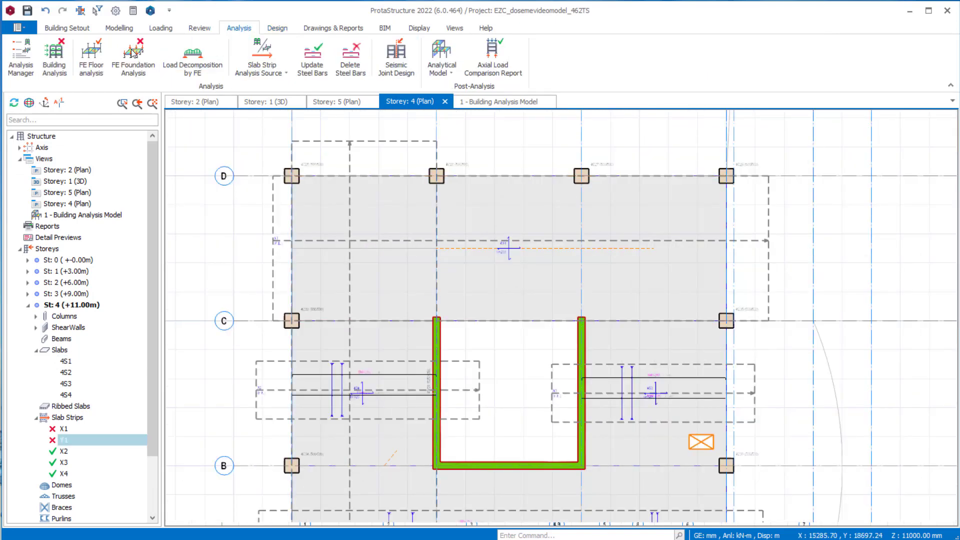
left_click(54, 58)
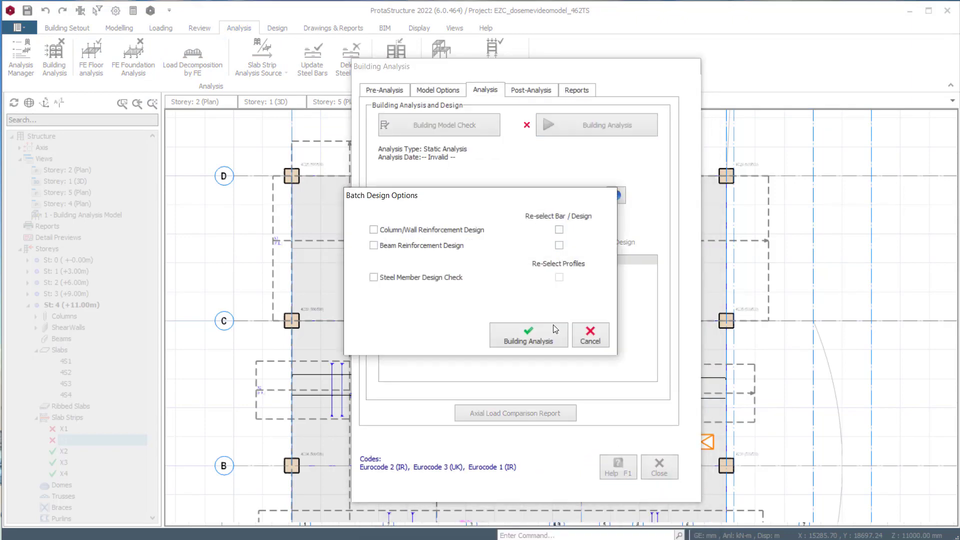
left_click(552, 333)
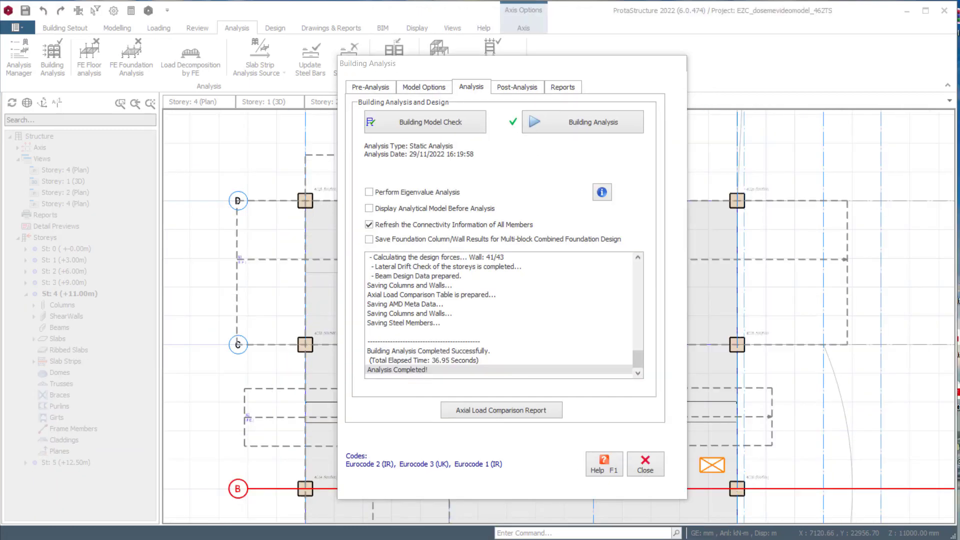
left_click(646, 462)
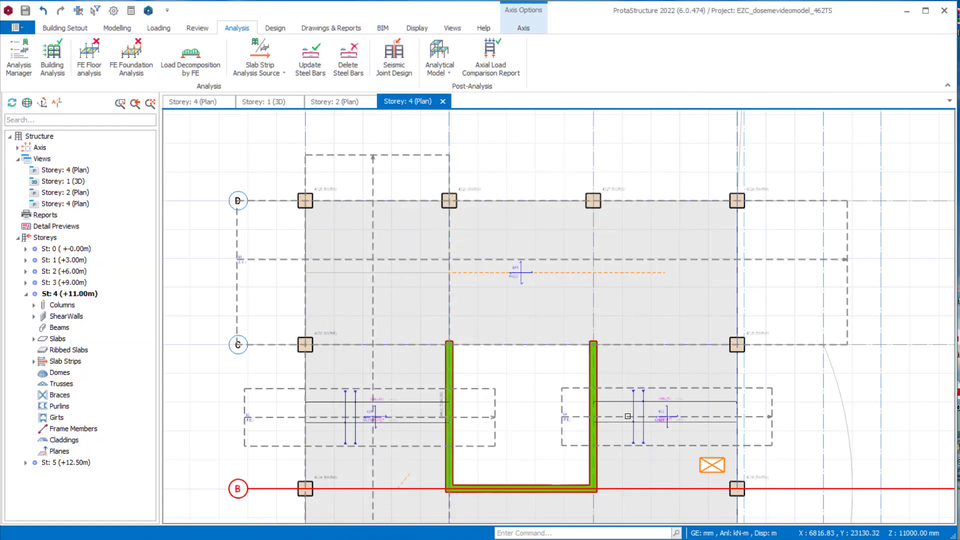
- Batch-design the slab strips of all storeys again, deleting and re-selecting all steel bars
left_click(265, 30)
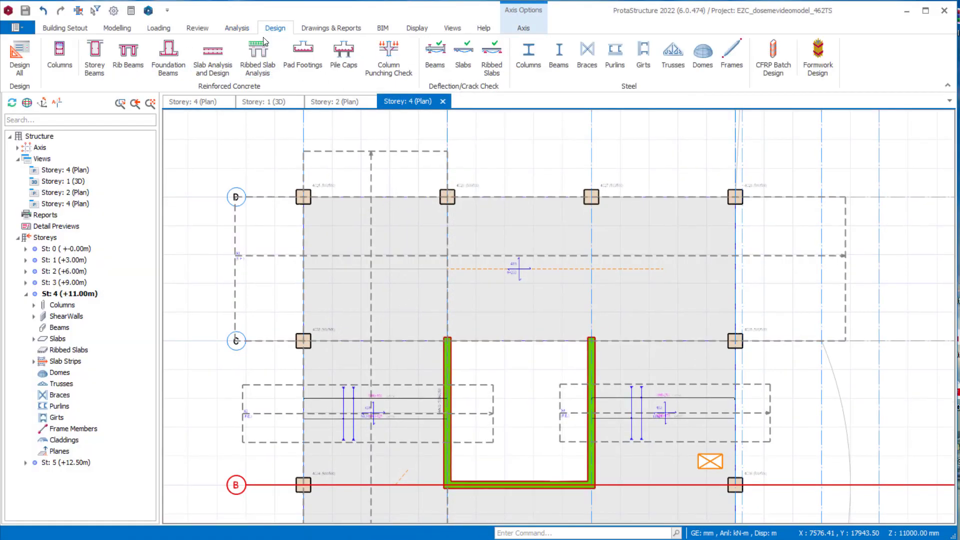
left_click(212, 53)
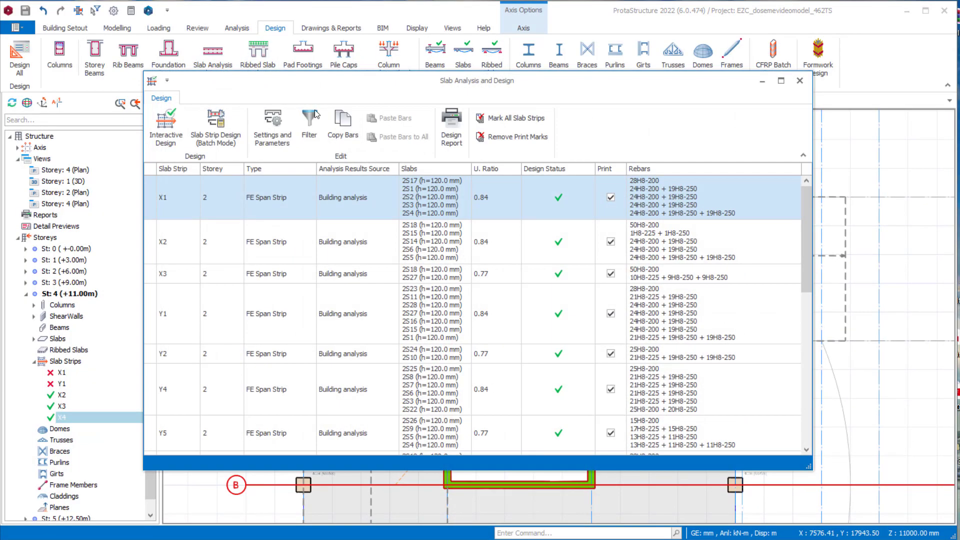
left_click(216, 125)
left_click(462, 296)
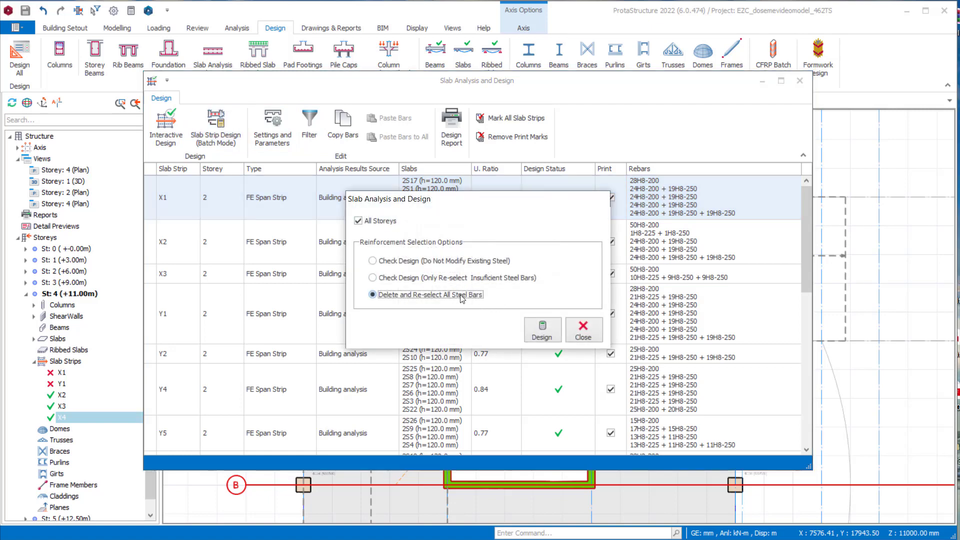
left_click(553, 329)
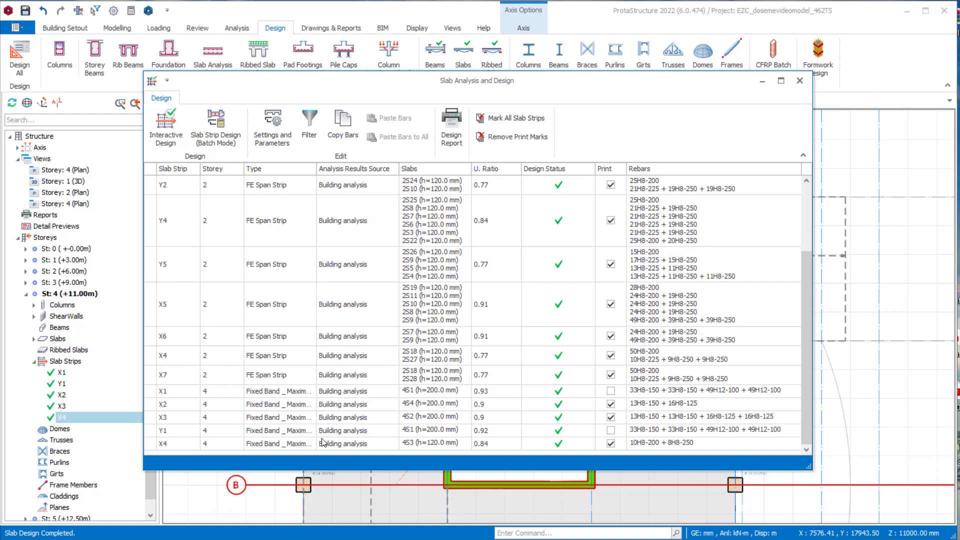
- Generate the updated slab reinforcement report, check its notifications and tables, and close the report and slab design windows
left_click(452, 127)
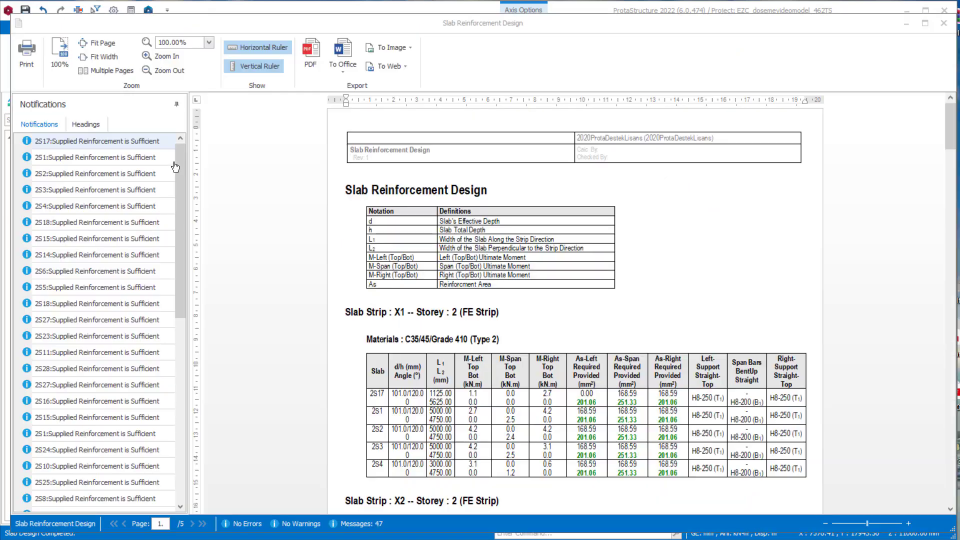
mouse_move(178, 160)
left_mouse_down()
mouse_move(172, 357)
mouse_move(175, 149)
left_mouse_up()
scroll(500, 160, "down", 1)
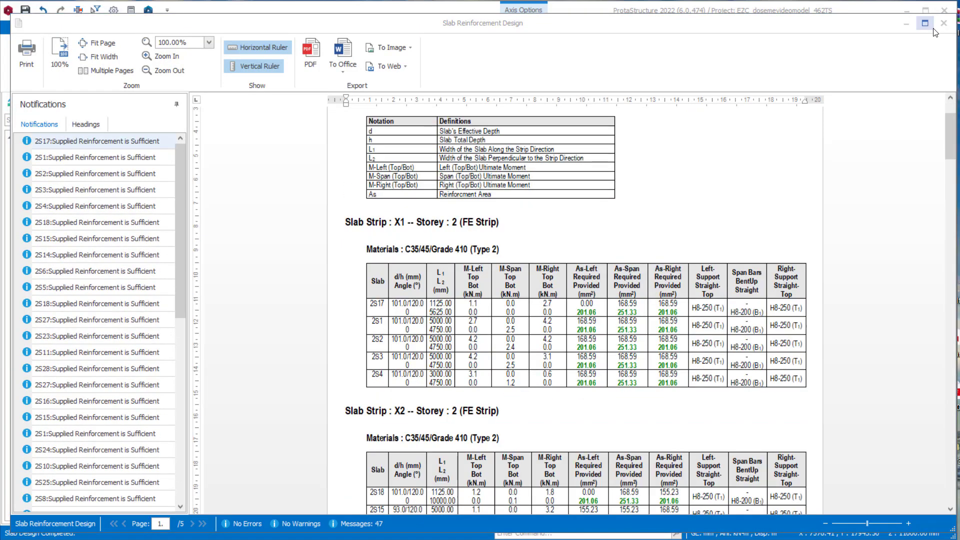
left_click(944, 27)
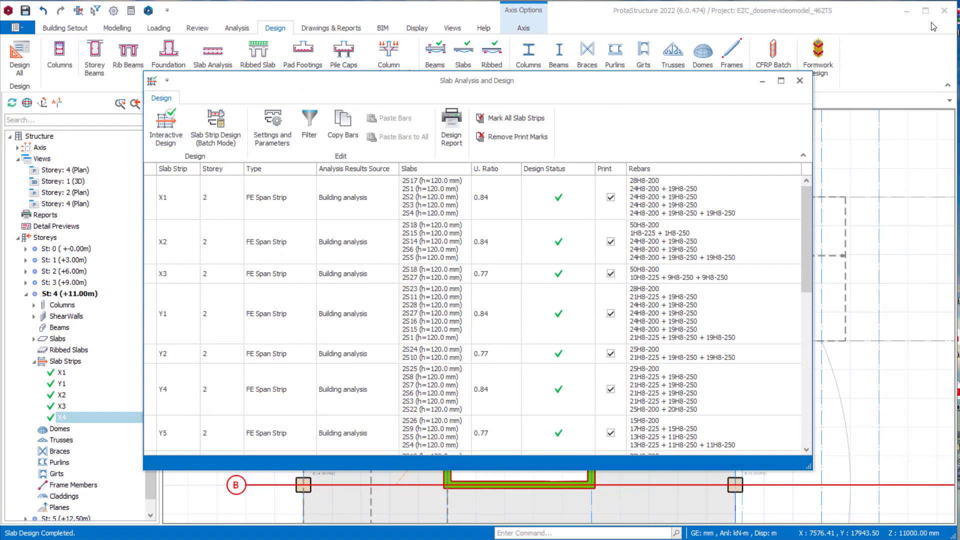
left_click(800, 81)
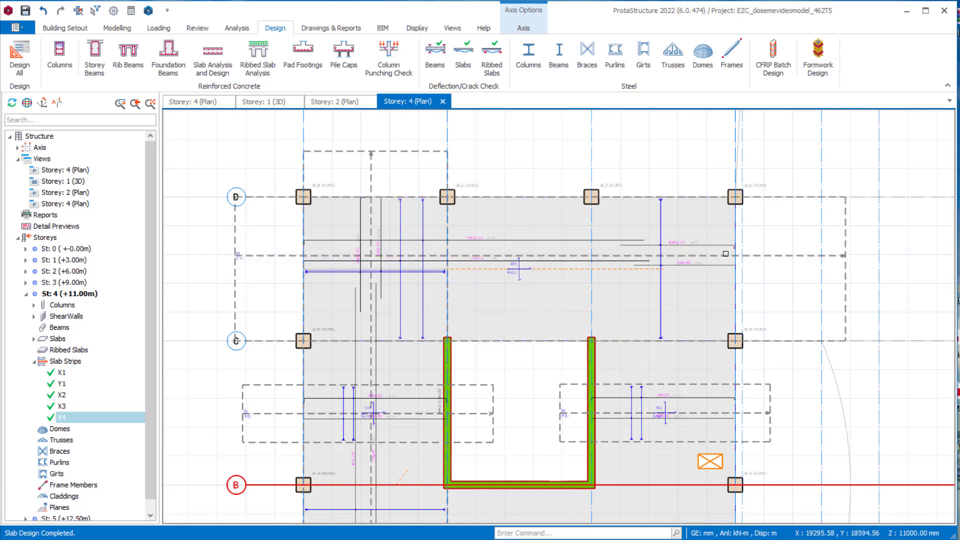
- Generate the form plan drawings of storeys 2 and 4
scroll(678, 326, "down", 2)
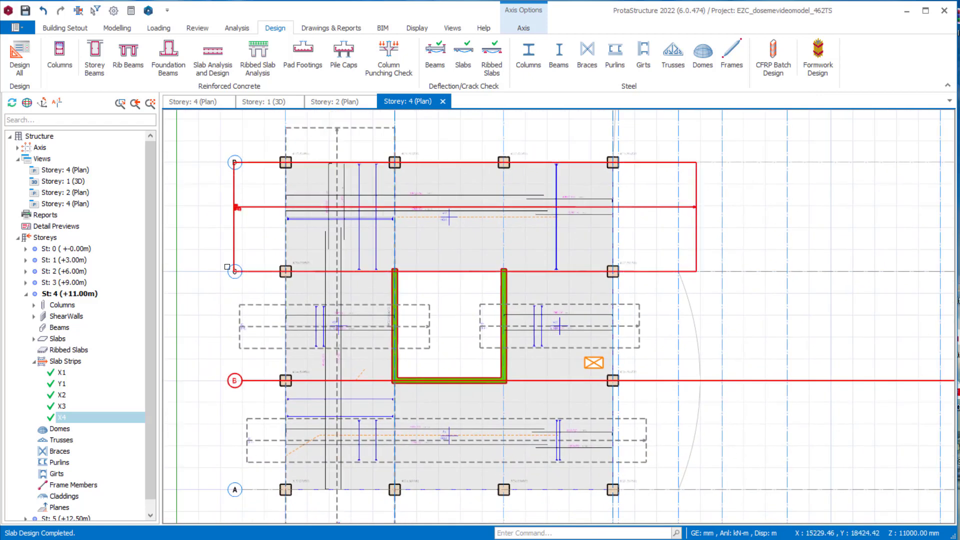
scroll(359, 225, "up", 1)
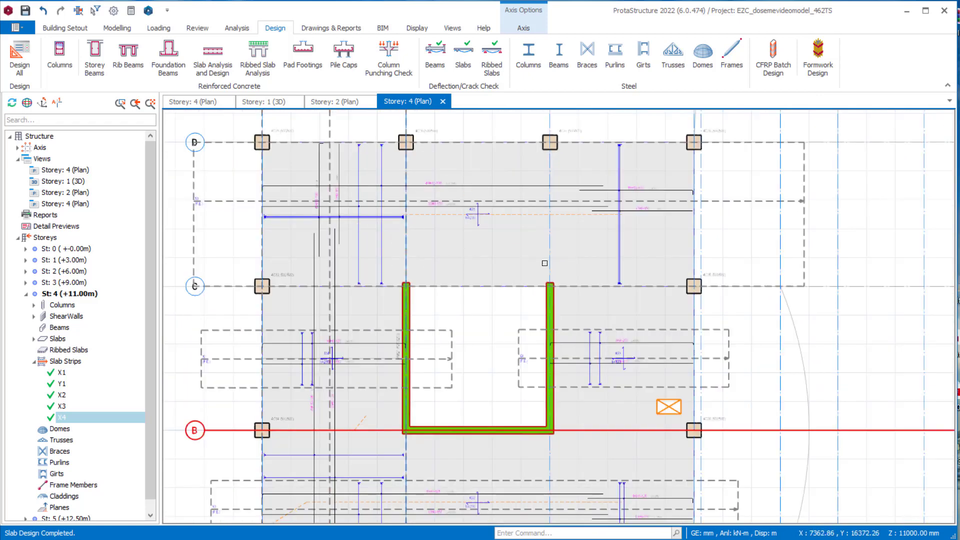
scroll(403, 157, "down", 1)
left_click(358, 25)
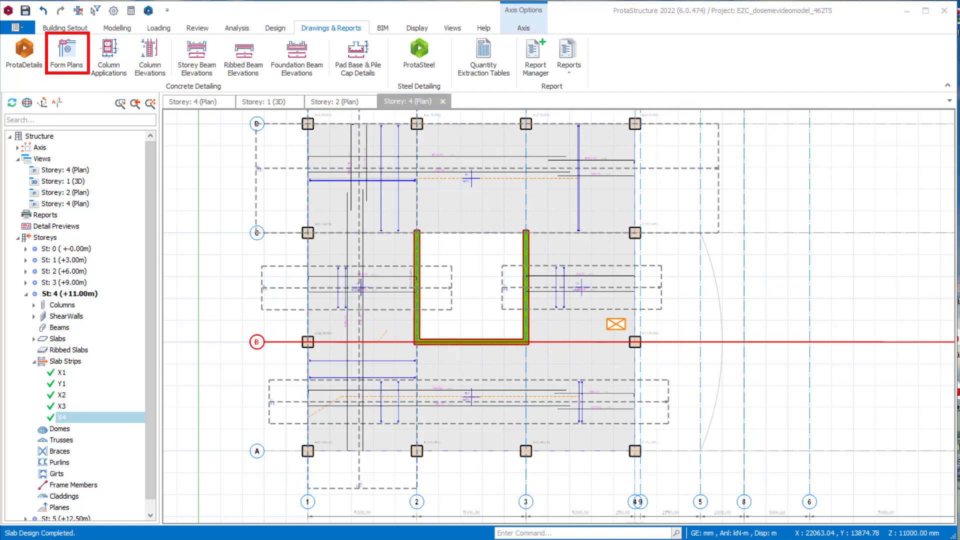
left_click(67, 50)
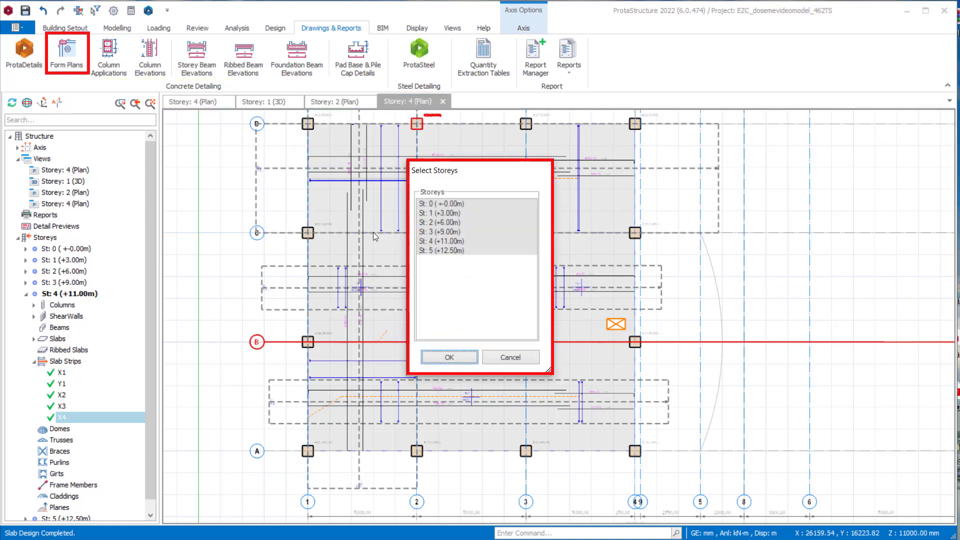
left_click(466, 355)
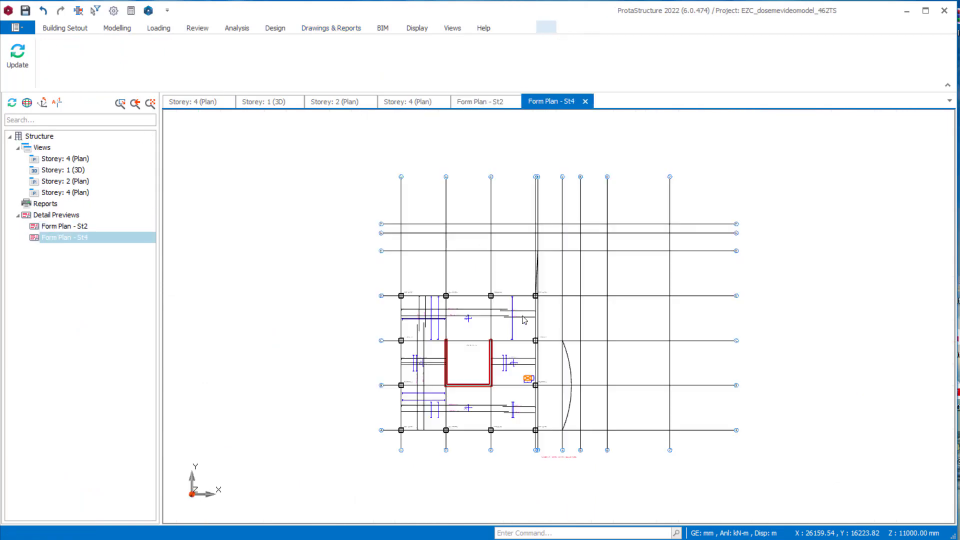
- Examine the slab reinforcement detailing on the storey 4 form plan and on the storey 2 form plan
scroll(444, 362, "up", 2)
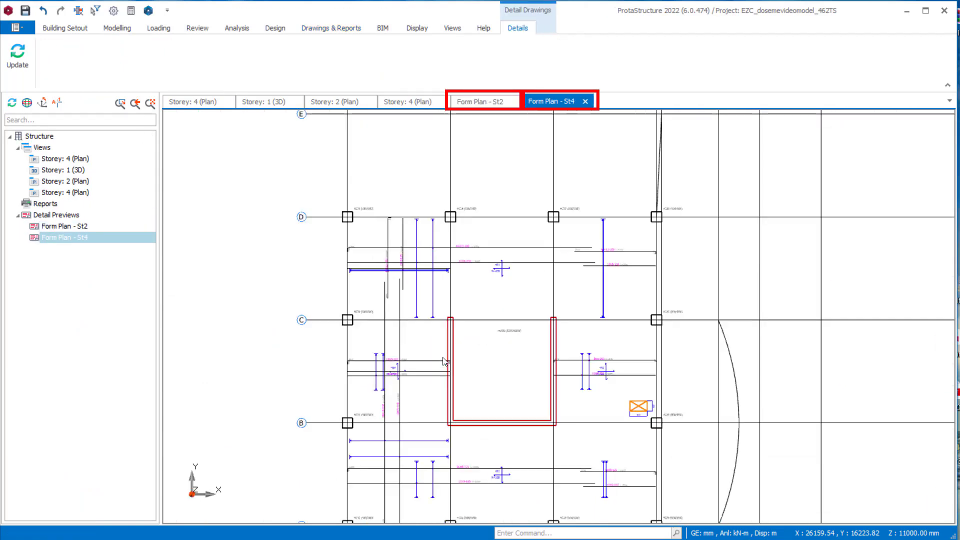
scroll(391, 325, "up", 2)
scroll(495, 329, "down", 2)
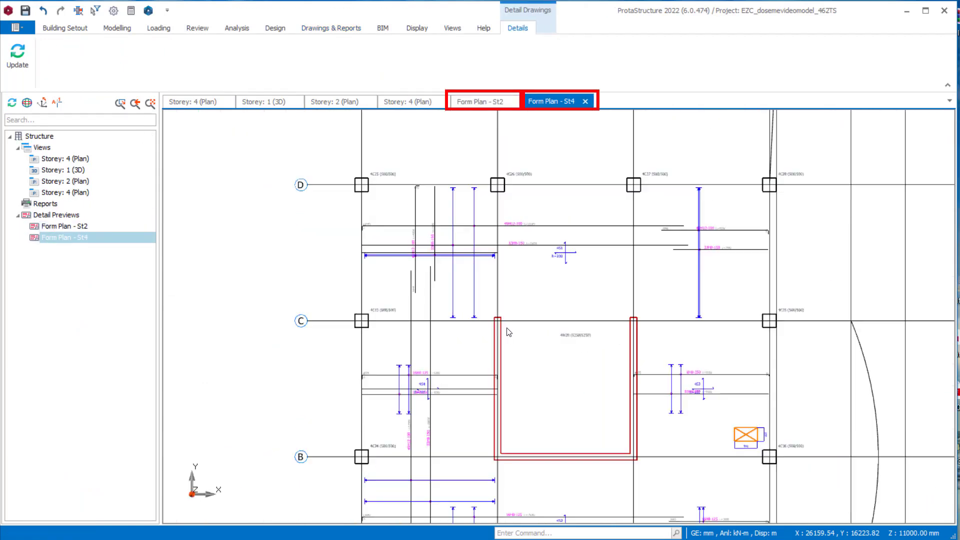
middle_click_drag(540, 364, 434, 235)
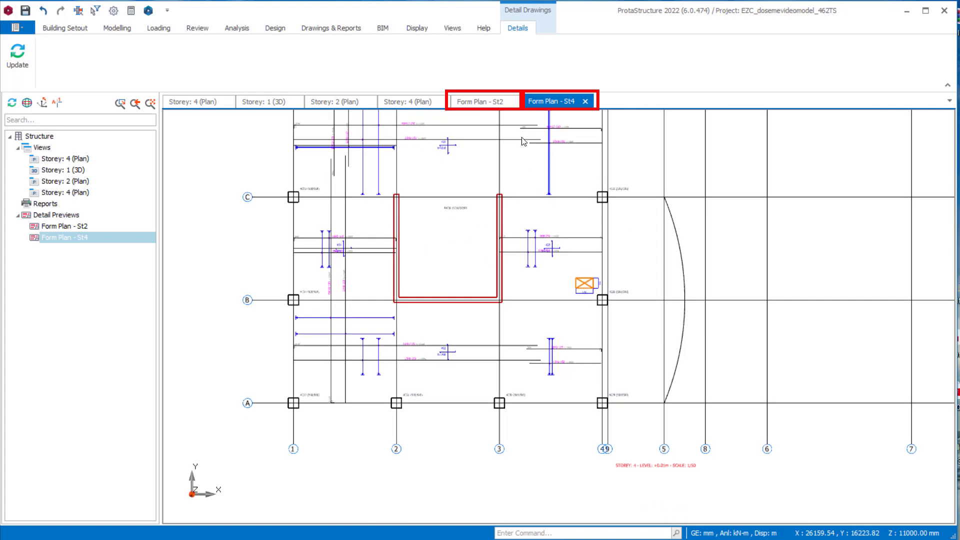
left_click(490, 103)
scroll(471, 280, "up", 3)
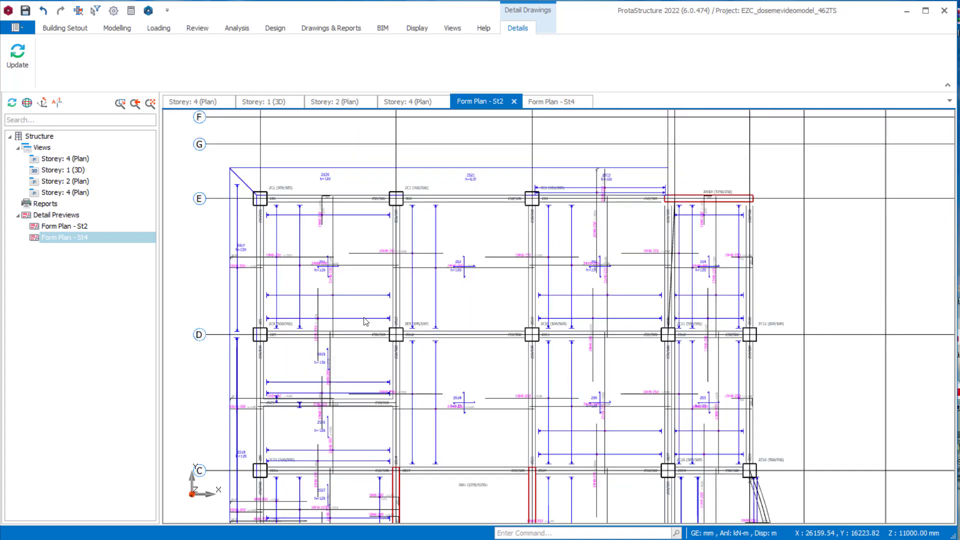
scroll(550, 343, "down", 2)
mouse_move(547, 351)
middle_mouse_down()
mouse_move(497, 281)
mouse_move(492, 245)
middle_mouse_up()
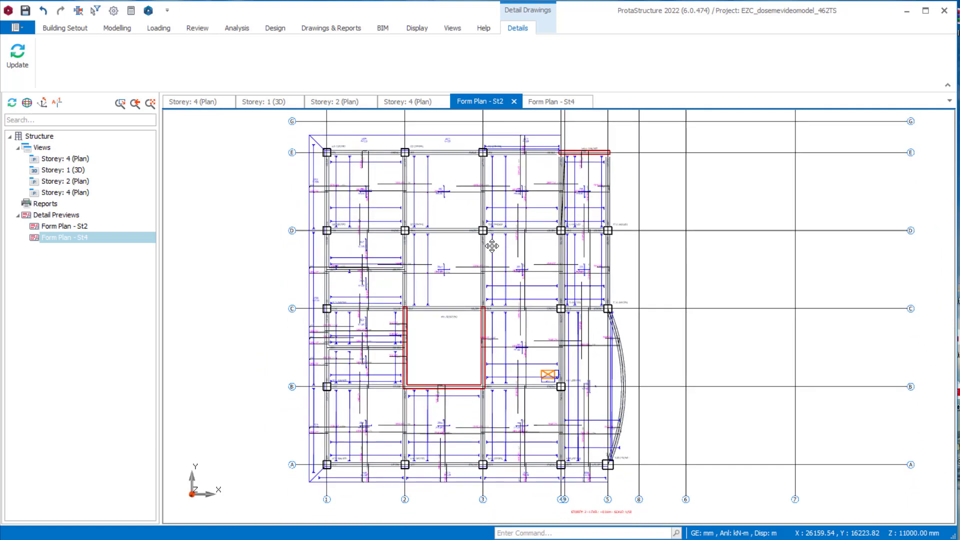